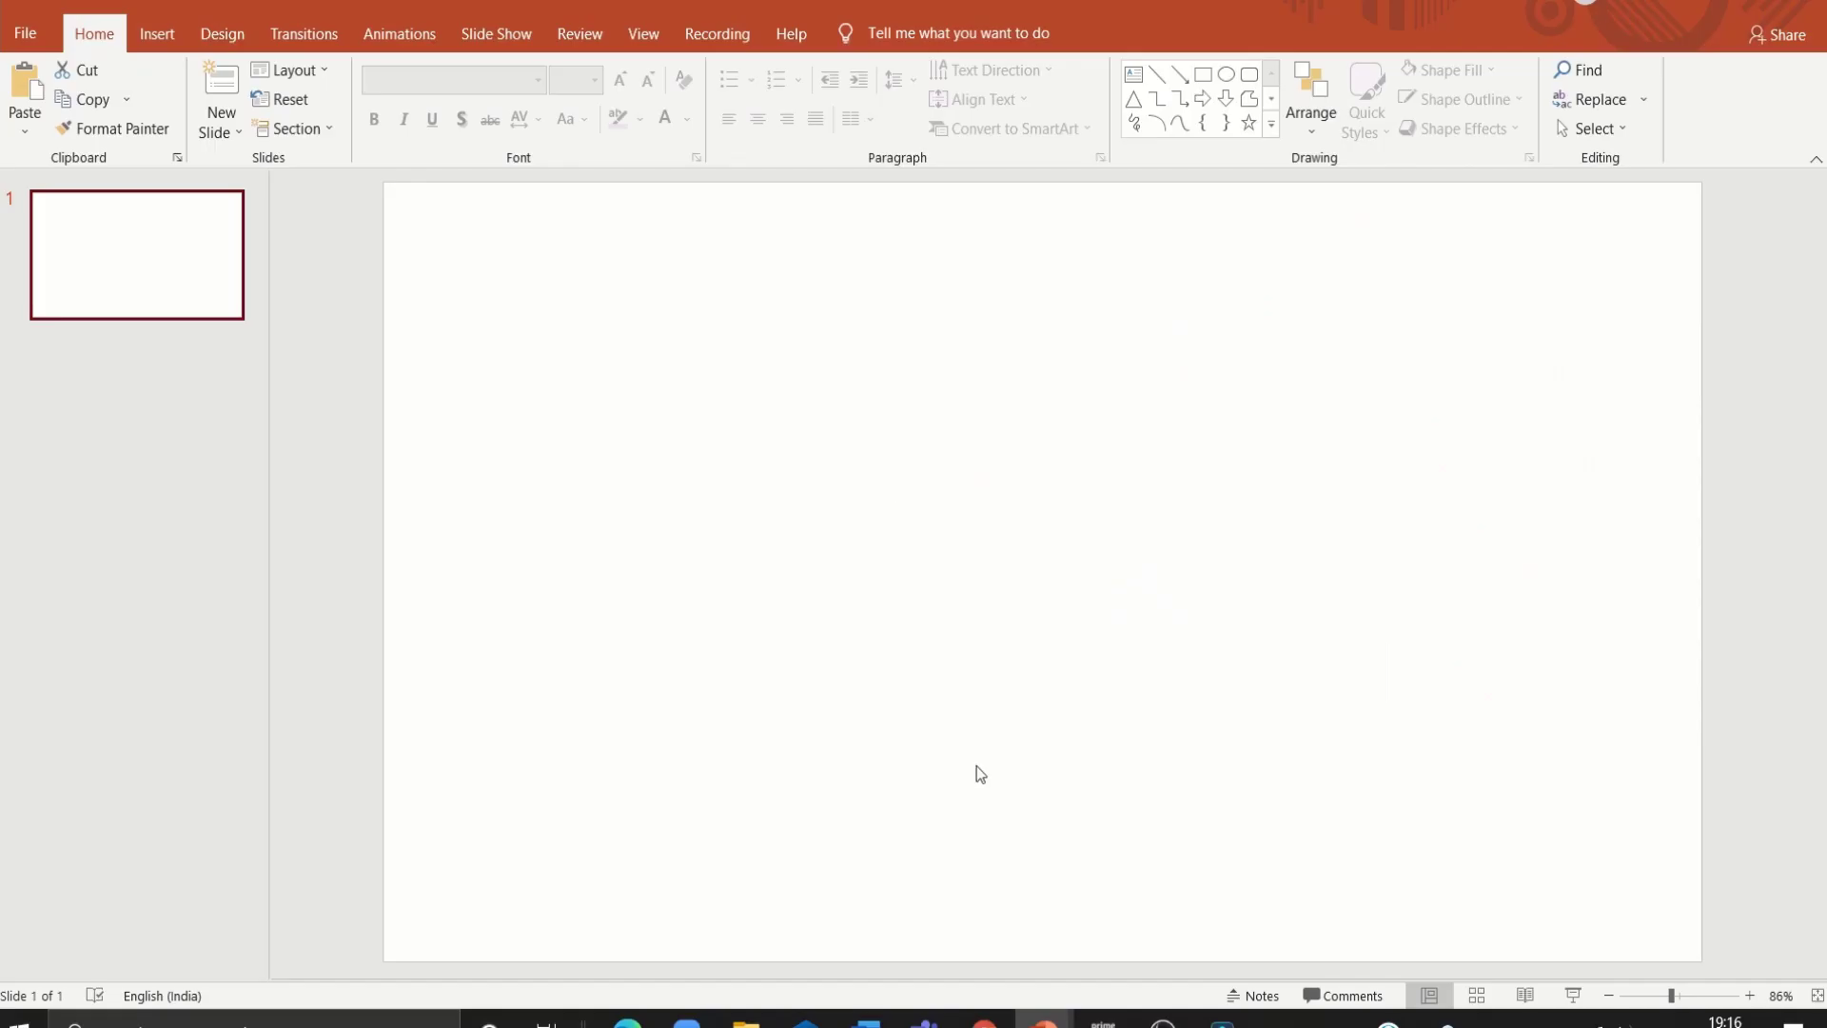
Step: In Slide Master view, delete the date, footer and slide-number boxes from the blank layout
{"action": "left_click", "coordinate": [643, 42]}
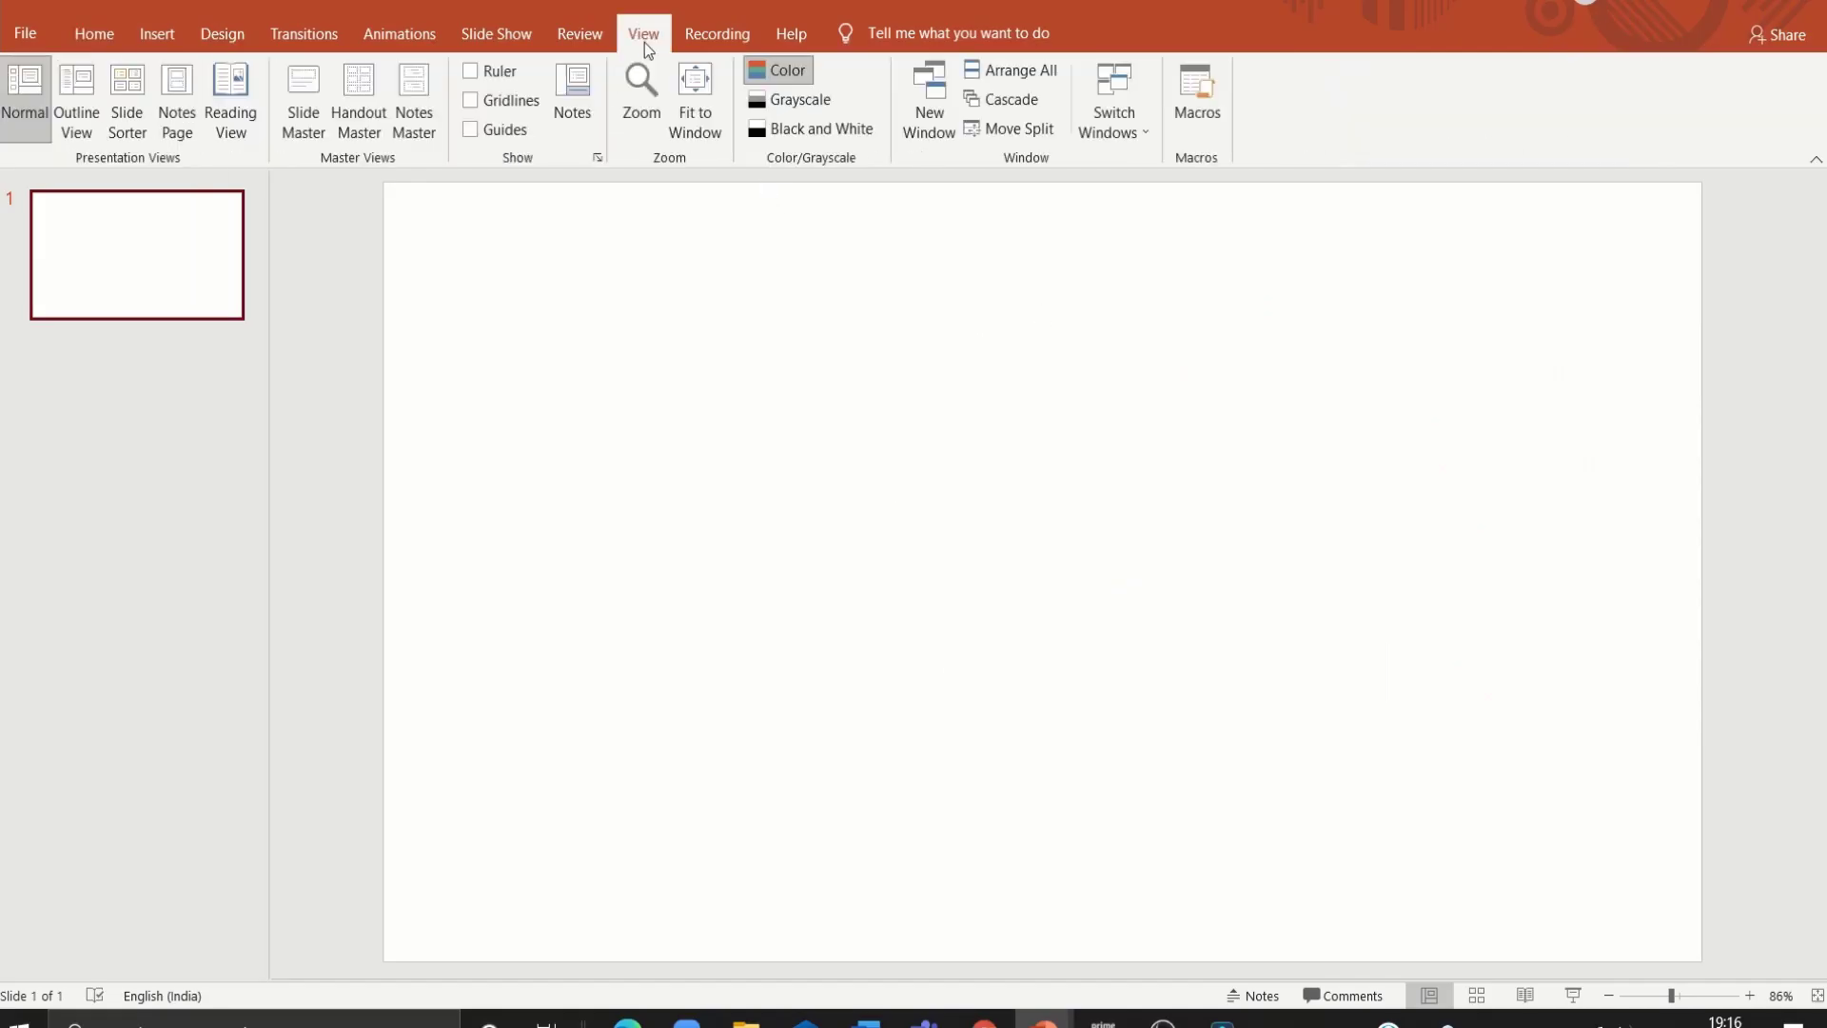
{"action": "left_click", "coordinate": [302, 118]}
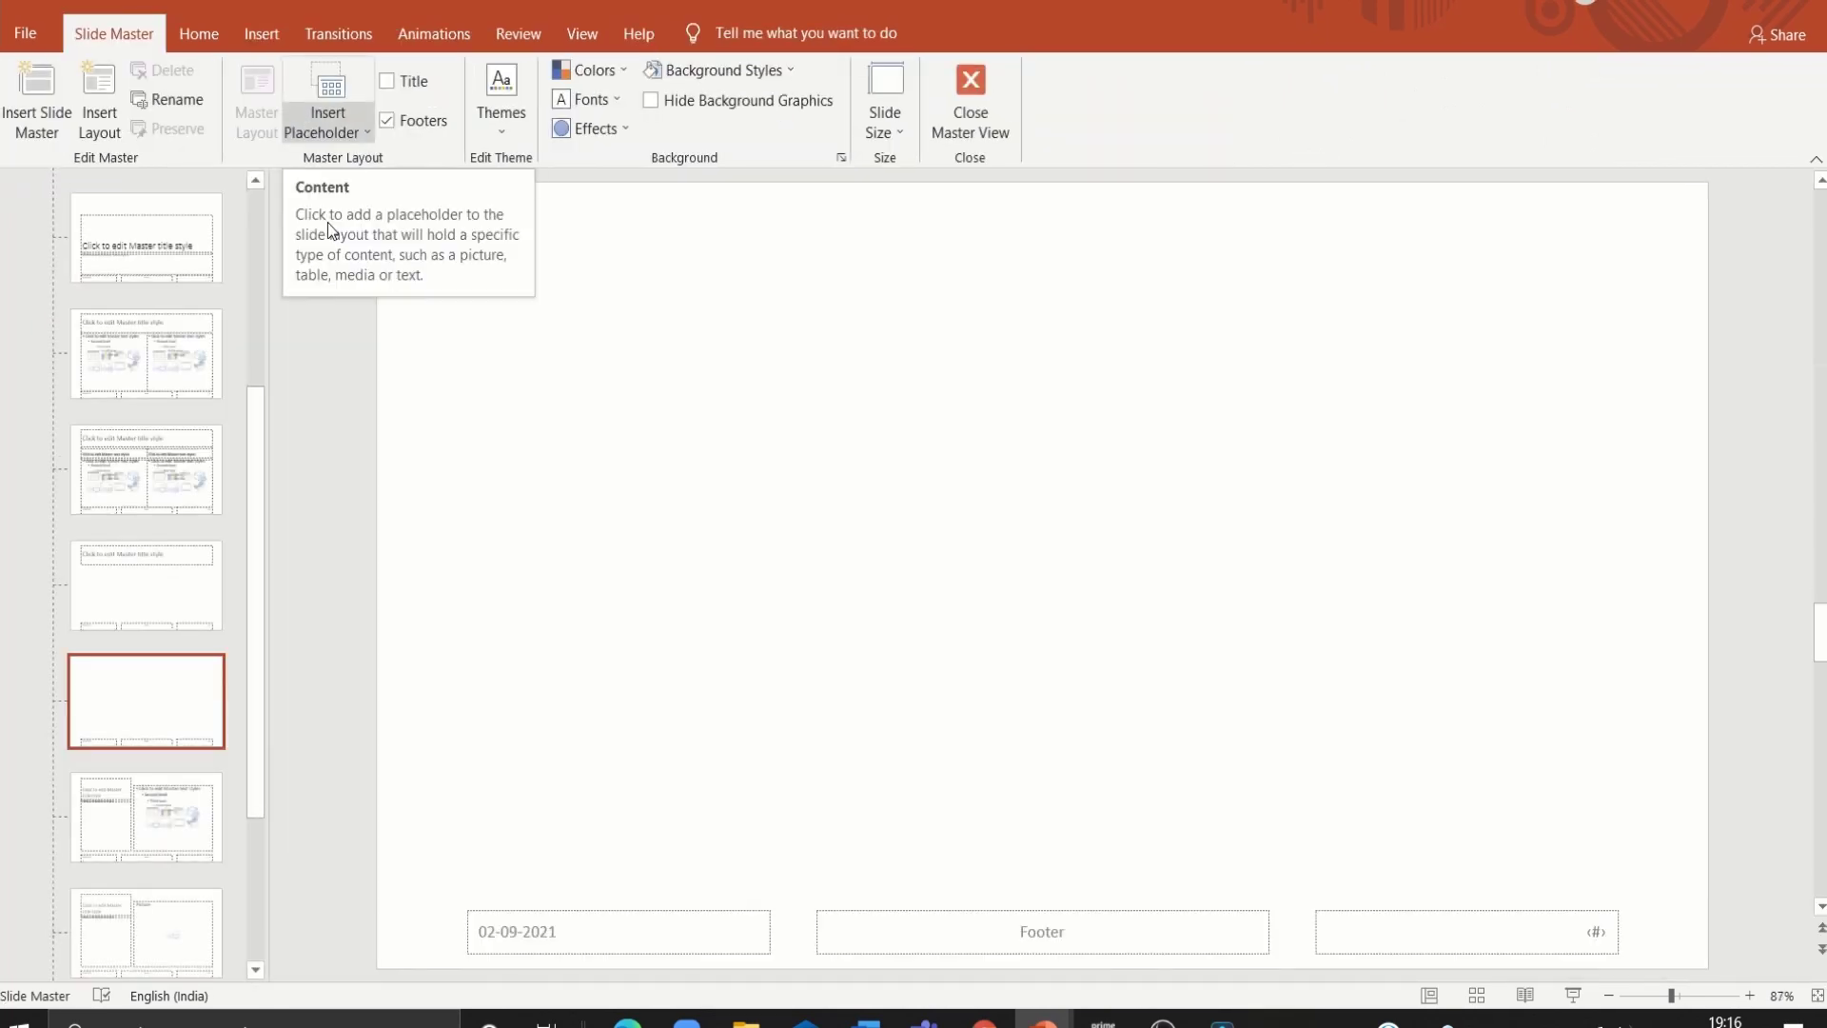
{"action": "left_click_drag", "start_coordinate": [417, 837], "coordinate": [1623, 999]}
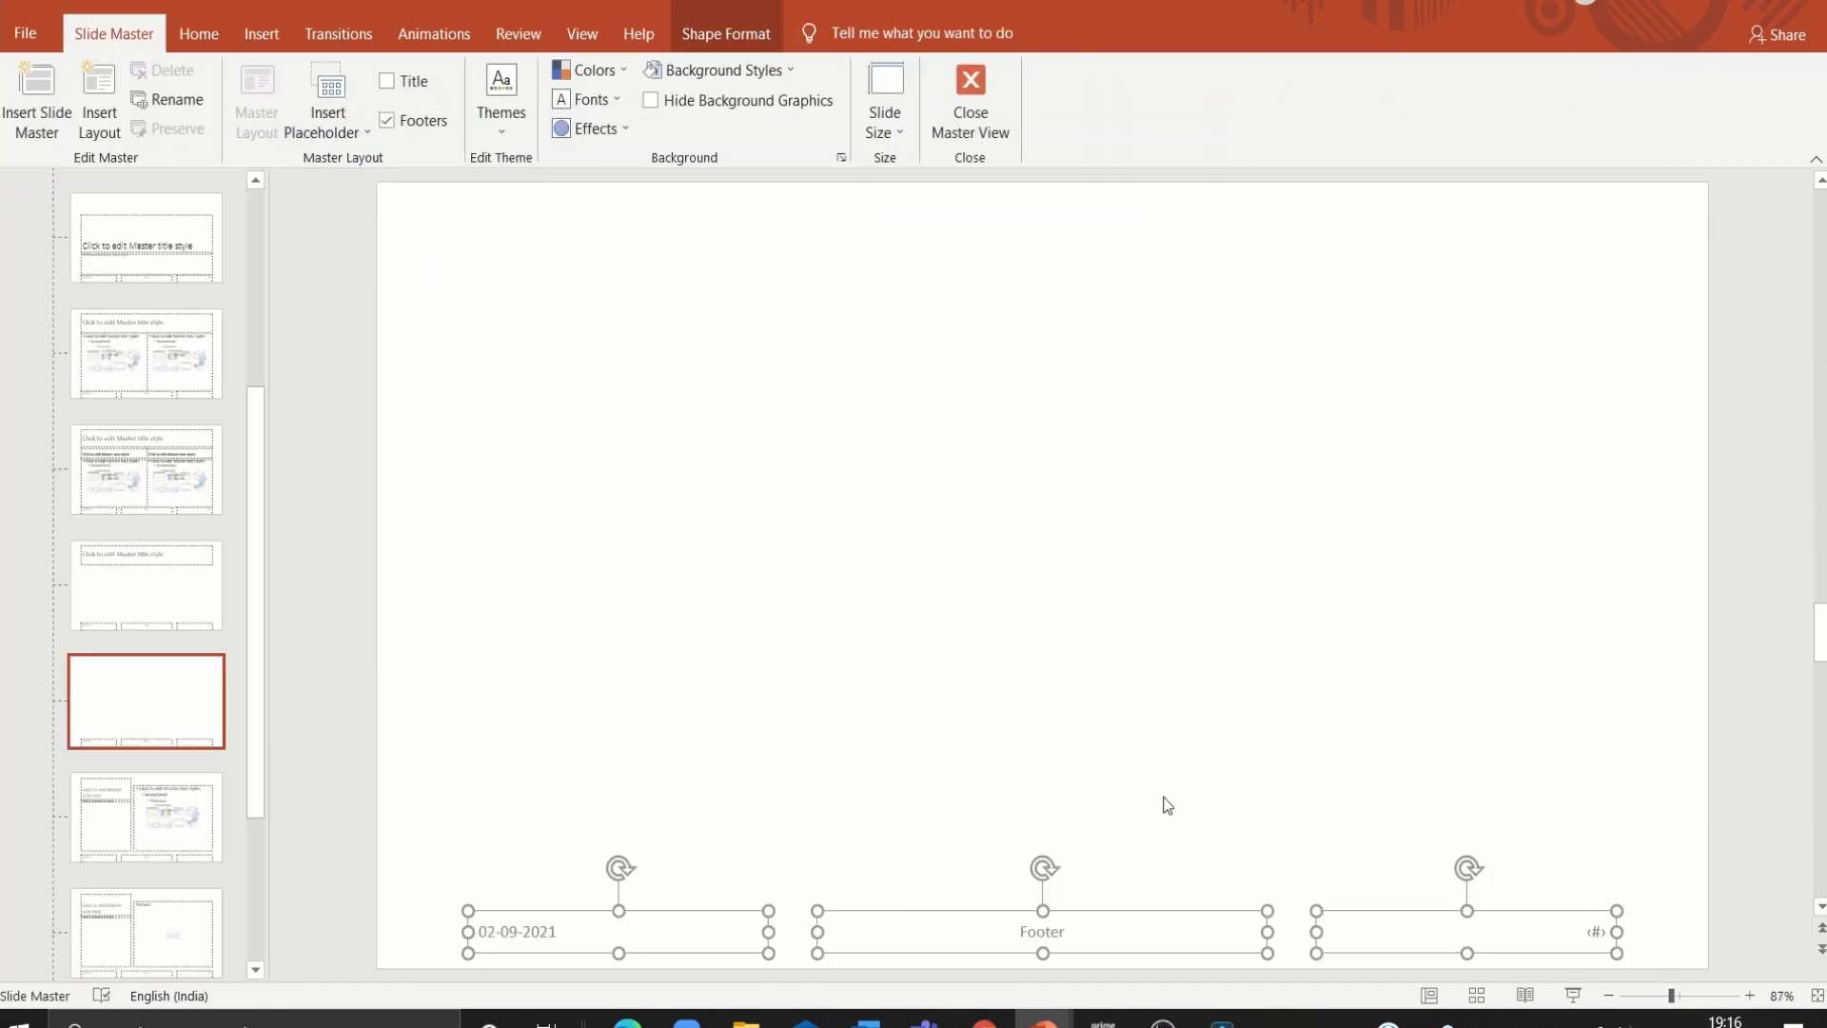
{"action": "key", "text": "Delete"}
Step: Draw a blue rounded square on the right, lessen its corner rounding, enlarge it and tilt it about 23°
{"action": "left_click", "coordinate": [198, 34]}
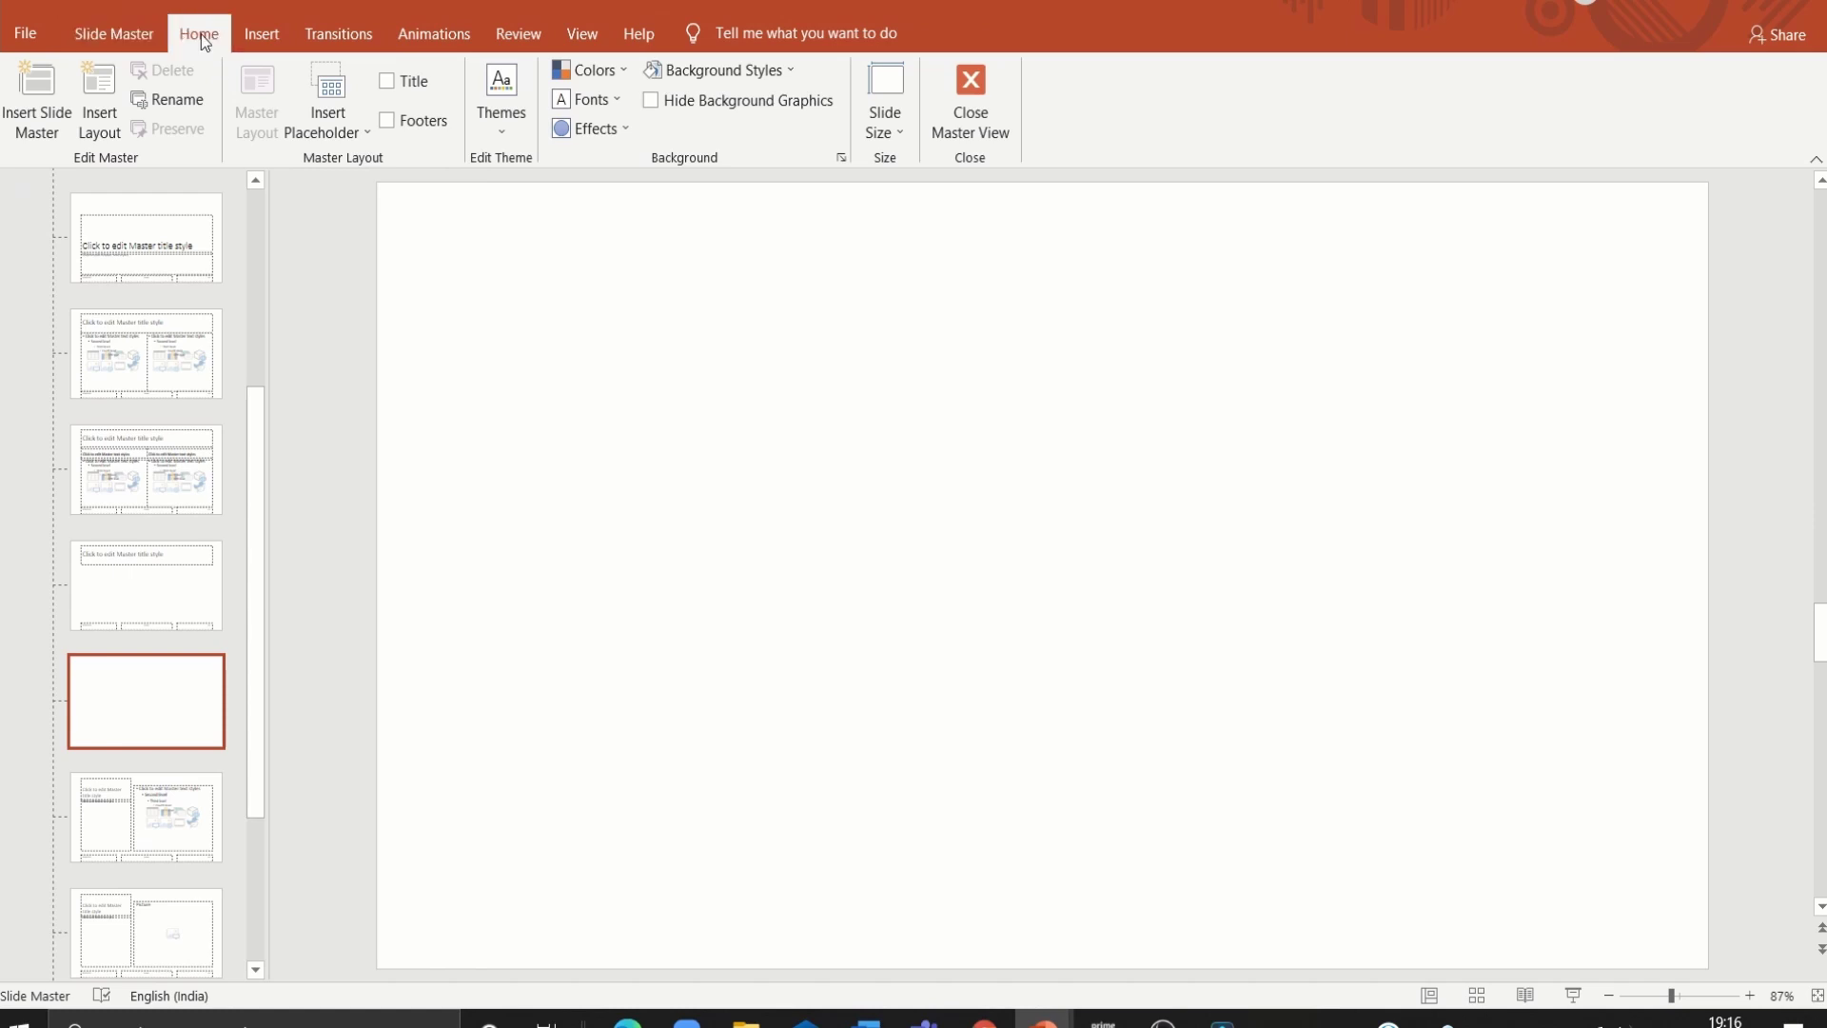
{"action": "left_click", "coordinate": [1233, 75]}
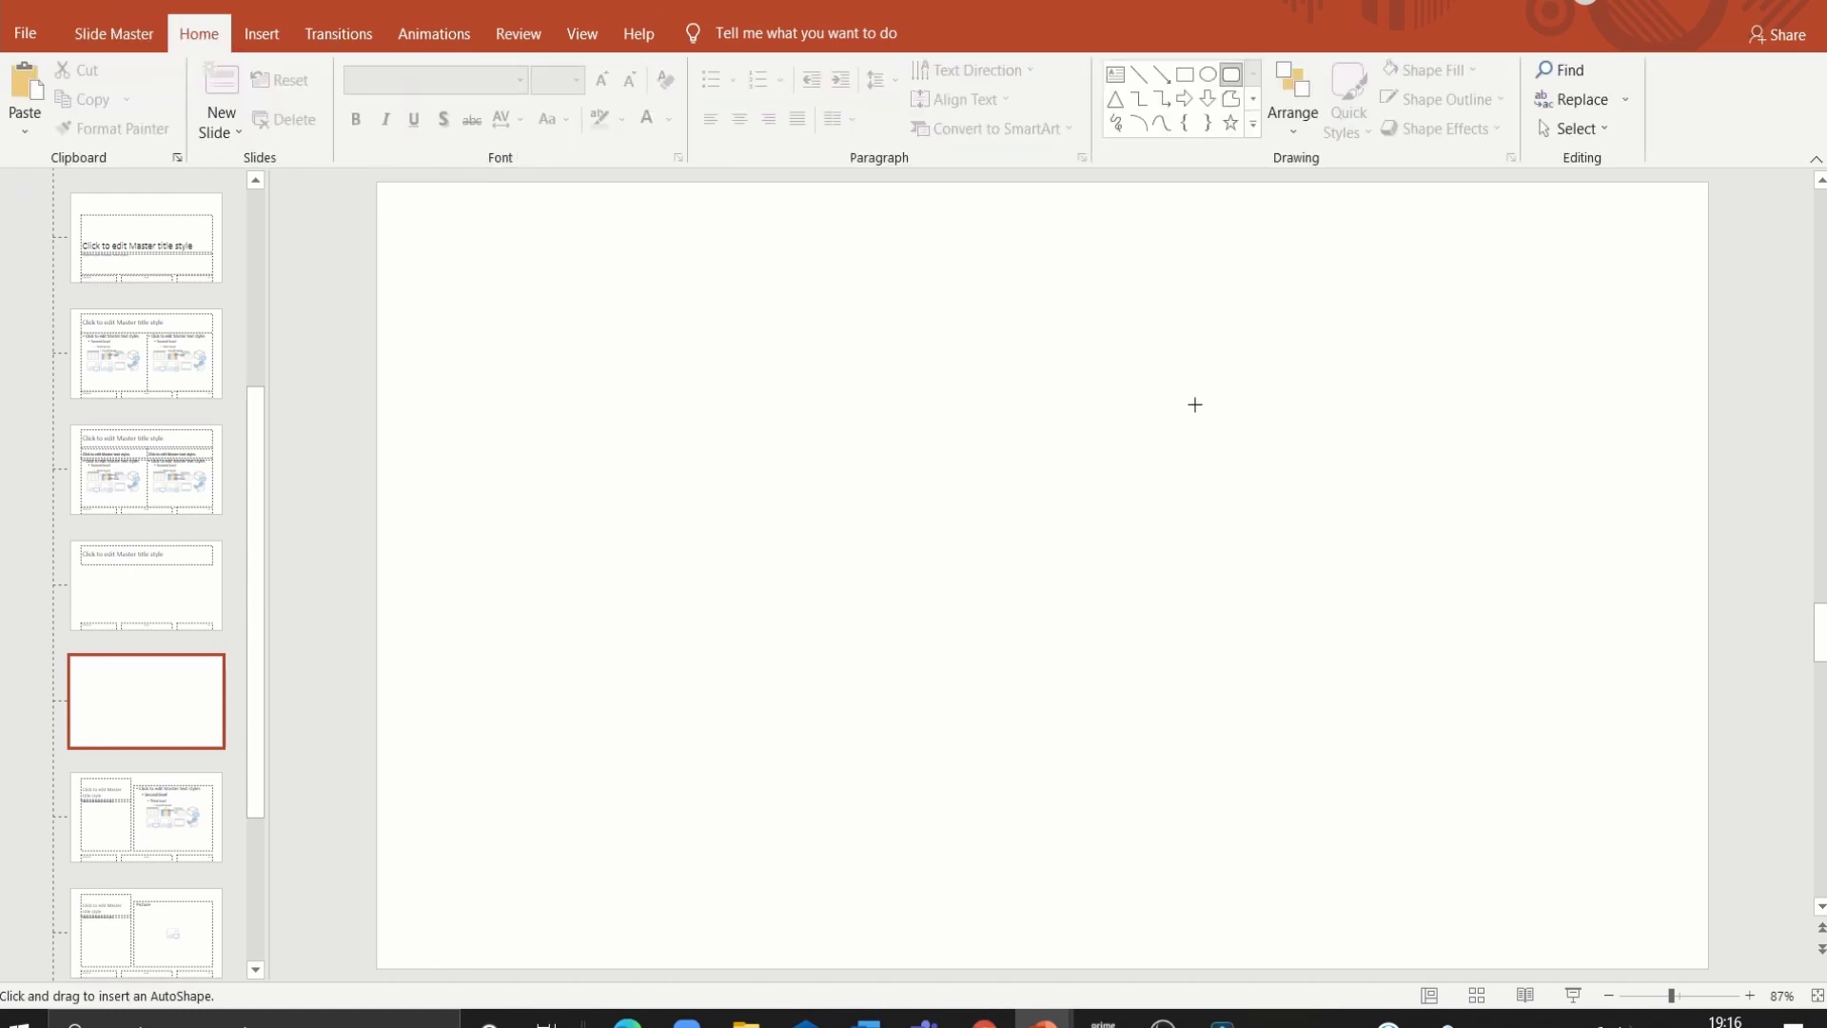
{"action": "left_click_drag", "start_coordinate": [1196, 390], "coordinate": [1582, 791]}
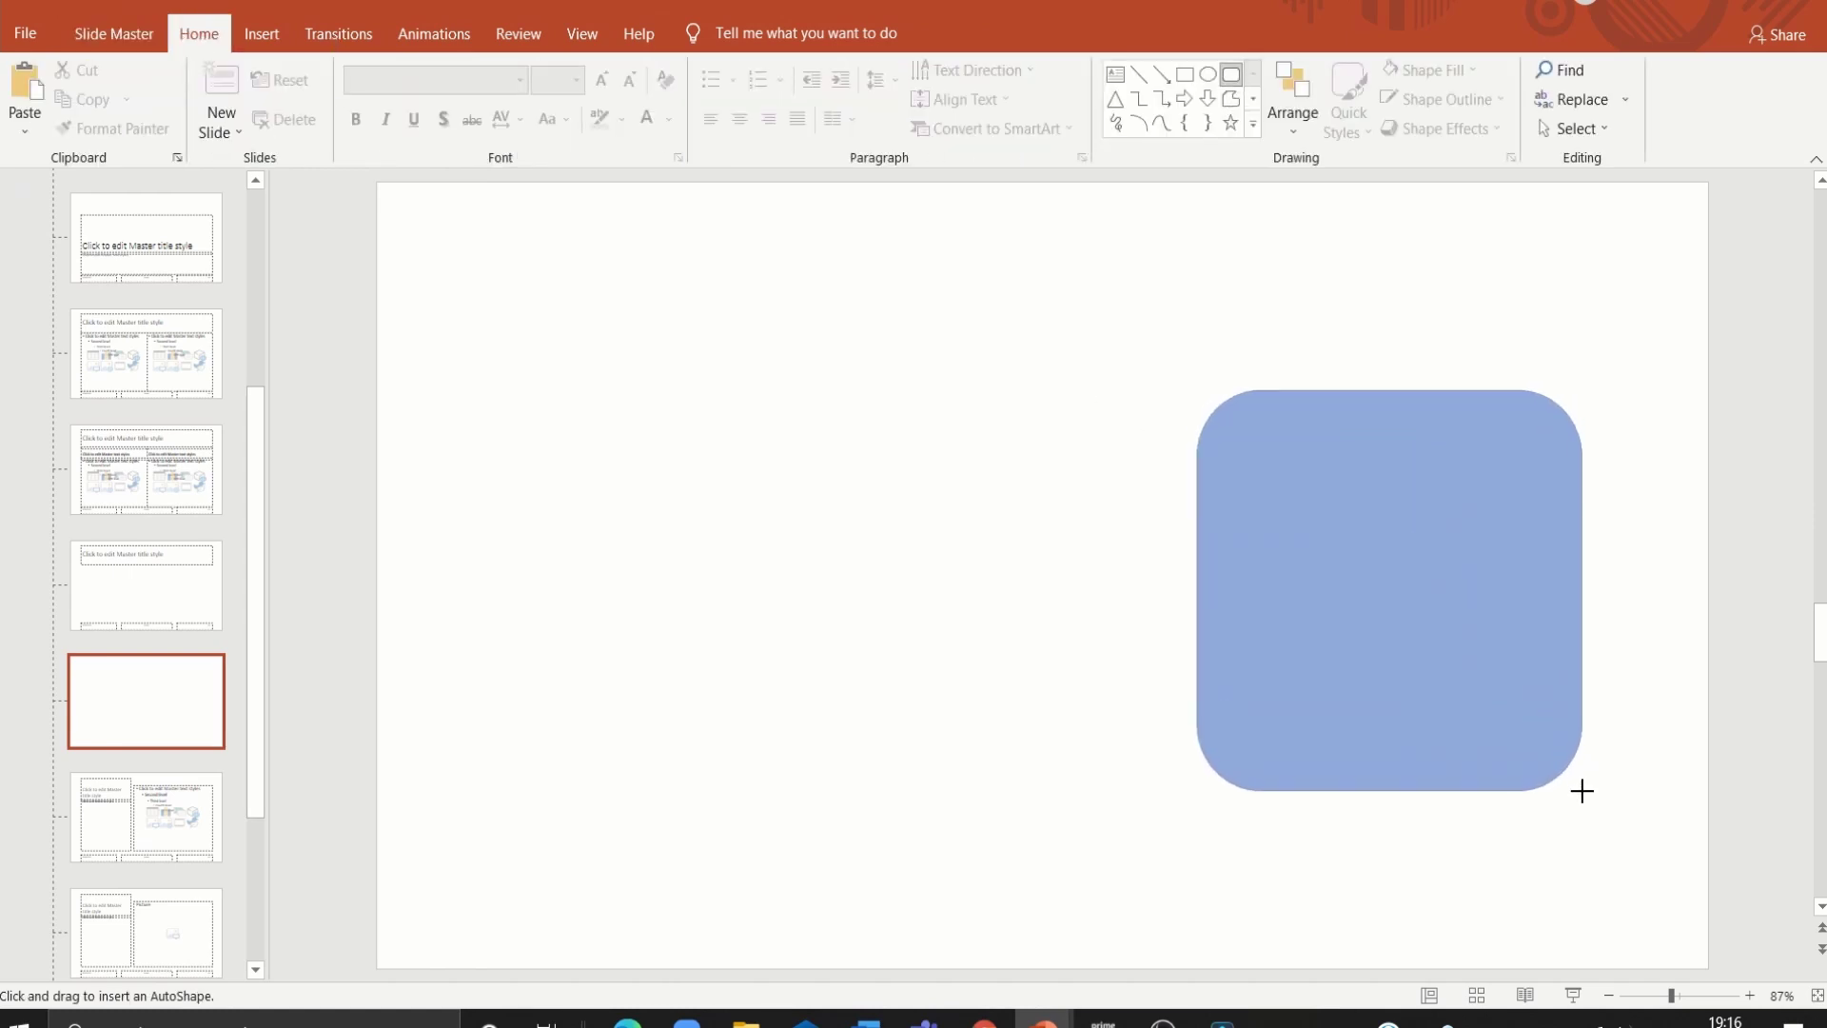
{"action": "left_click_drag", "start_coordinate": [1259, 389], "coordinate": [1236, 390]}
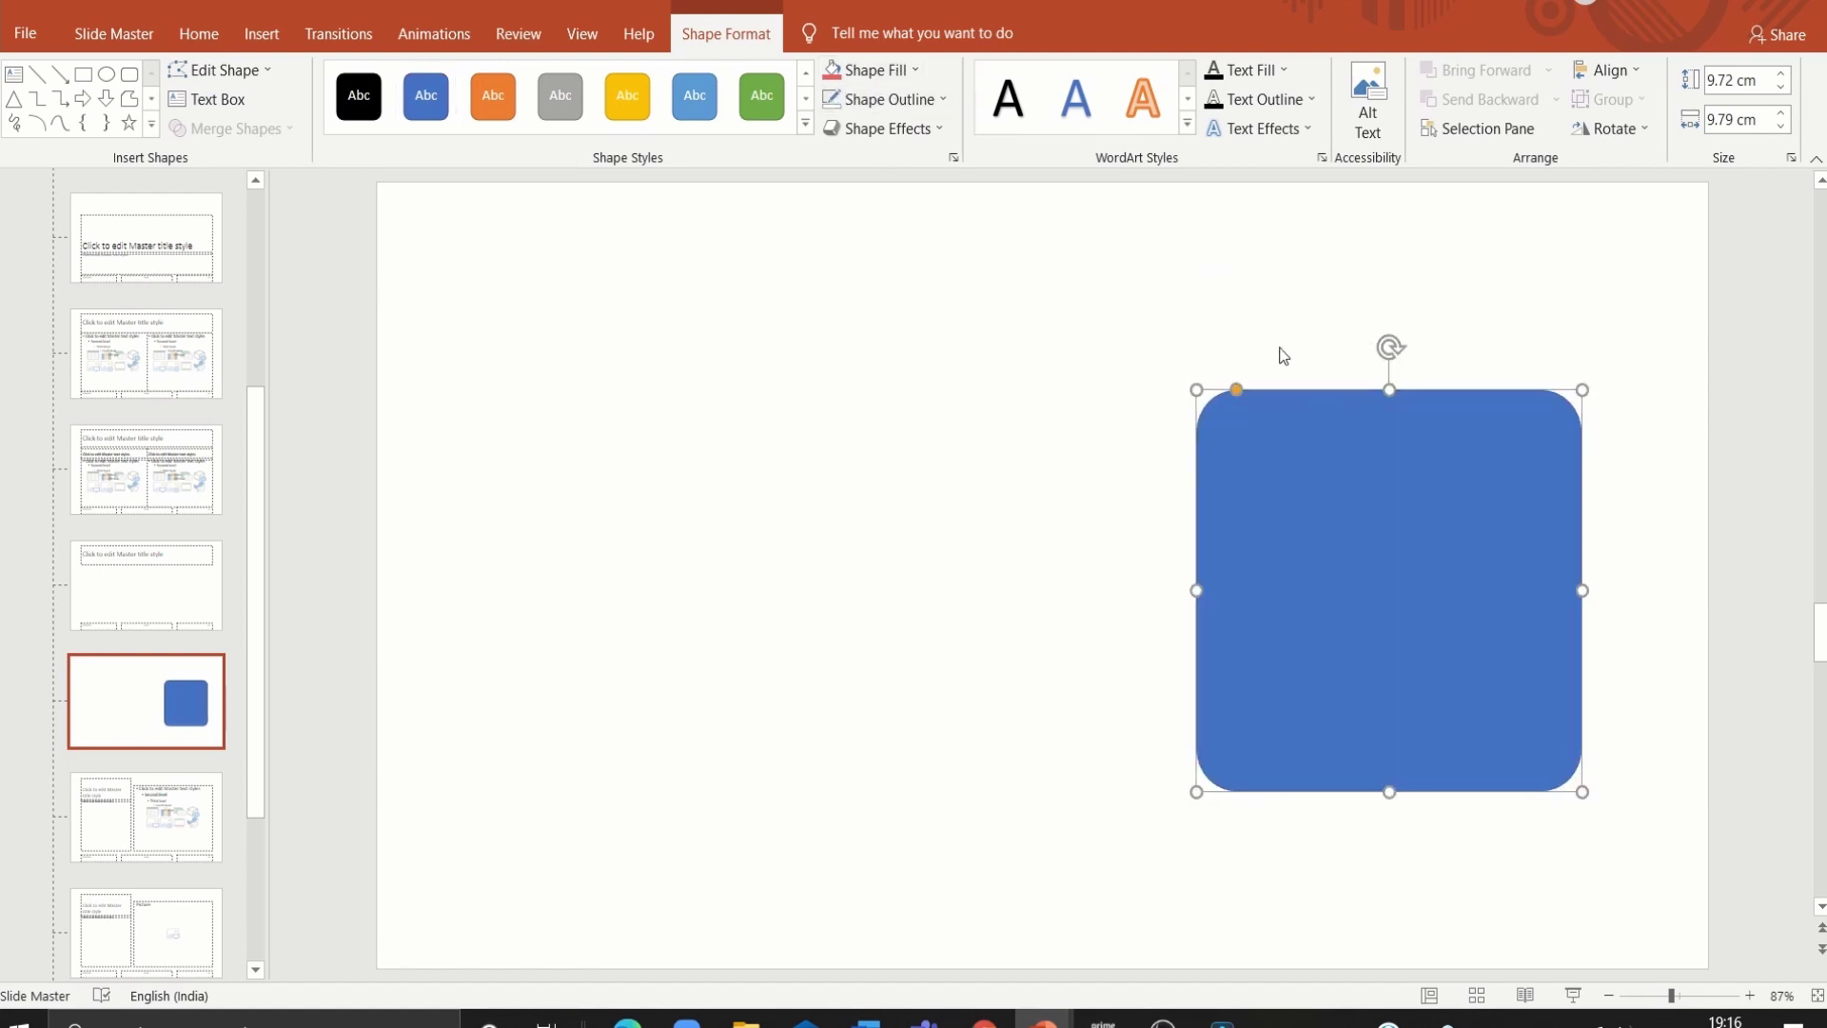
{"action": "left_click_drag", "start_coordinate": [1236, 390], "coordinate": [1229, 390]}
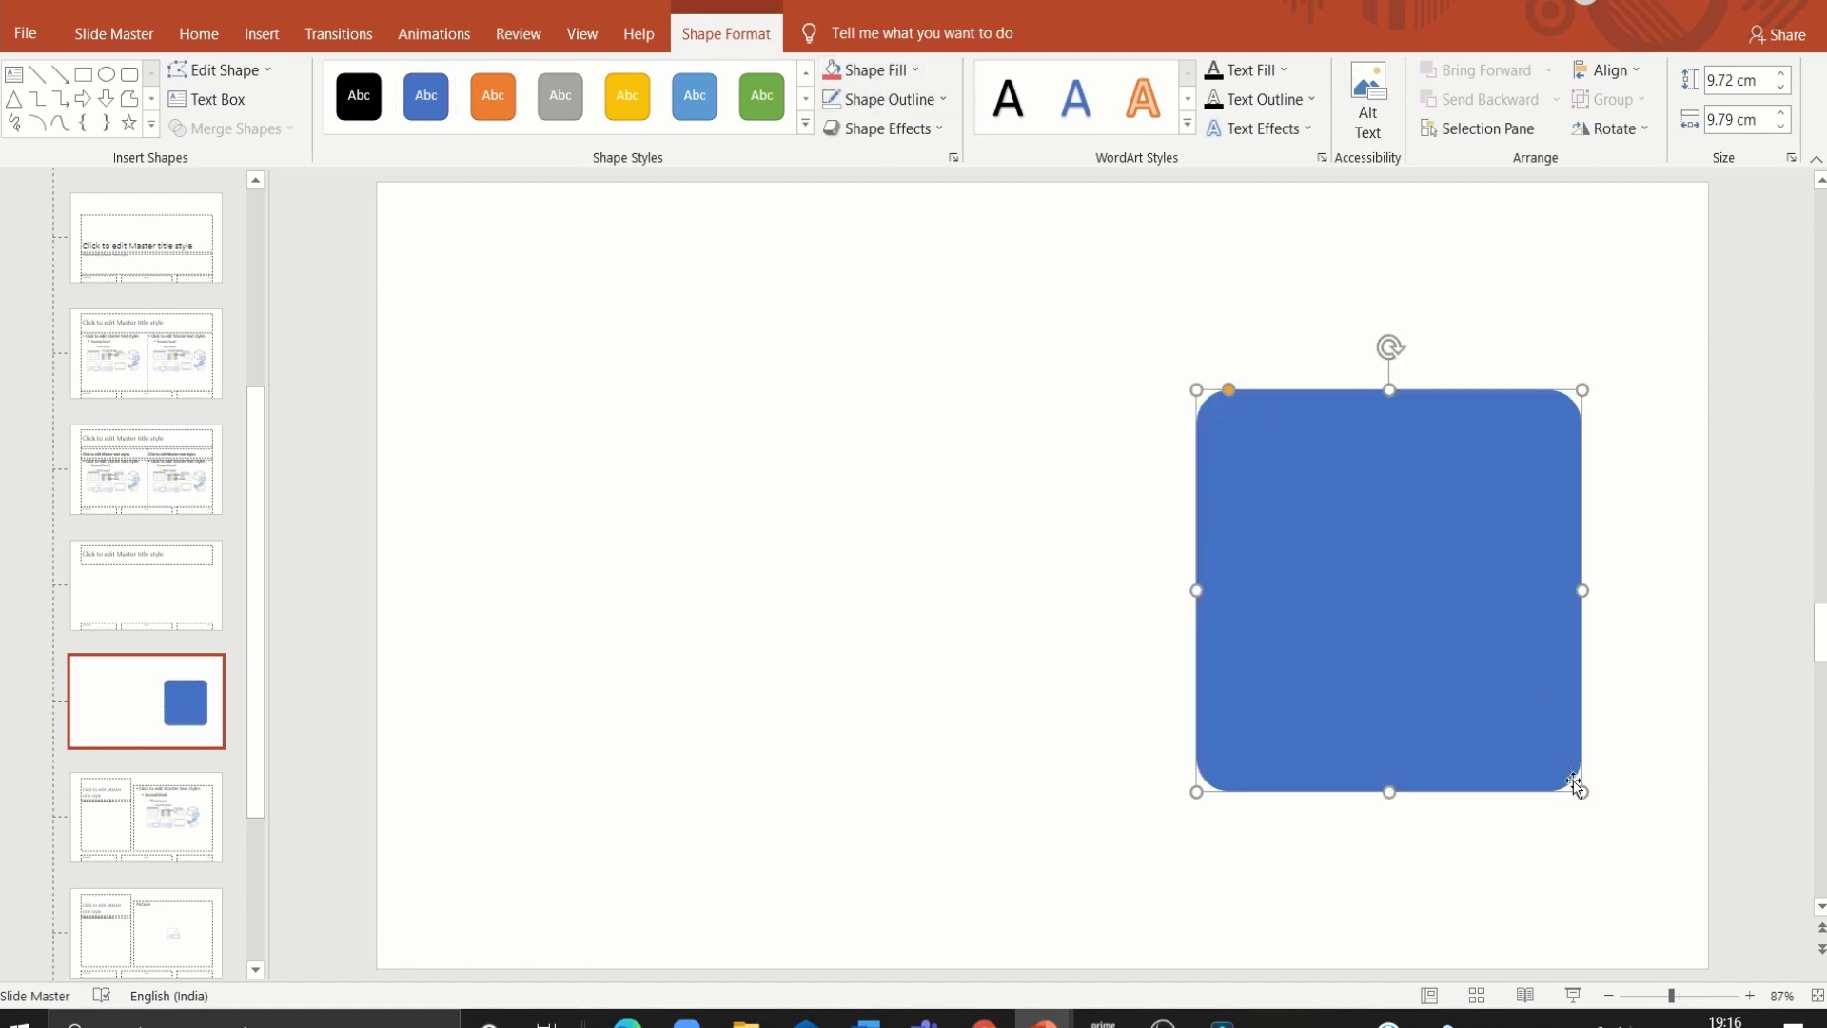
{"action": "left_click_drag", "start_coordinate": [1583, 790], "coordinate": [1597, 812]}
{"action": "left_click_drag", "start_coordinate": [1408, 411], "coordinate": [1400, 385]}
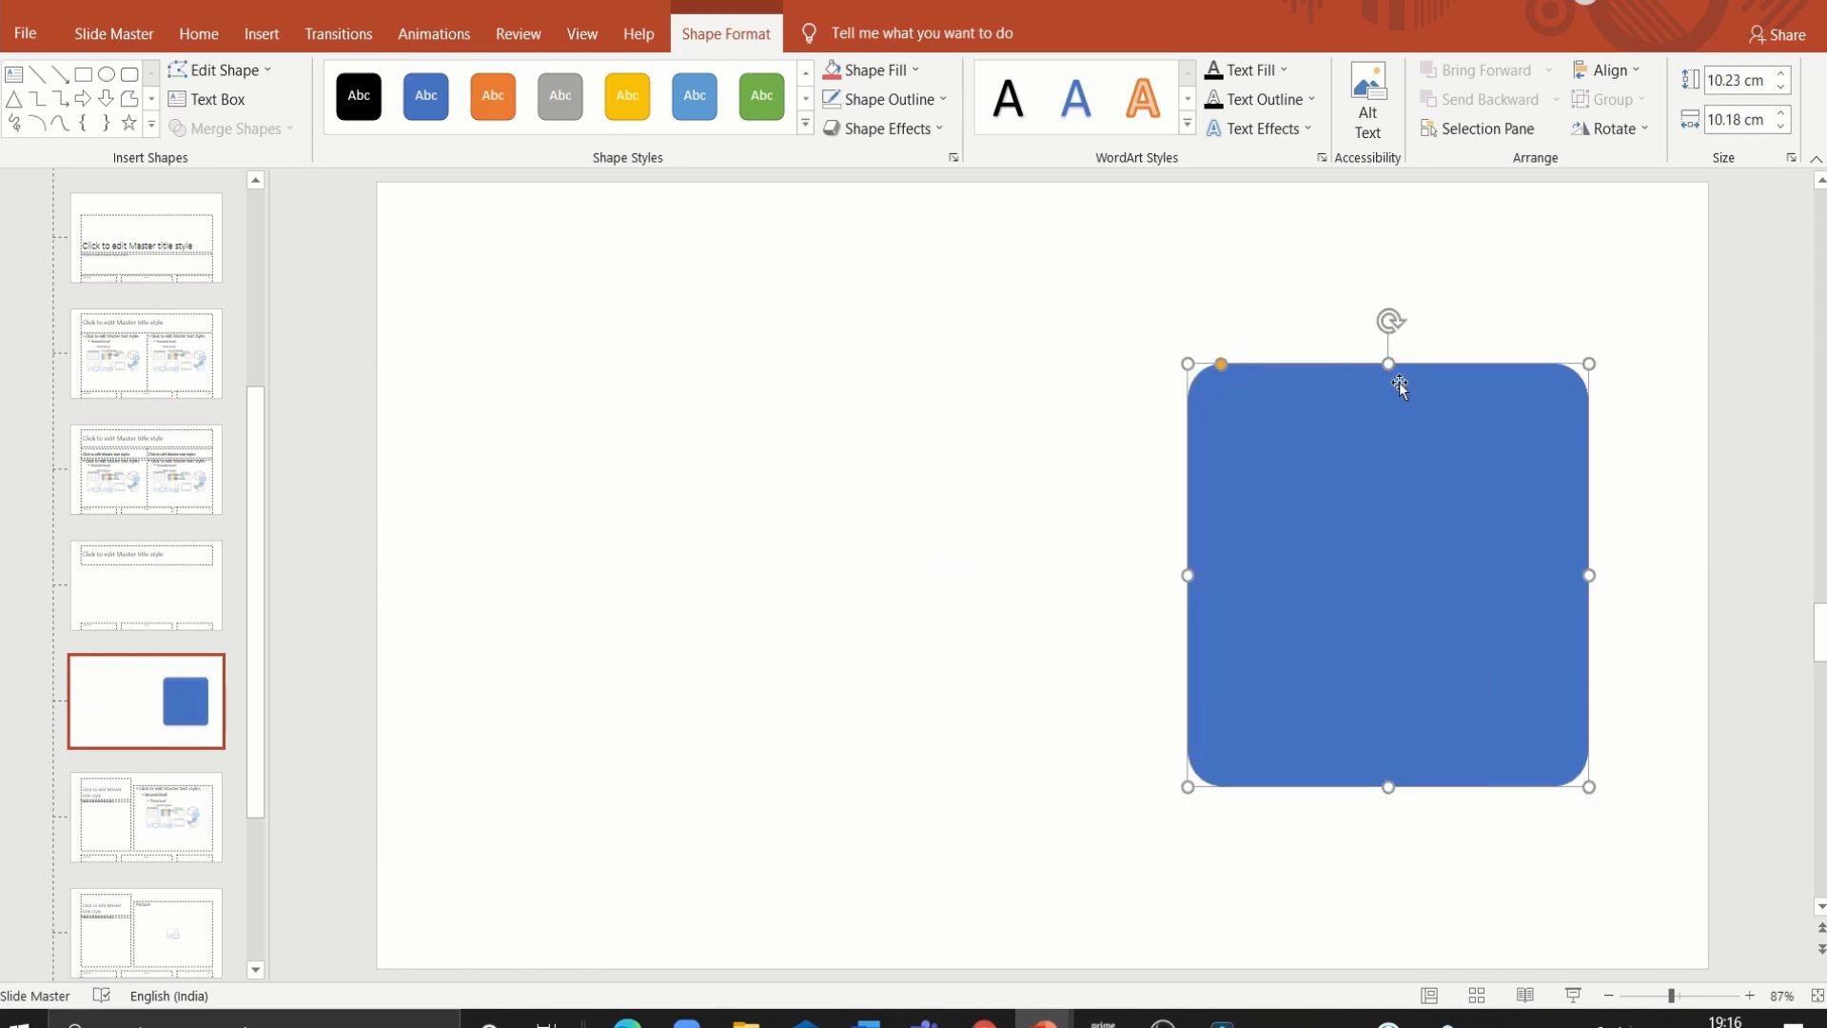
{"action": "left_click_drag", "start_coordinate": [1390, 319], "coordinate": [1297, 328]}
Step: Add a picture placeholder to the layout, drawn over the tilted square
{"action": "left_click", "coordinate": [113, 33]}
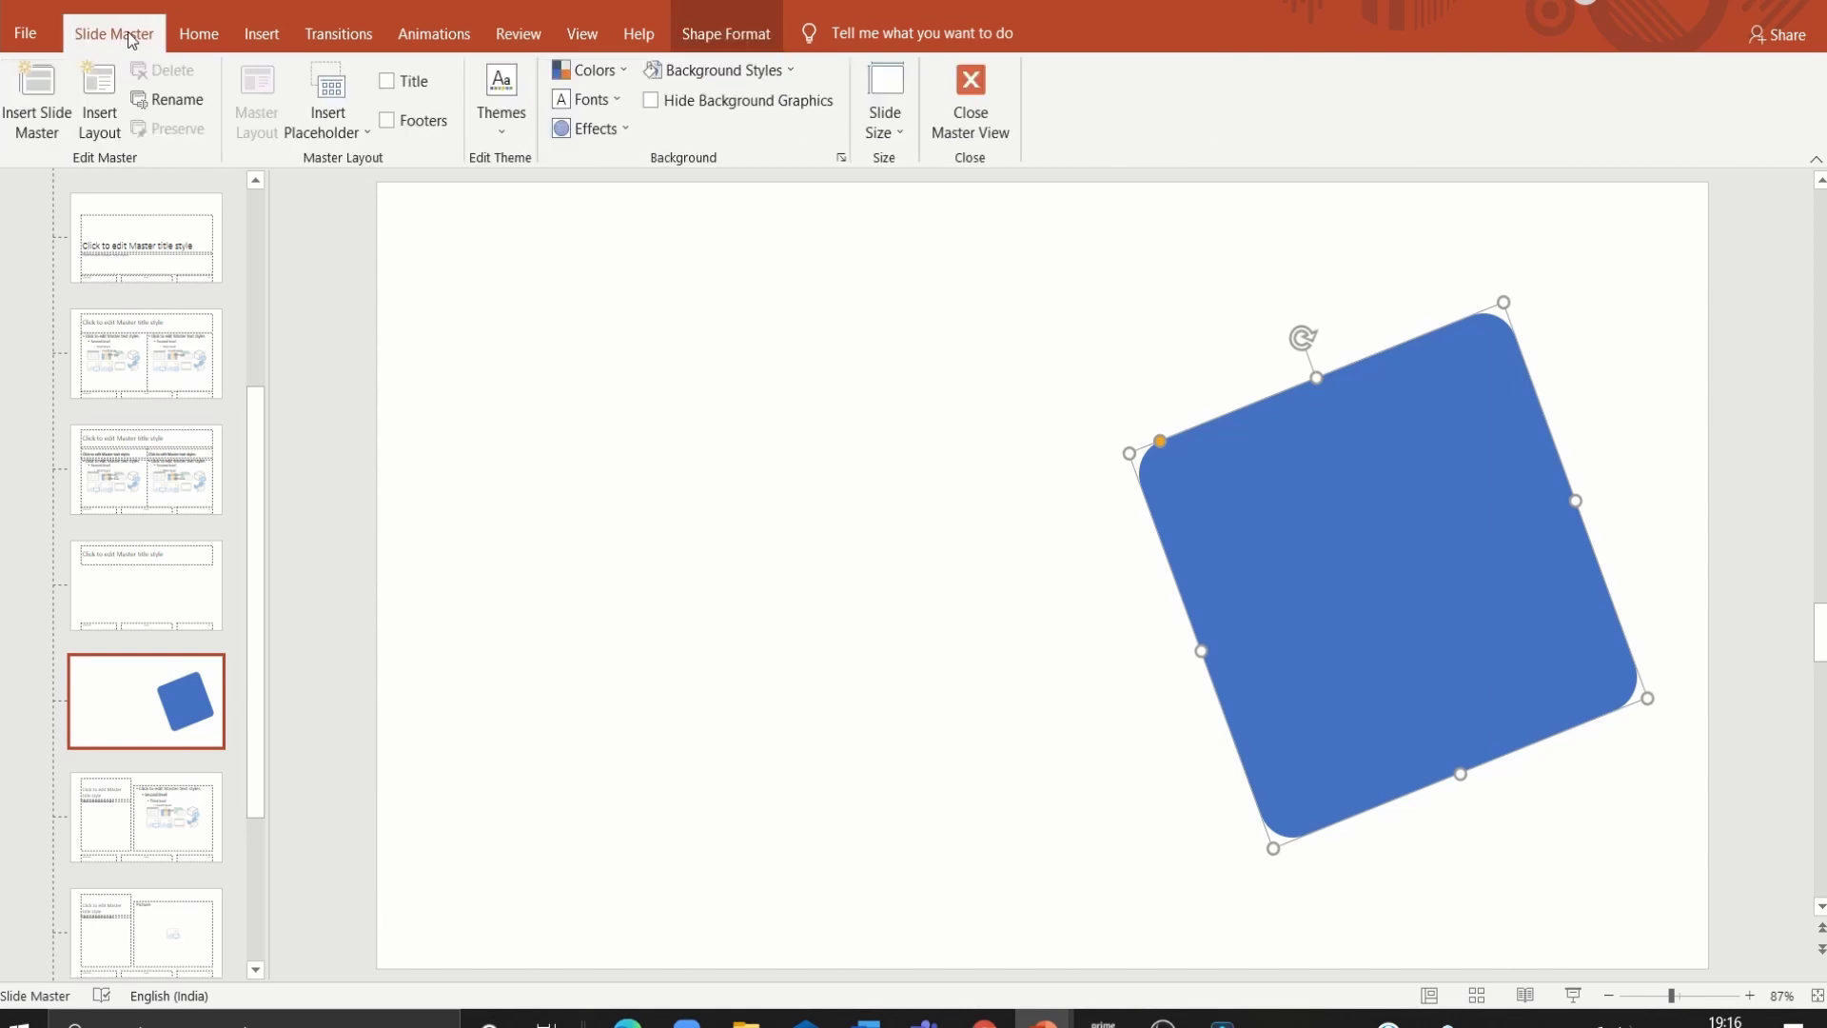
{"action": "left_click", "coordinate": [328, 133]}
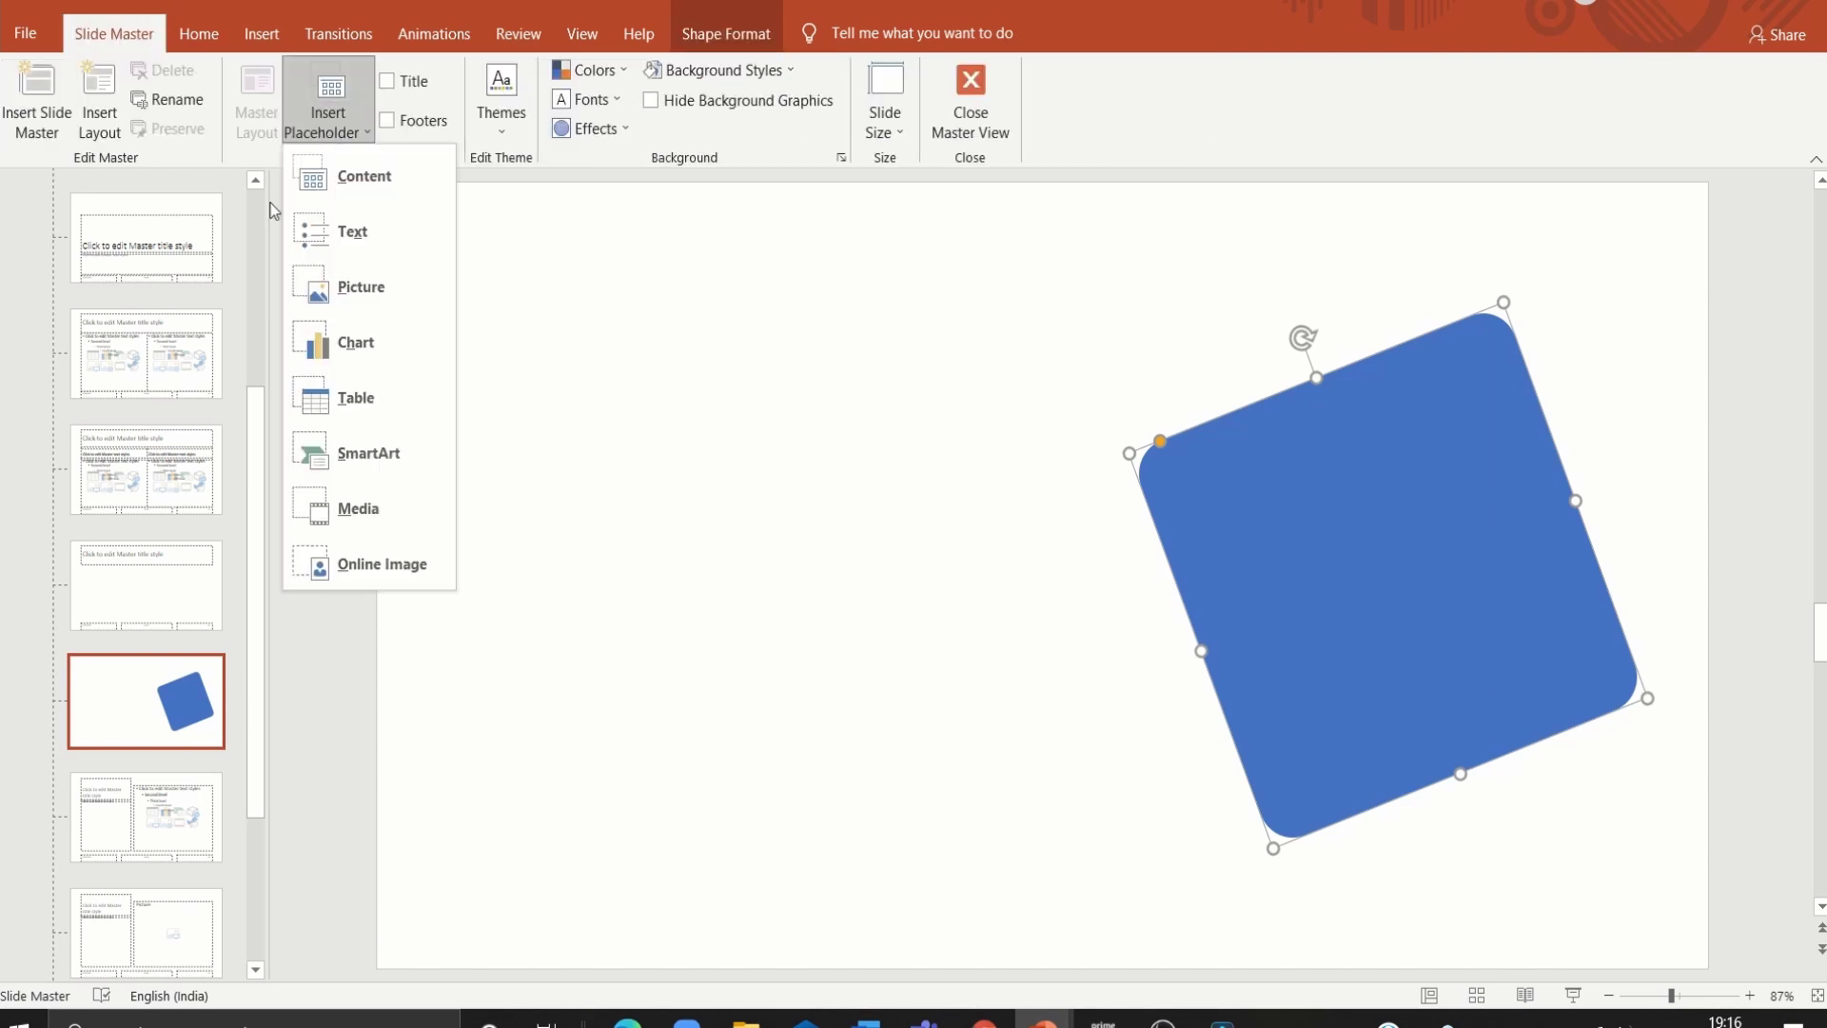
{"action": "left_click", "coordinate": [343, 286]}
{"action": "left_click_drag", "start_coordinate": [1004, 188], "coordinate": [1700, 947]}
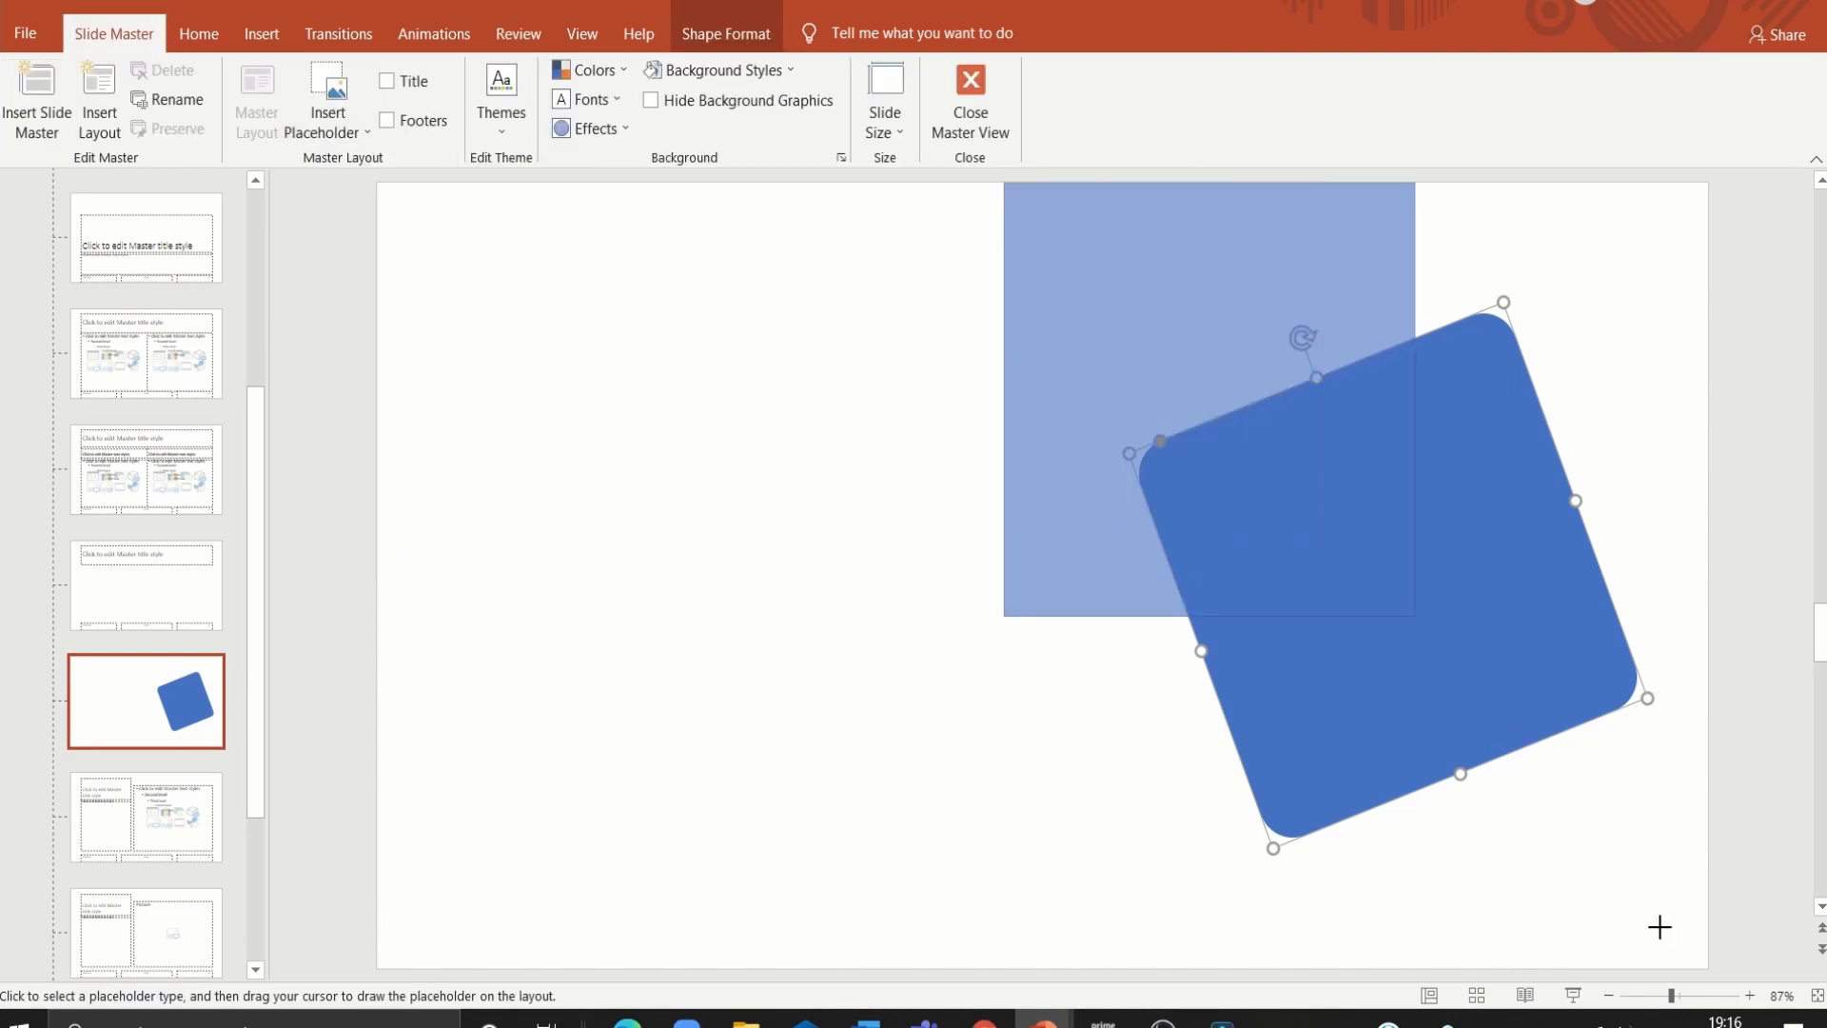
Step: Send the placeholder behind the square and Intersect them so it takes the tilted rounded shape
{"action": "right_click", "coordinate": [1371, 625]}
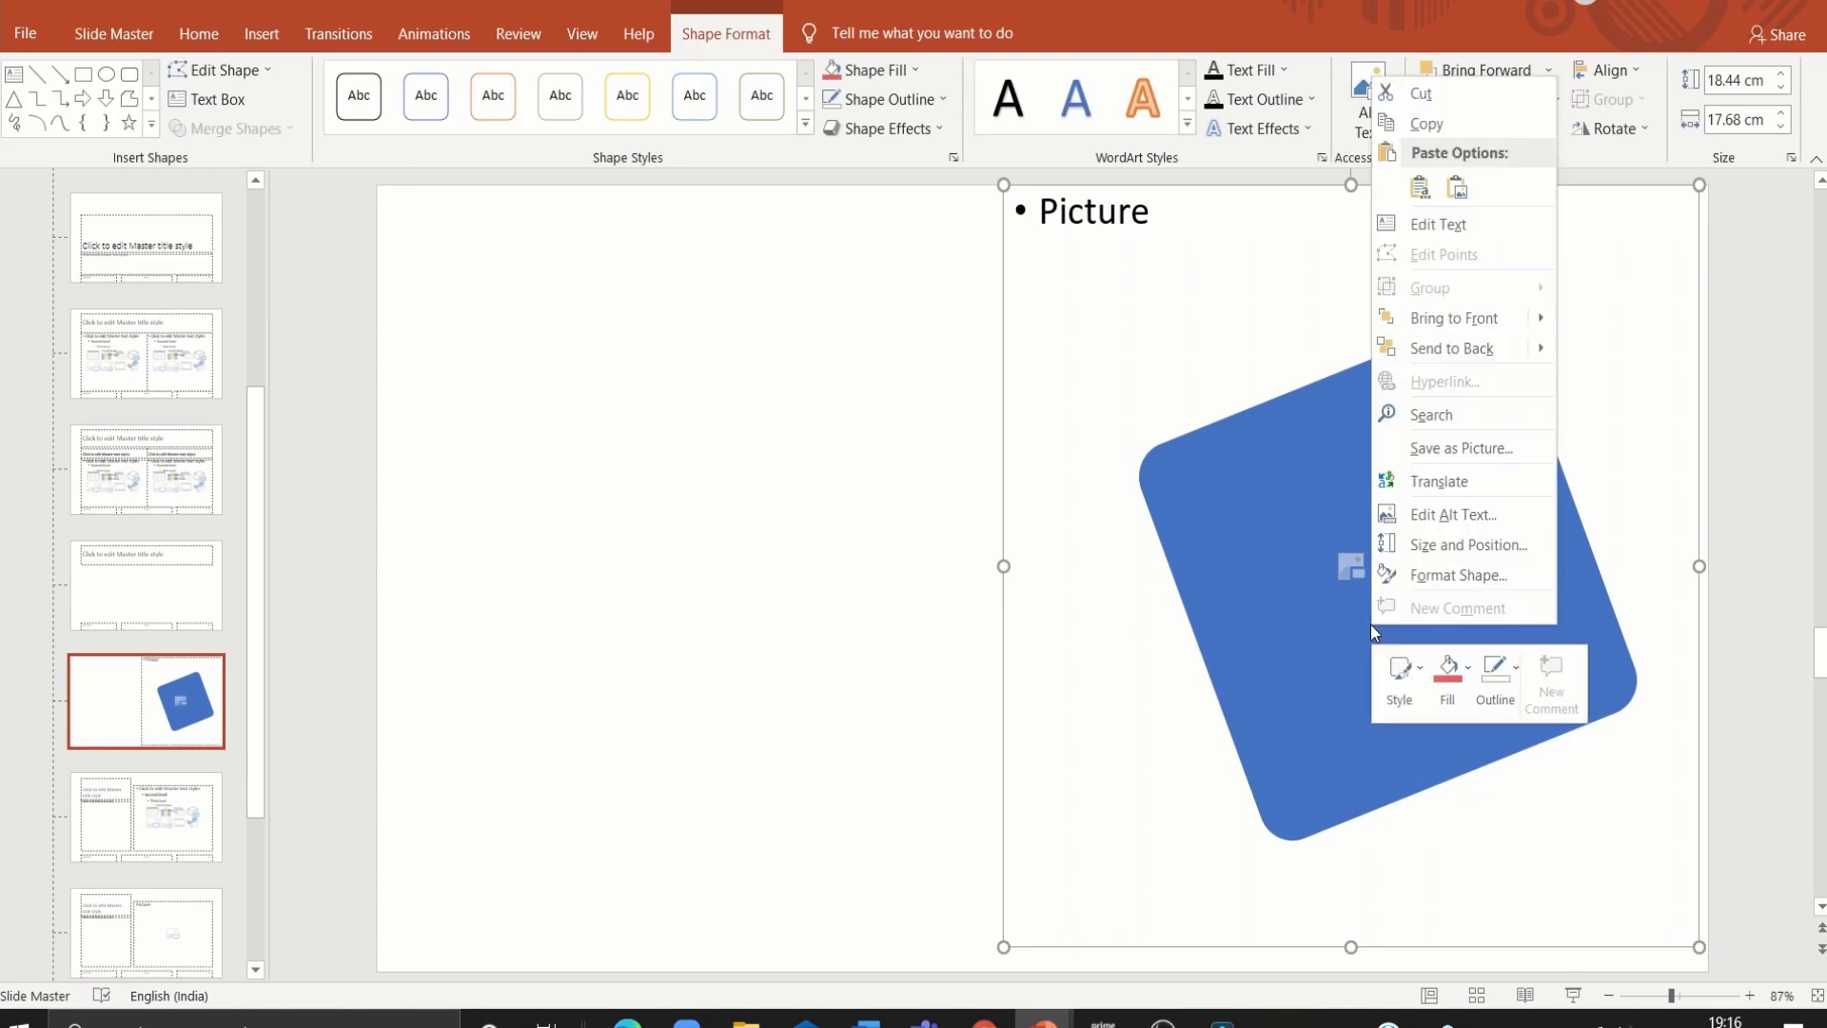
{"action": "left_click", "coordinate": [1424, 348]}
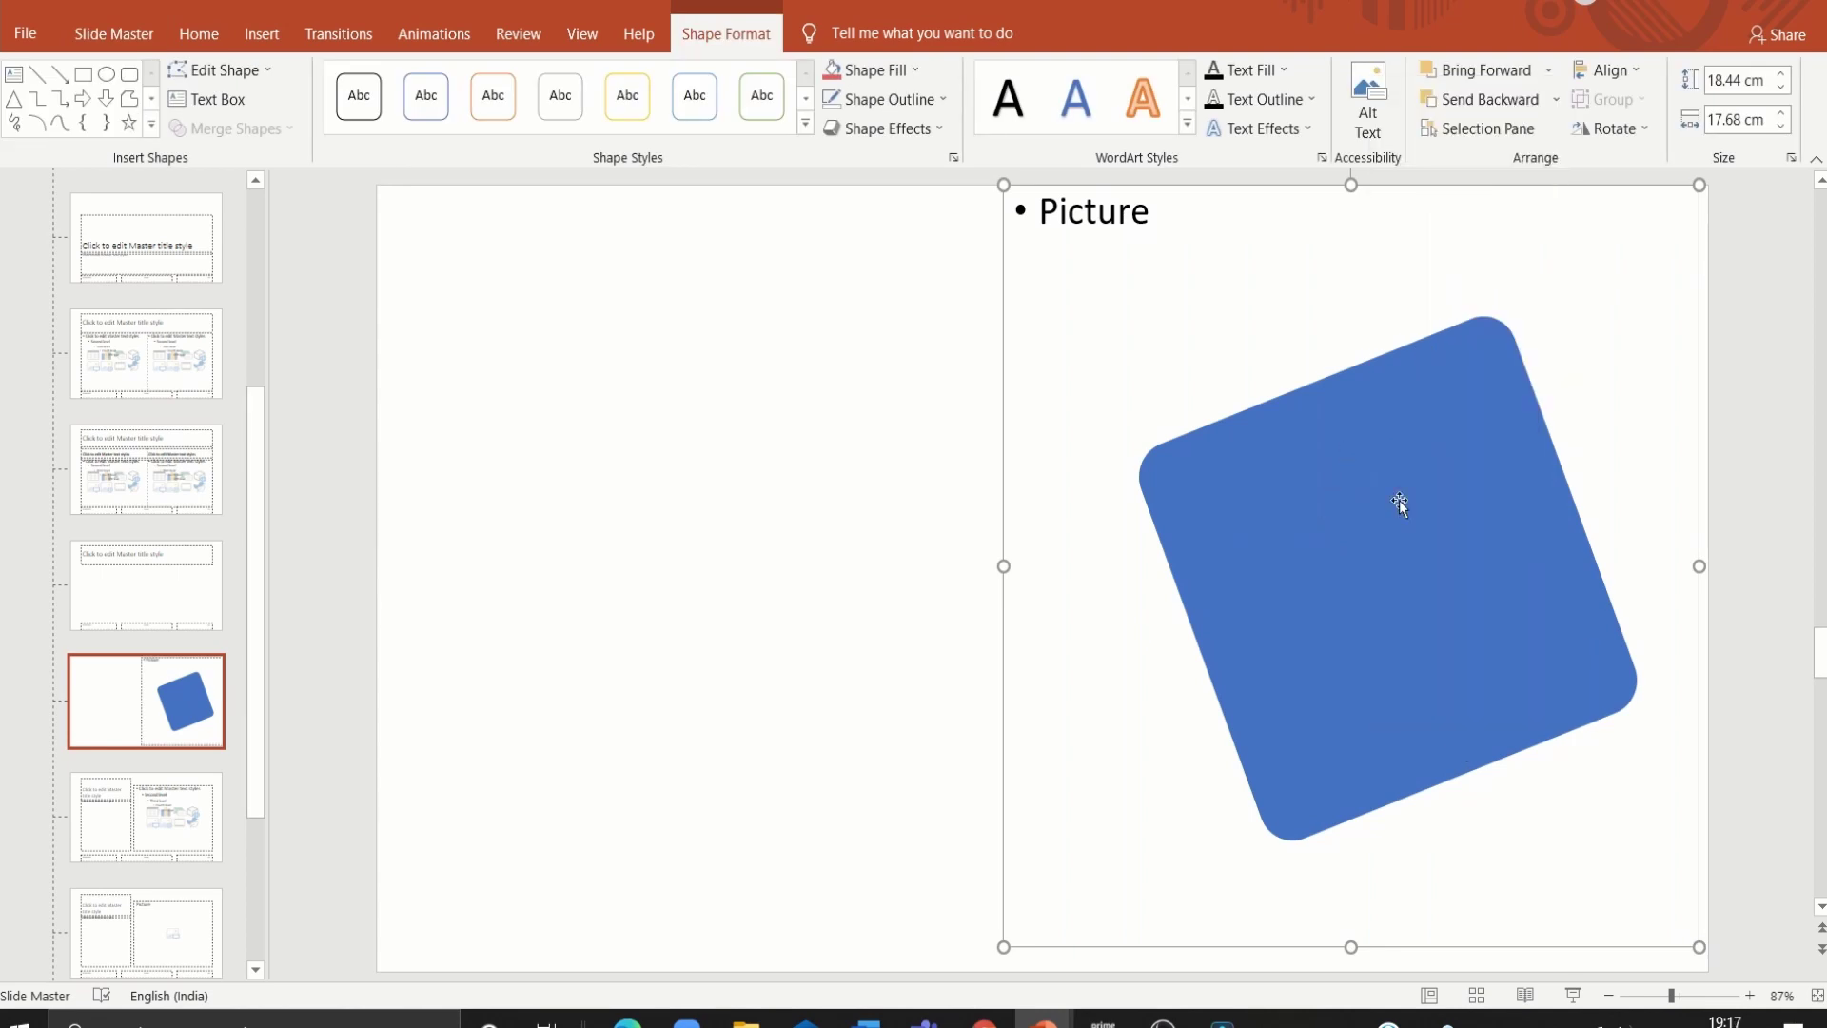
{"action": "left_click", "coordinate": [1266, 524]}
{"action": "left_click", "coordinate": [234, 129]}
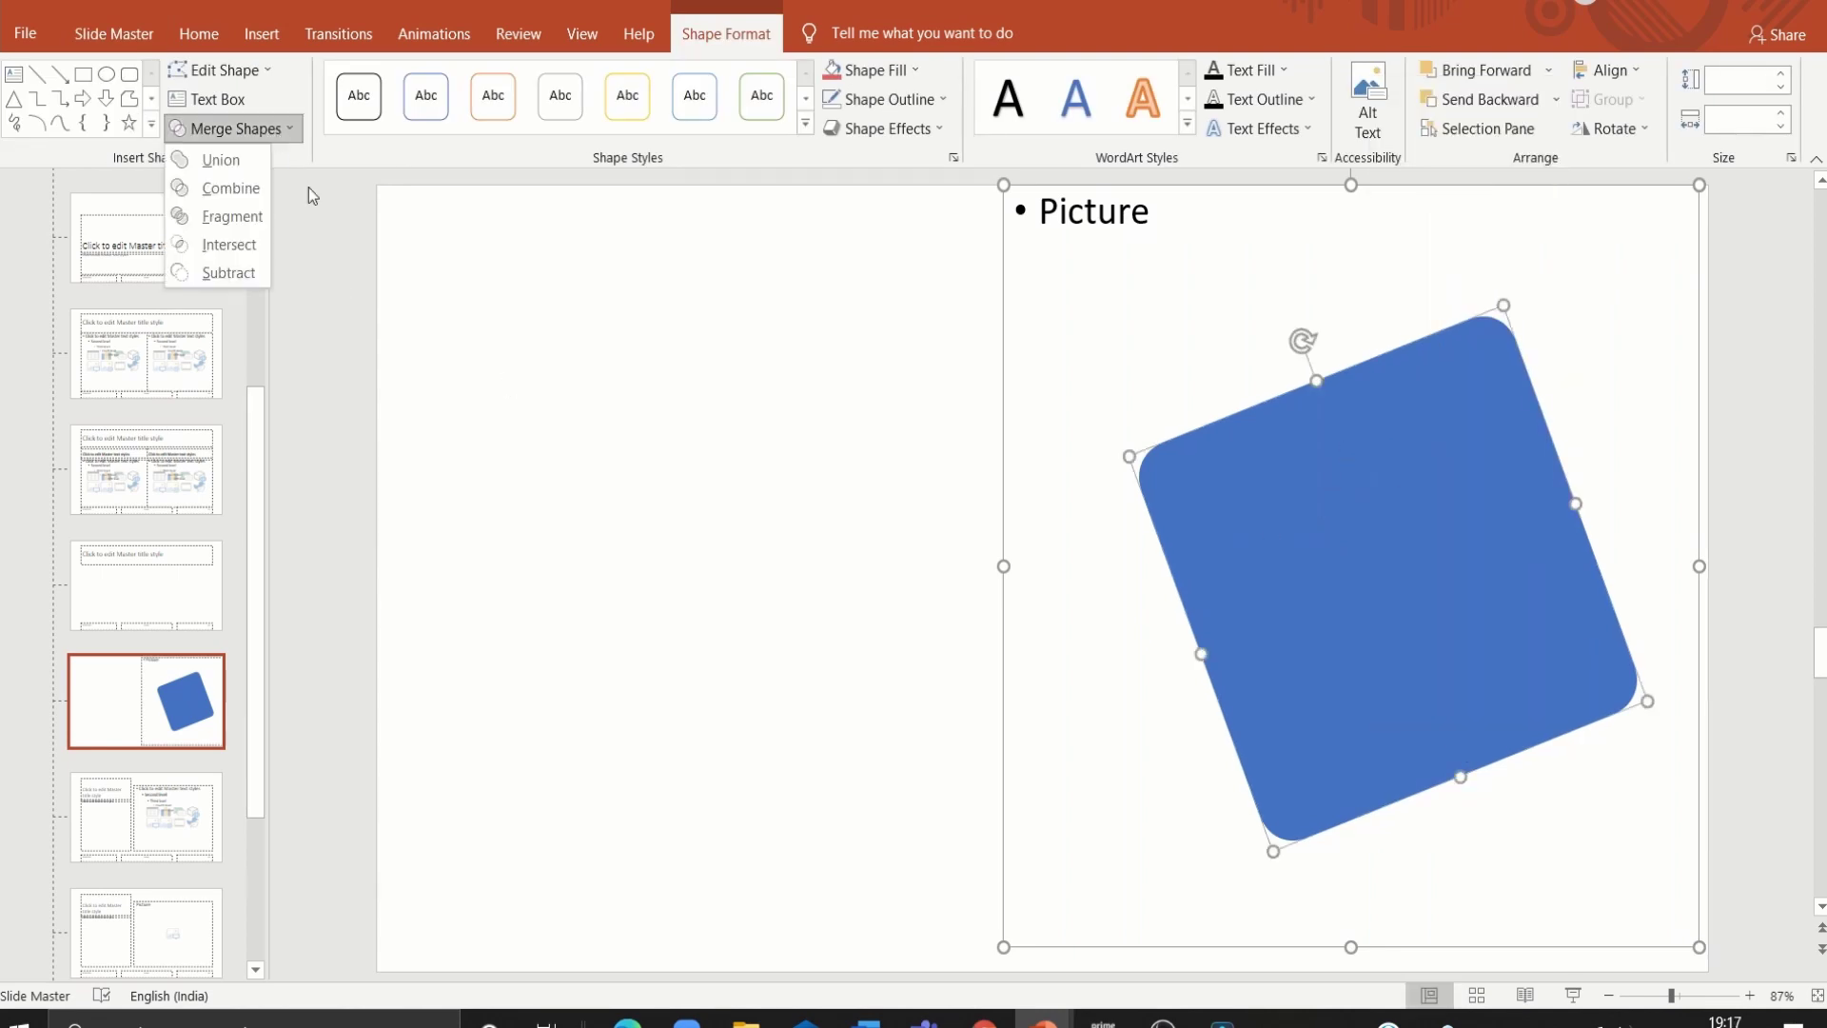
{"action": "left_click", "coordinate": [249, 245]}
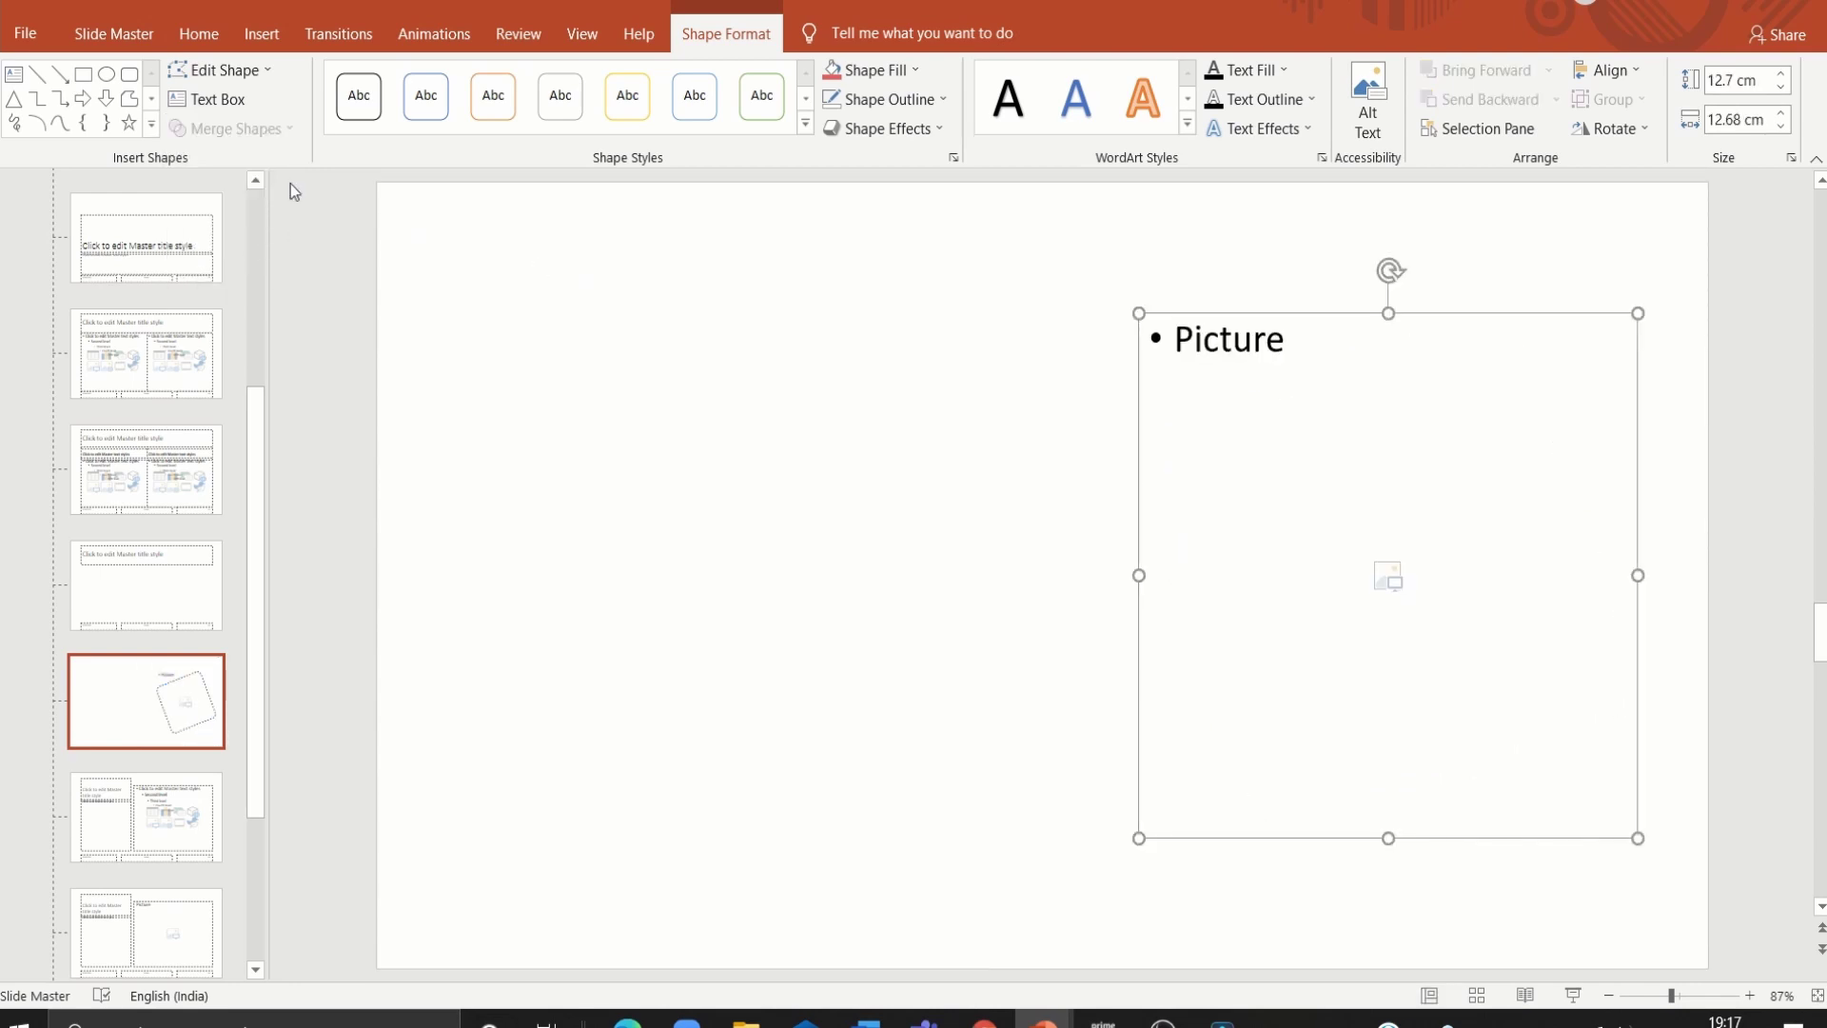
{"action": "left_click", "coordinate": [124, 29]}
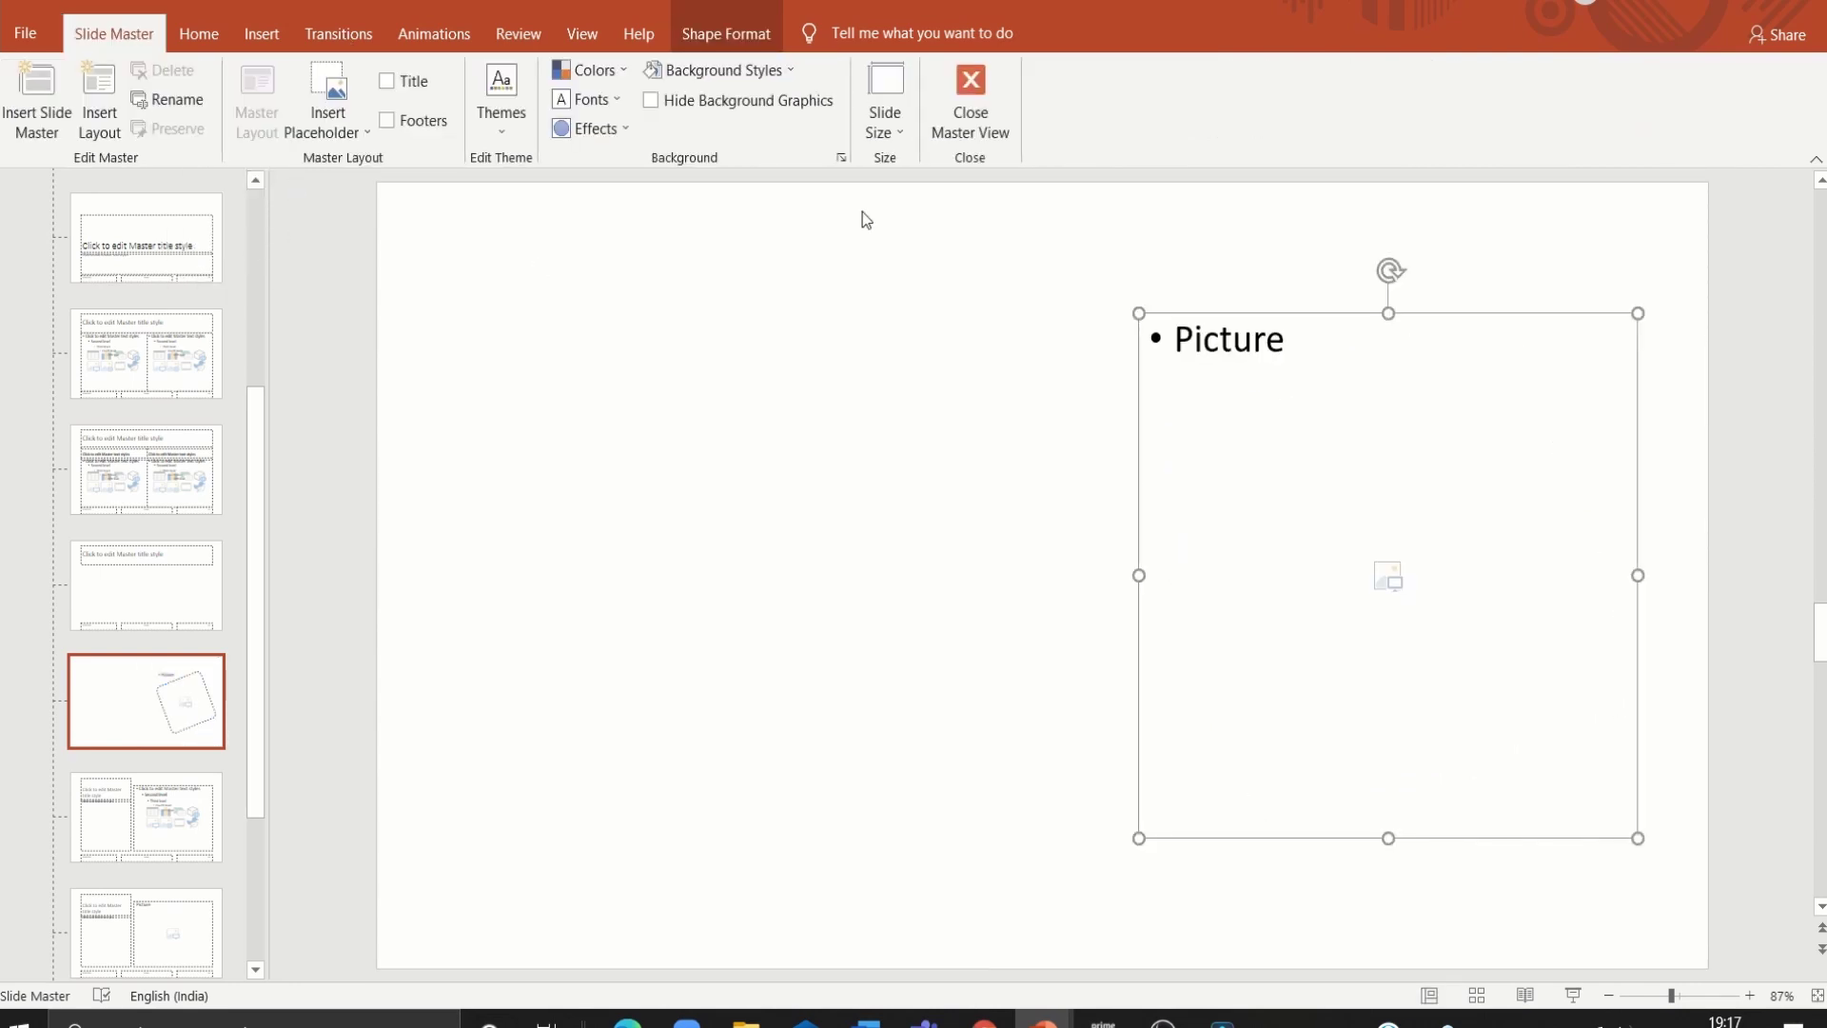
Step: Close Master View and add a new slide using the tilted picture layout
{"action": "left_click", "coordinate": [969, 112]}
{"action": "left_click", "coordinate": [216, 135]}
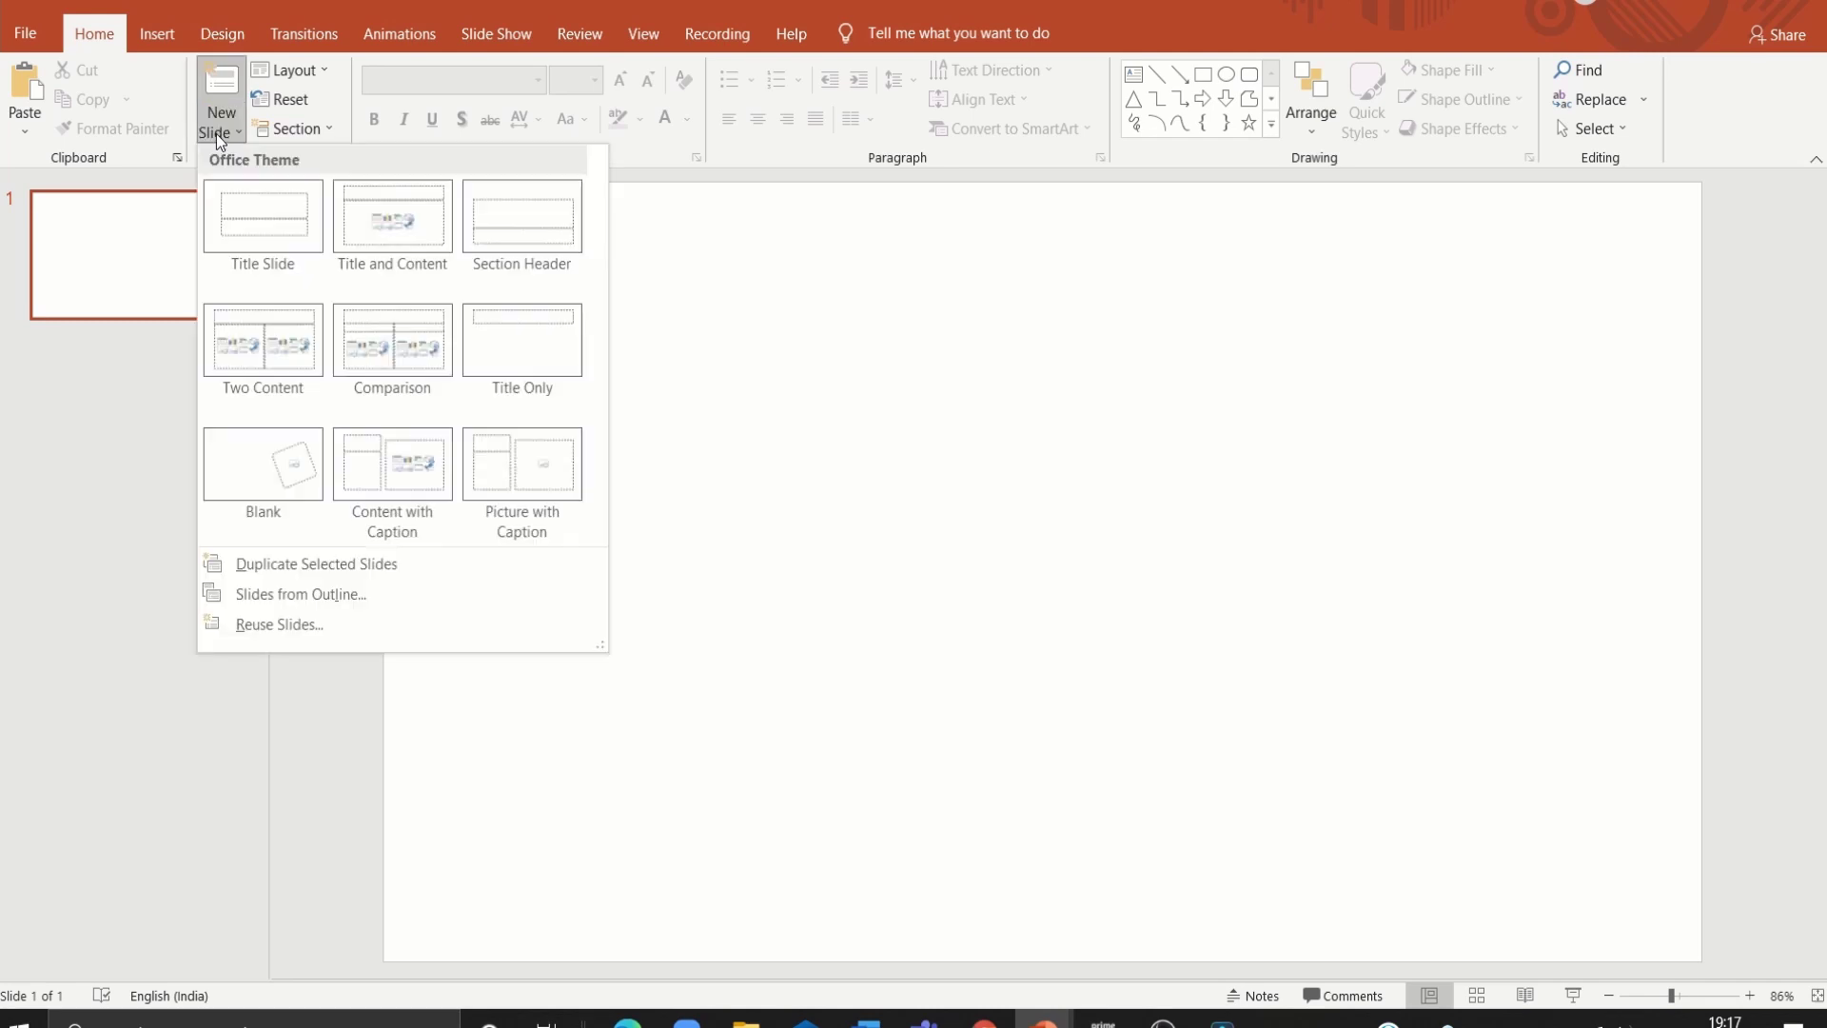
{"action": "left_click", "coordinate": [257, 466]}
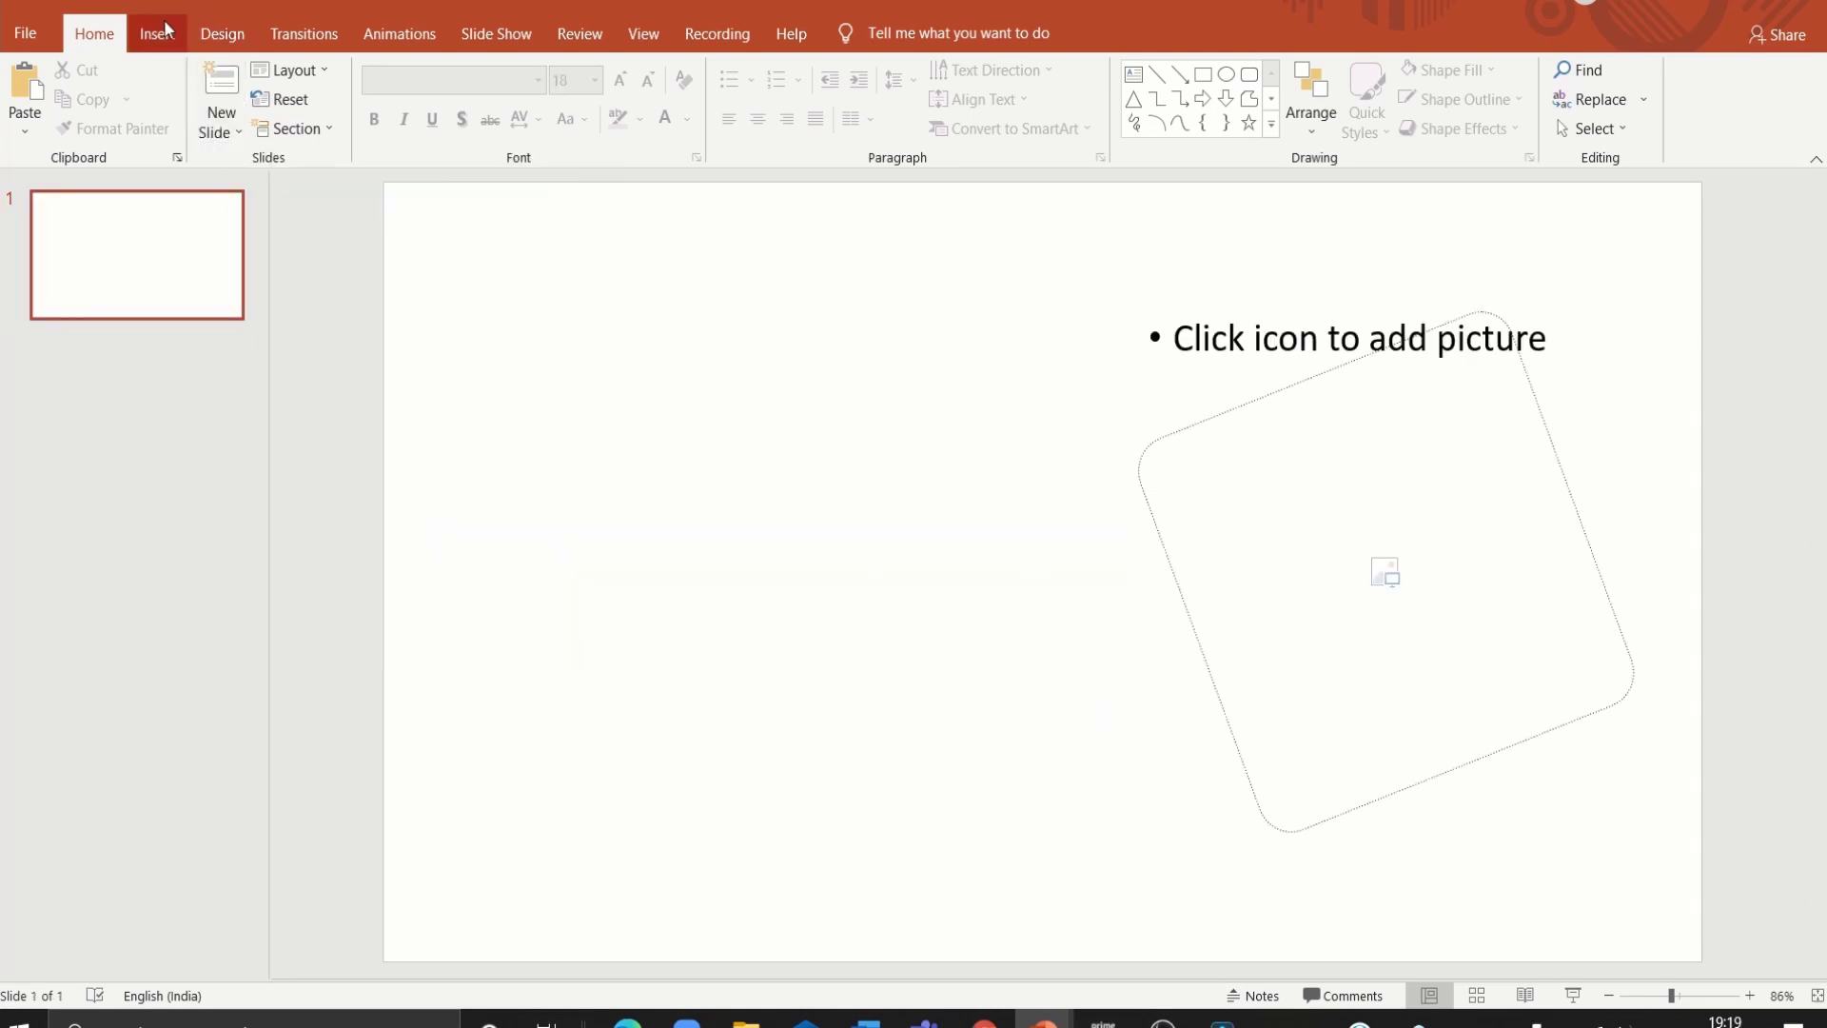
Step: Insert the photo of the woman in a black suit from this device into the frame
{"action": "left_click", "coordinate": [157, 33]}
{"action": "left_click", "coordinate": [168, 123]}
{"action": "left_click", "coordinate": [191, 192]}
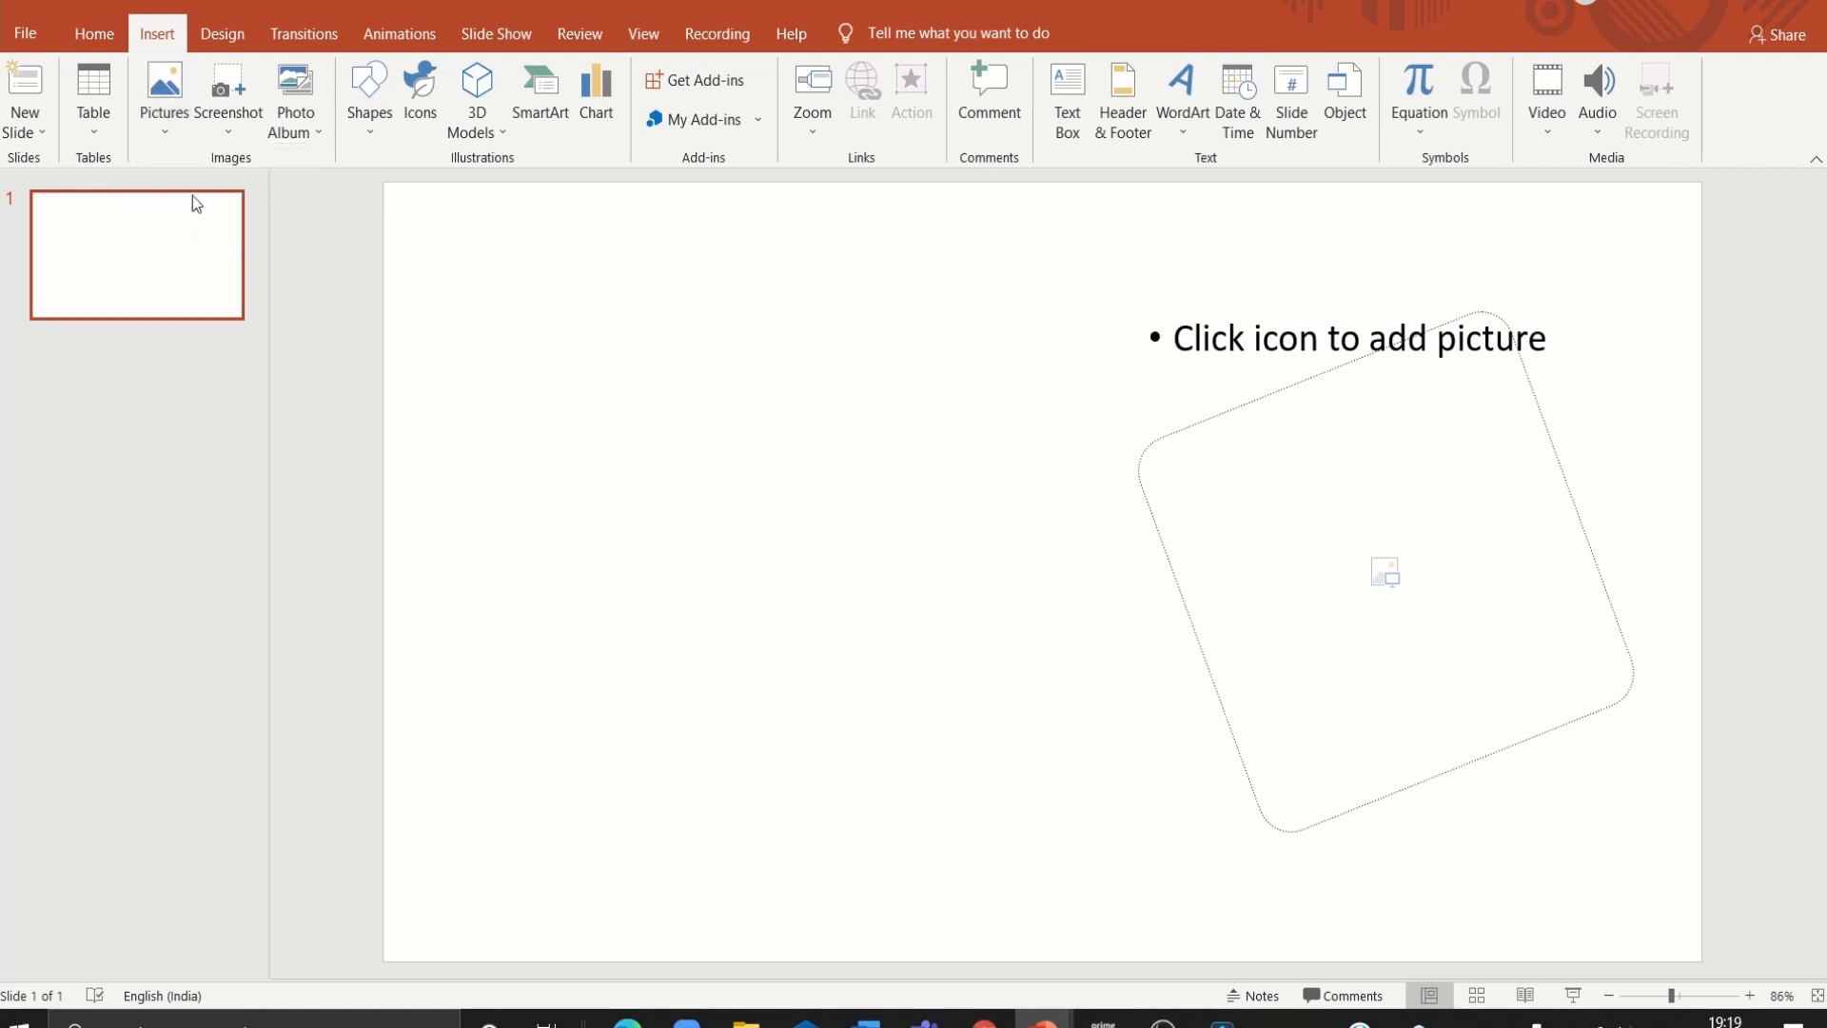
{"action": "left_click", "coordinate": [286, 205]}
{"action": "left_click", "coordinate": [706, 539]}
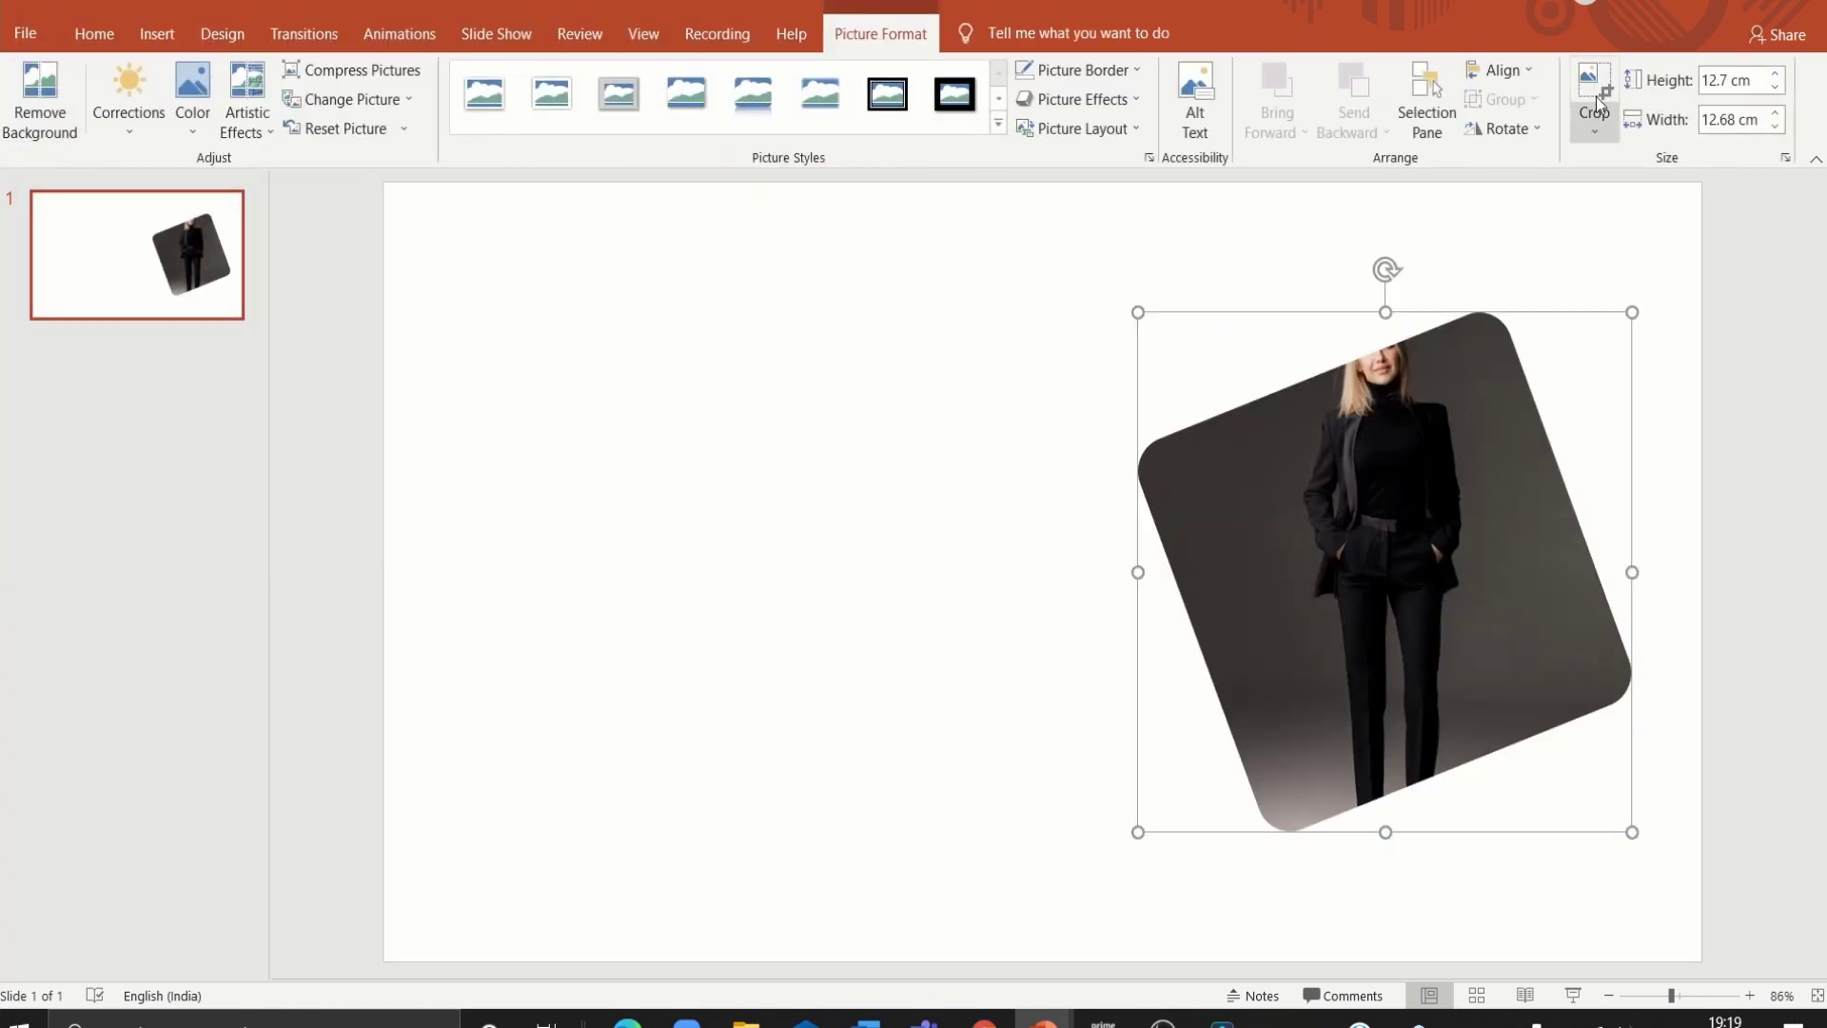
Step: Crop-enlarge the photo up and left inside its frame, then rotate the frame into a diamond
{"action": "left_click", "coordinate": [1596, 95]}
{"action": "left_click_drag", "start_coordinate": [1139, 227], "coordinate": [1077, 169]}
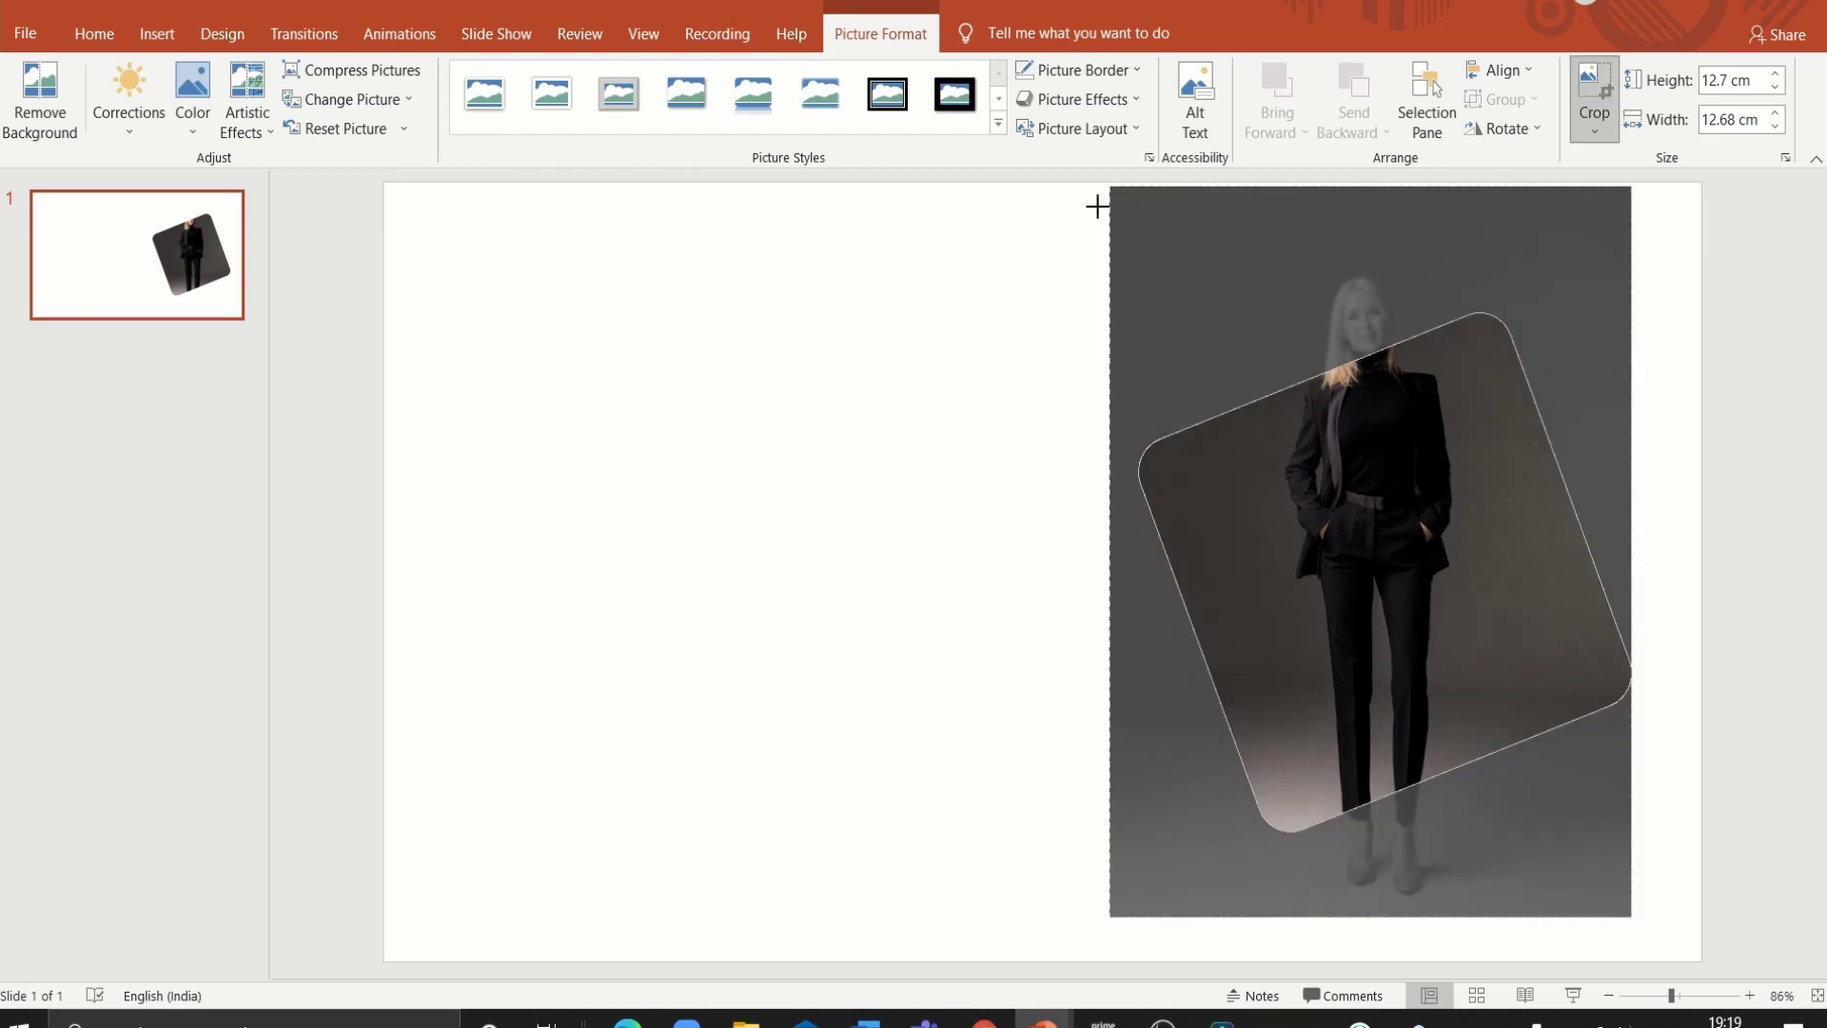
{"action": "left_click_drag", "start_coordinate": [1633, 918], "coordinate": [1679, 974]}
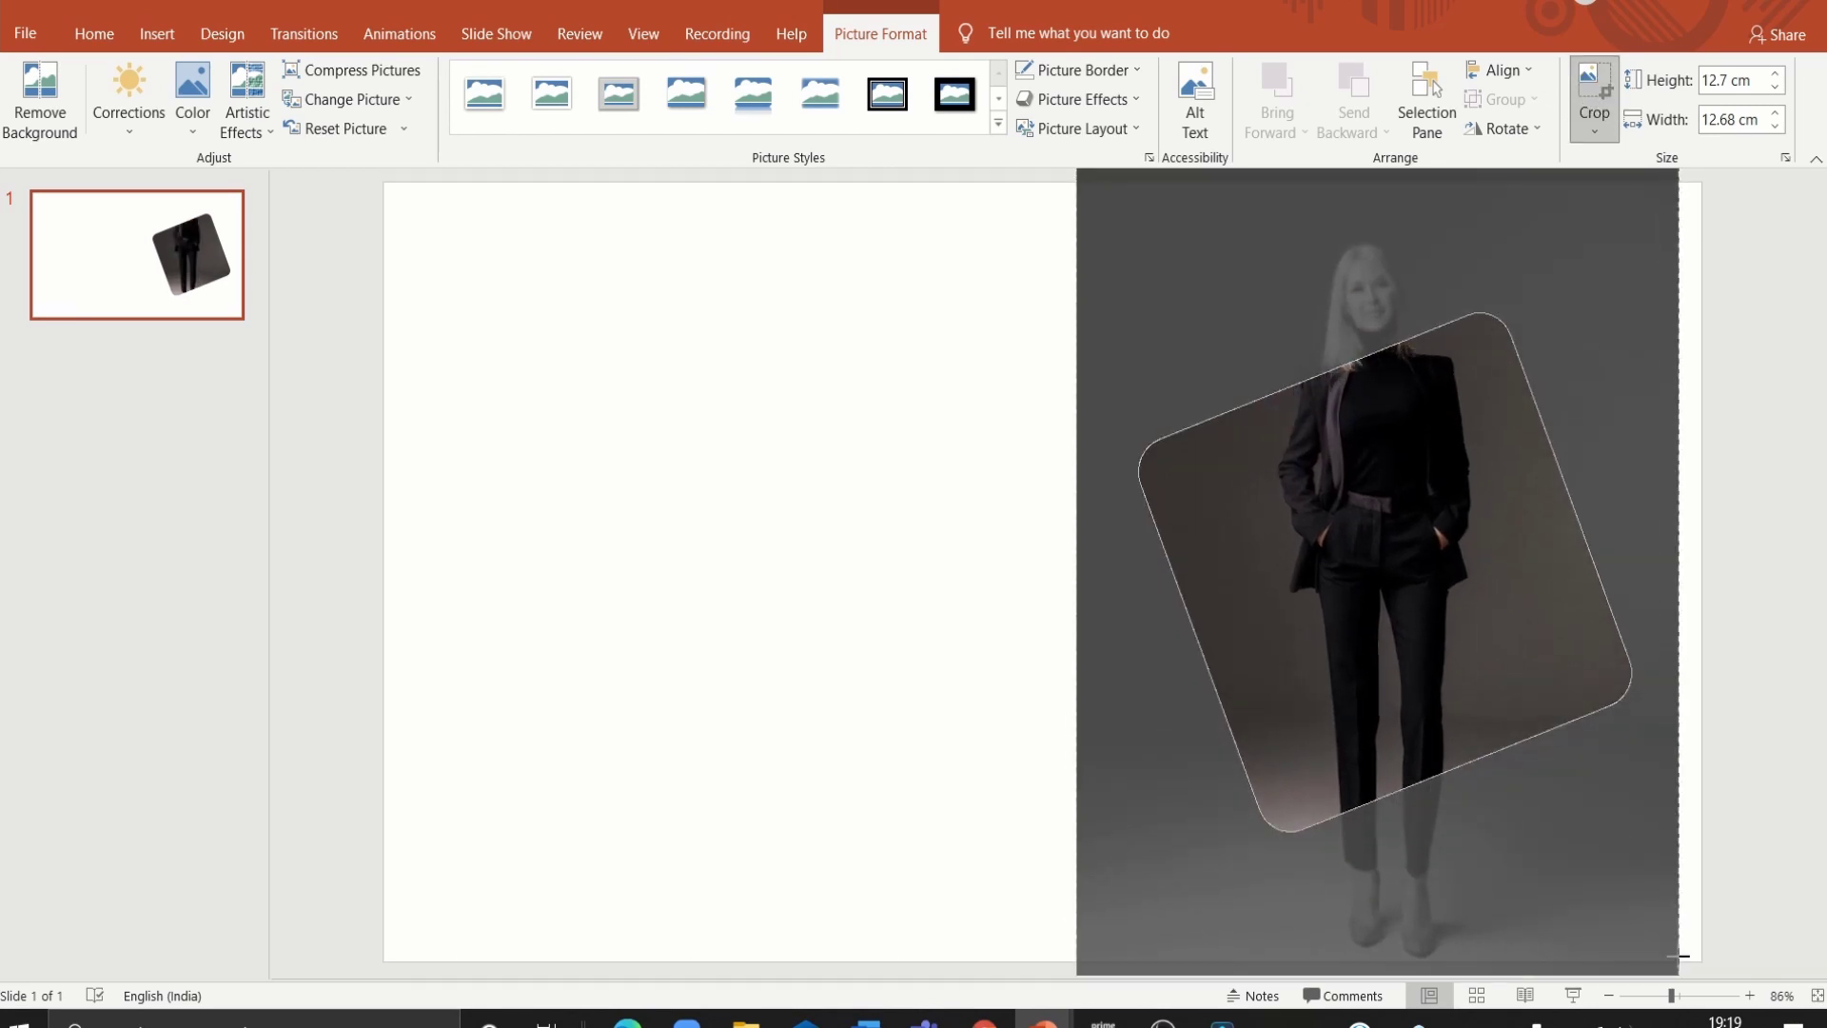
{"action": "left_click_drag", "start_coordinate": [1637, 228], "coordinate": [1646, 183]}
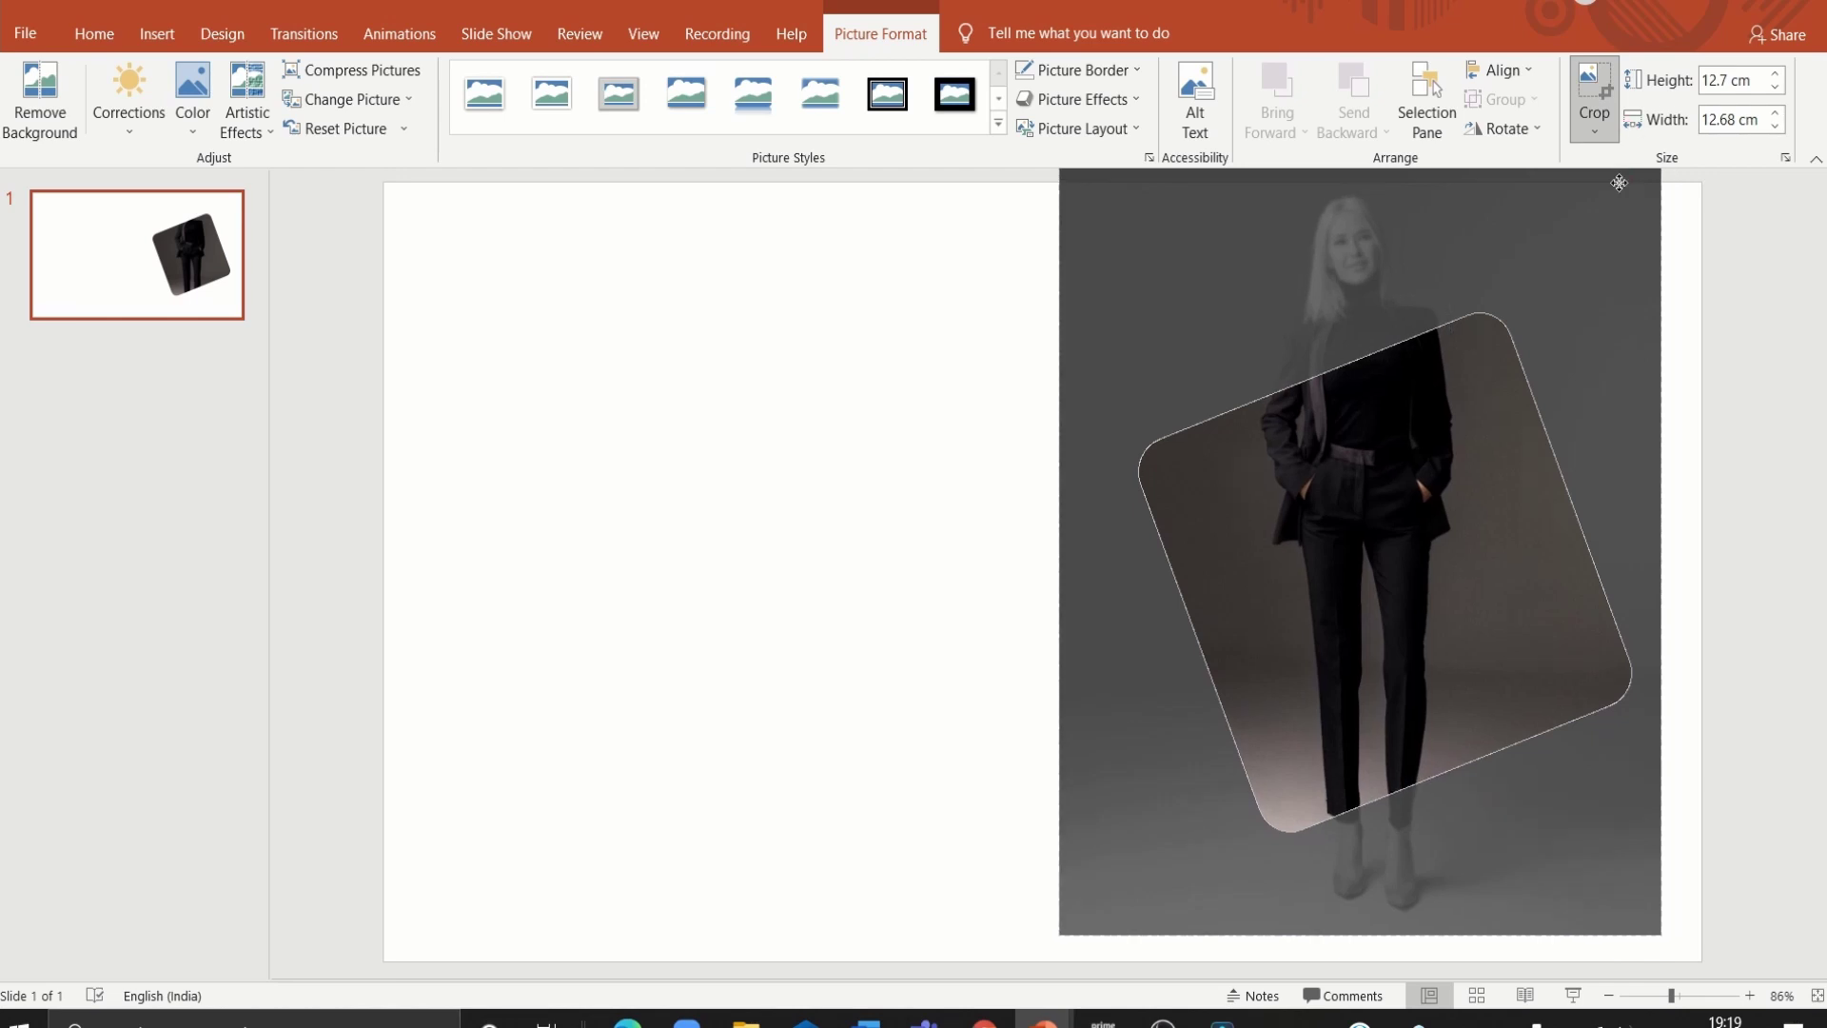
{"action": "left_click_drag", "start_coordinate": [1559, 257], "coordinate": [1519, 255]}
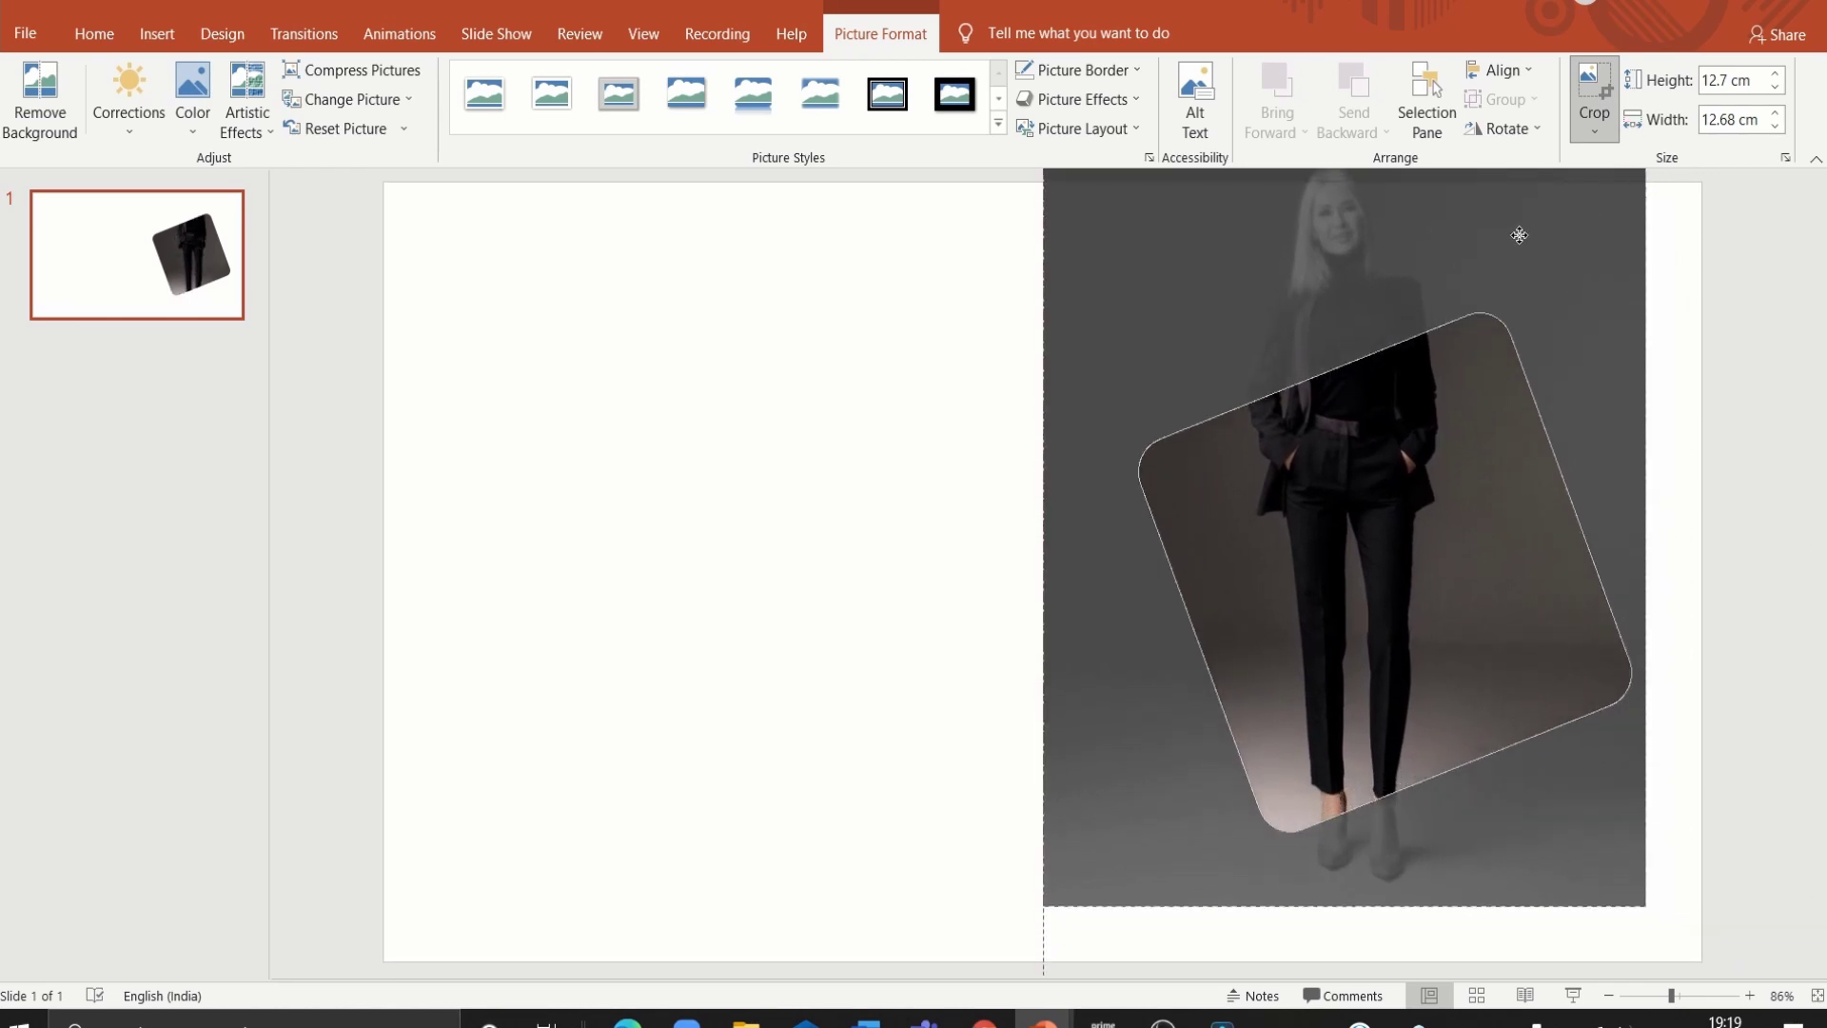
{"action": "left_click", "coordinate": [1594, 90]}
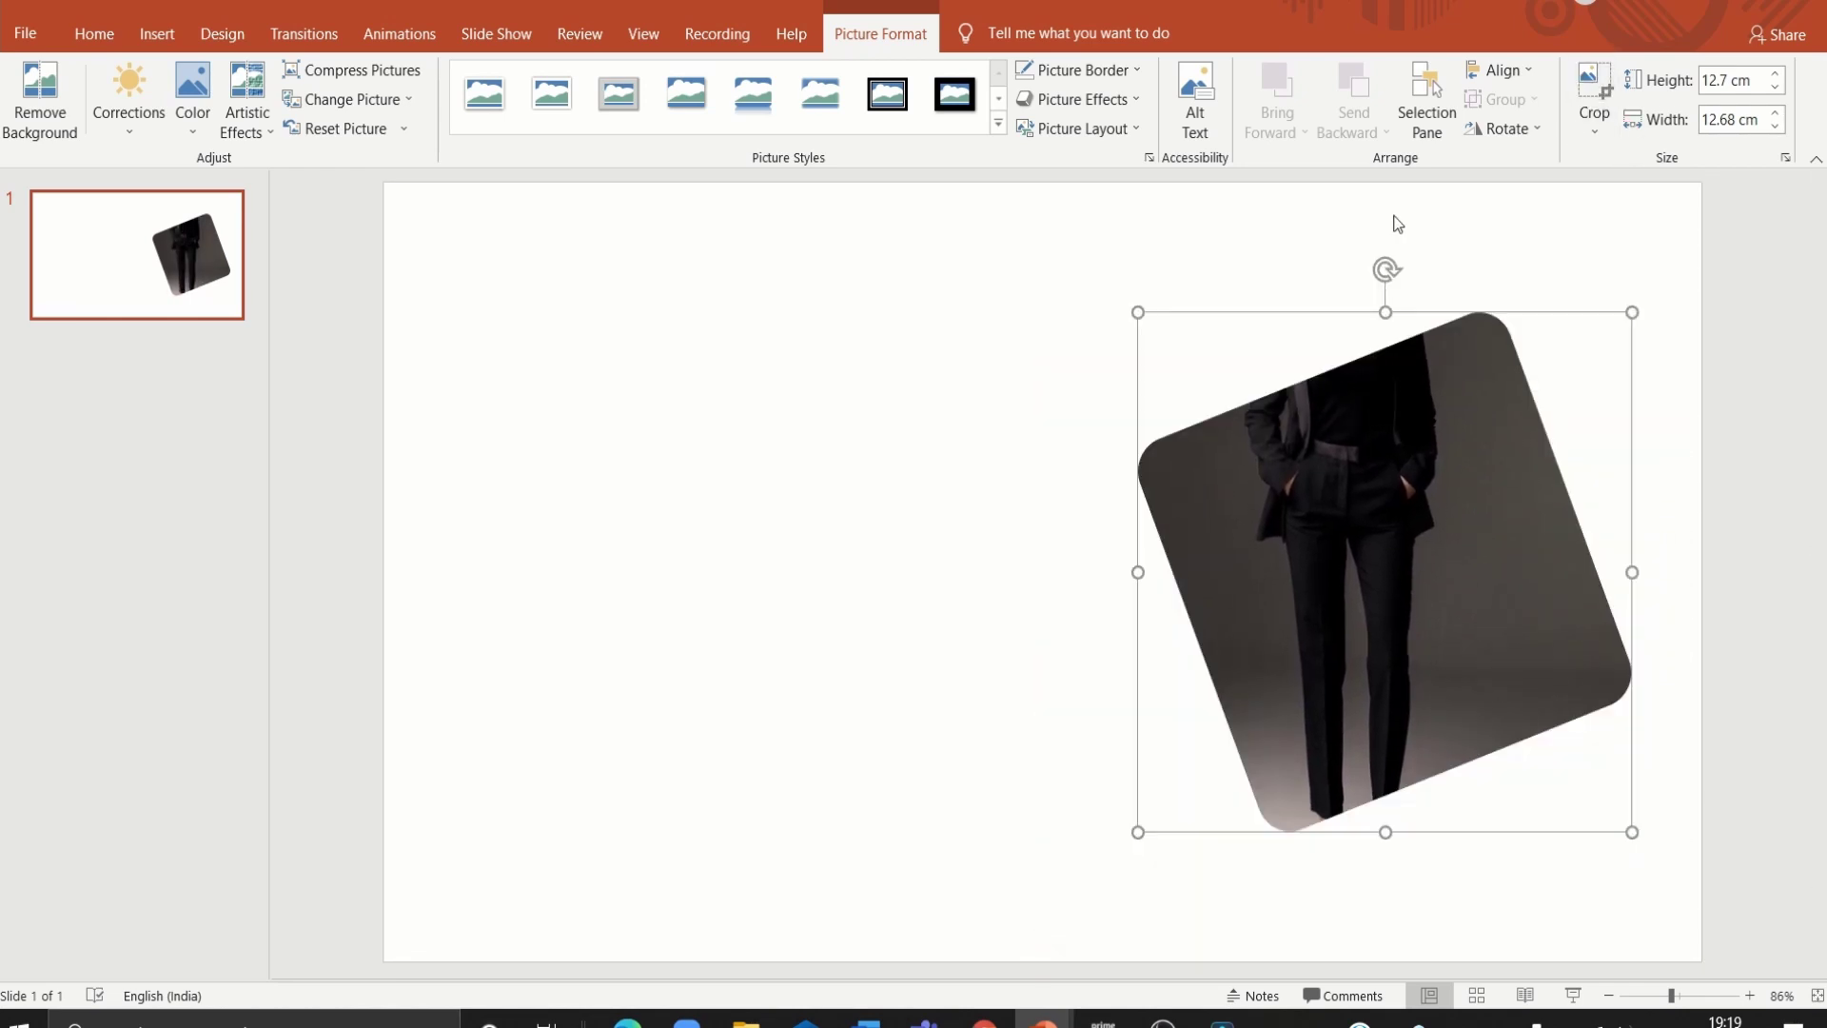
{"action": "left_click_drag", "start_coordinate": [1386, 270], "coordinate": [1281, 298]}
Step: Draw a small rounded square near the top of the slide above the photo
{"action": "left_click", "coordinate": [762, 585]}
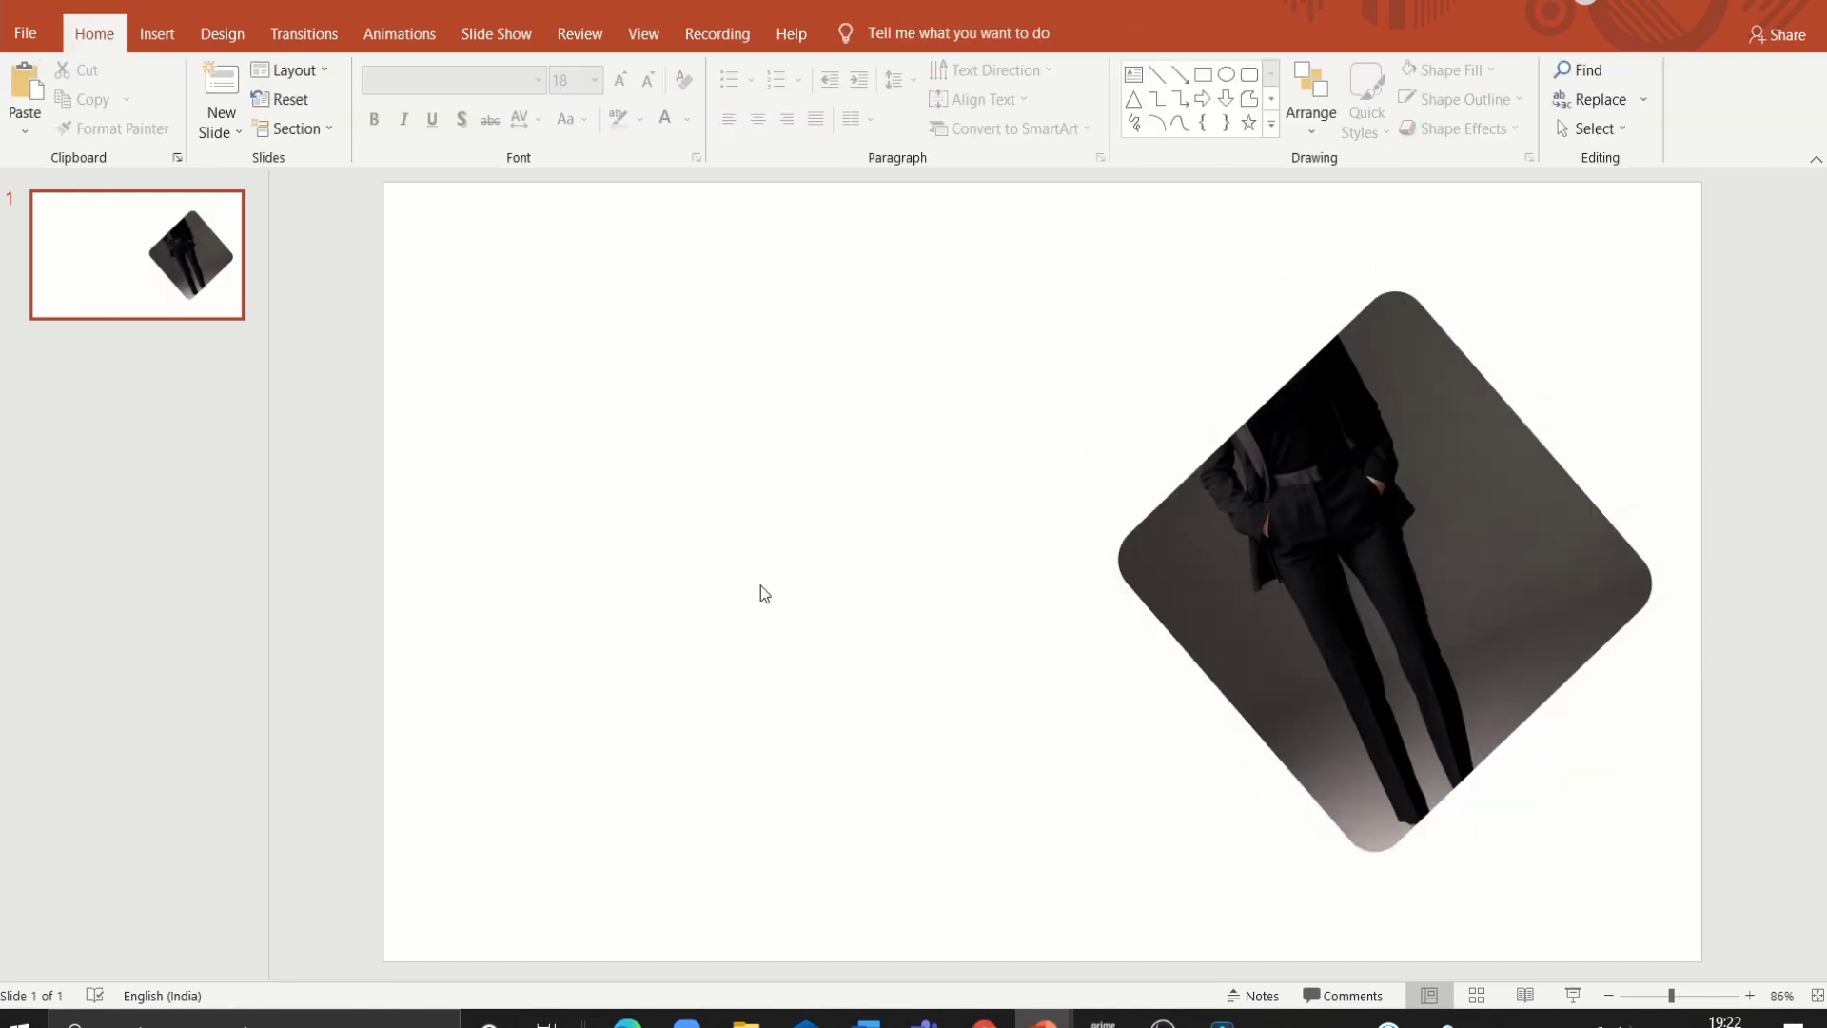
{"action": "left_click", "coordinate": [1250, 75]}
{"action": "left_click_drag", "start_coordinate": [1124, 236], "coordinate": [1264, 371]}
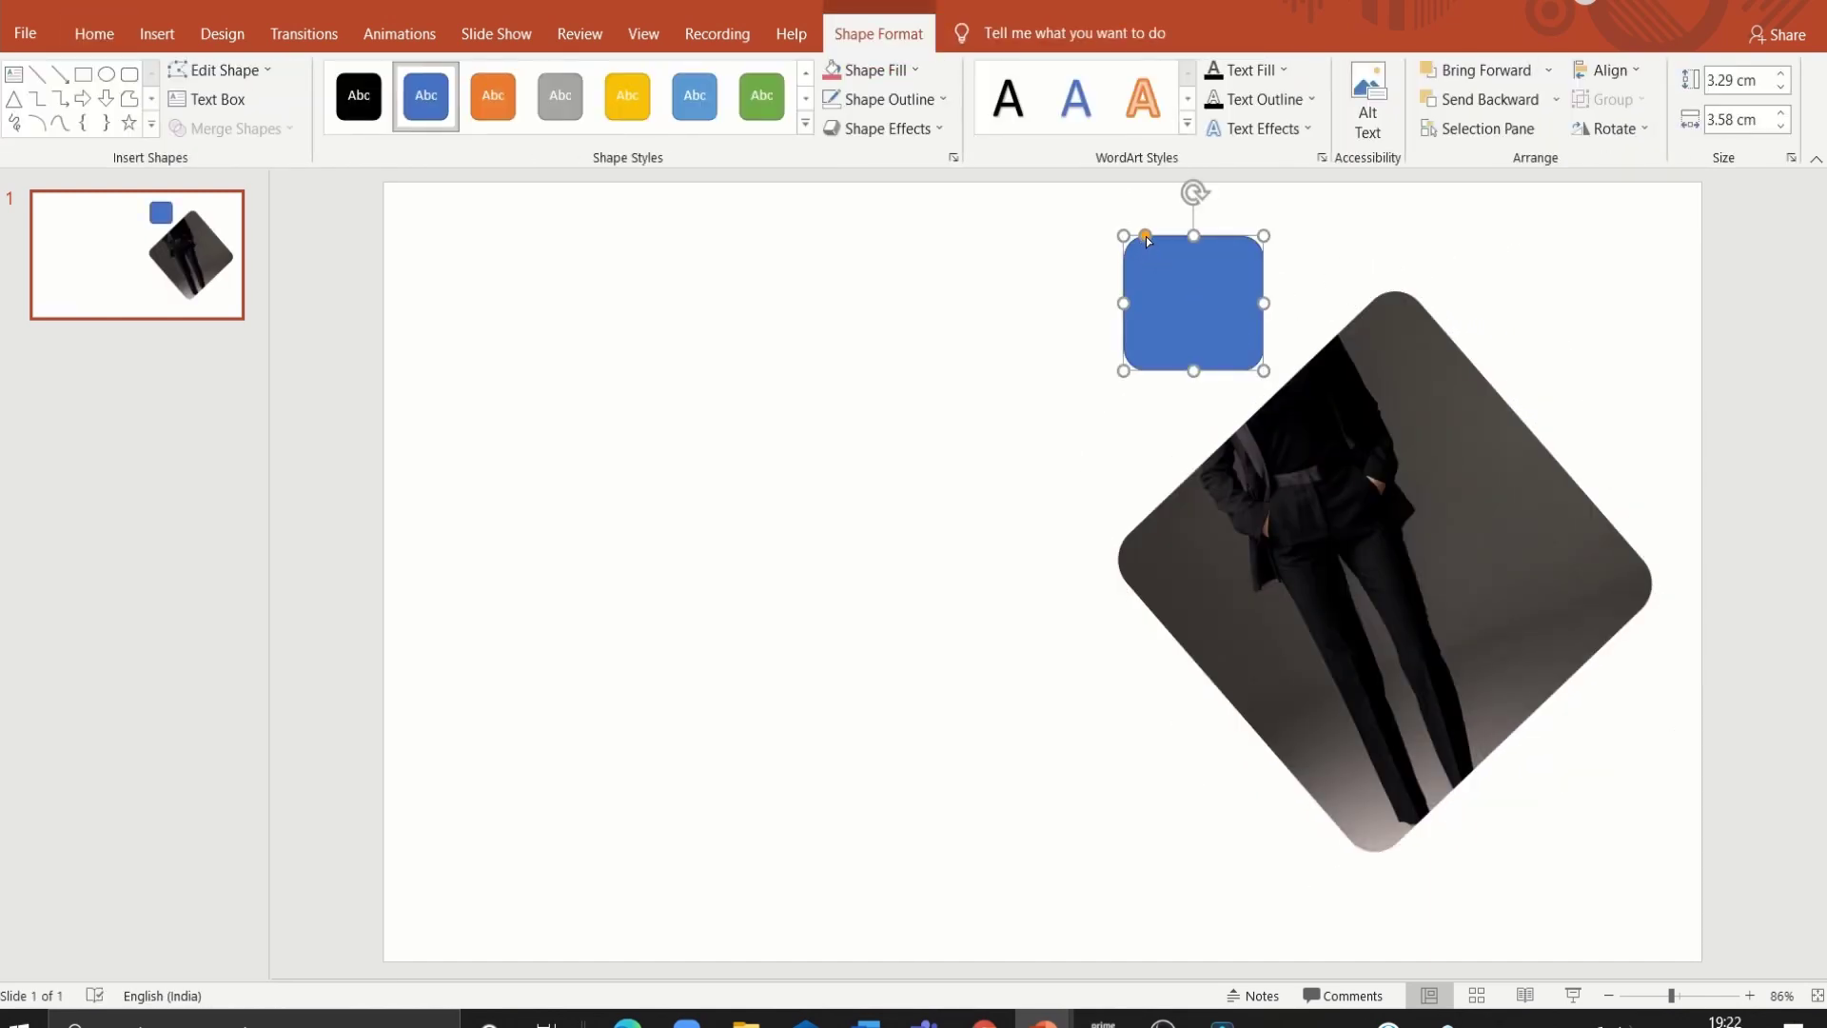
Step: Give the small square a red 3 pt outline and no fill
{"action": "left_click", "coordinate": [890, 99]}
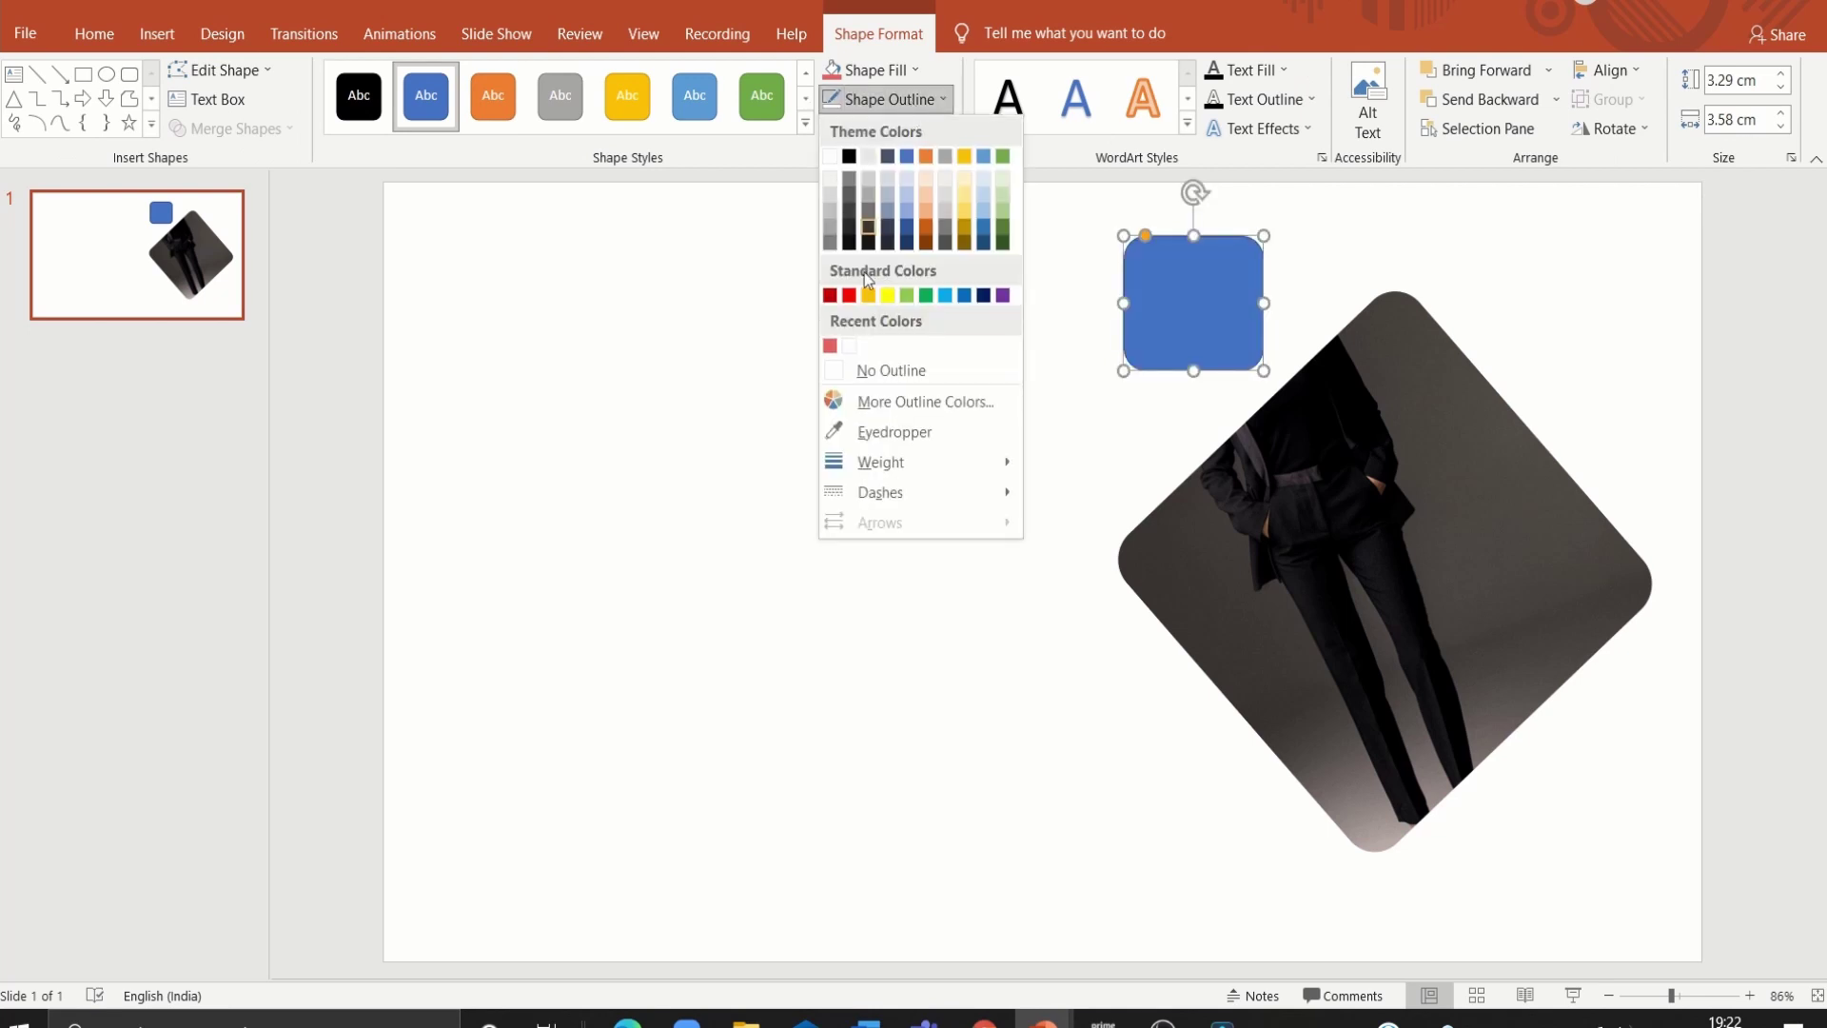
{"action": "left_click", "coordinate": [830, 346]}
{"action": "left_click", "coordinate": [915, 106]}
{"action": "mouse_move", "coordinate": [881, 461]}
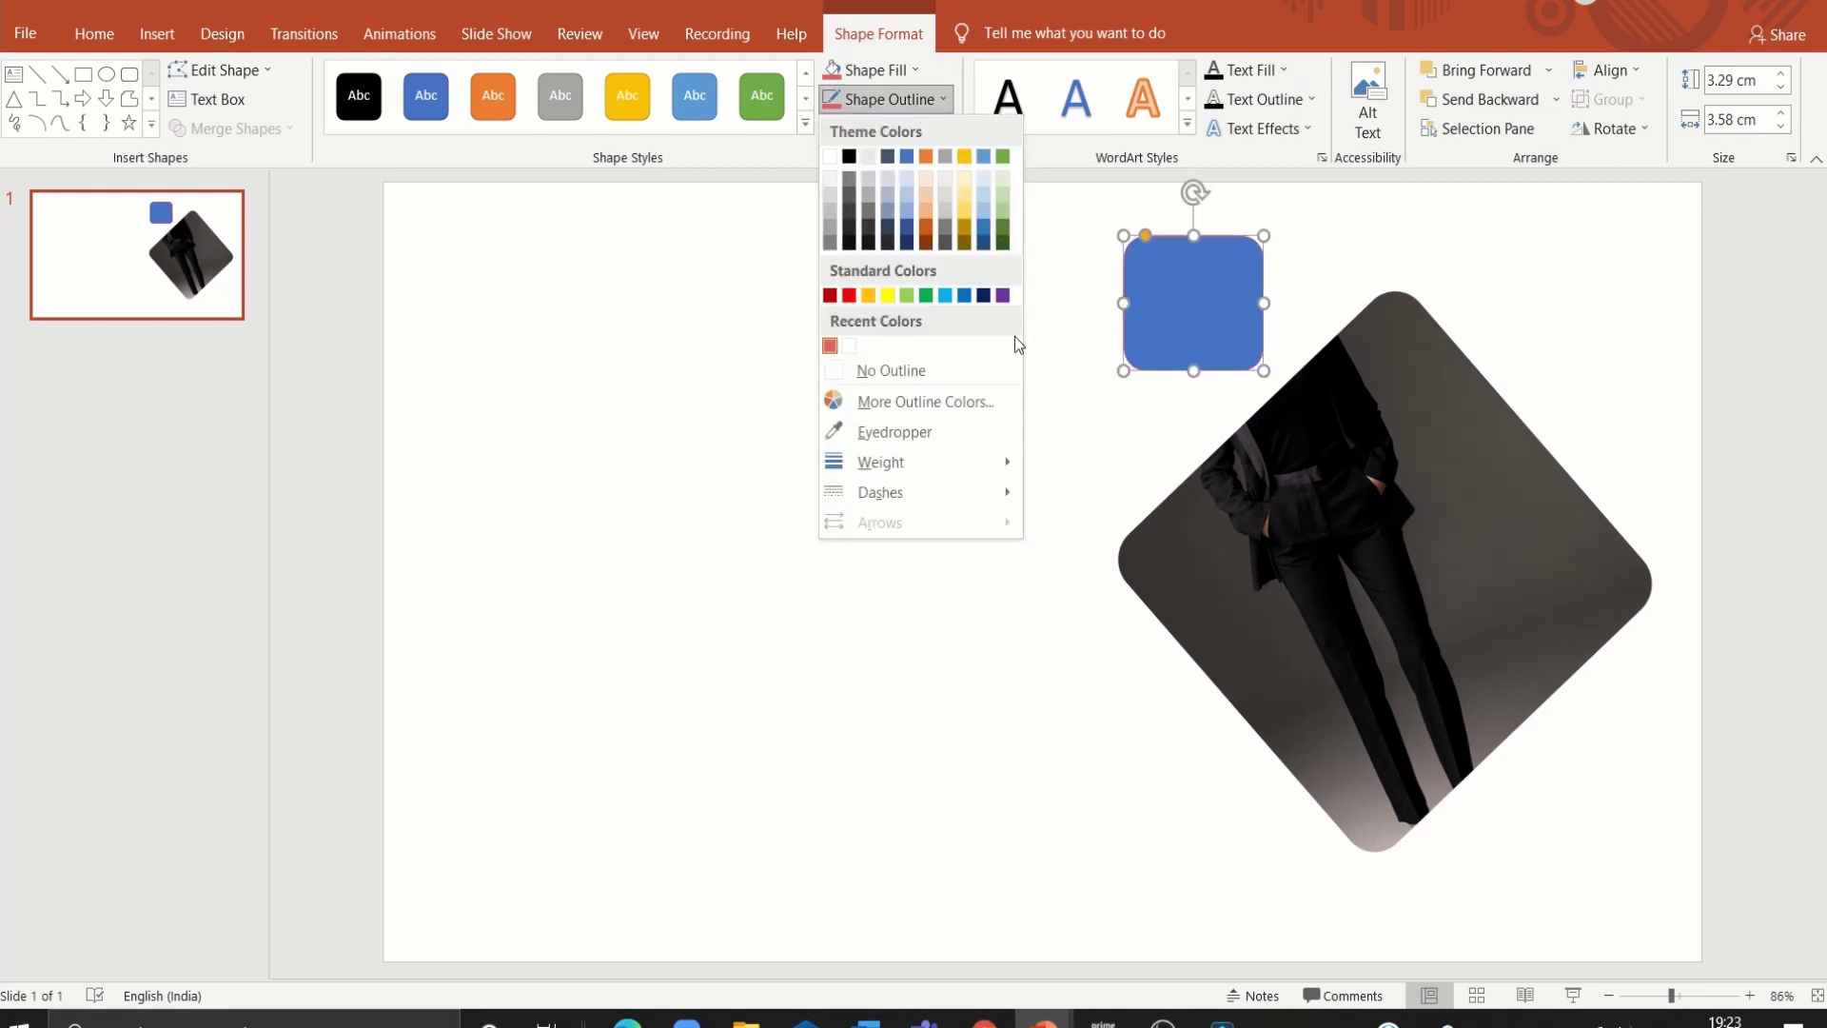
{"action": "left_click", "coordinate": [1140, 619]}
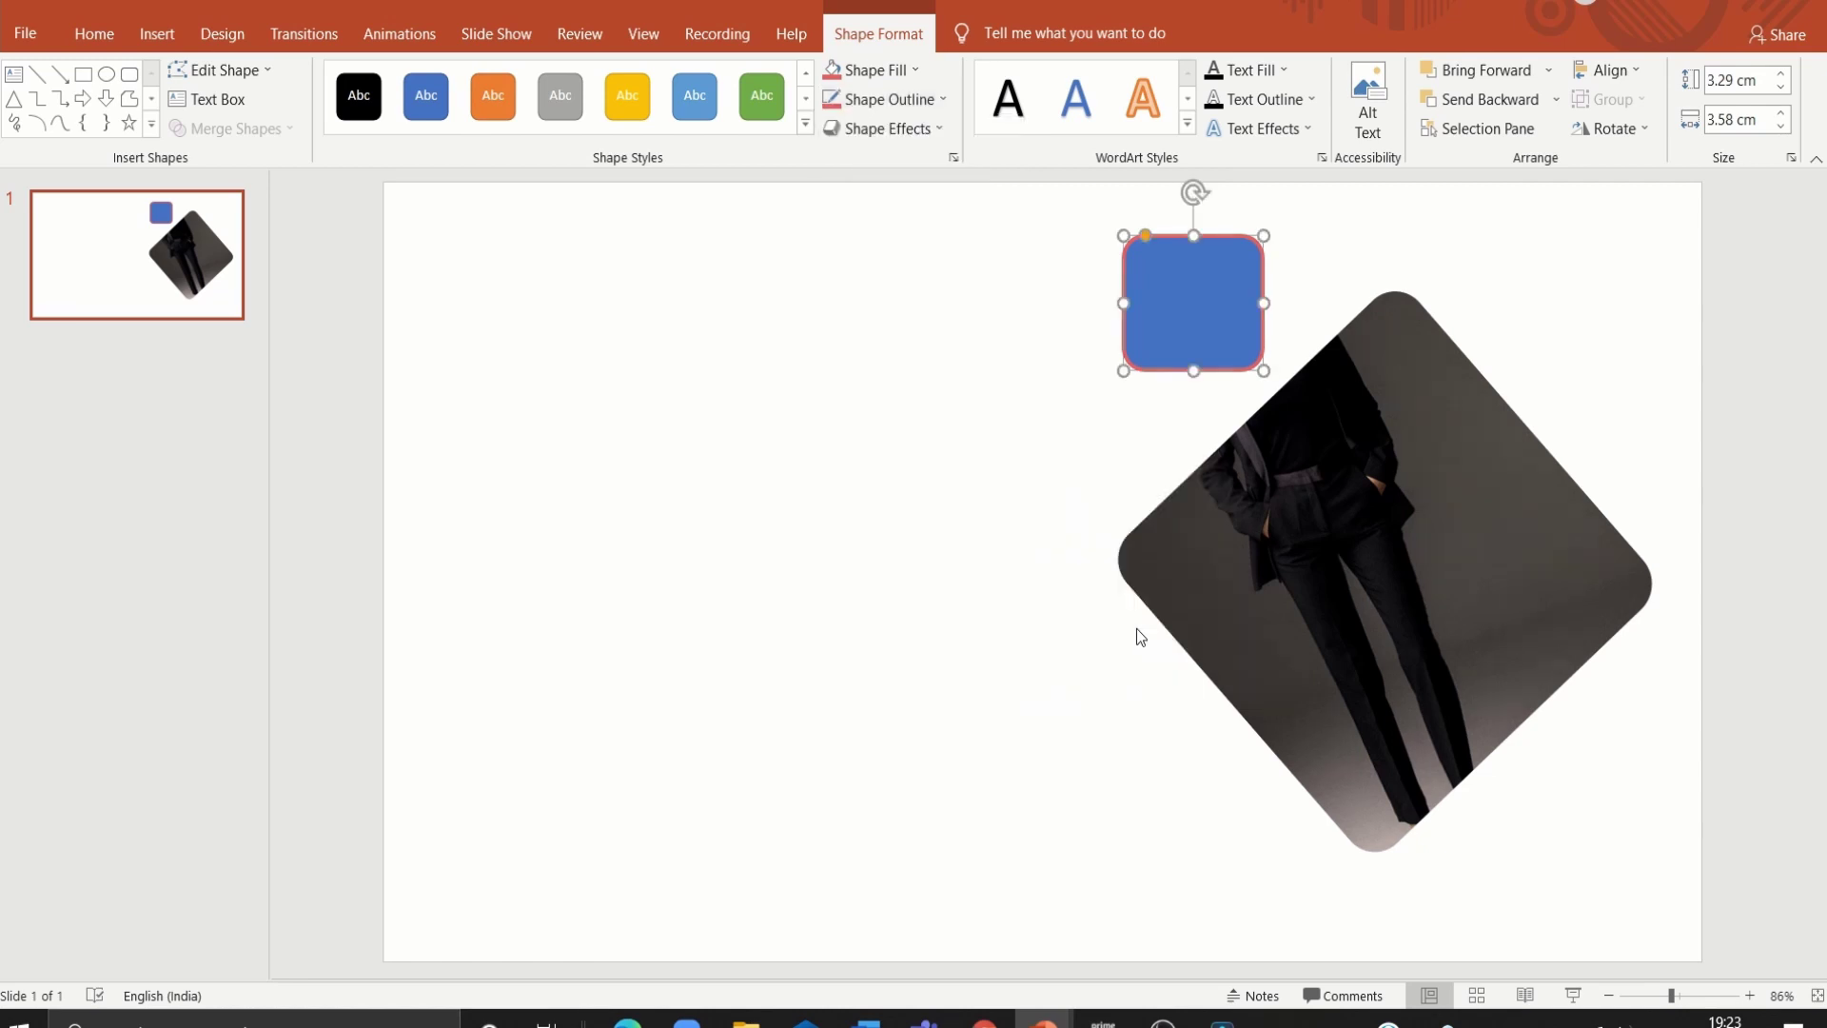
{"action": "left_click", "coordinate": [878, 71]}
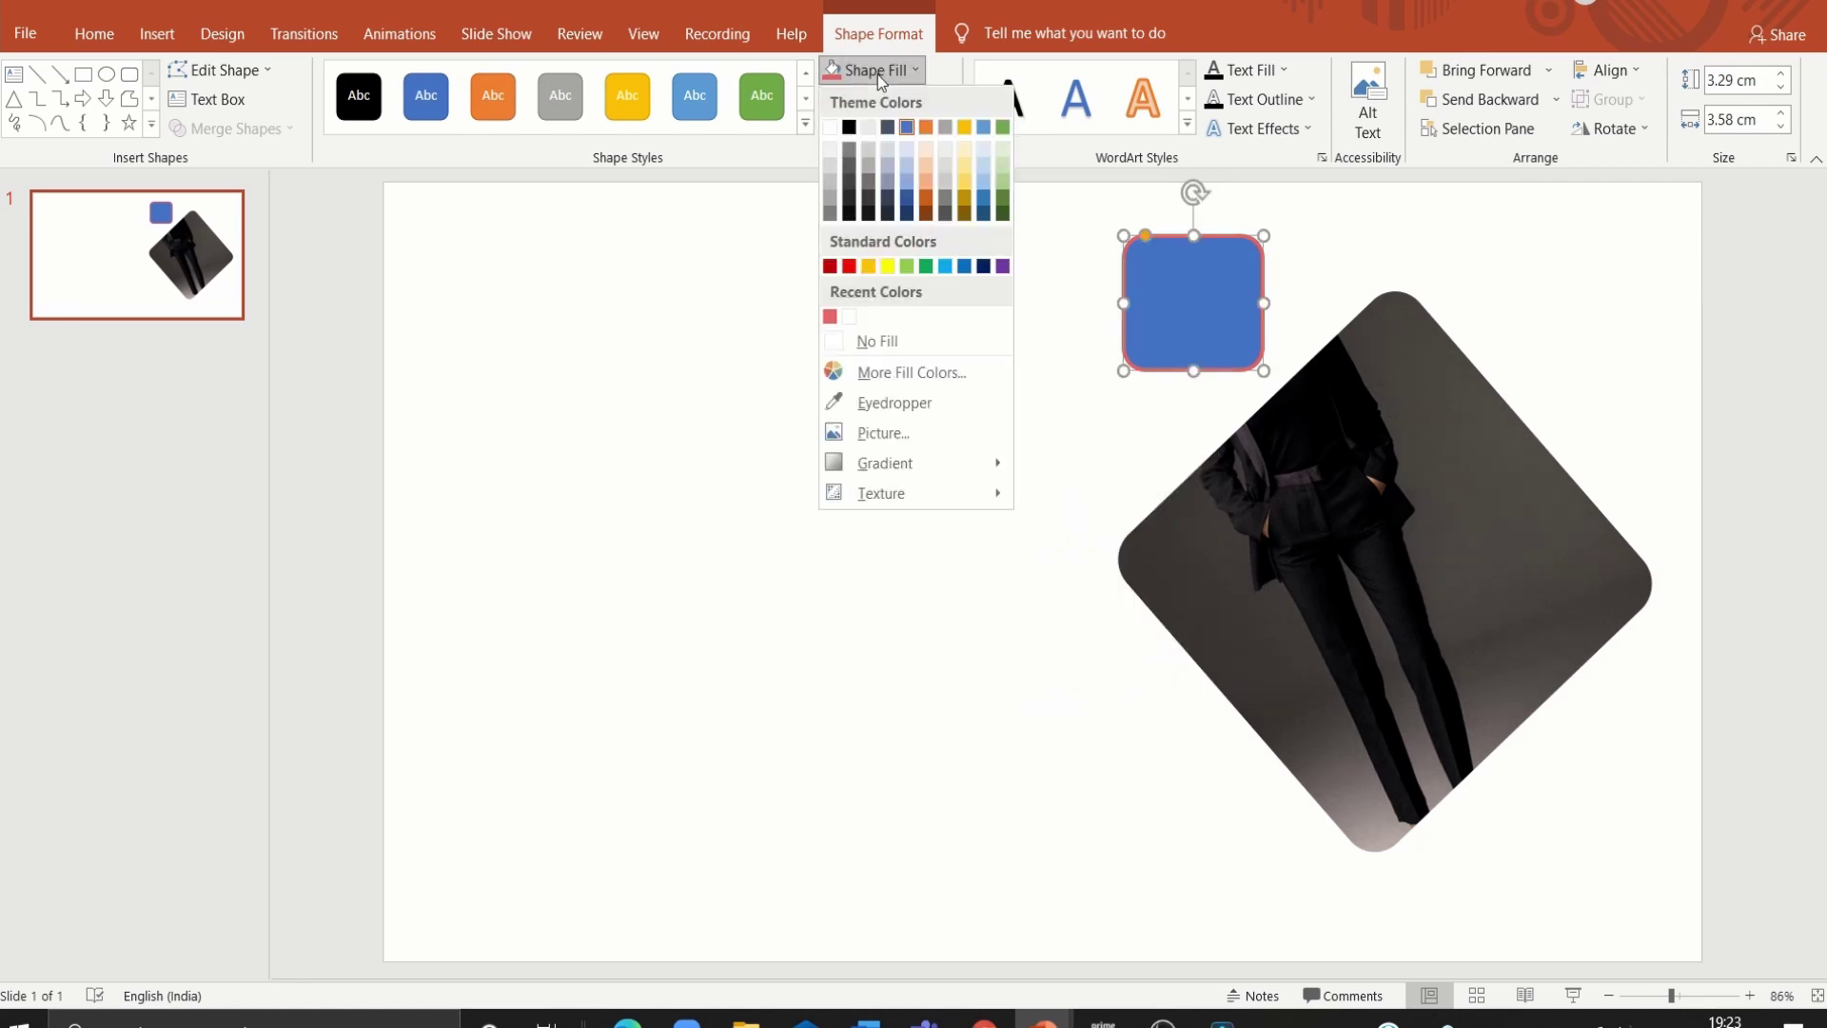
{"action": "left_click", "coordinate": [849, 343]}
Step: Tilt the outline square counter-clockwise, shift it right and enlarge it to 3.48 cm
{"action": "left_click_drag", "start_coordinate": [1201, 189], "coordinate": [1122, 257]}
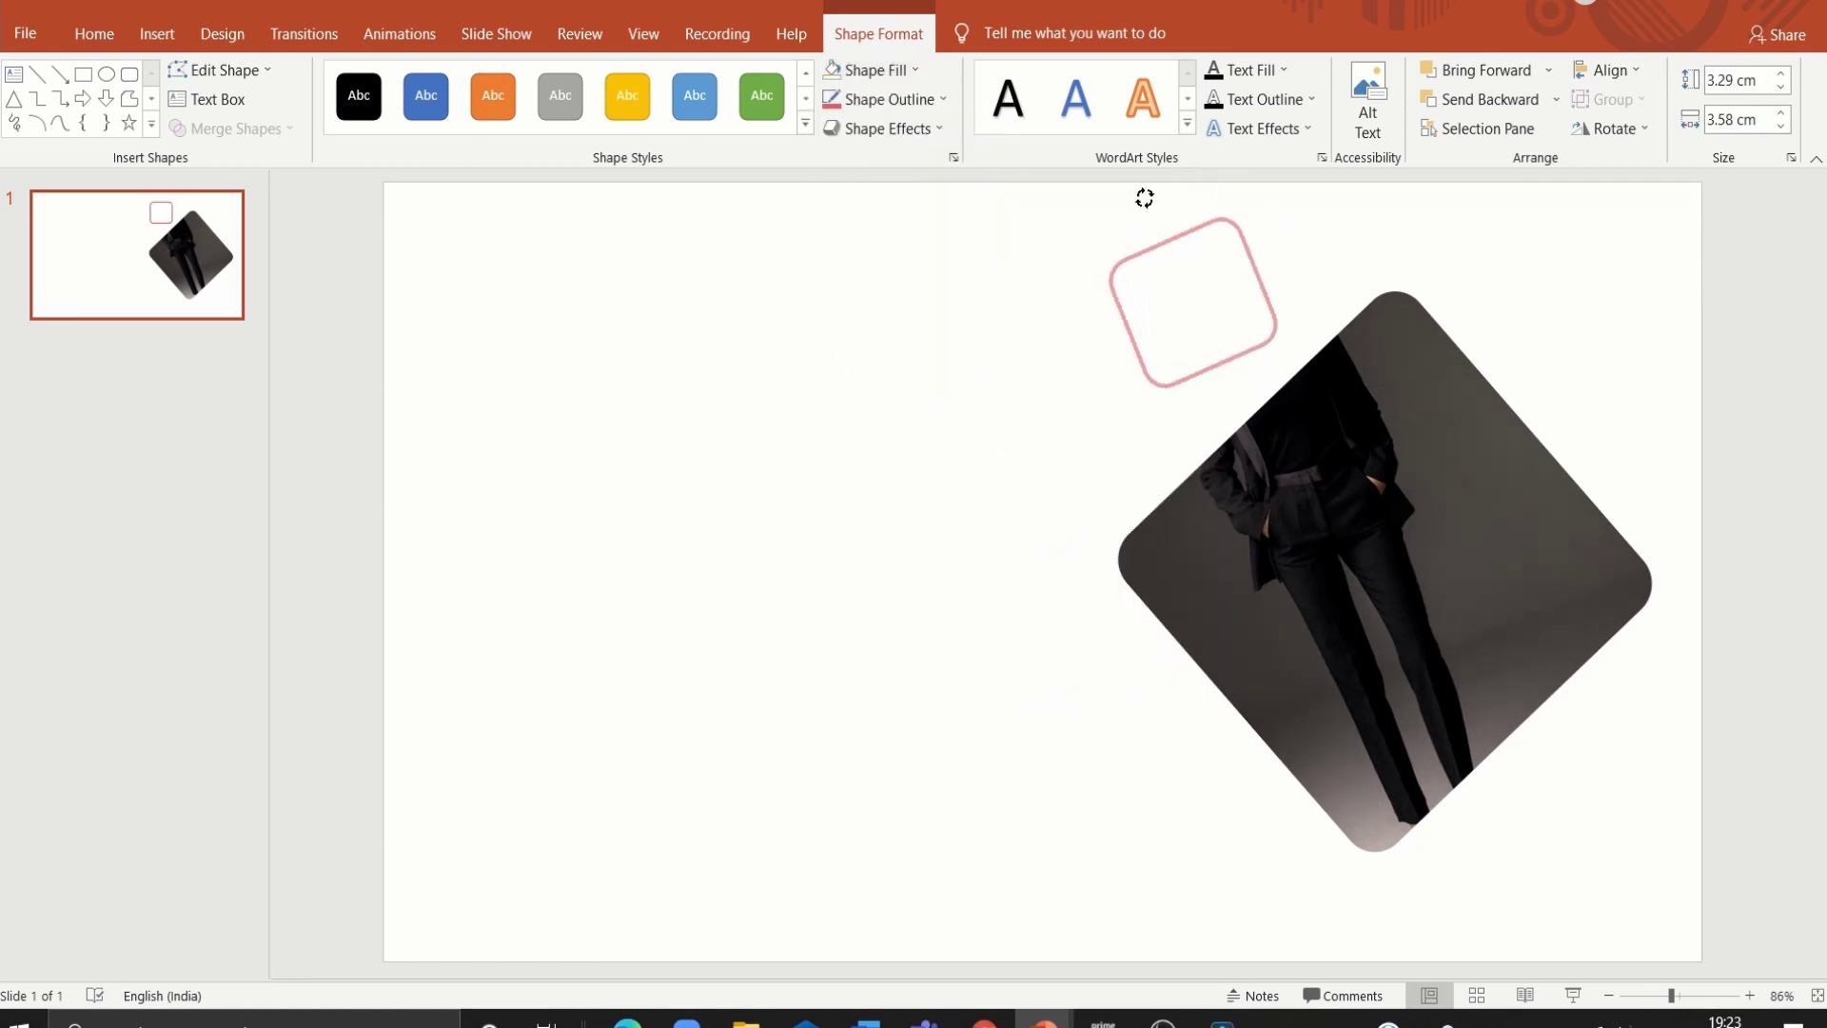
{"action": "left_click_drag", "start_coordinate": [1247, 247], "coordinate": [1273, 245]}
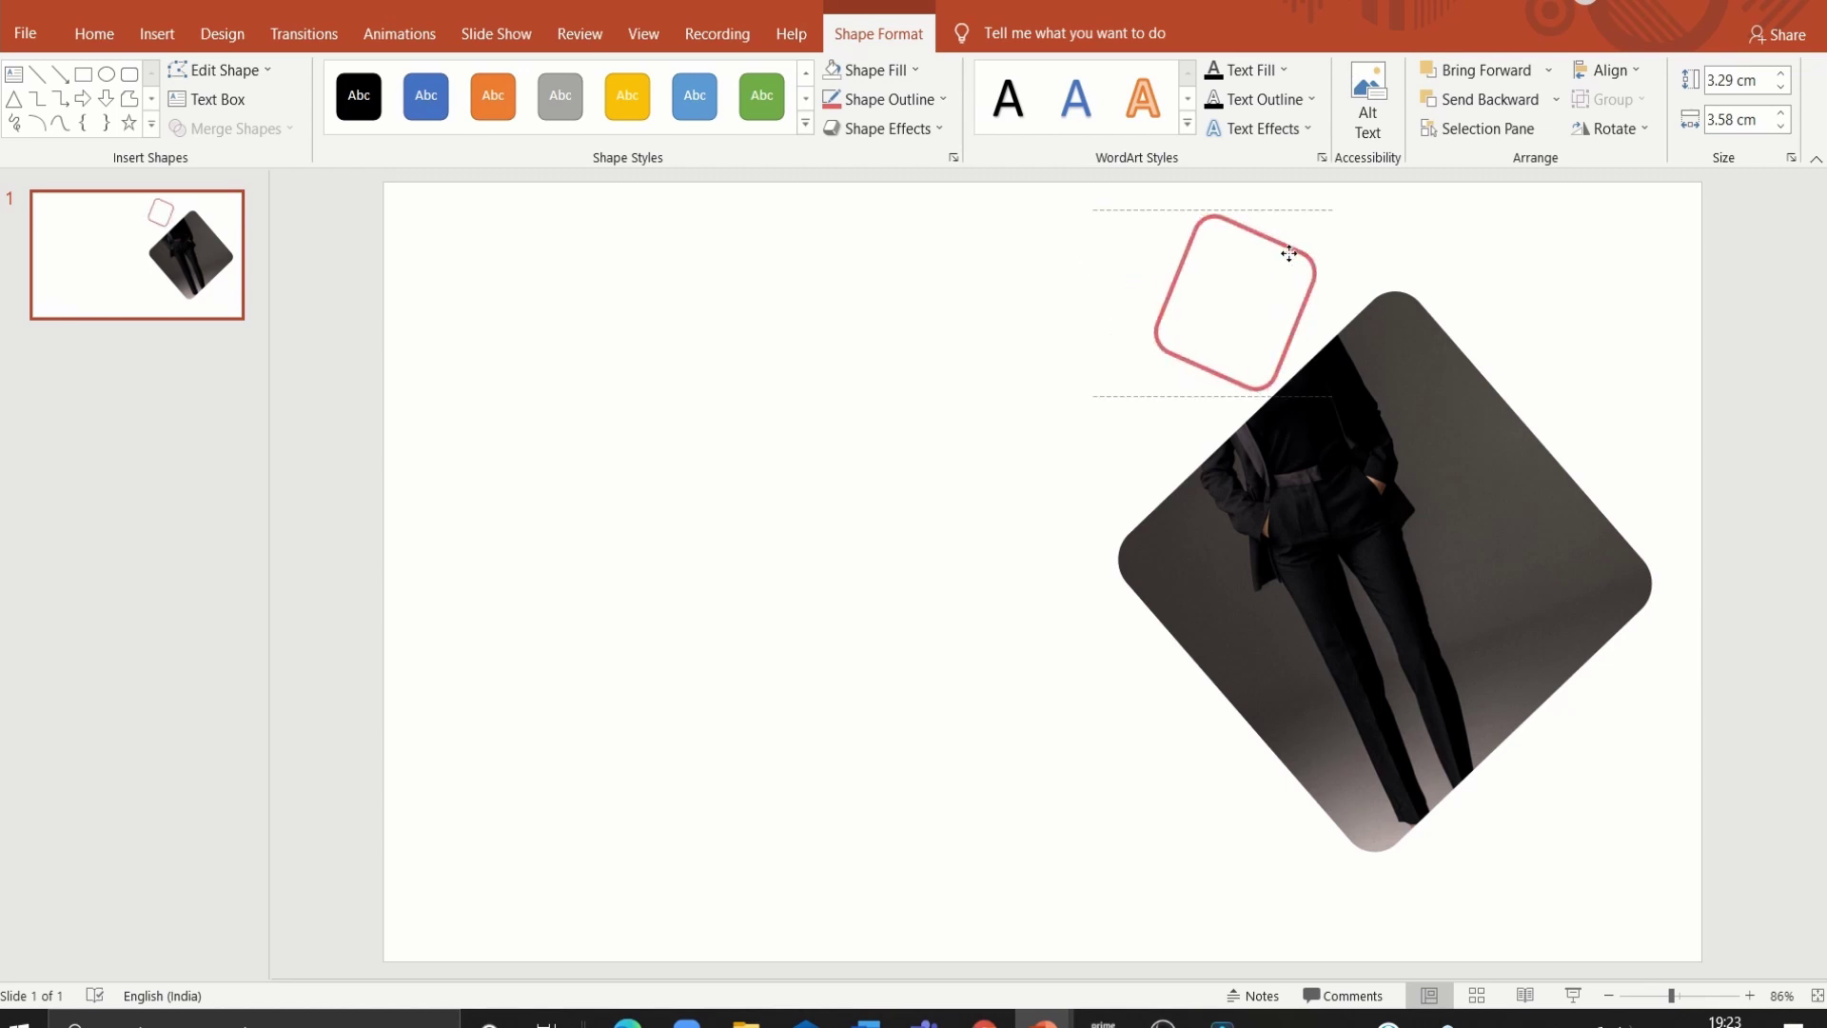
{"action": "left_click_drag", "start_coordinate": [1275, 327], "coordinate": [1214, 358]}
Step: Duplicate the outline square, shrink the copy, fill it red and place it on the photo's upper corner
{"action": "key", "text": "ctrl+d"}
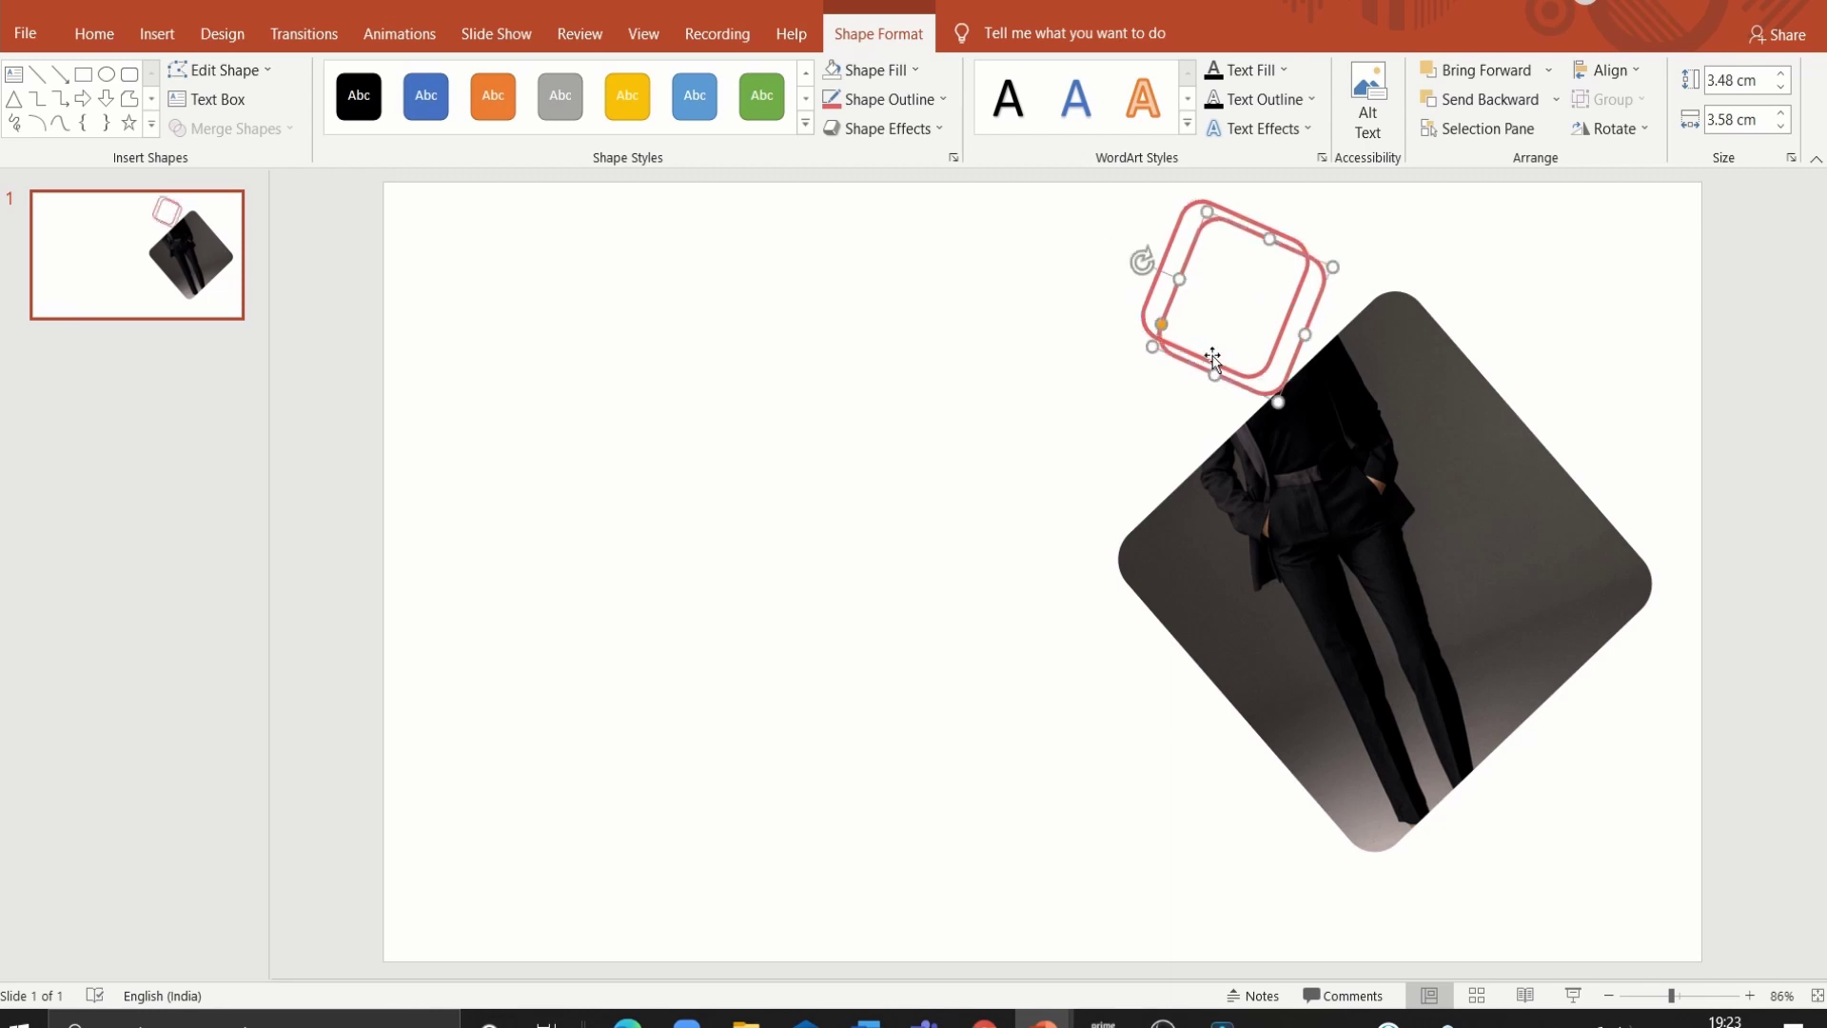
{"action": "left_click_drag", "start_coordinate": [1242, 390], "coordinate": [1107, 522]}
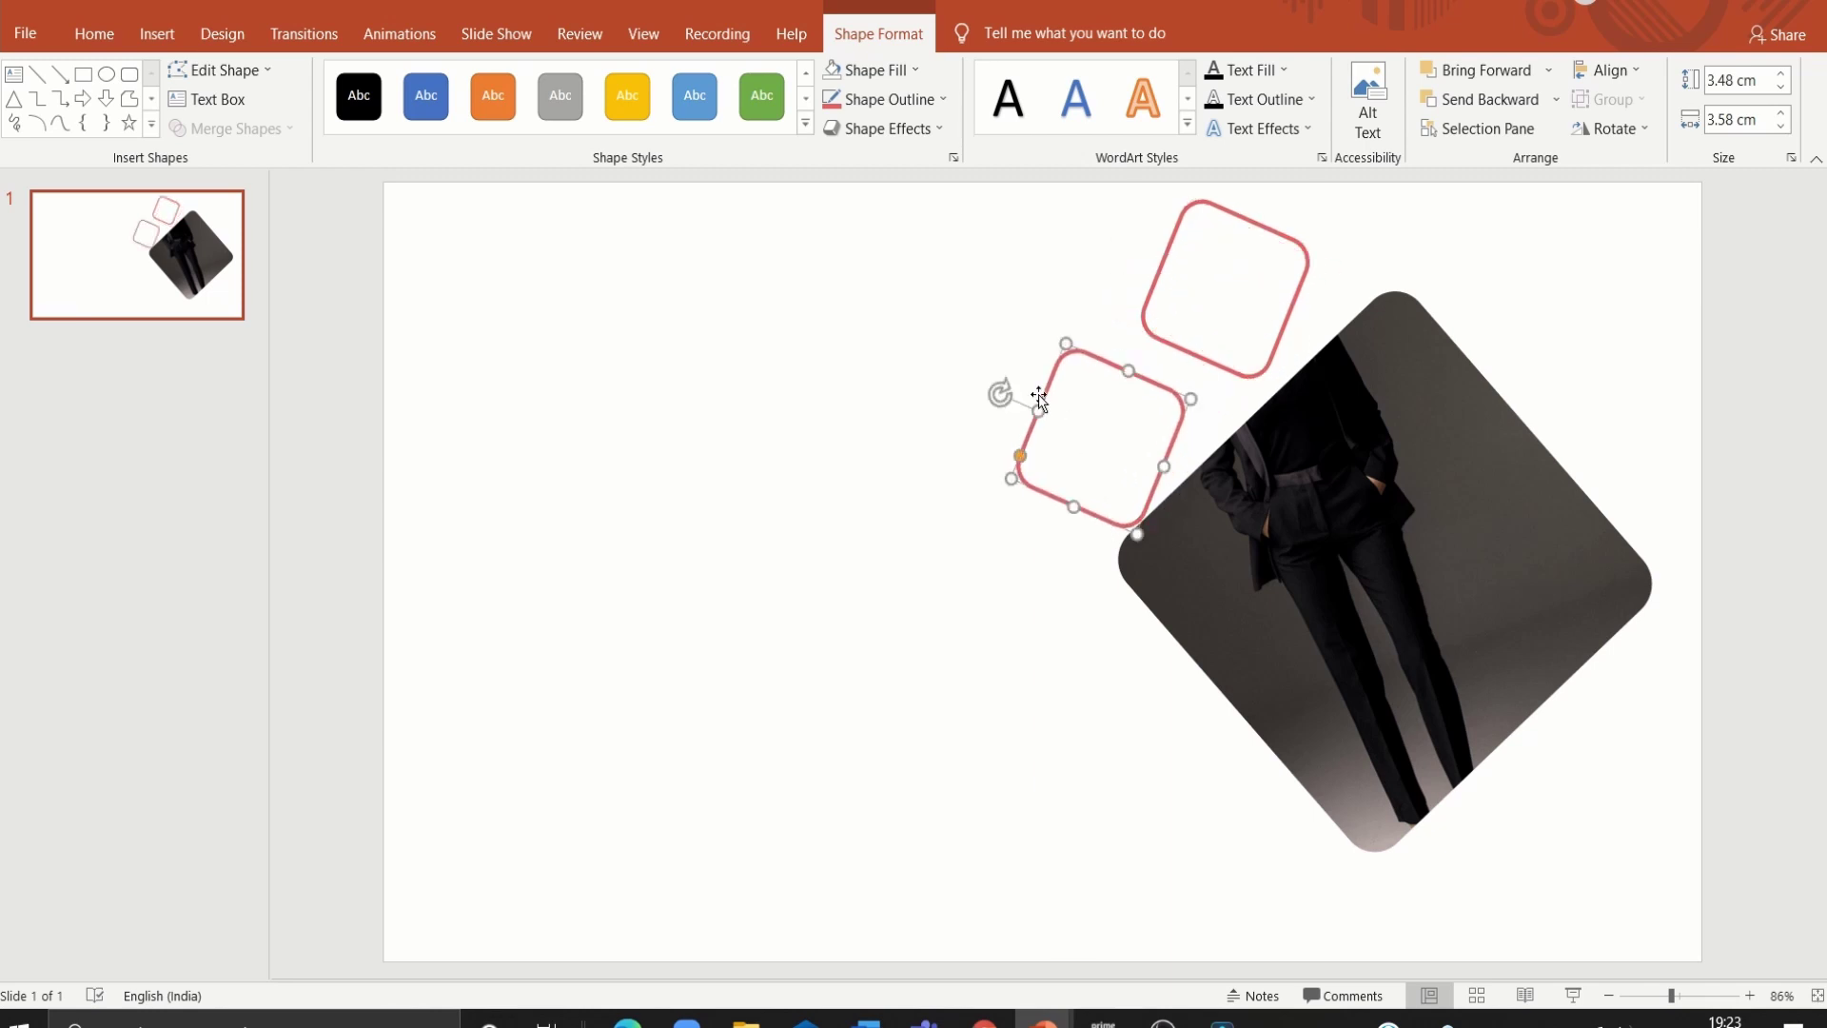
{"action": "mouse_move", "coordinate": [1064, 340]}
{"action": "left_mouse_down"}
{"action": "mouse_move", "coordinate": [1108, 474]}
{"action": "mouse_move", "coordinate": [1062, 750]}
{"action": "mouse_move", "coordinate": [1196, 448]}
{"action": "left_mouse_up"}
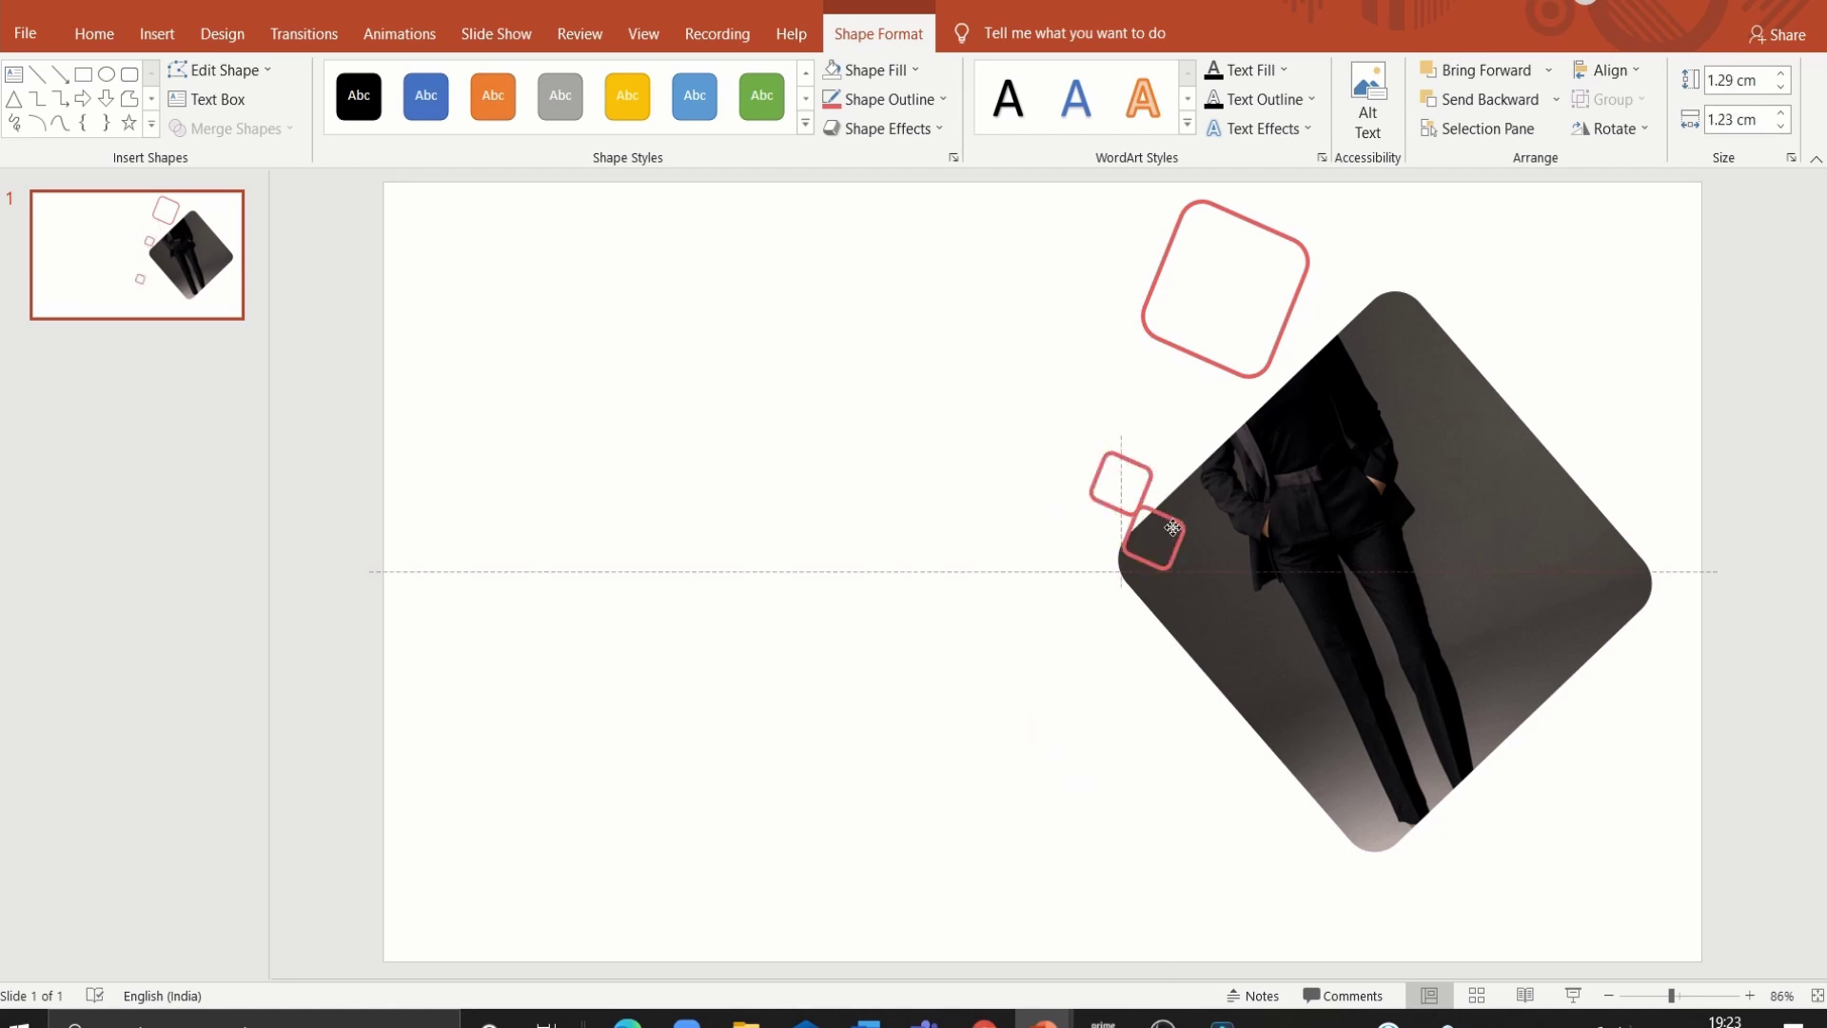
{"action": "left_click", "coordinate": [871, 69]}
{"action": "left_click", "coordinate": [830, 317]}
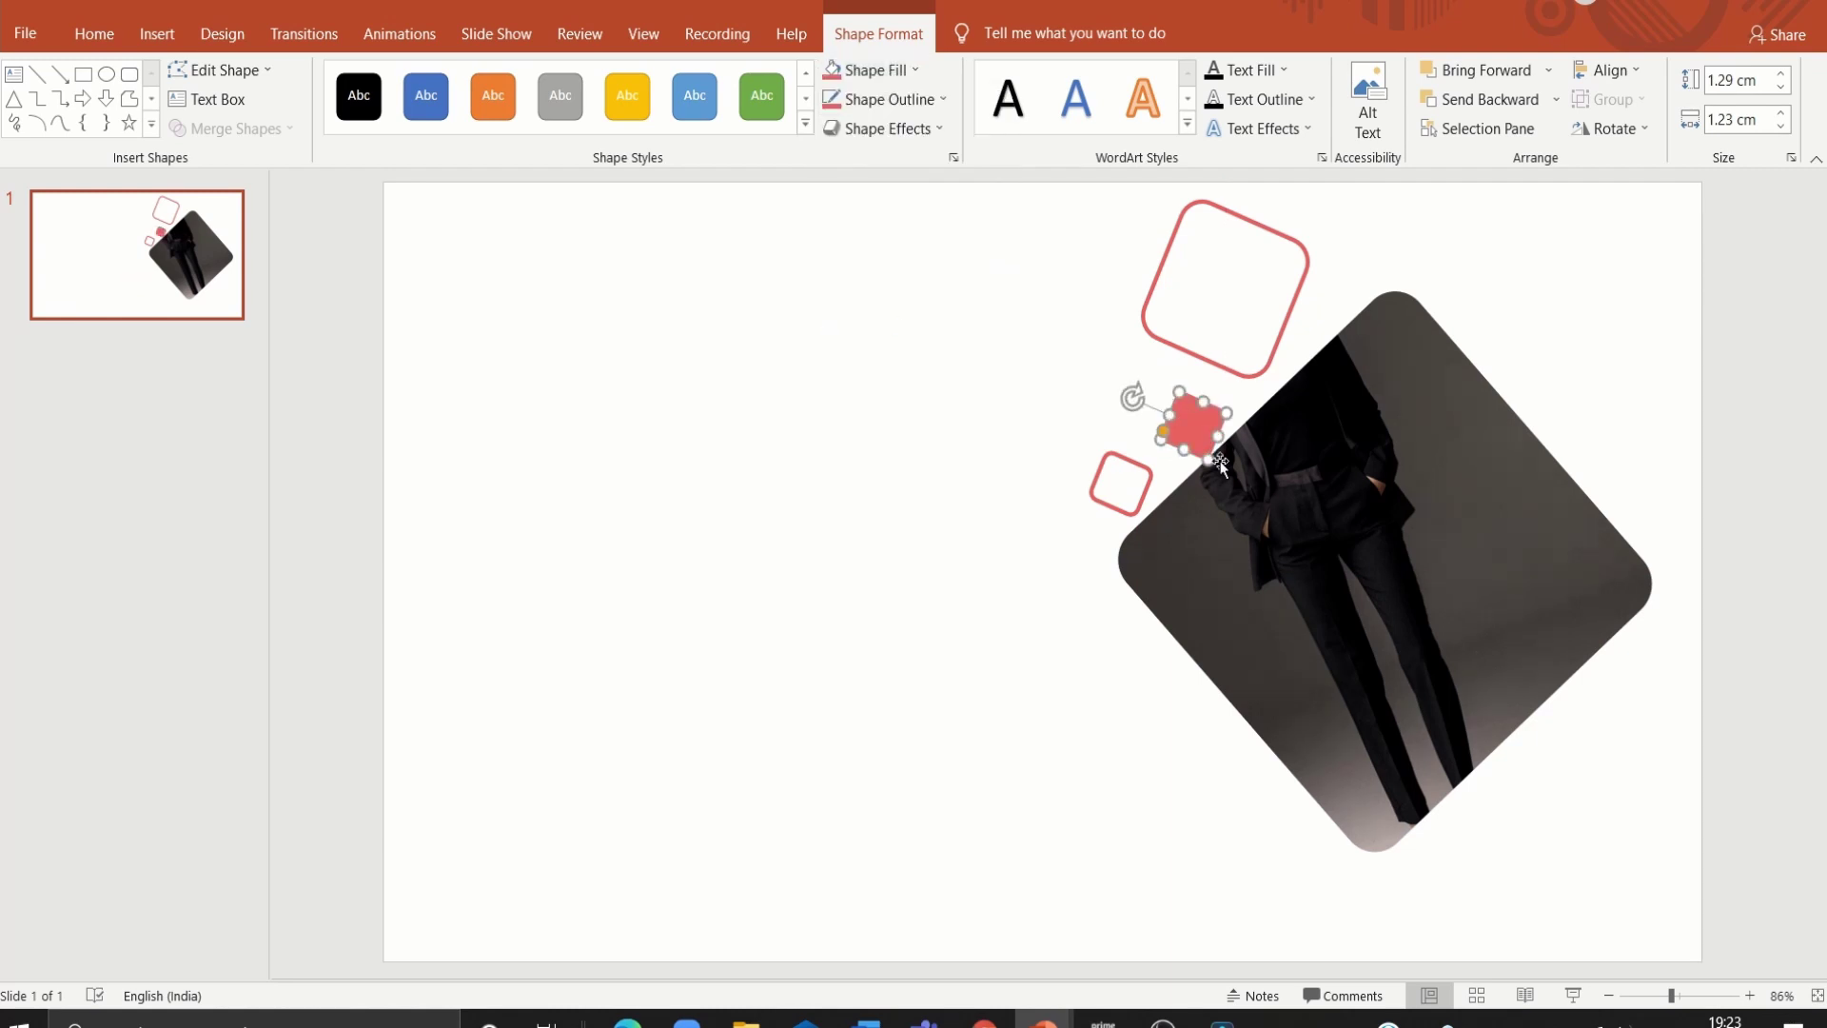
{"action": "left_click_drag", "start_coordinate": [1205, 440], "coordinate": [1238, 441]}
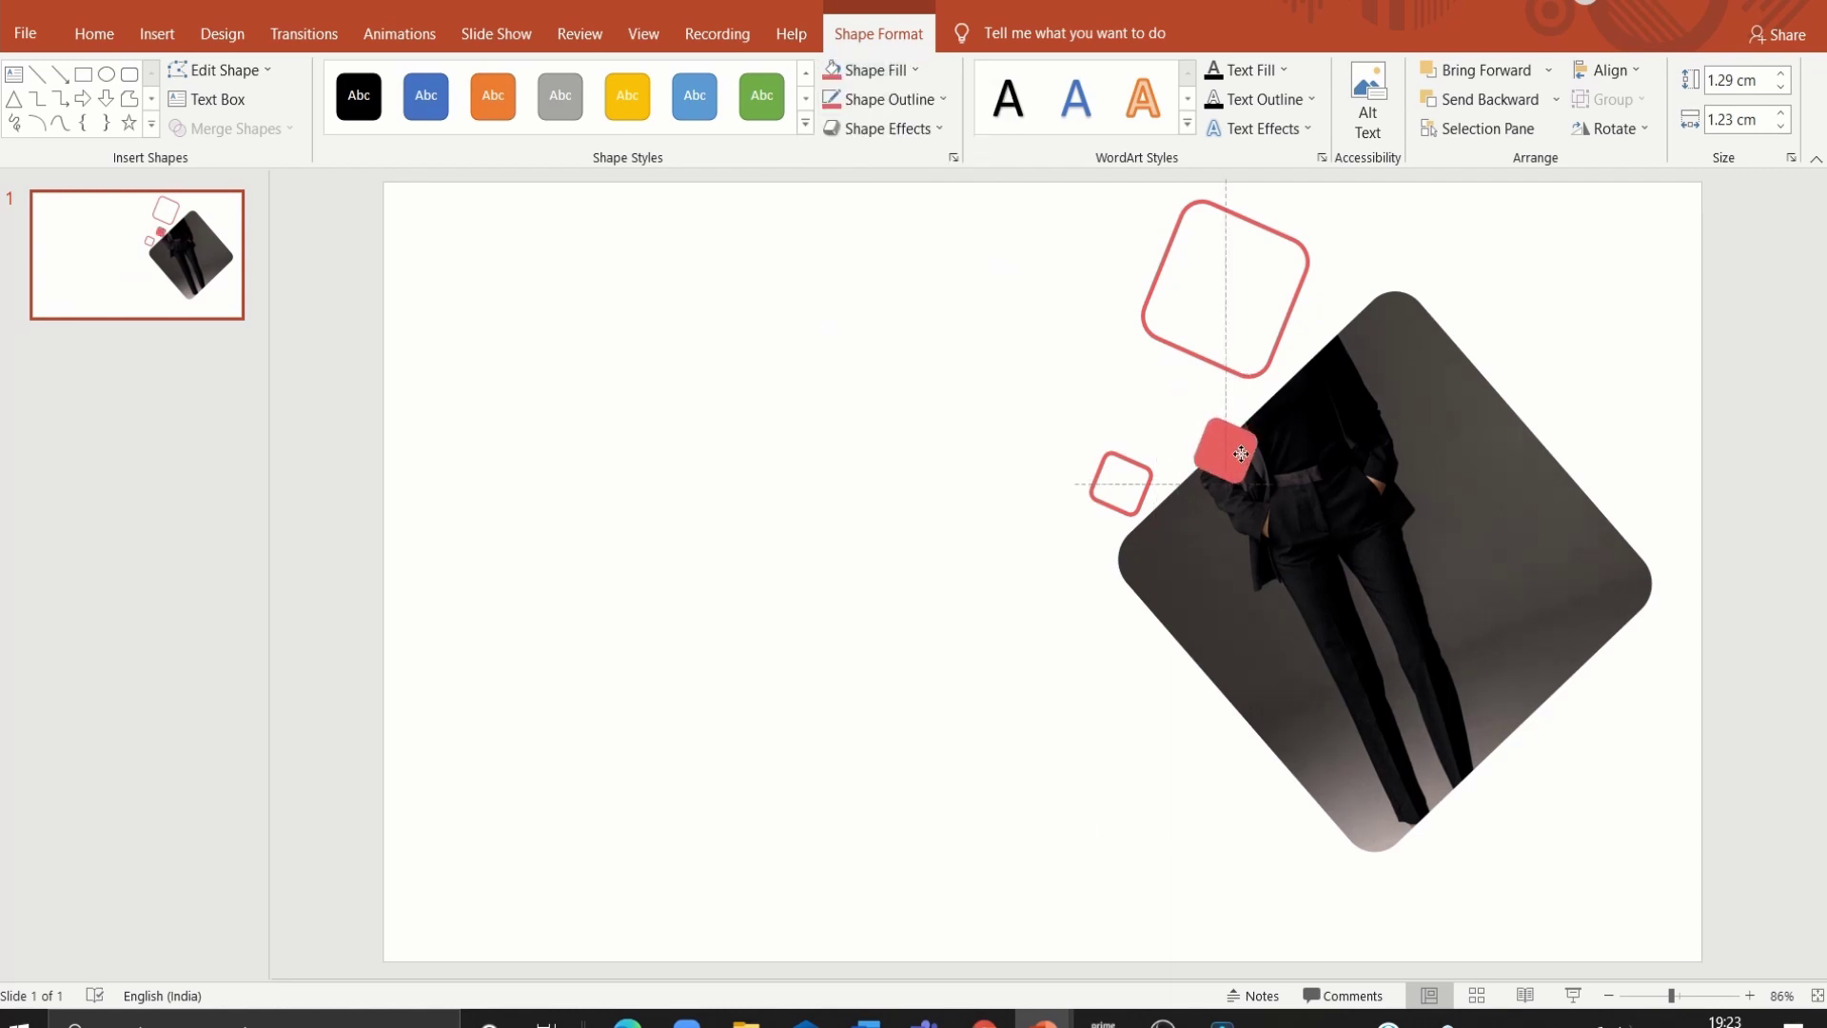
Step: Arrange the large outline, red and small outline squares along the photo's upper-left edge
{"action": "left_click_drag", "start_coordinate": [1277, 345], "coordinate": [1313, 362]}
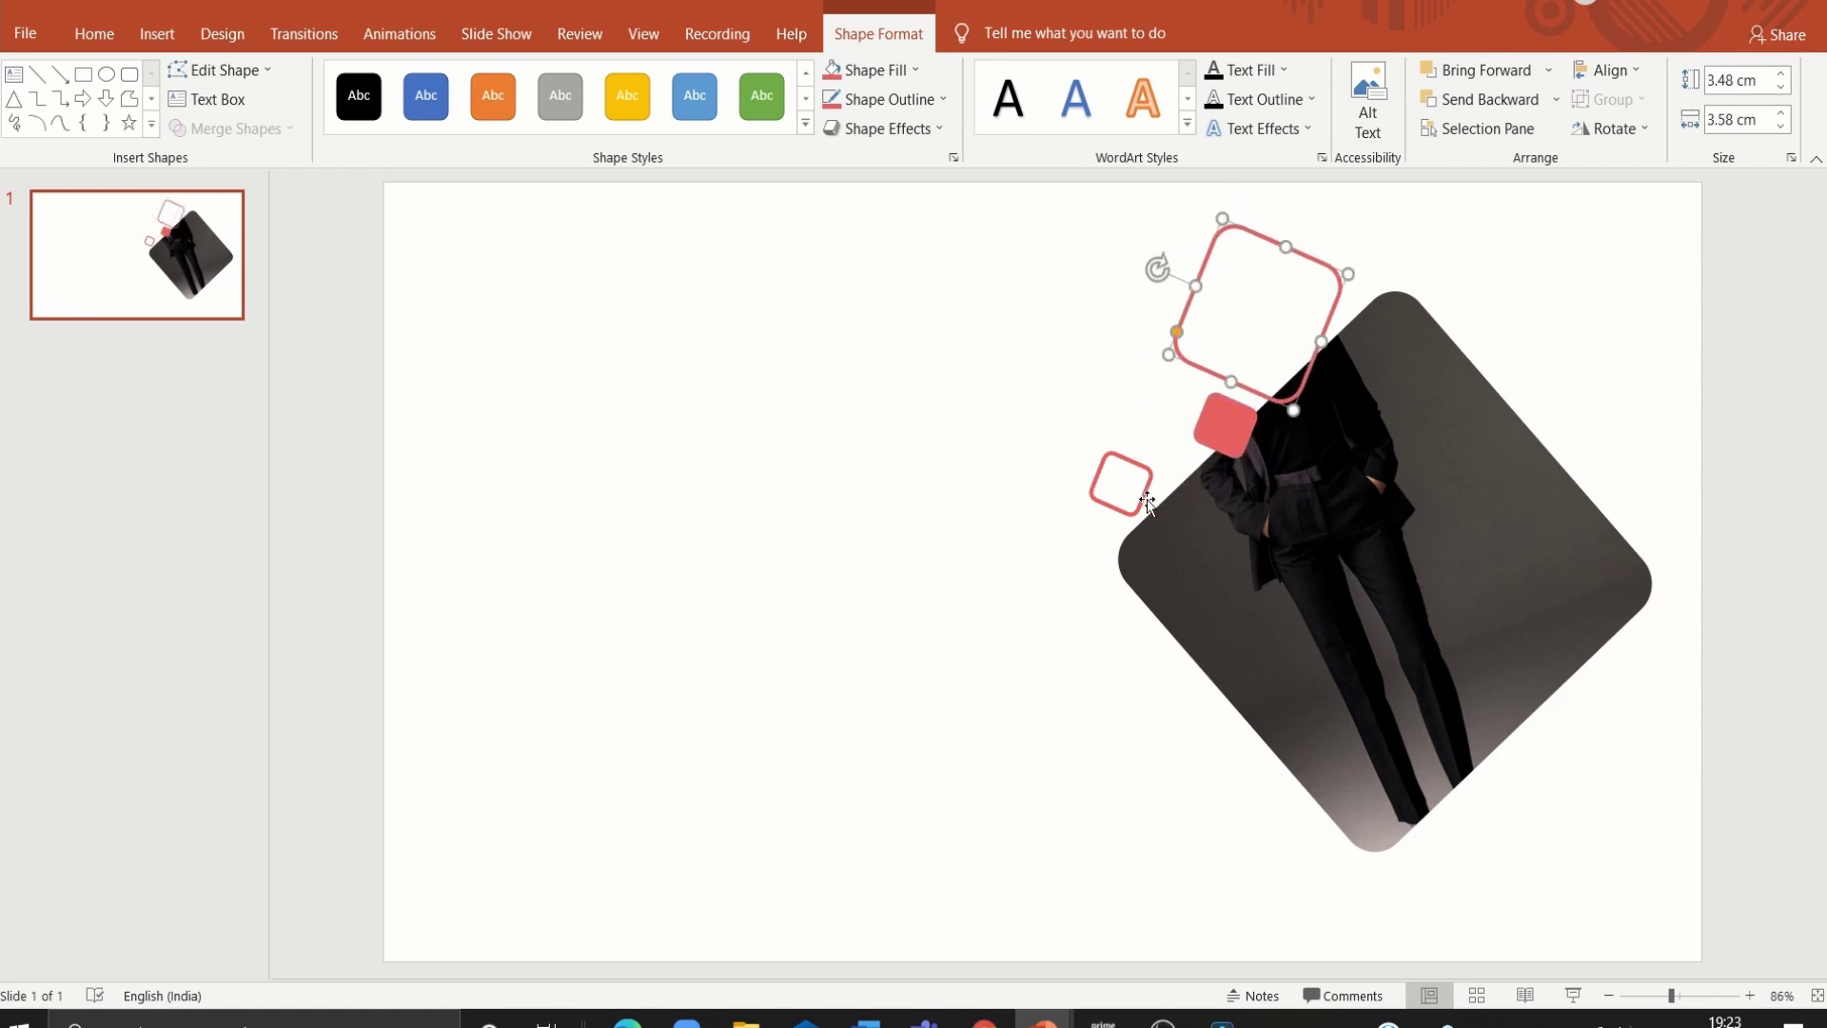
{"action": "mouse_move", "coordinate": [1147, 502]}
{"action": "left_mouse_down"}
{"action": "mouse_move", "coordinate": [1204, 493]}
{"action": "mouse_move", "coordinate": [1187, 473]}
{"action": "left_mouse_up"}
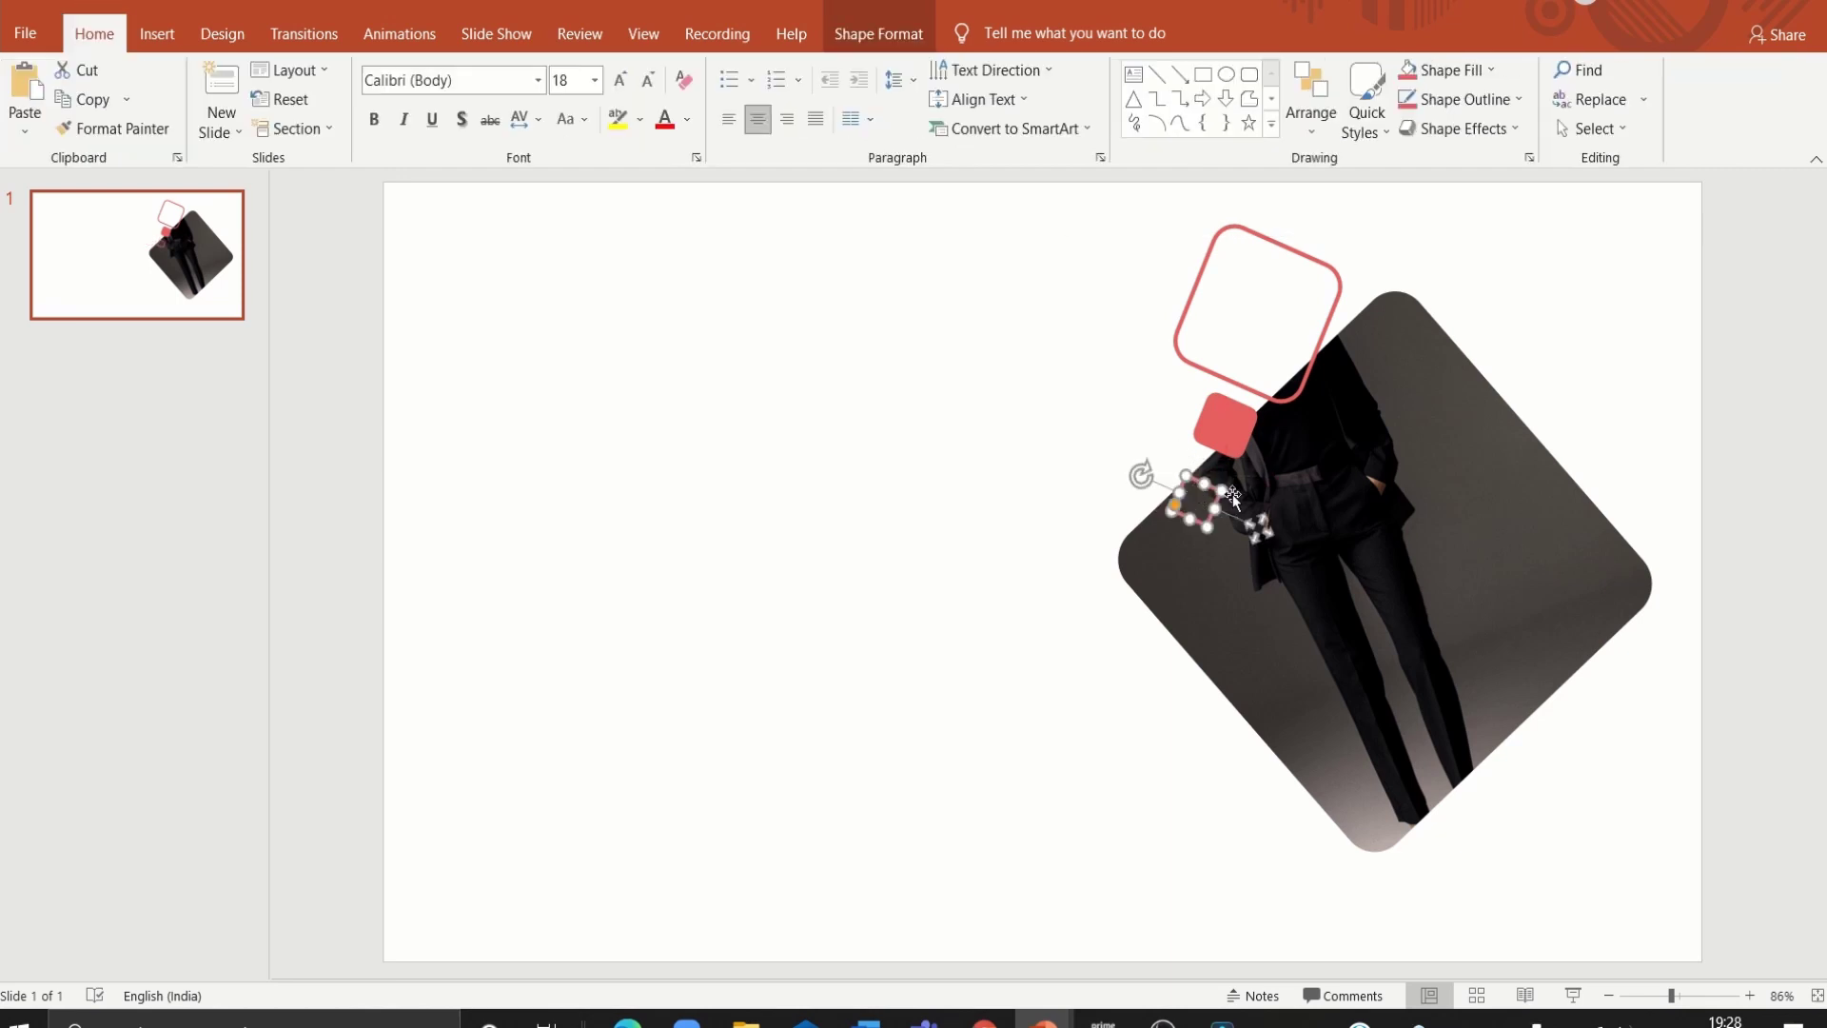
{"action": "left_click", "coordinate": [1231, 439]}
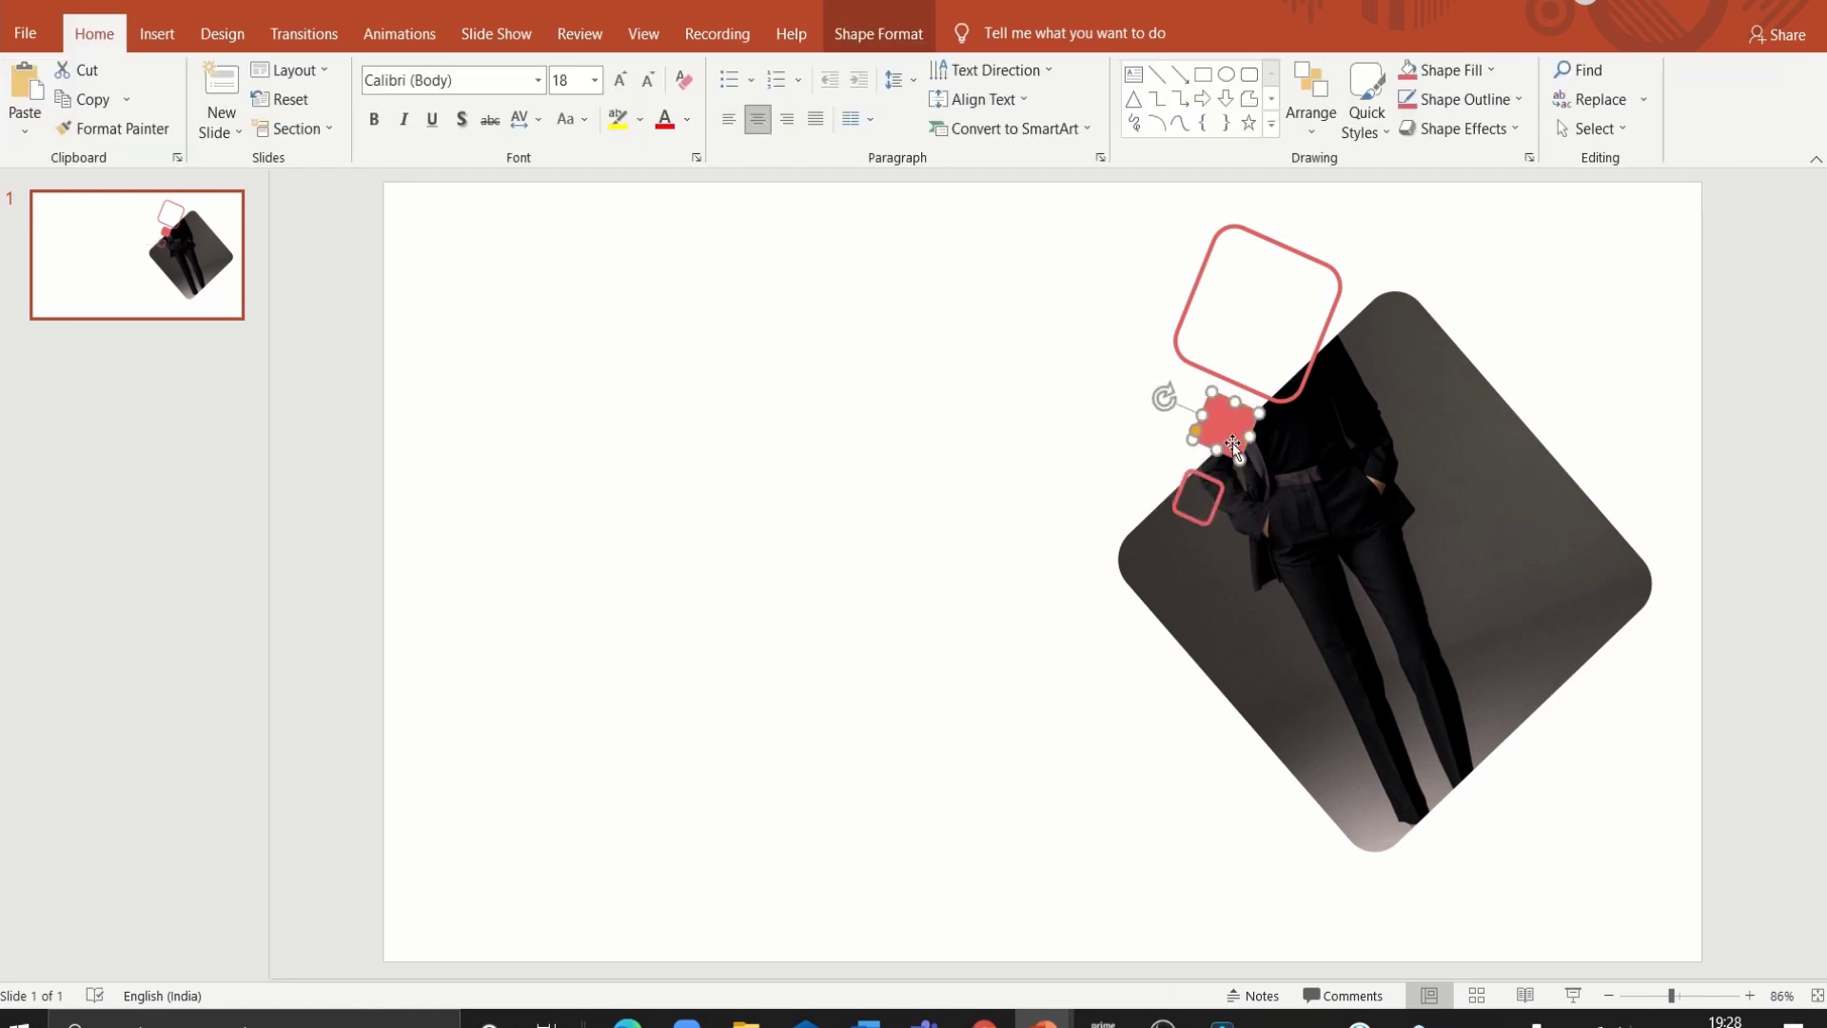
{"action": "left_click_drag", "start_coordinate": [1243, 464], "coordinate": [1237, 468]}
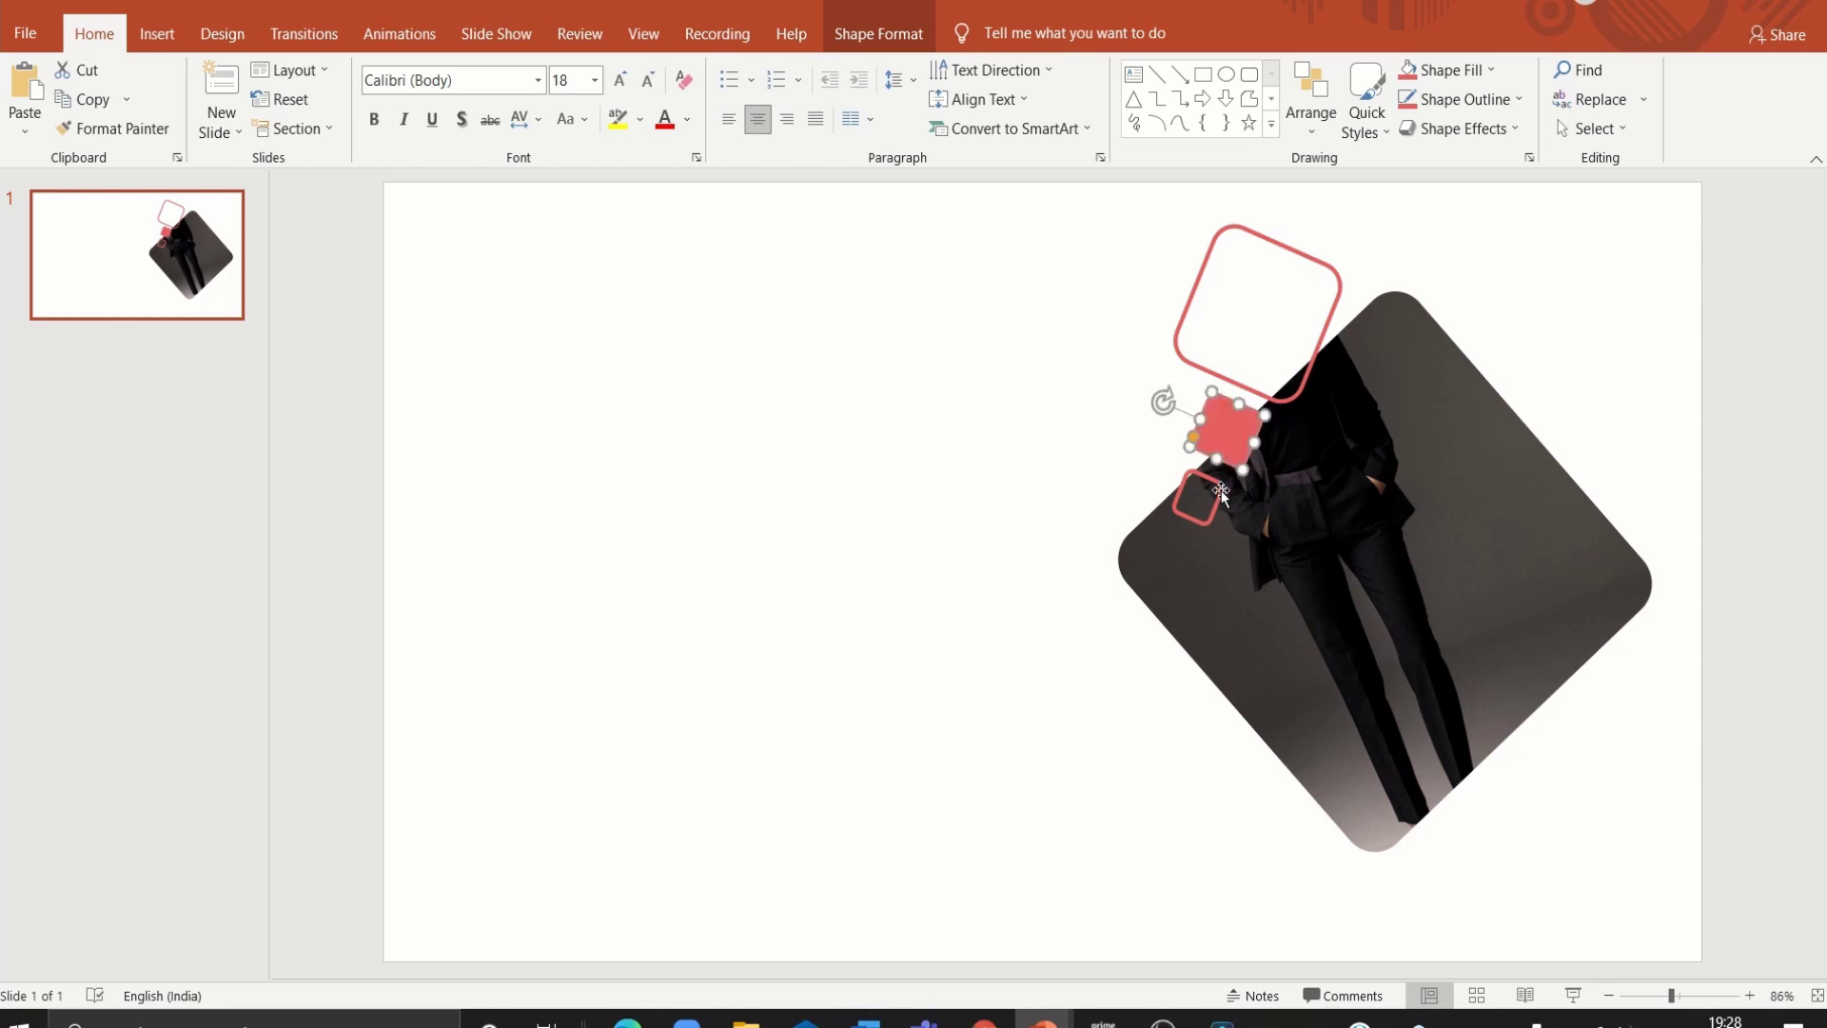
{"action": "left_click", "coordinate": [1219, 487]}
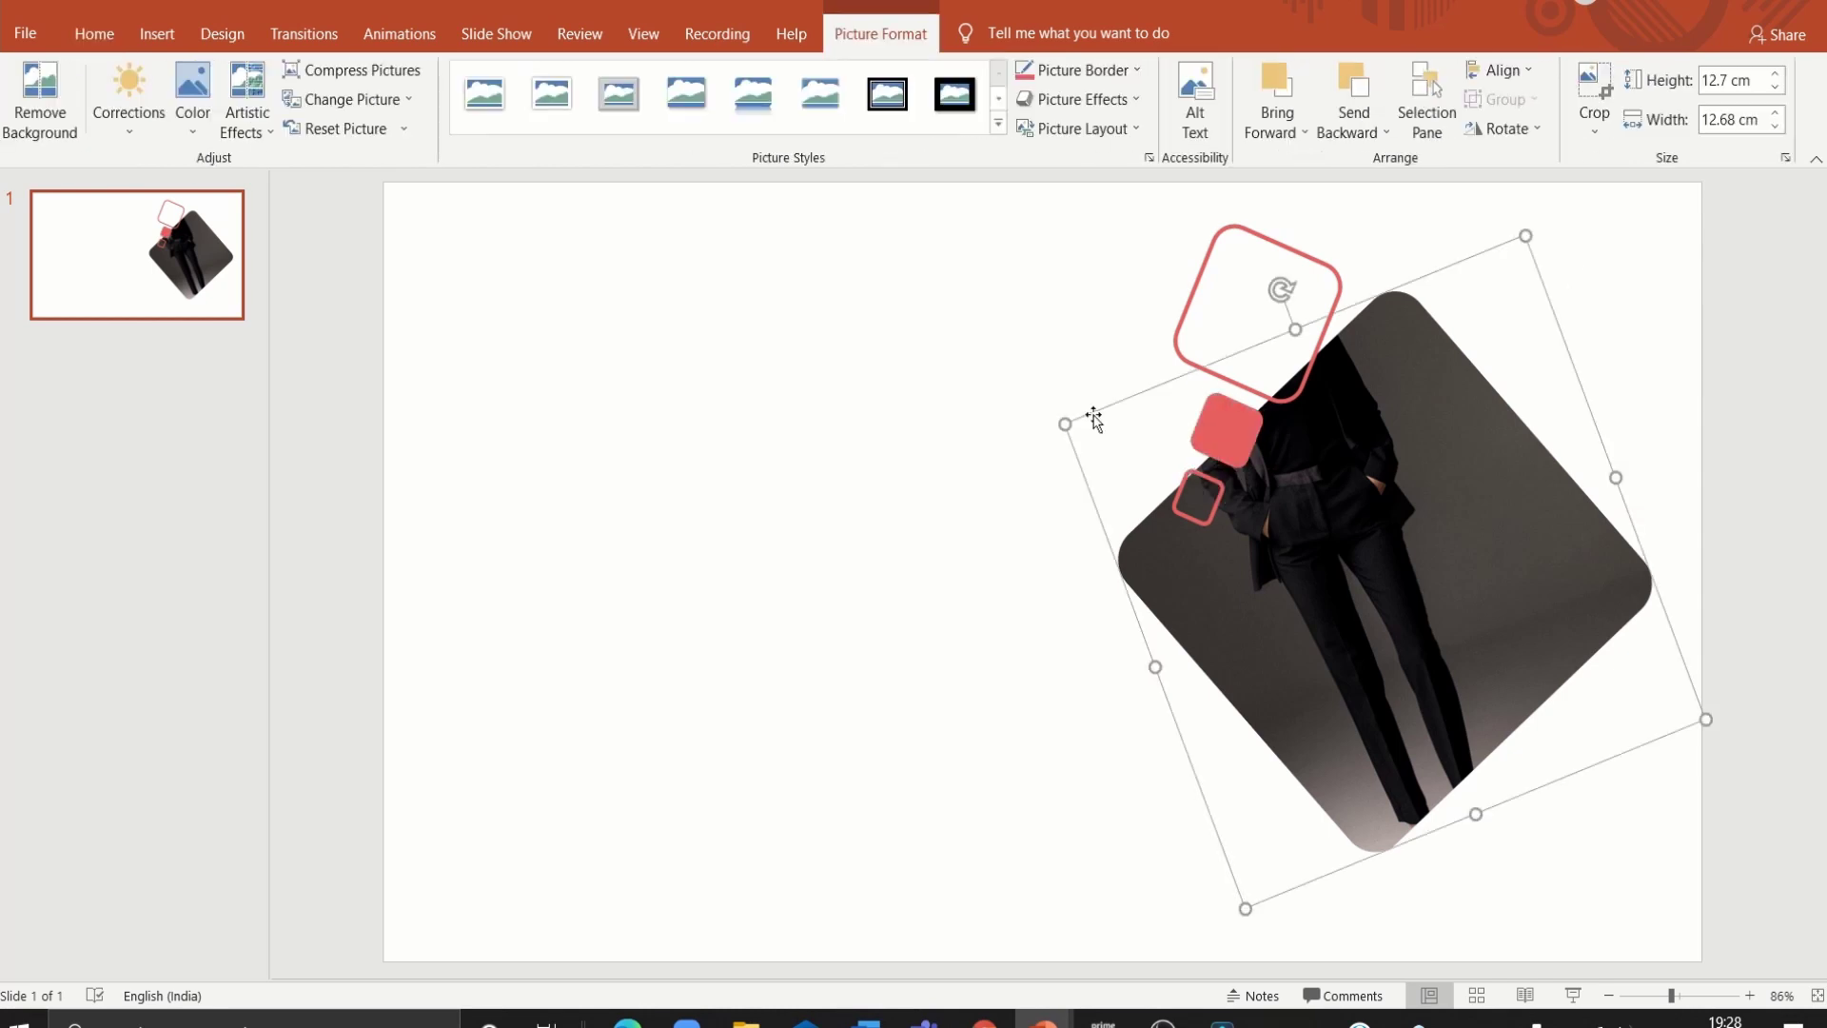
{"action": "left_click", "coordinate": [1197, 495]}
{"action": "left_click_drag", "start_coordinate": [1208, 526], "coordinate": [1275, 534]}
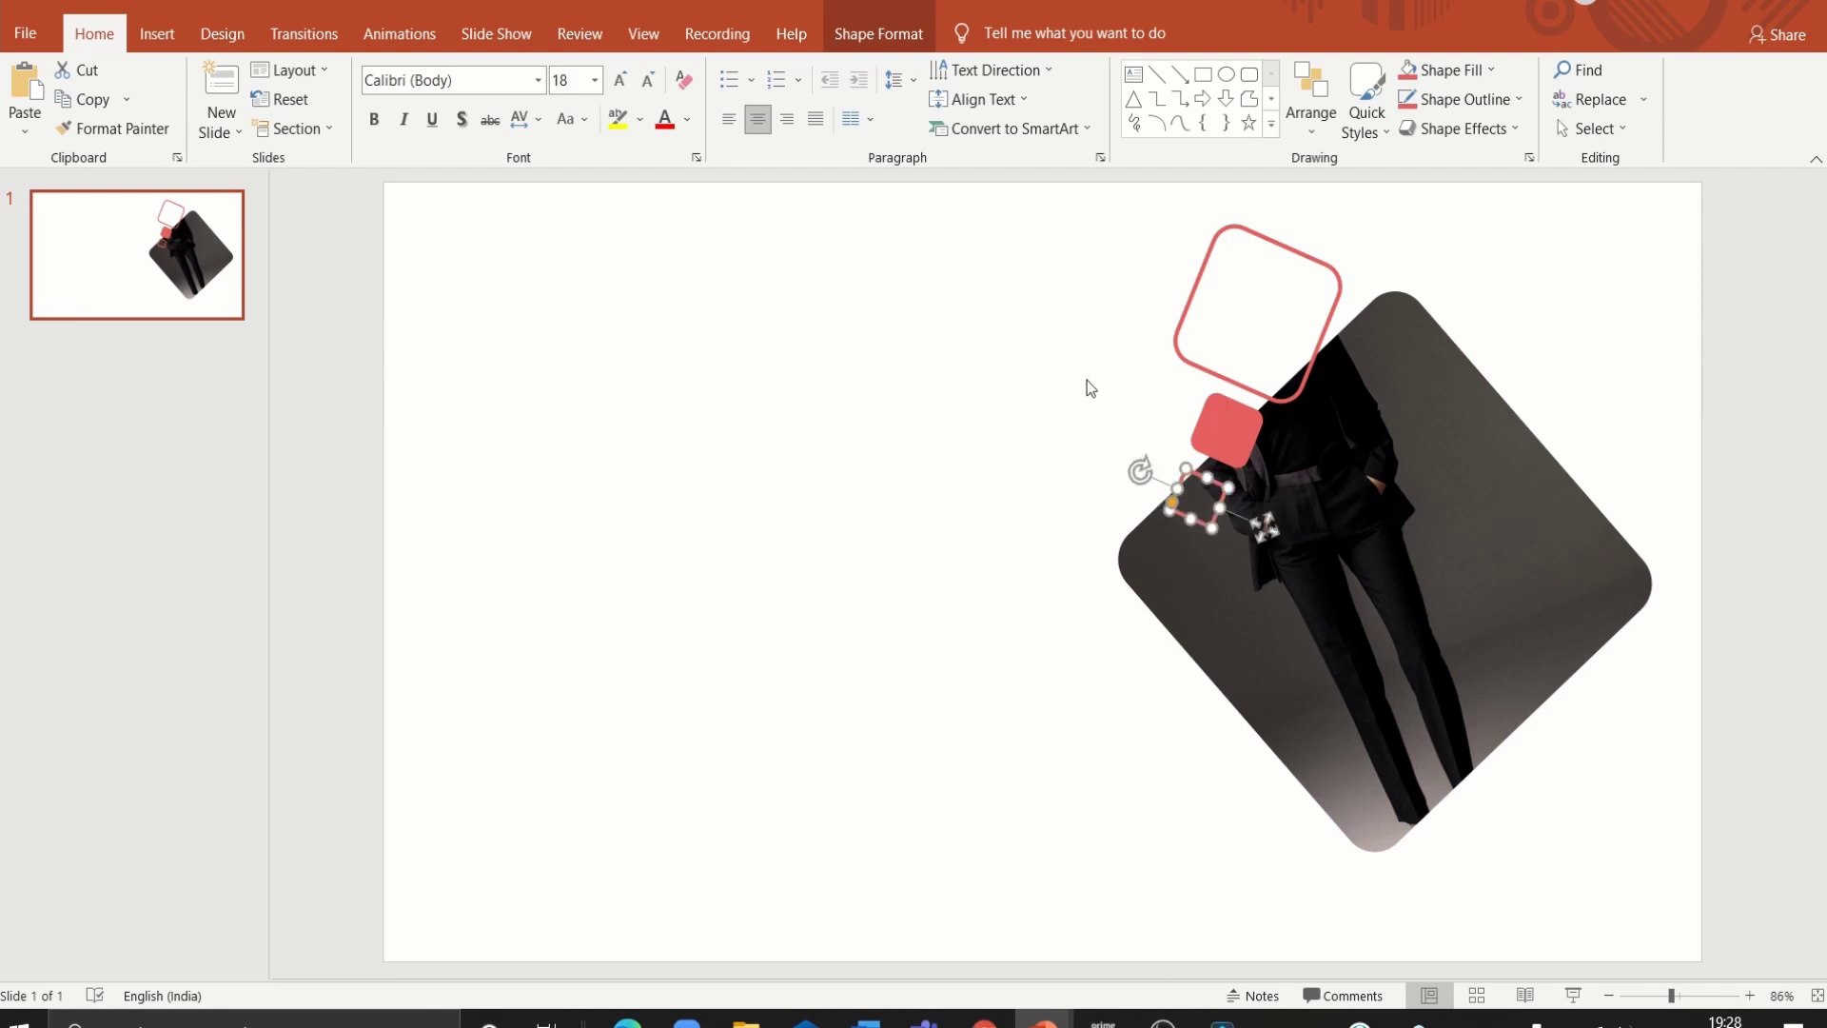
Step: Copy the square pair below the photo's bottom corner, resizing and turning the copies
{"action": "mouse_move", "coordinate": [1049, 355]}
{"action": "left_mouse_down"}
{"action": "mouse_move", "coordinate": [1555, 841]}
{"action": "mouse_move", "coordinate": [1648, 816]}
{"action": "left_mouse_up"}
{"action": "left_click_drag", "start_coordinate": [1480, 812], "coordinate": [1425, 766]}
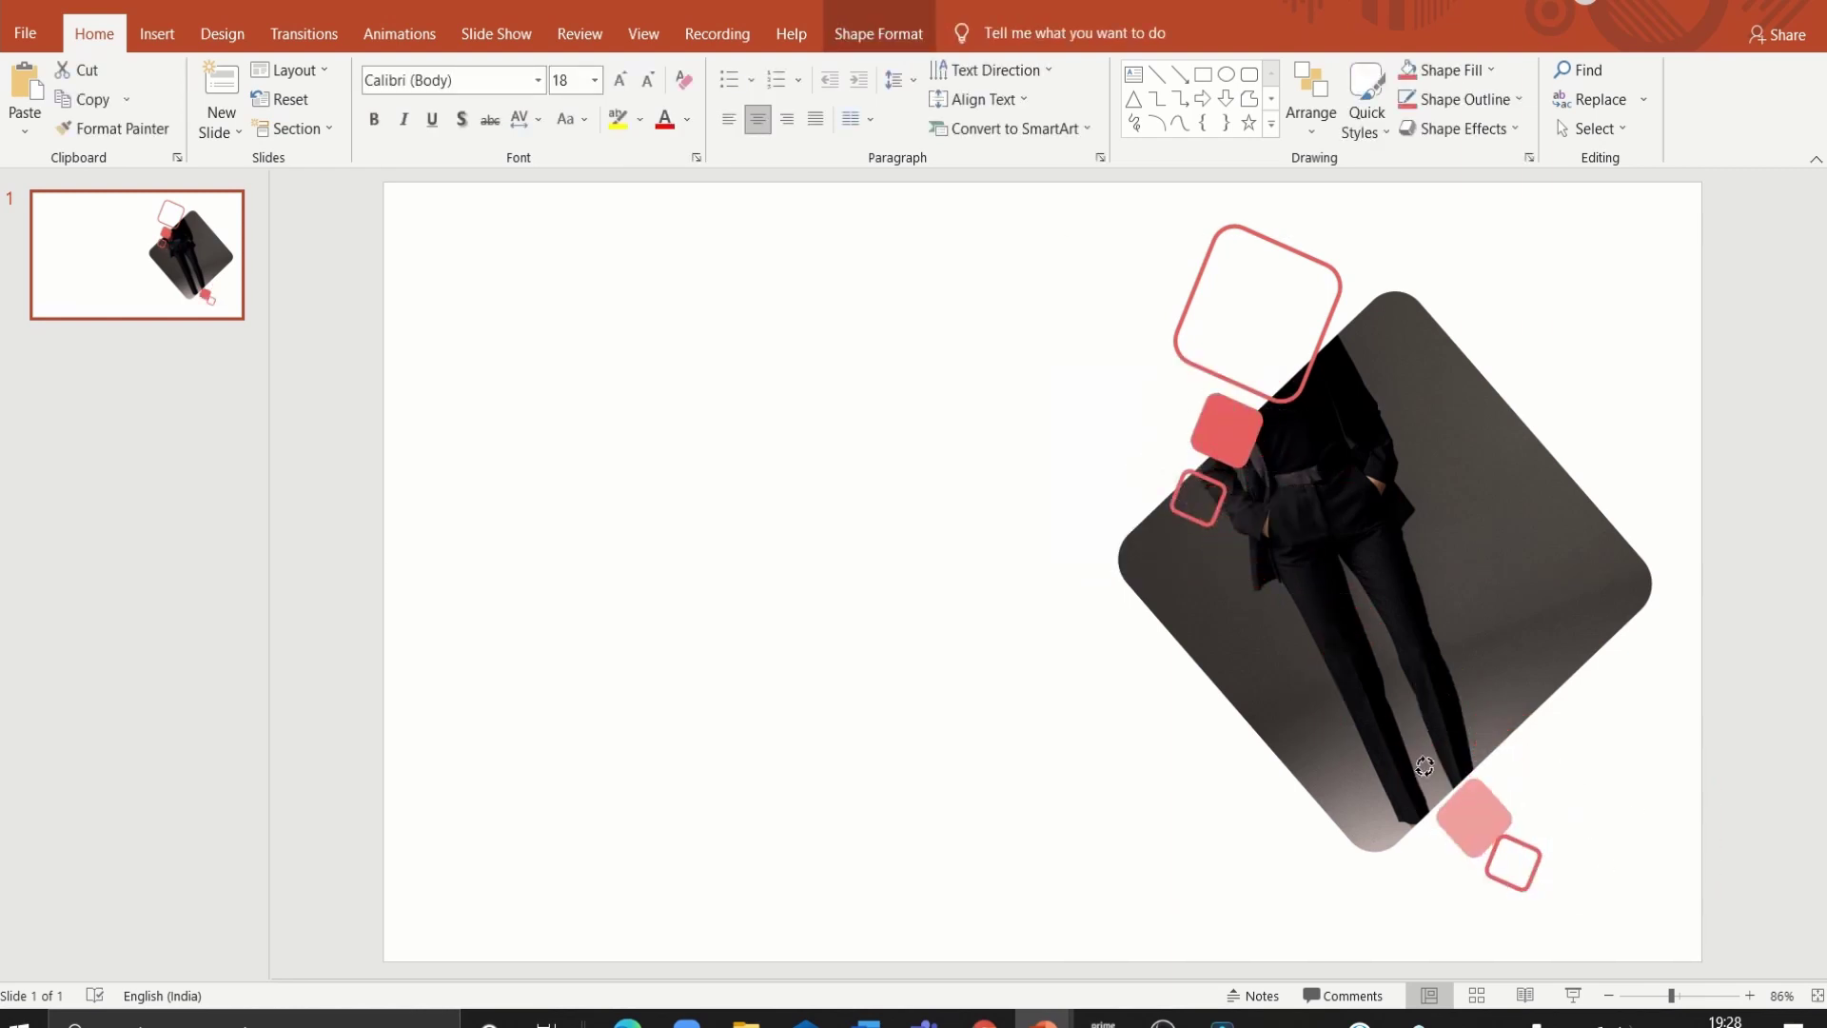
{"action": "left_click_drag", "start_coordinate": [1513, 862], "coordinate": [1580, 767]}
{"action": "left_click", "coordinate": [1499, 838]}
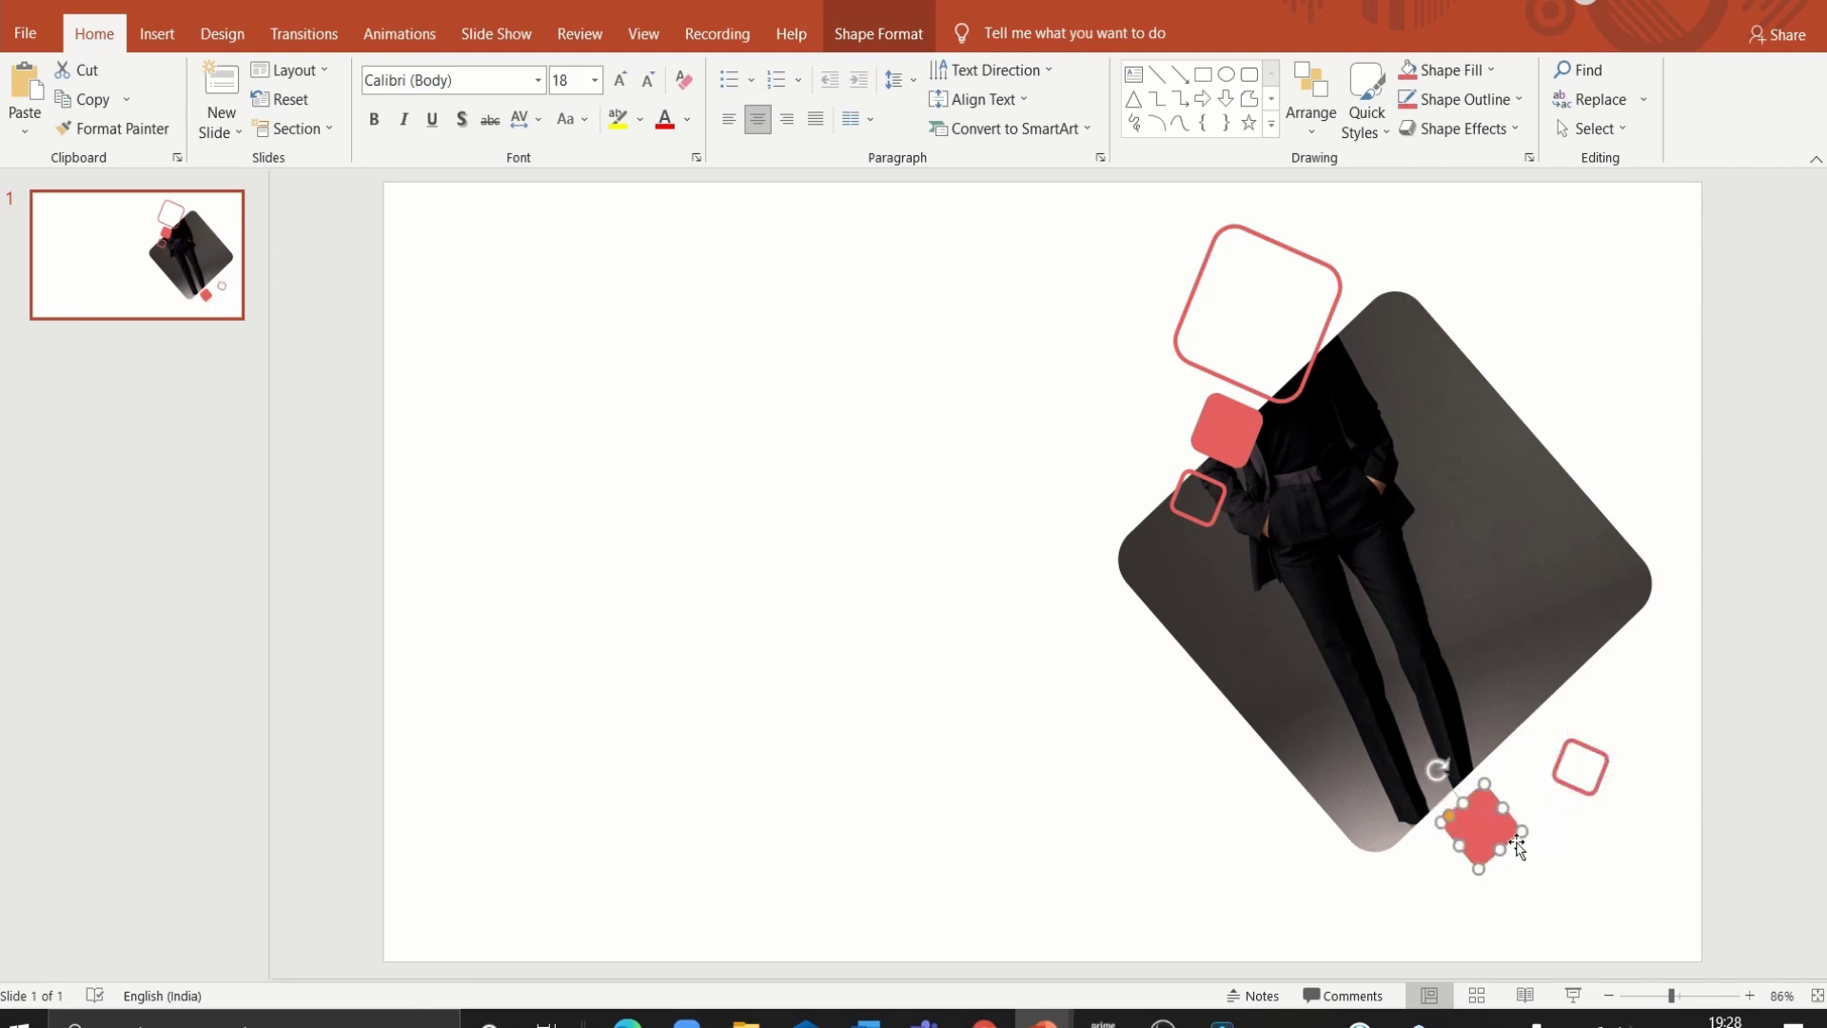
{"action": "left_click_drag", "start_coordinate": [1517, 846], "coordinate": [1534, 828]}
{"action": "left_click", "coordinate": [1580, 786]}
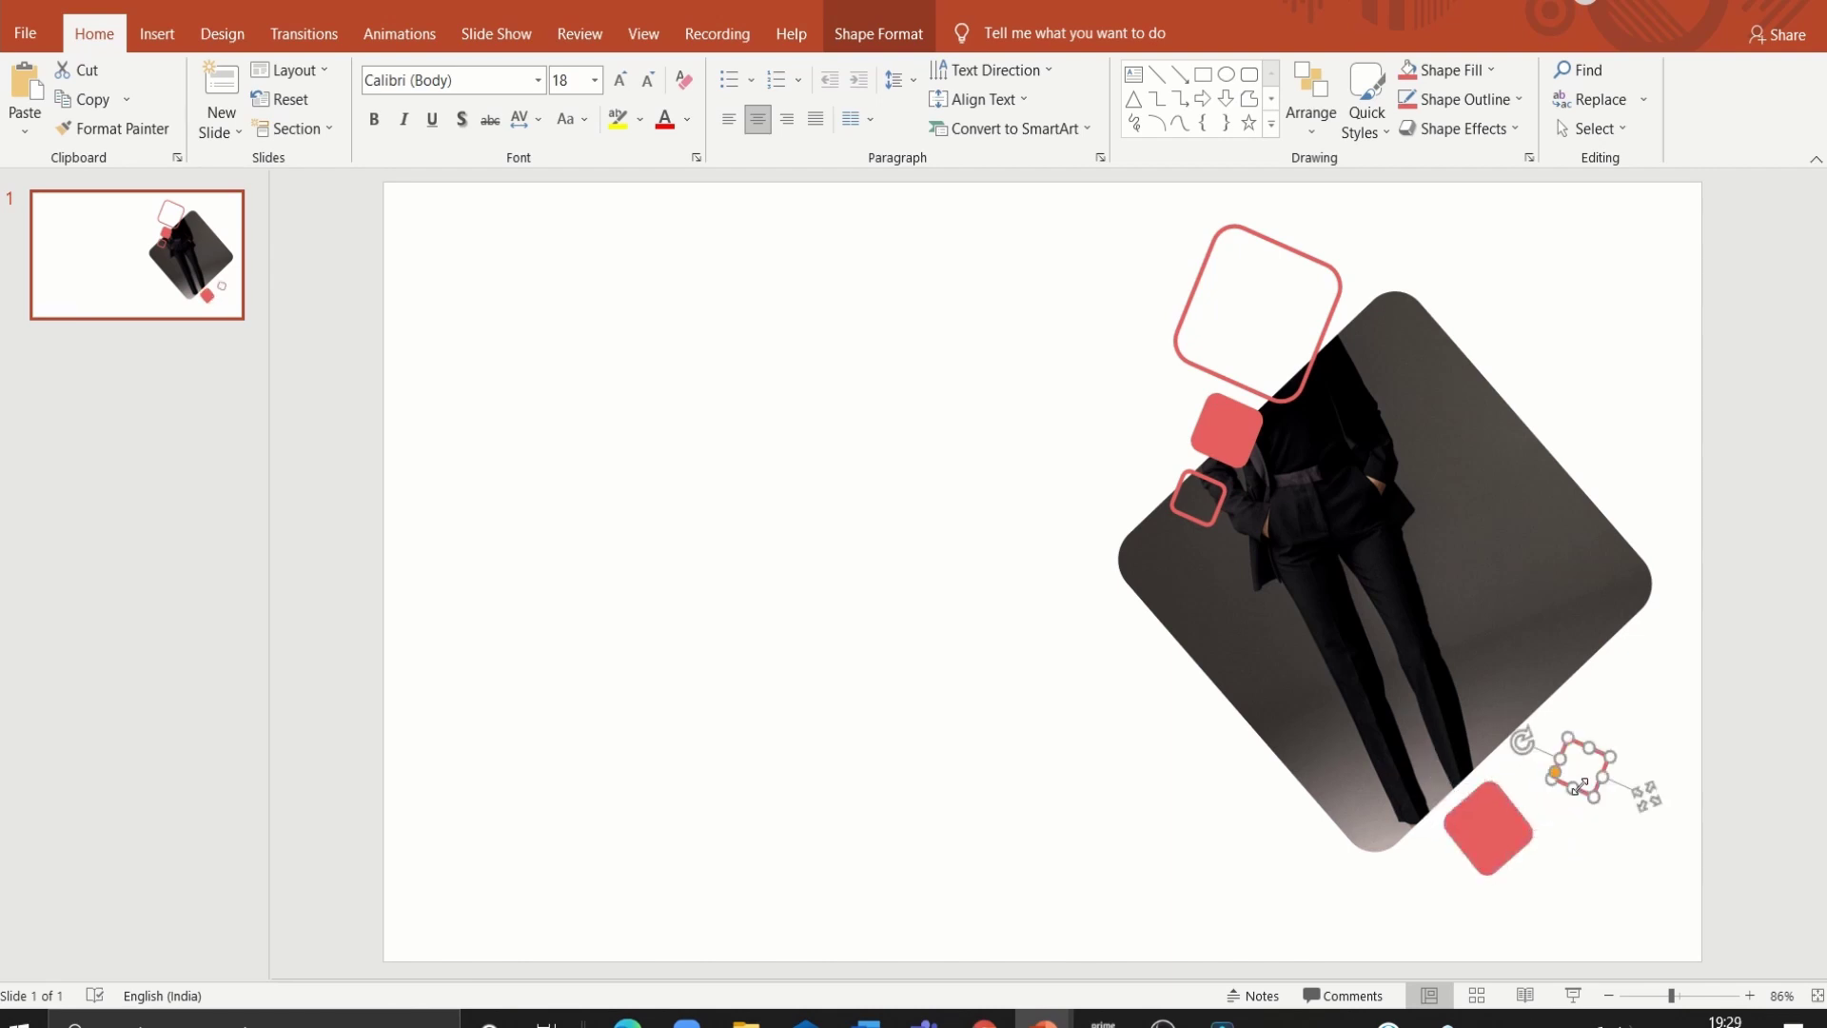
{"action": "mouse_move", "coordinate": [1525, 744]}
{"action": "left_mouse_down"}
{"action": "mouse_move", "coordinate": [1538, 735]}
{"action": "mouse_move", "coordinate": [1538, 767]}
{"action": "left_mouse_up"}
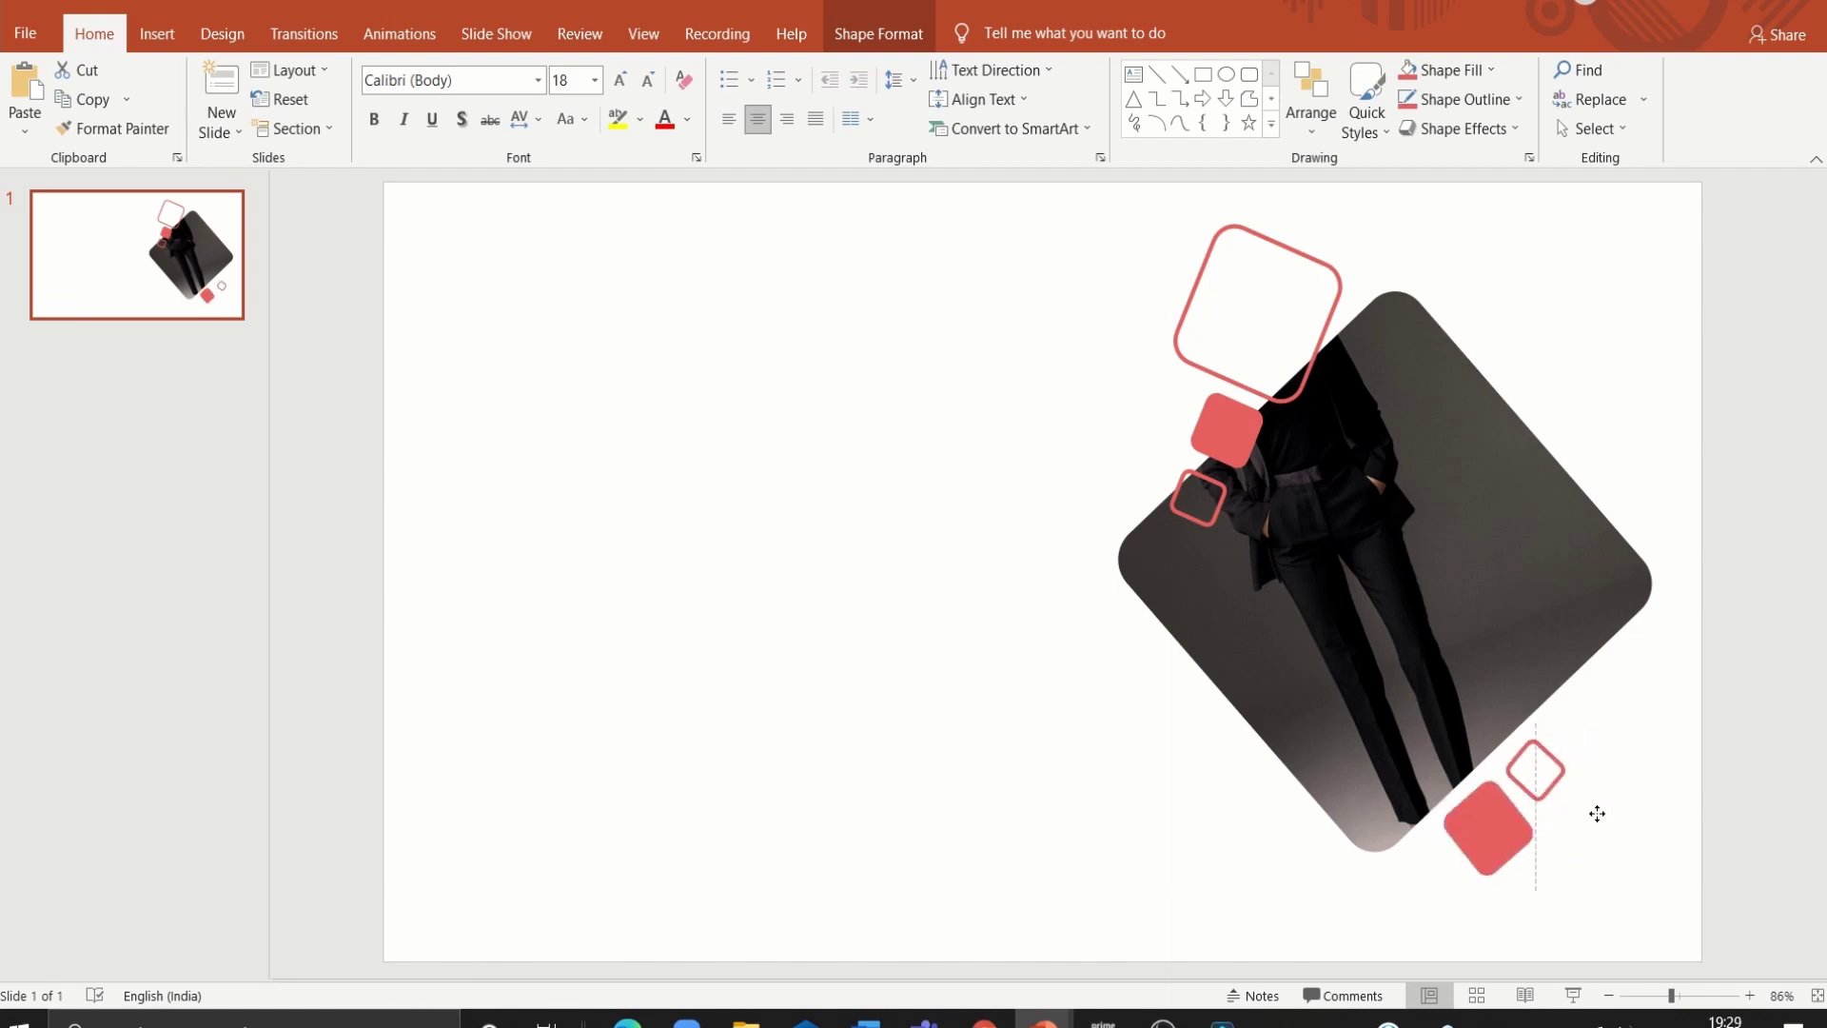
Step: Swap the copied pair's fills: larger square to no fill, smaller square to red
{"action": "left_click", "coordinate": [1492, 809]}
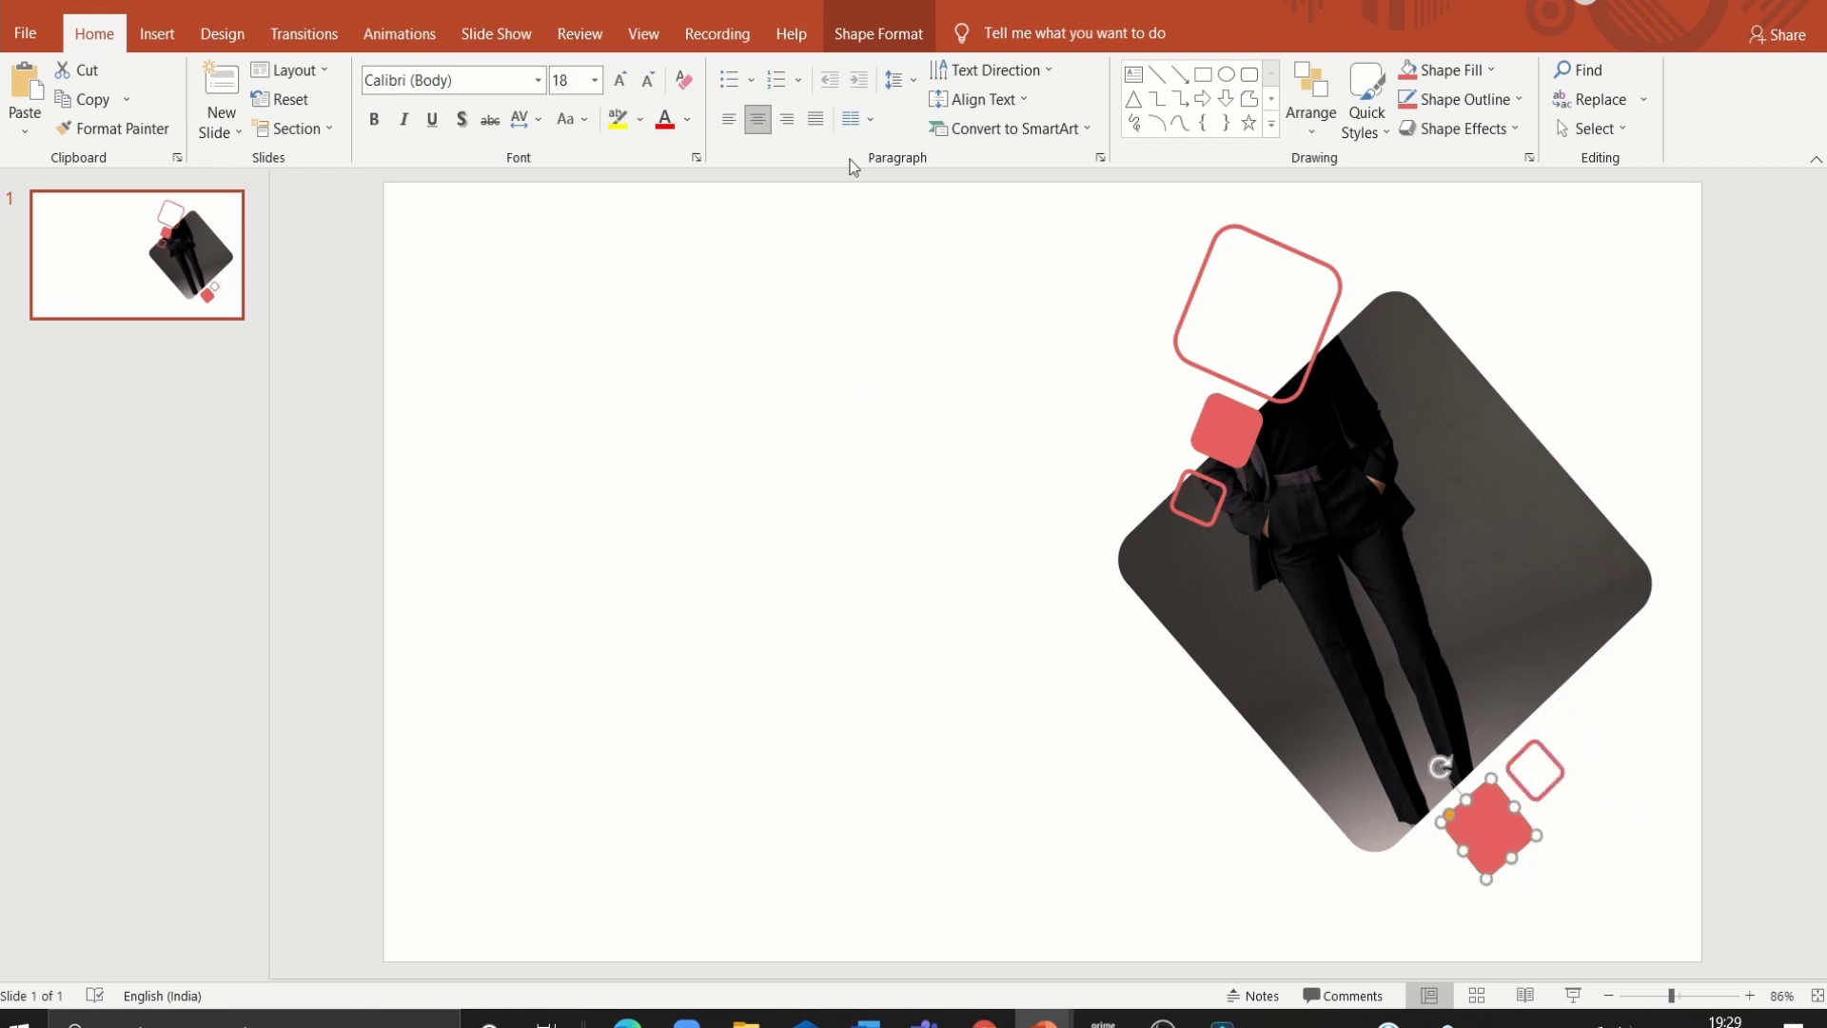
{"action": "left_click", "coordinate": [877, 33]}
{"action": "left_click", "coordinate": [872, 72]}
{"action": "left_click", "coordinate": [914, 337]}
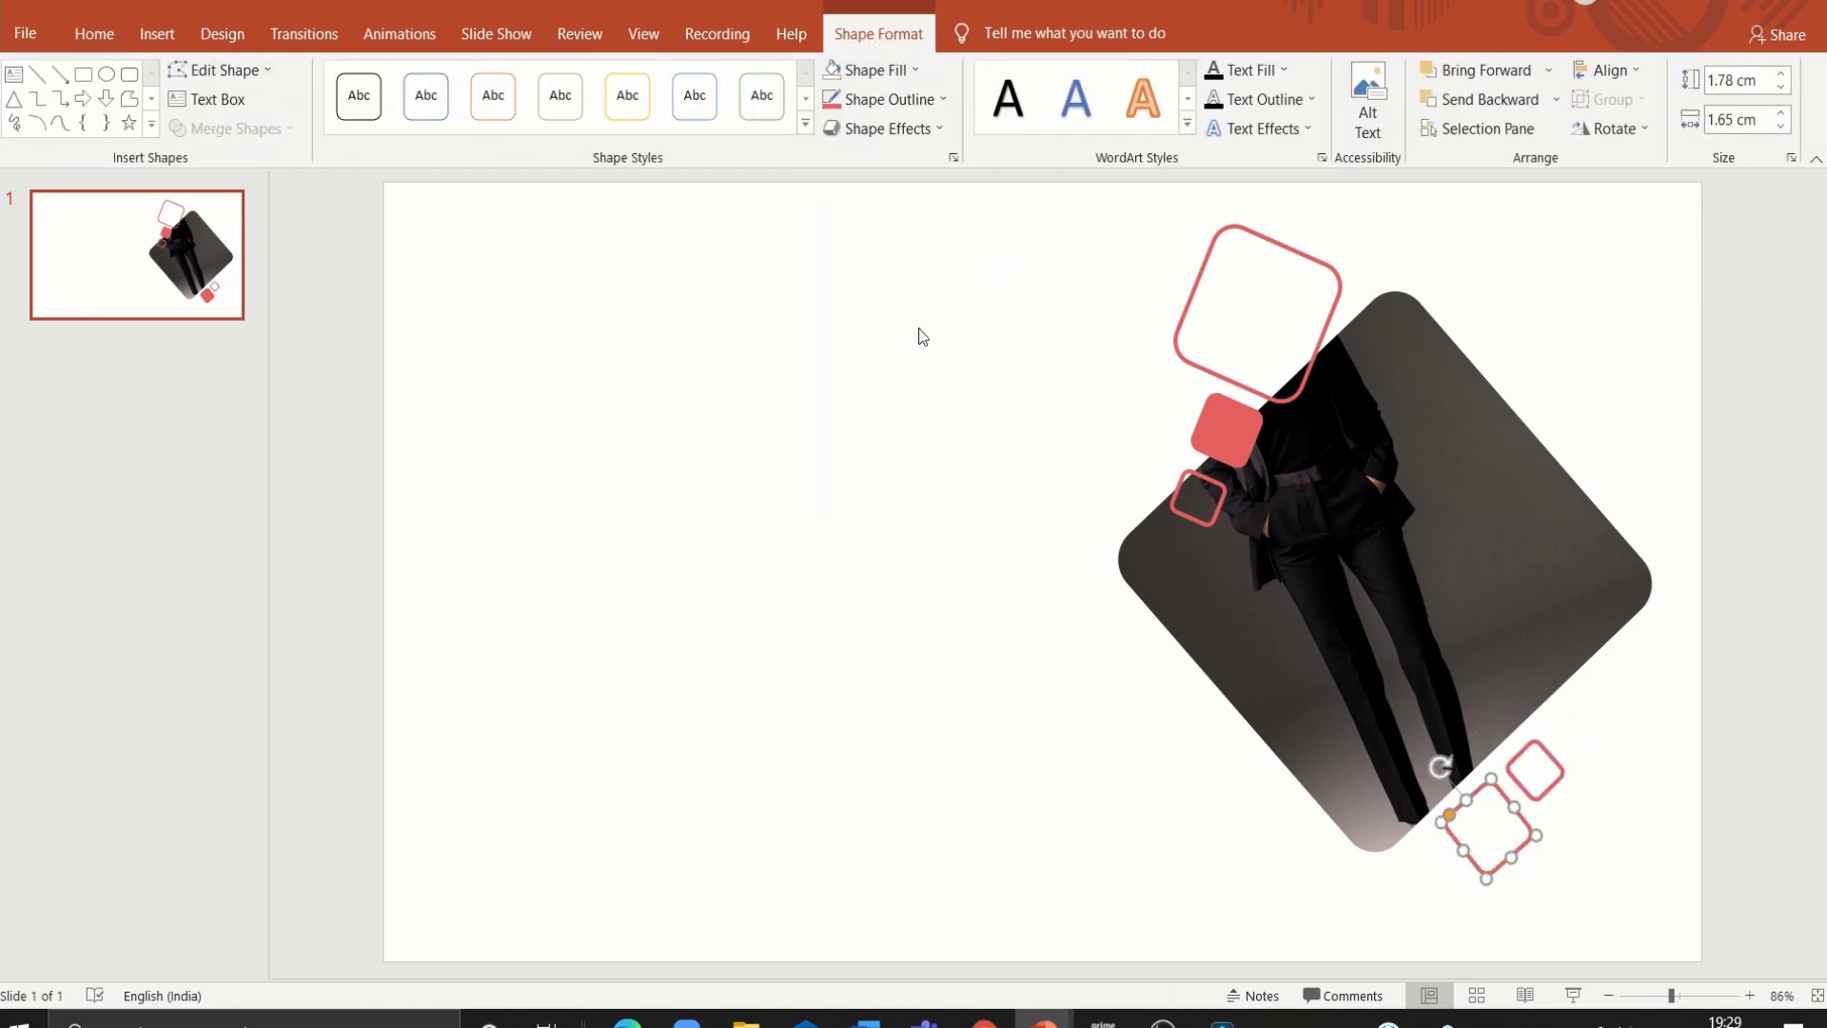
{"action": "left_click", "coordinate": [1556, 761]}
{"action": "left_click", "coordinate": [871, 69]}
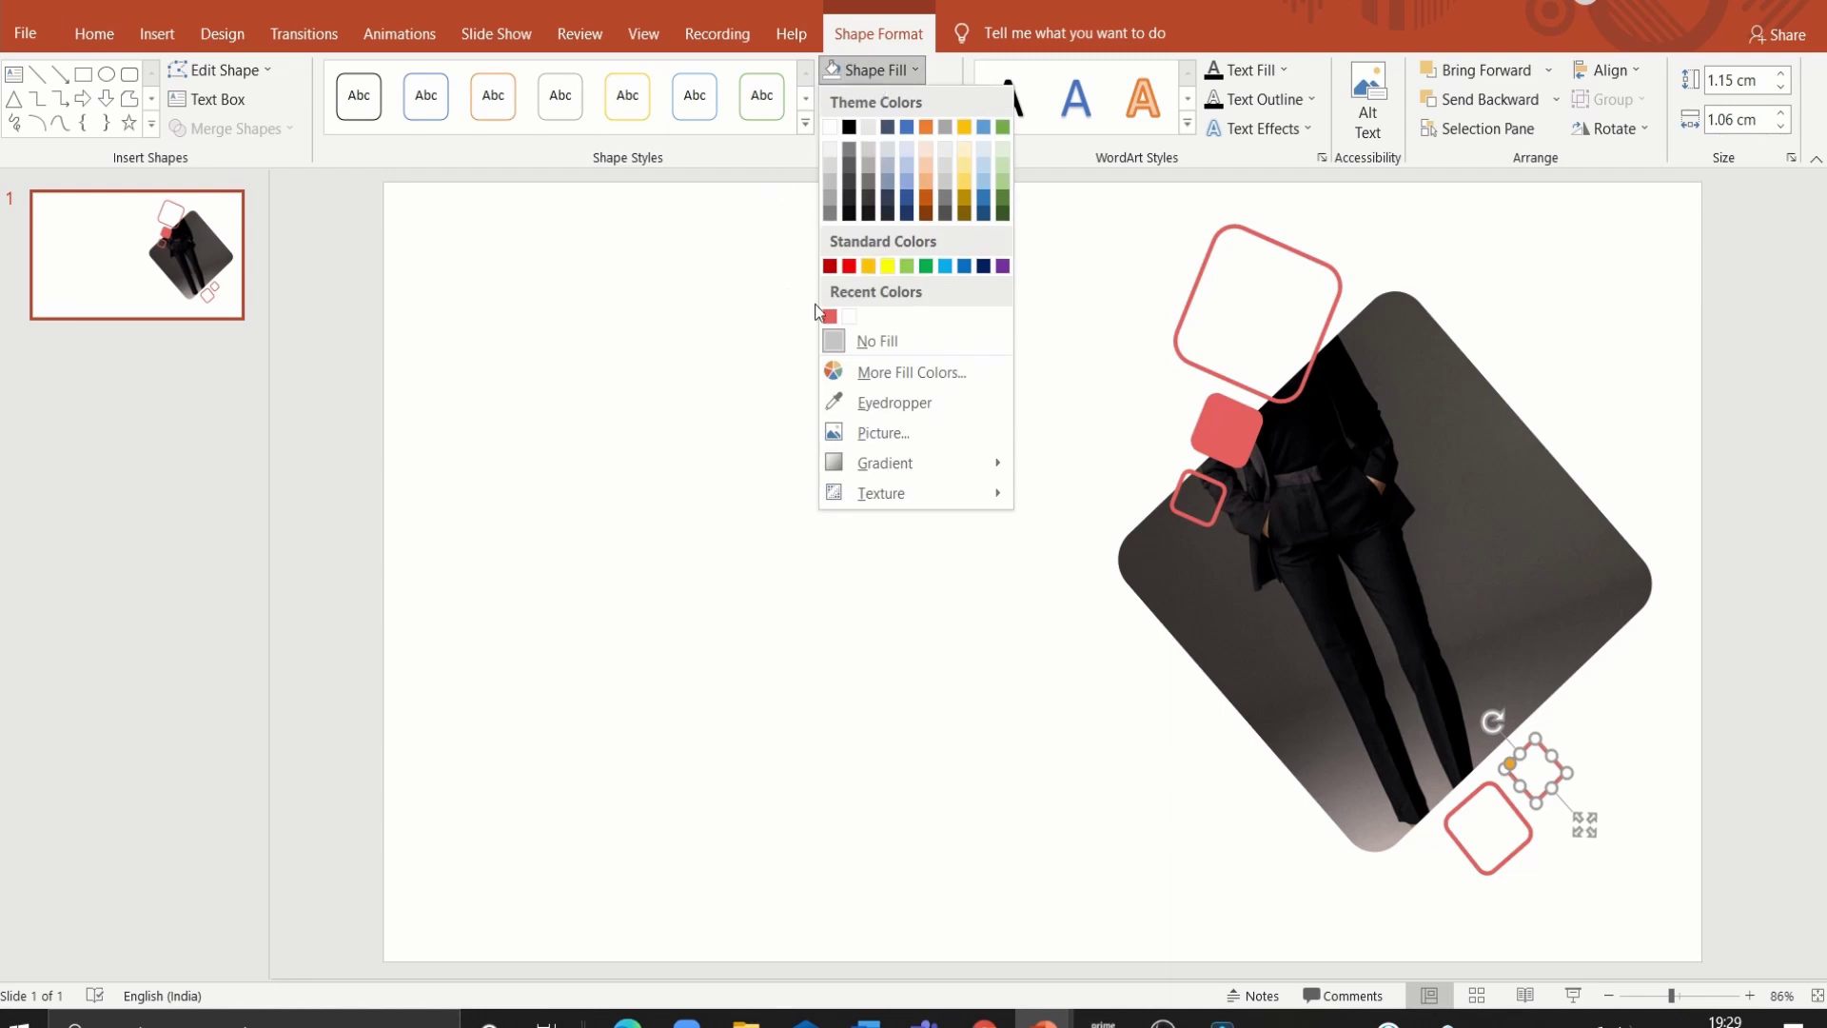
{"action": "left_click", "coordinate": [826, 314]}
{"action": "left_click", "coordinate": [940, 675]}
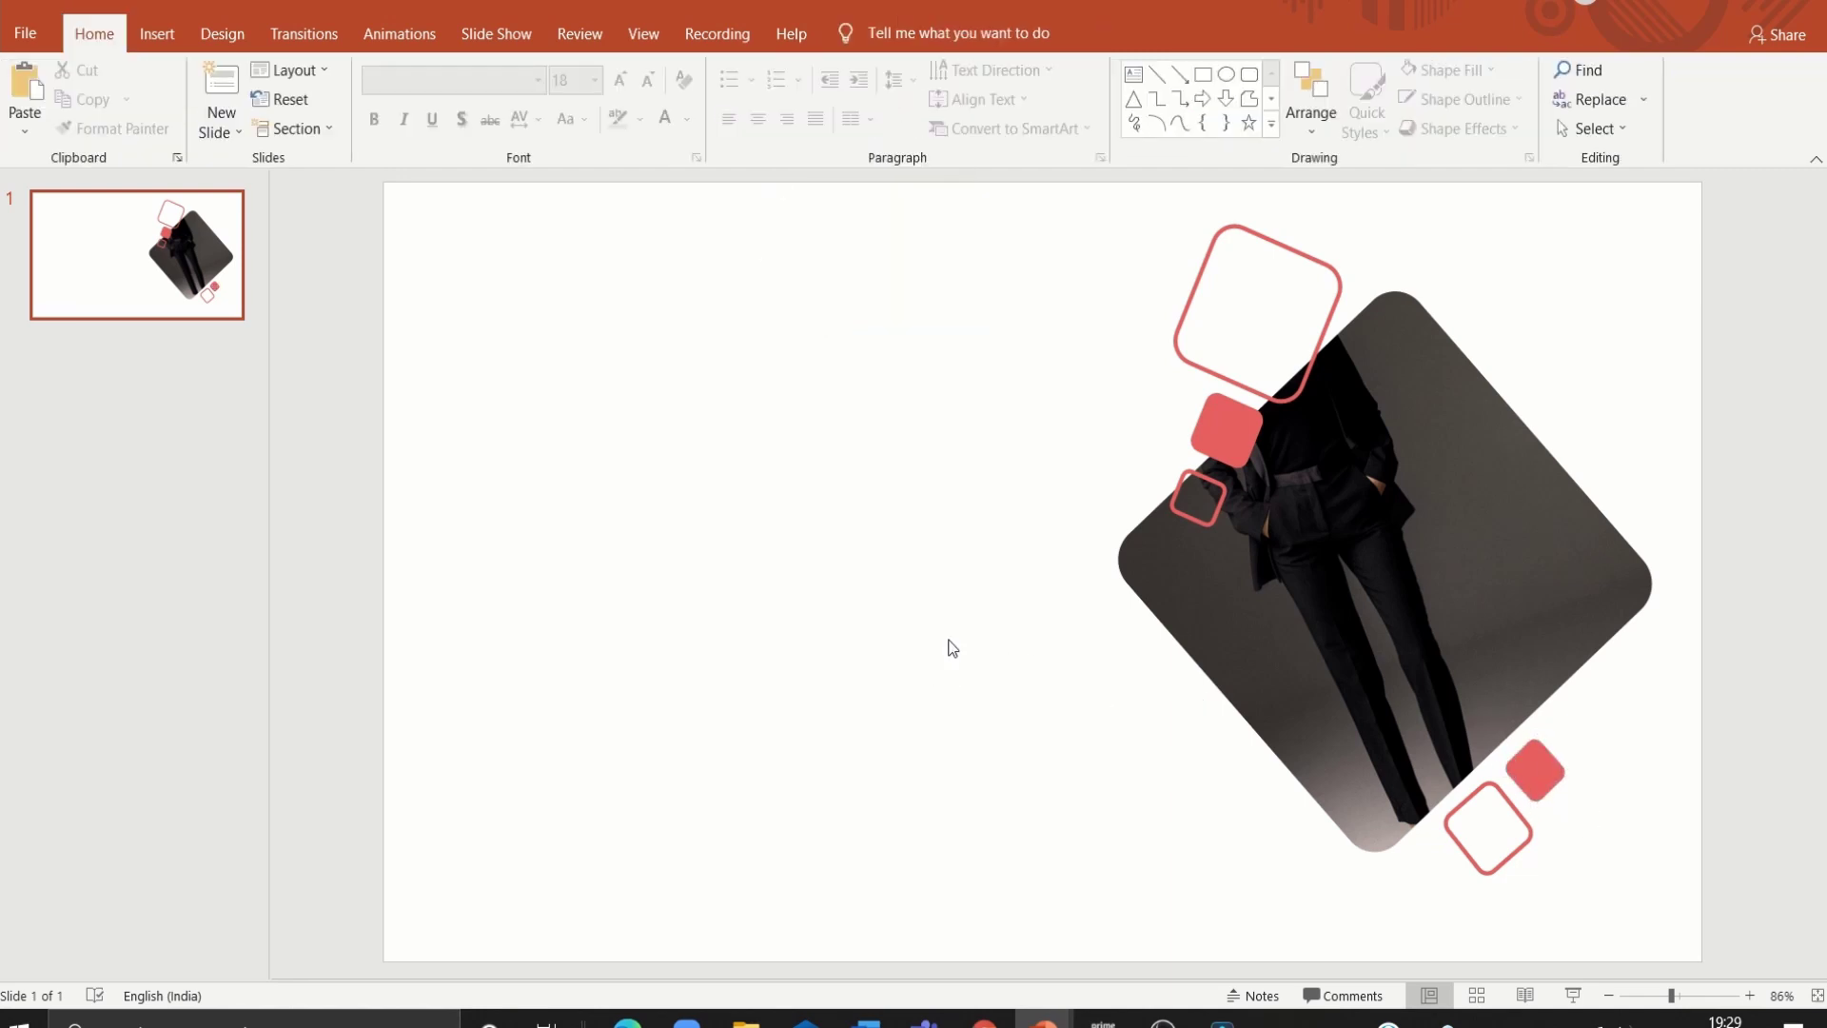
Step: Draw a red square with no outline left of the photo, rotated 45° into a diamond
{"action": "left_click", "coordinate": [1208, 73]}
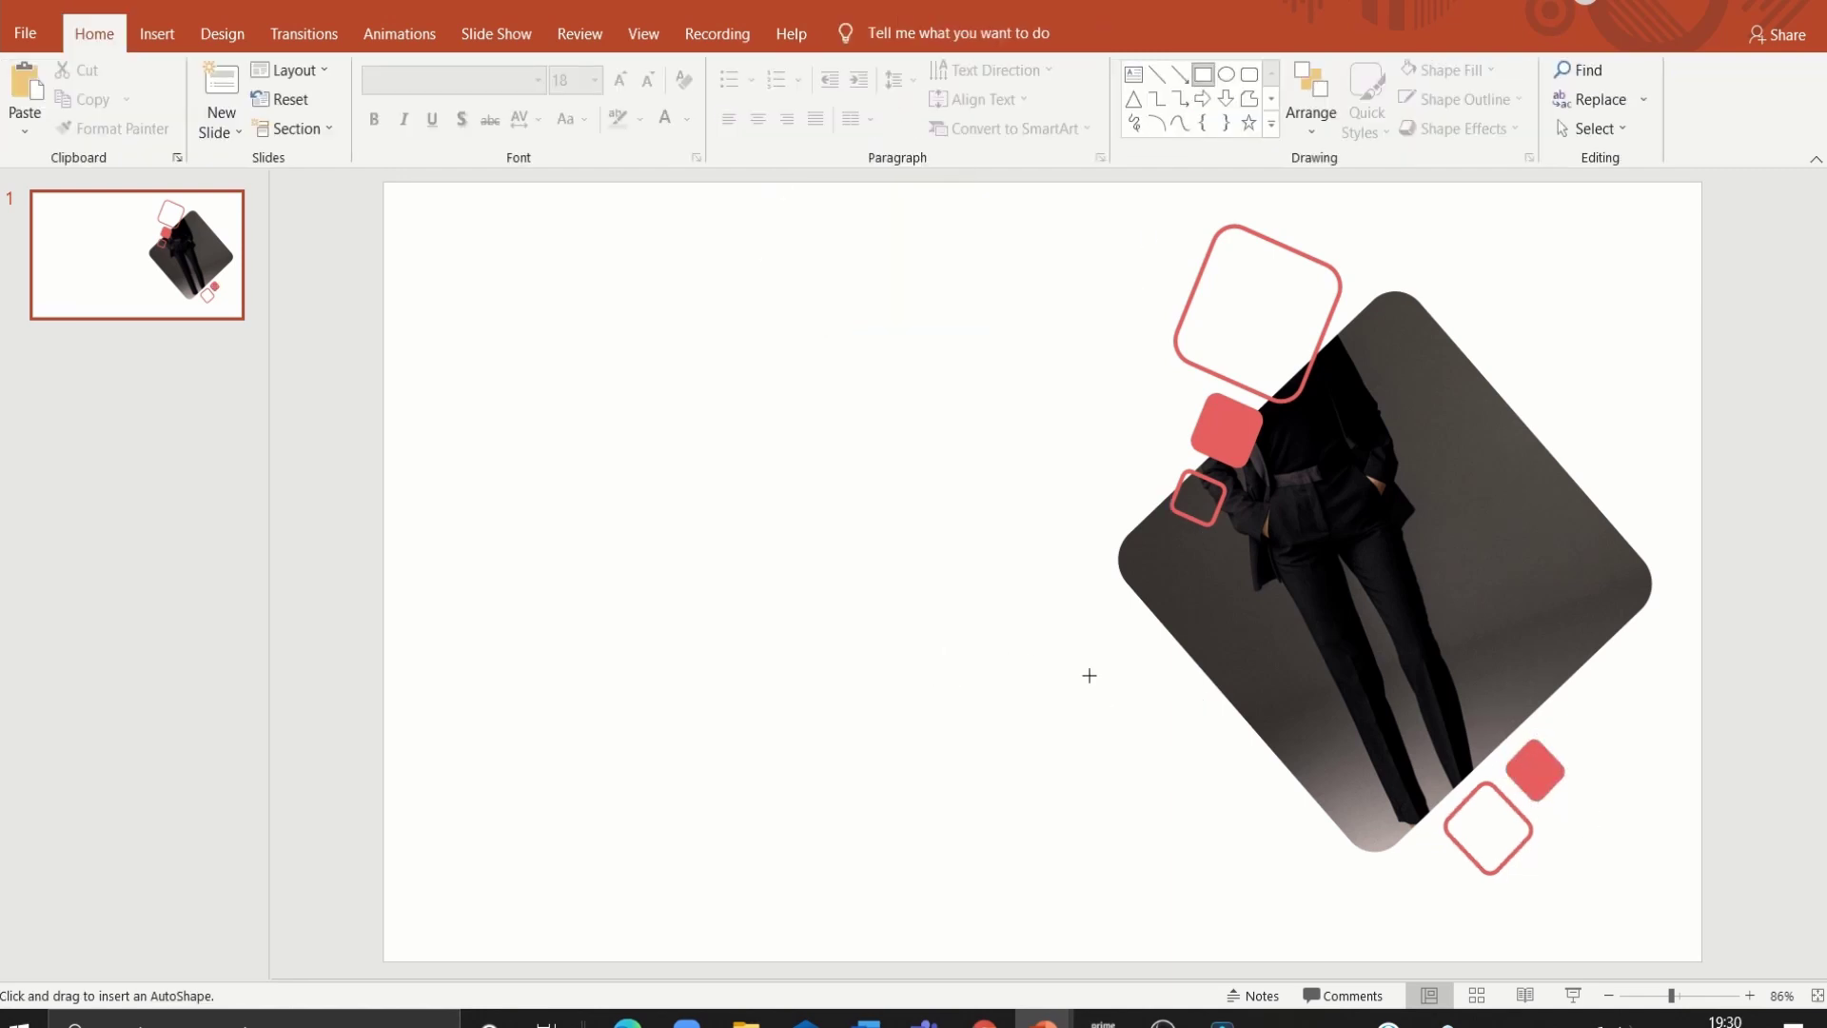
{"action": "left_click_drag", "start_coordinate": [1089, 605], "coordinate": [1180, 692]}
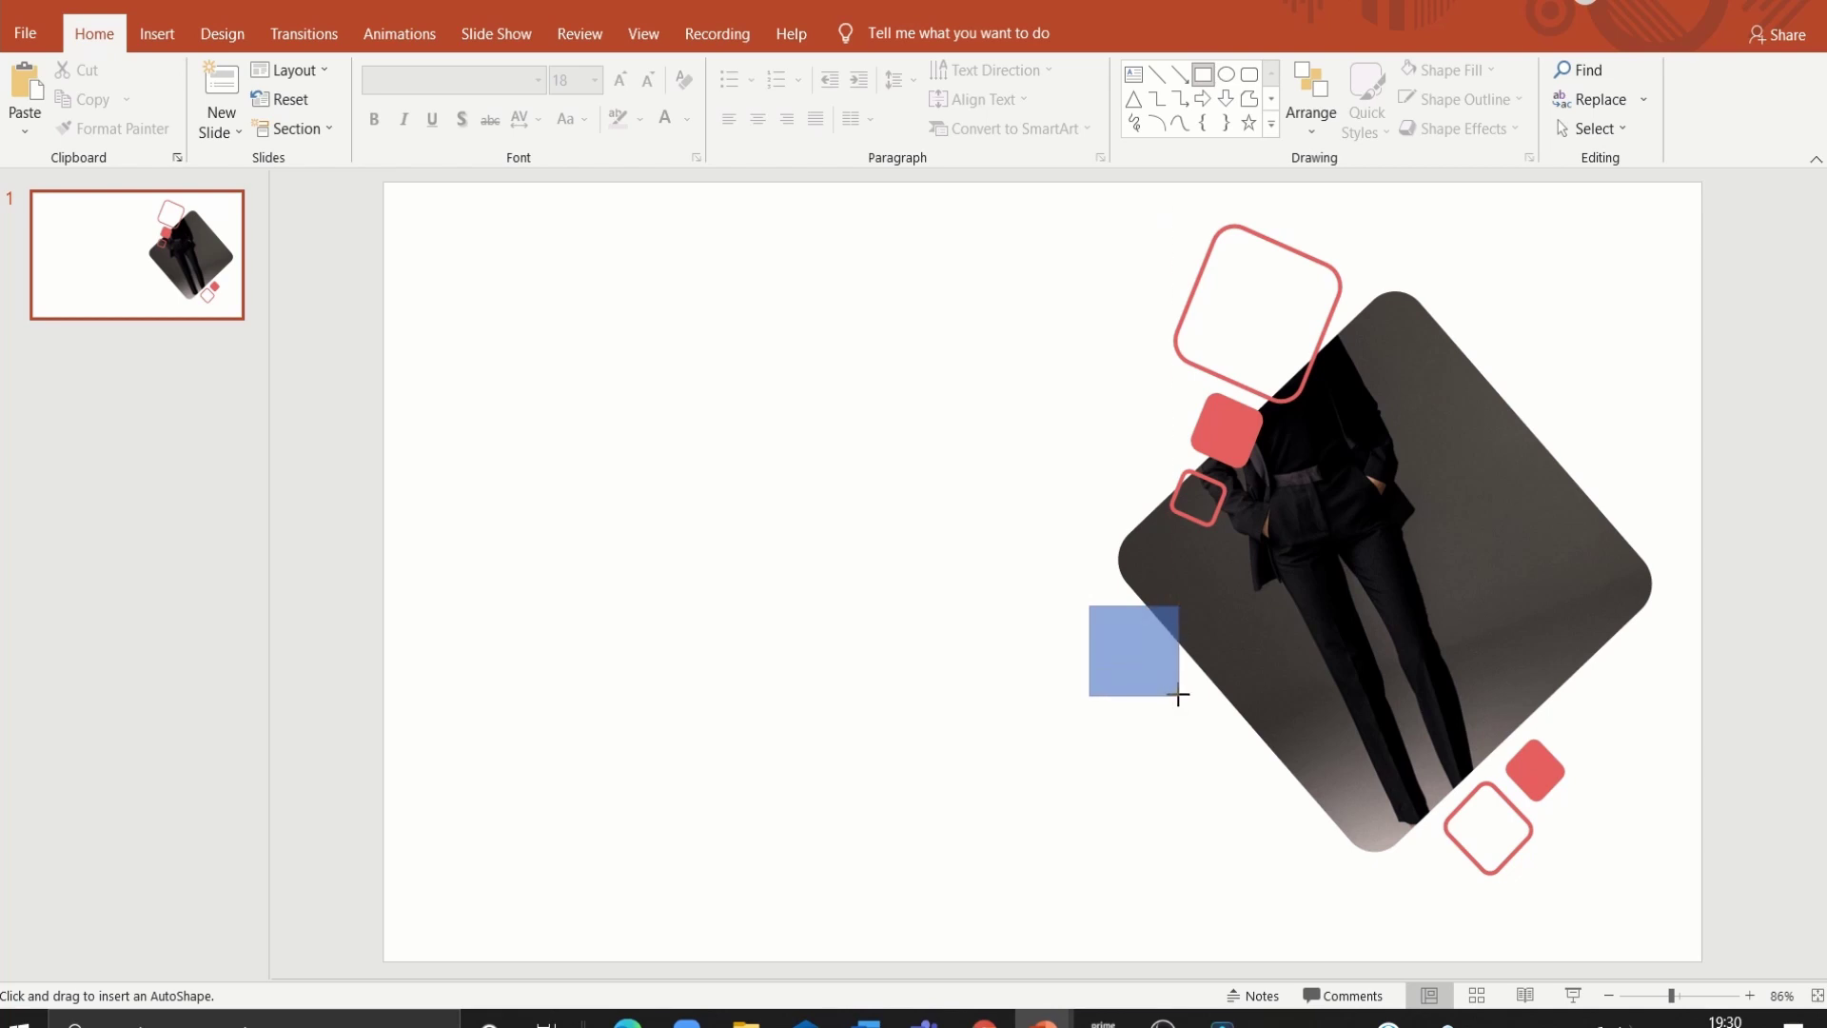
{"action": "left_click", "coordinate": [832, 69]}
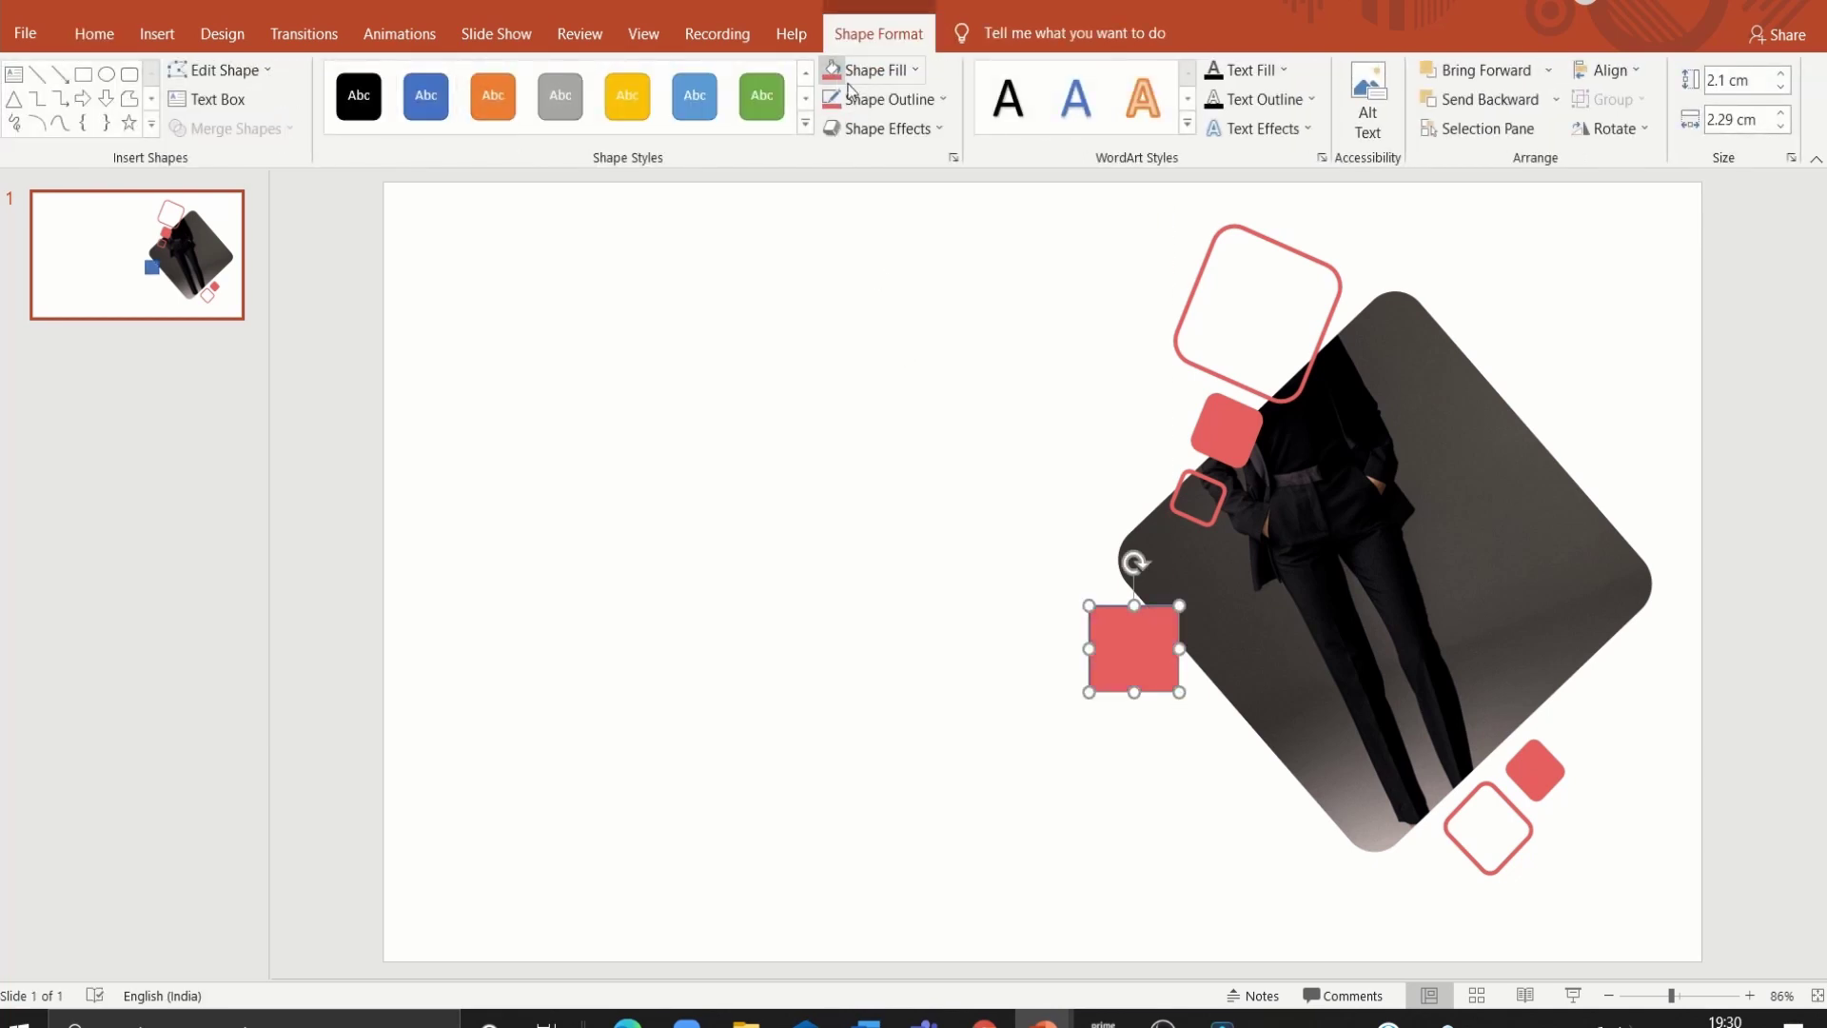
{"action": "left_click", "coordinate": [877, 105]}
{"action": "left_click", "coordinate": [900, 363]}
{"action": "left_click_drag", "start_coordinate": [1134, 563], "coordinate": [1191, 591]}
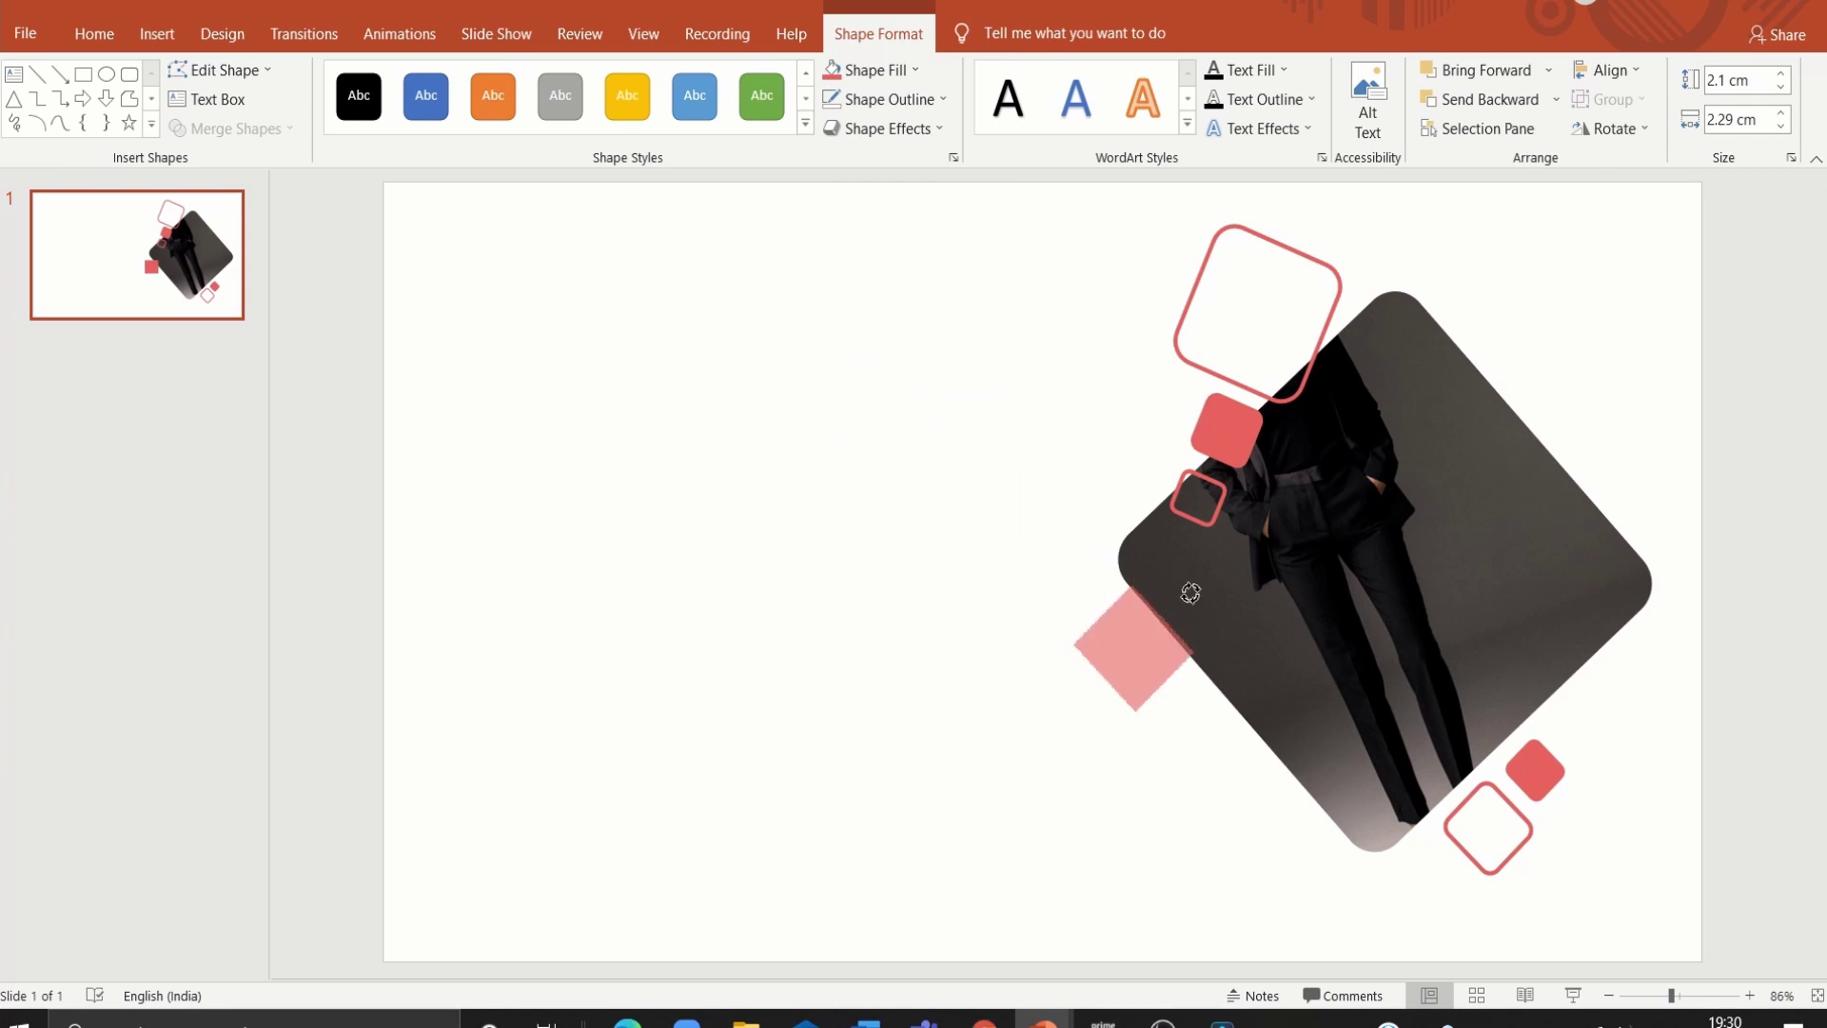
Step: Duplicate the red diamond twice into a diagonal row along the photo's lower-left edge
{"action": "left_click", "coordinate": [1144, 647]}
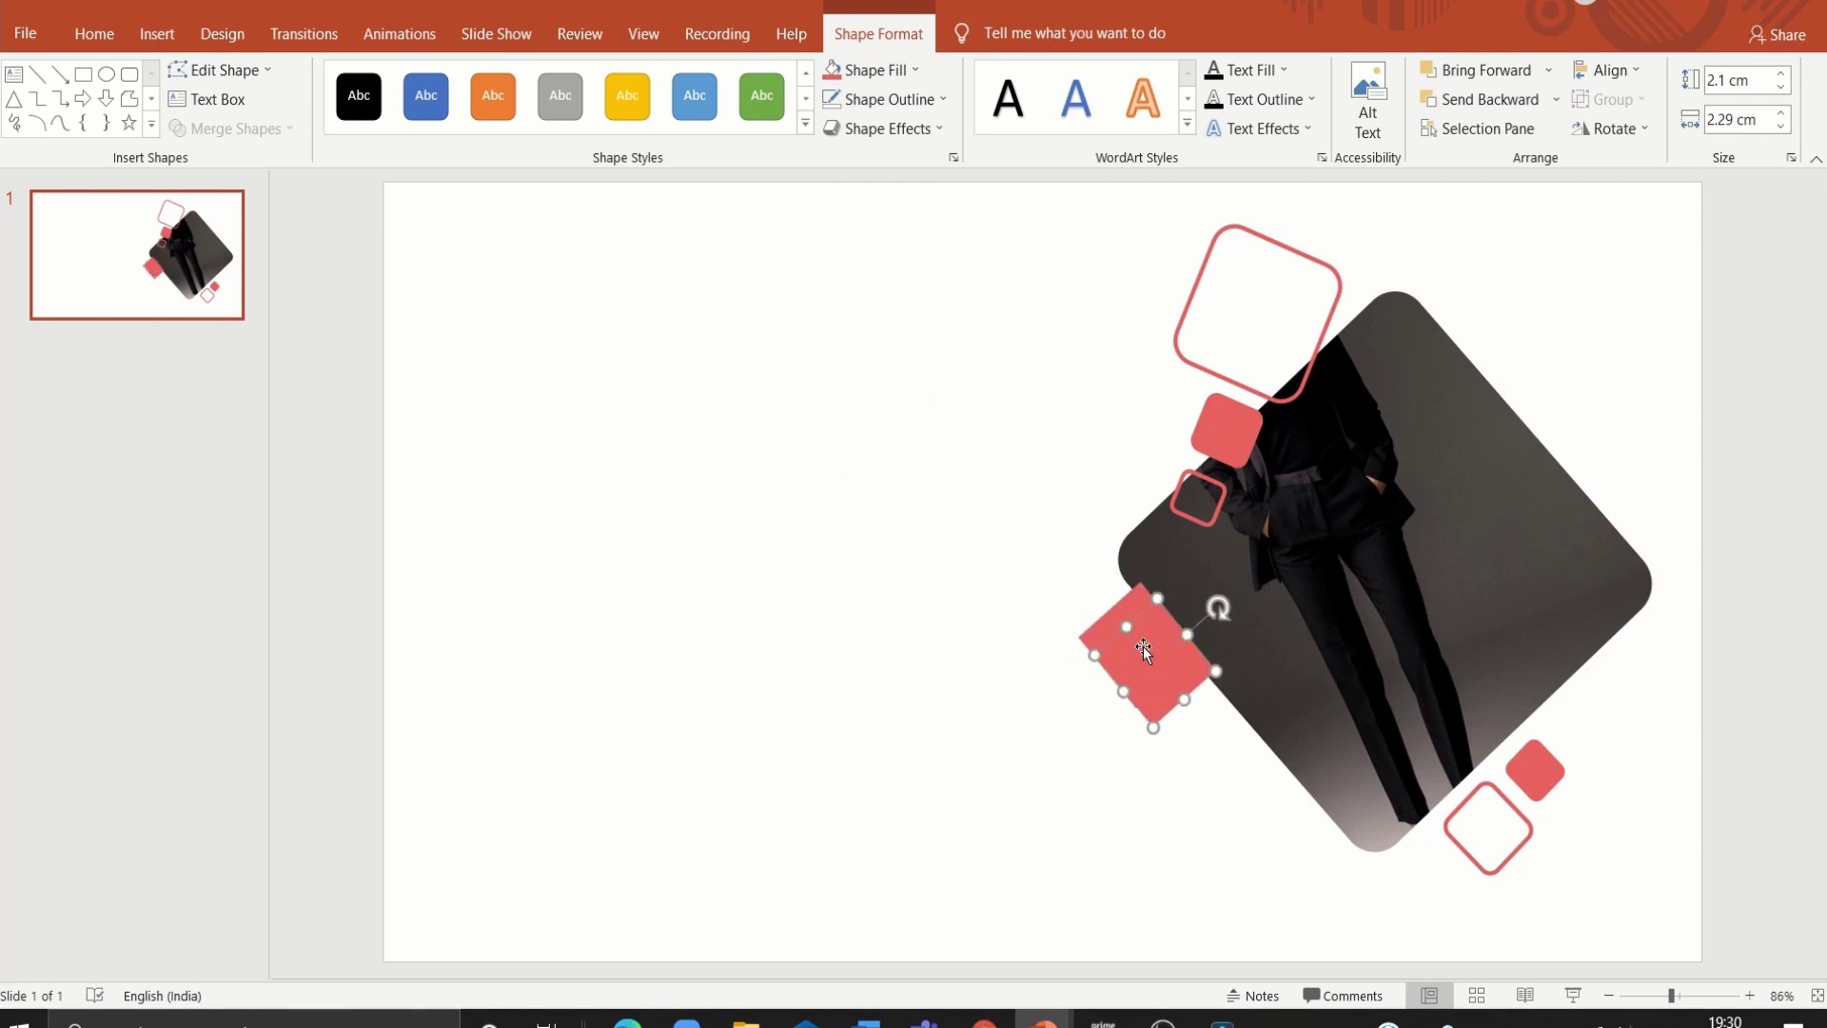
{"action": "left_click_drag", "start_coordinate": [1144, 648], "coordinate": [1219, 716]}
{"action": "left_click_drag", "start_coordinate": [1139, 659], "coordinate": [1127, 647]}
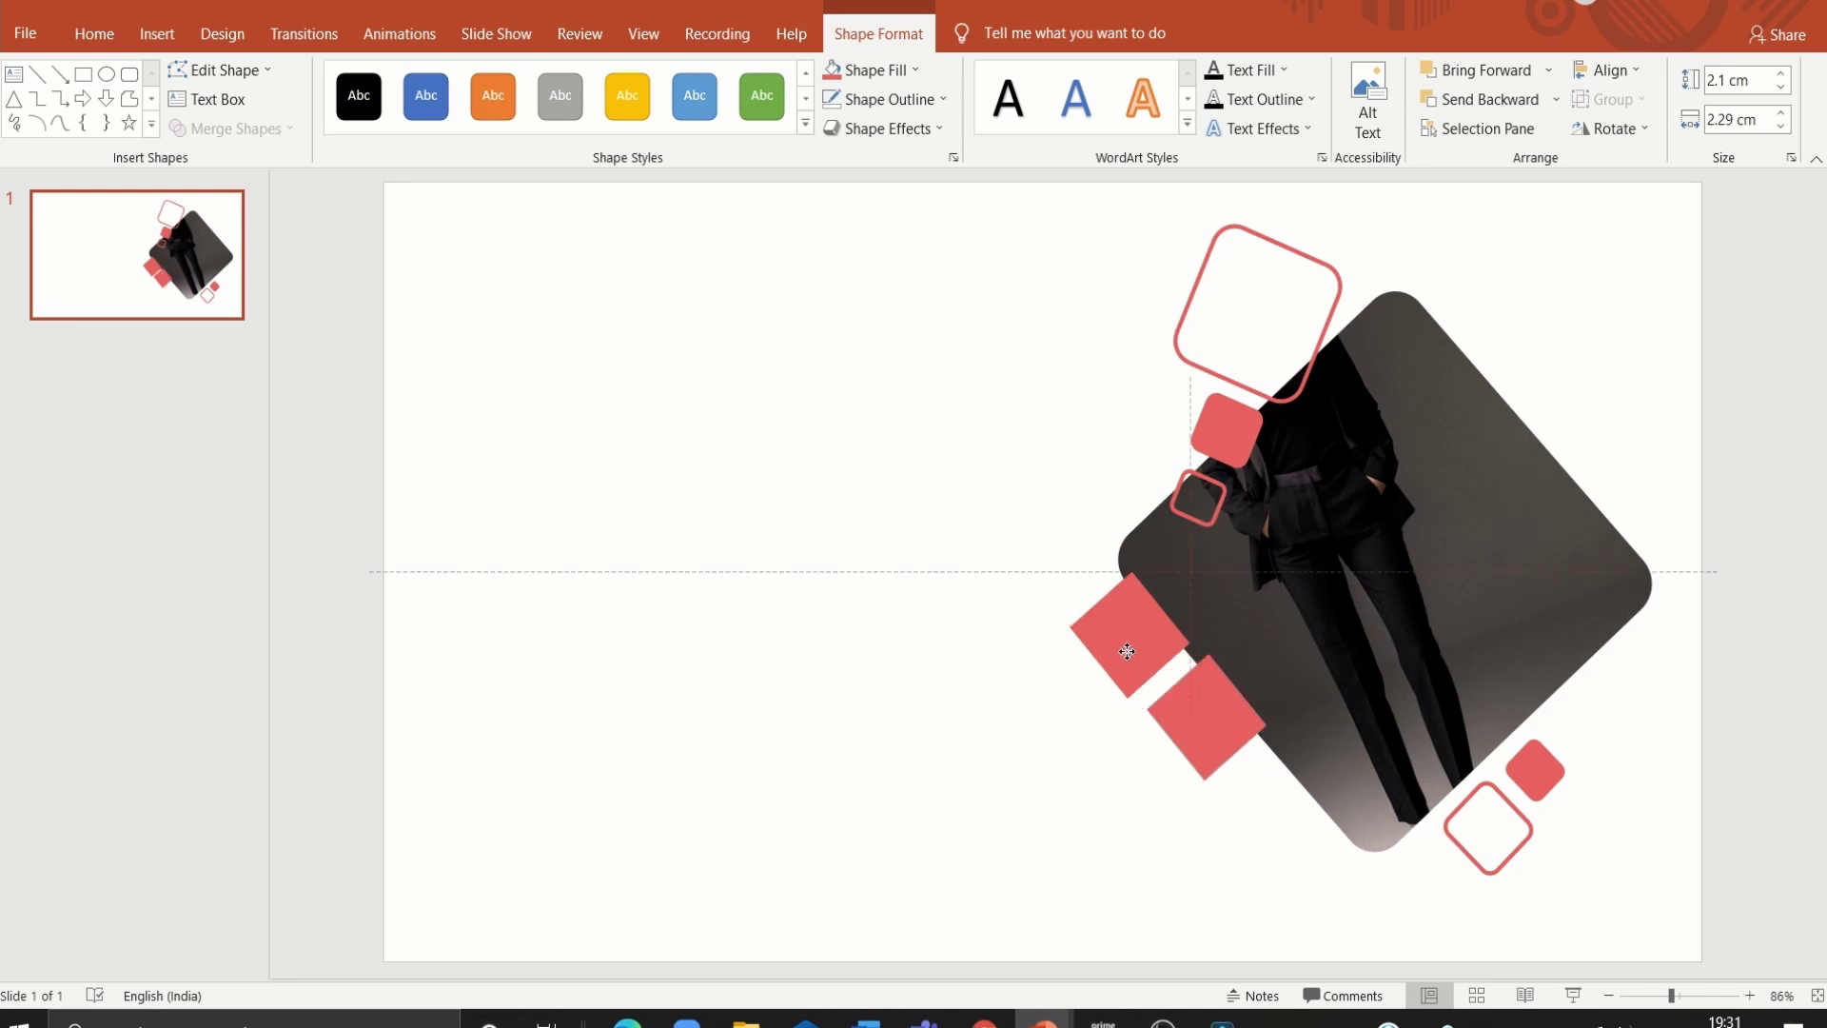
{"action": "mouse_move", "coordinate": [1209, 712]}
{"action": "left_mouse_down"}
{"action": "mouse_move", "coordinate": [1196, 702]}
{"action": "mouse_move", "coordinate": [1284, 810]}
{"action": "left_mouse_up"}
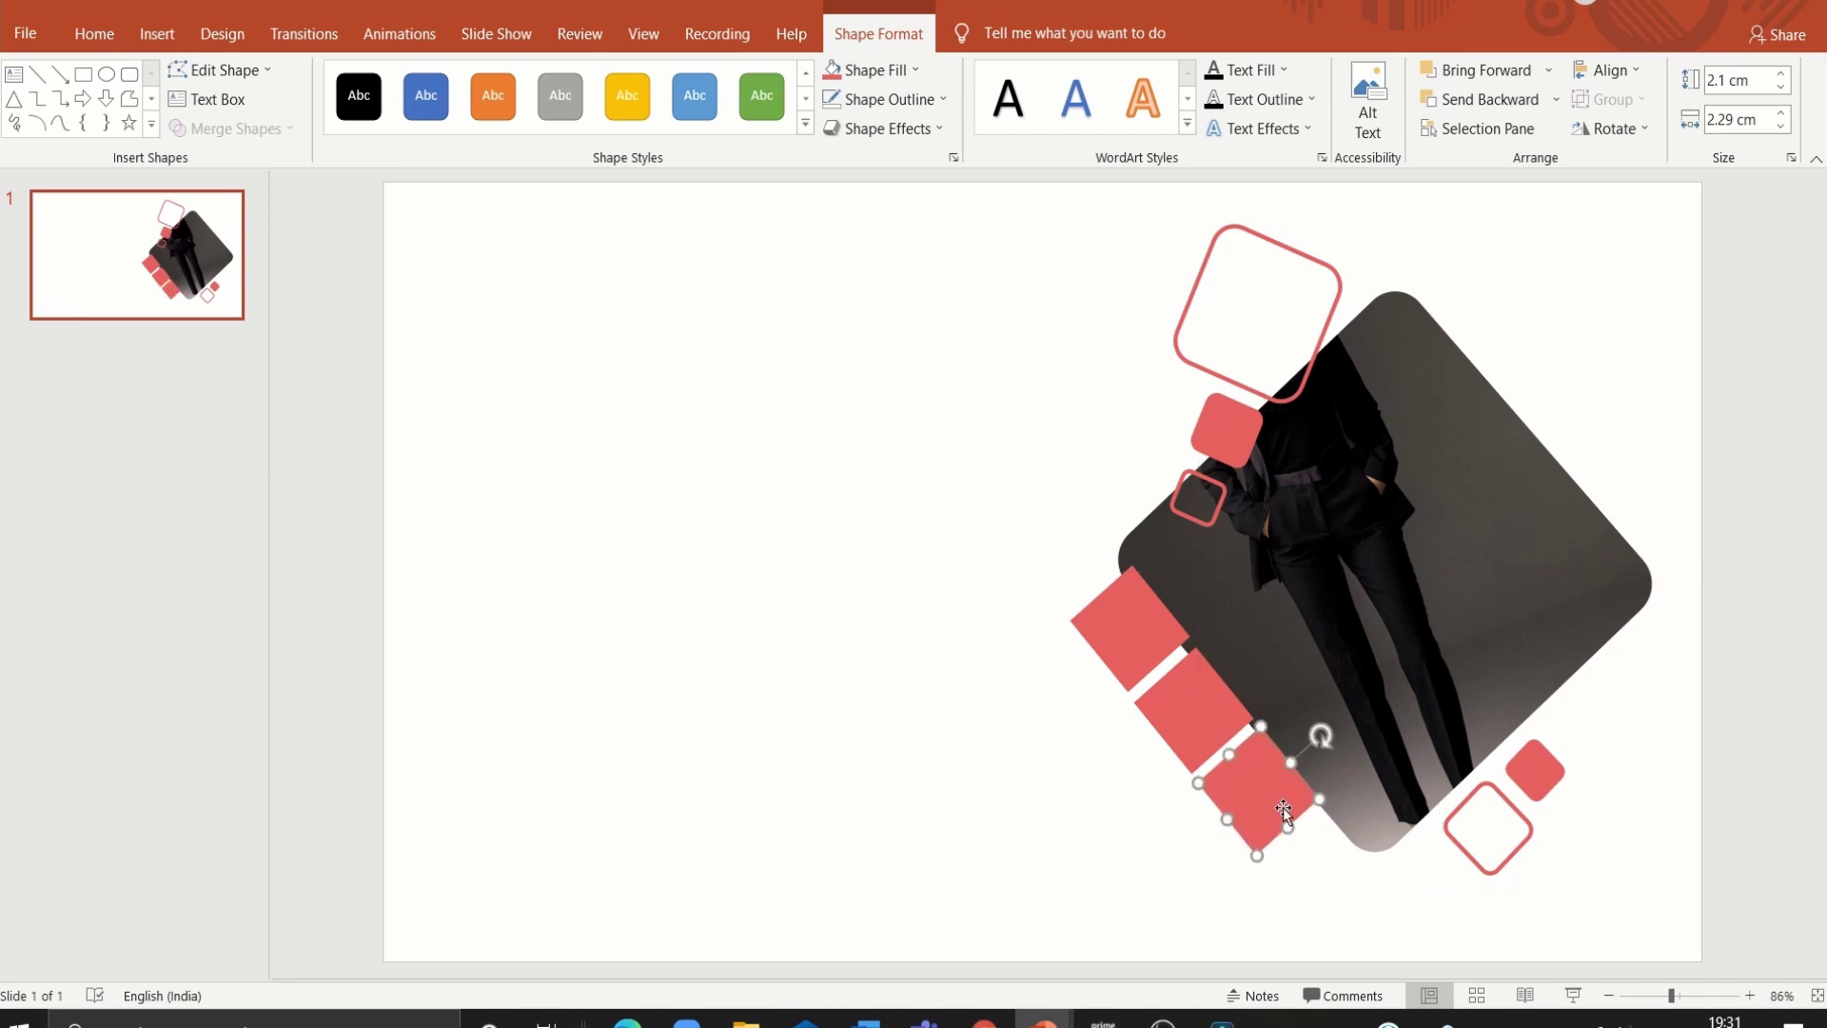
{"action": "left_click", "coordinate": [1172, 705], "text": "shift"}
{"action": "left_click", "coordinate": [1113, 632], "text": "shift"}
{"action": "right_click", "coordinate": [1113, 632]}
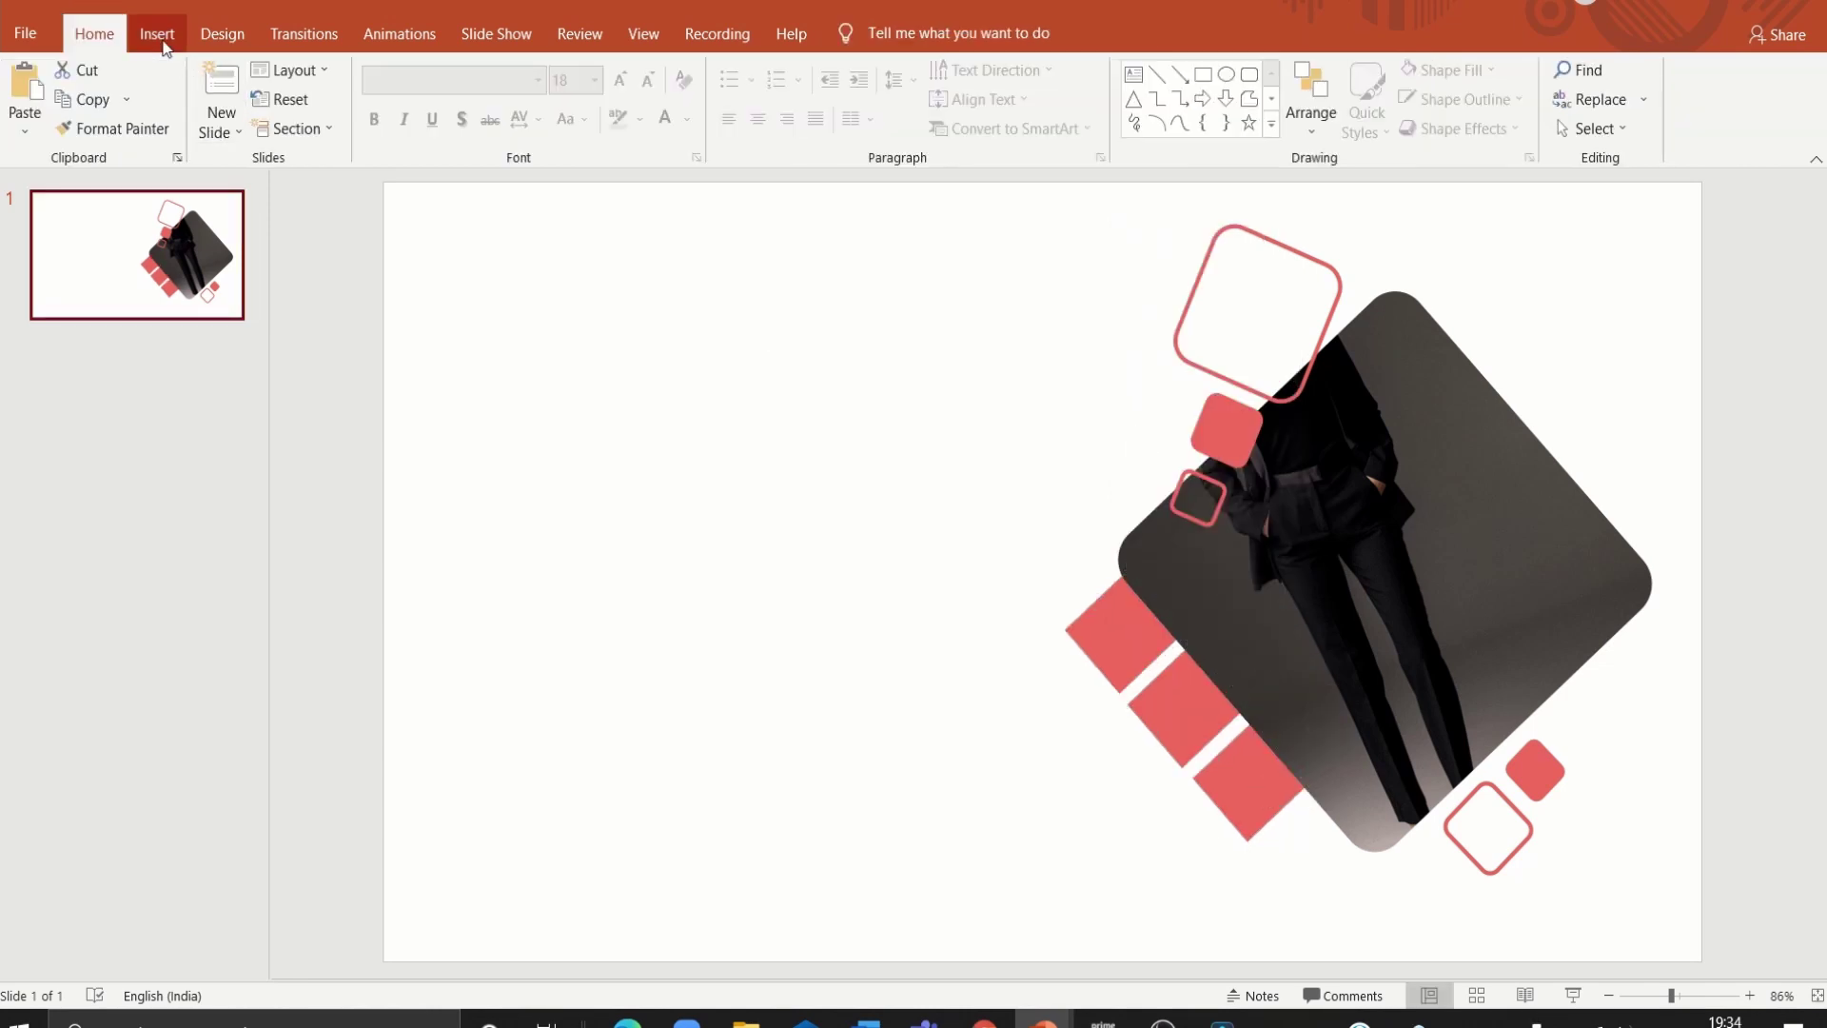
{"action": "left_click", "coordinate": [157, 35]}
Step: Insert the head-with-gears, lightbulb and target icons from the icon library
{"action": "left_click", "coordinate": [411, 95]}
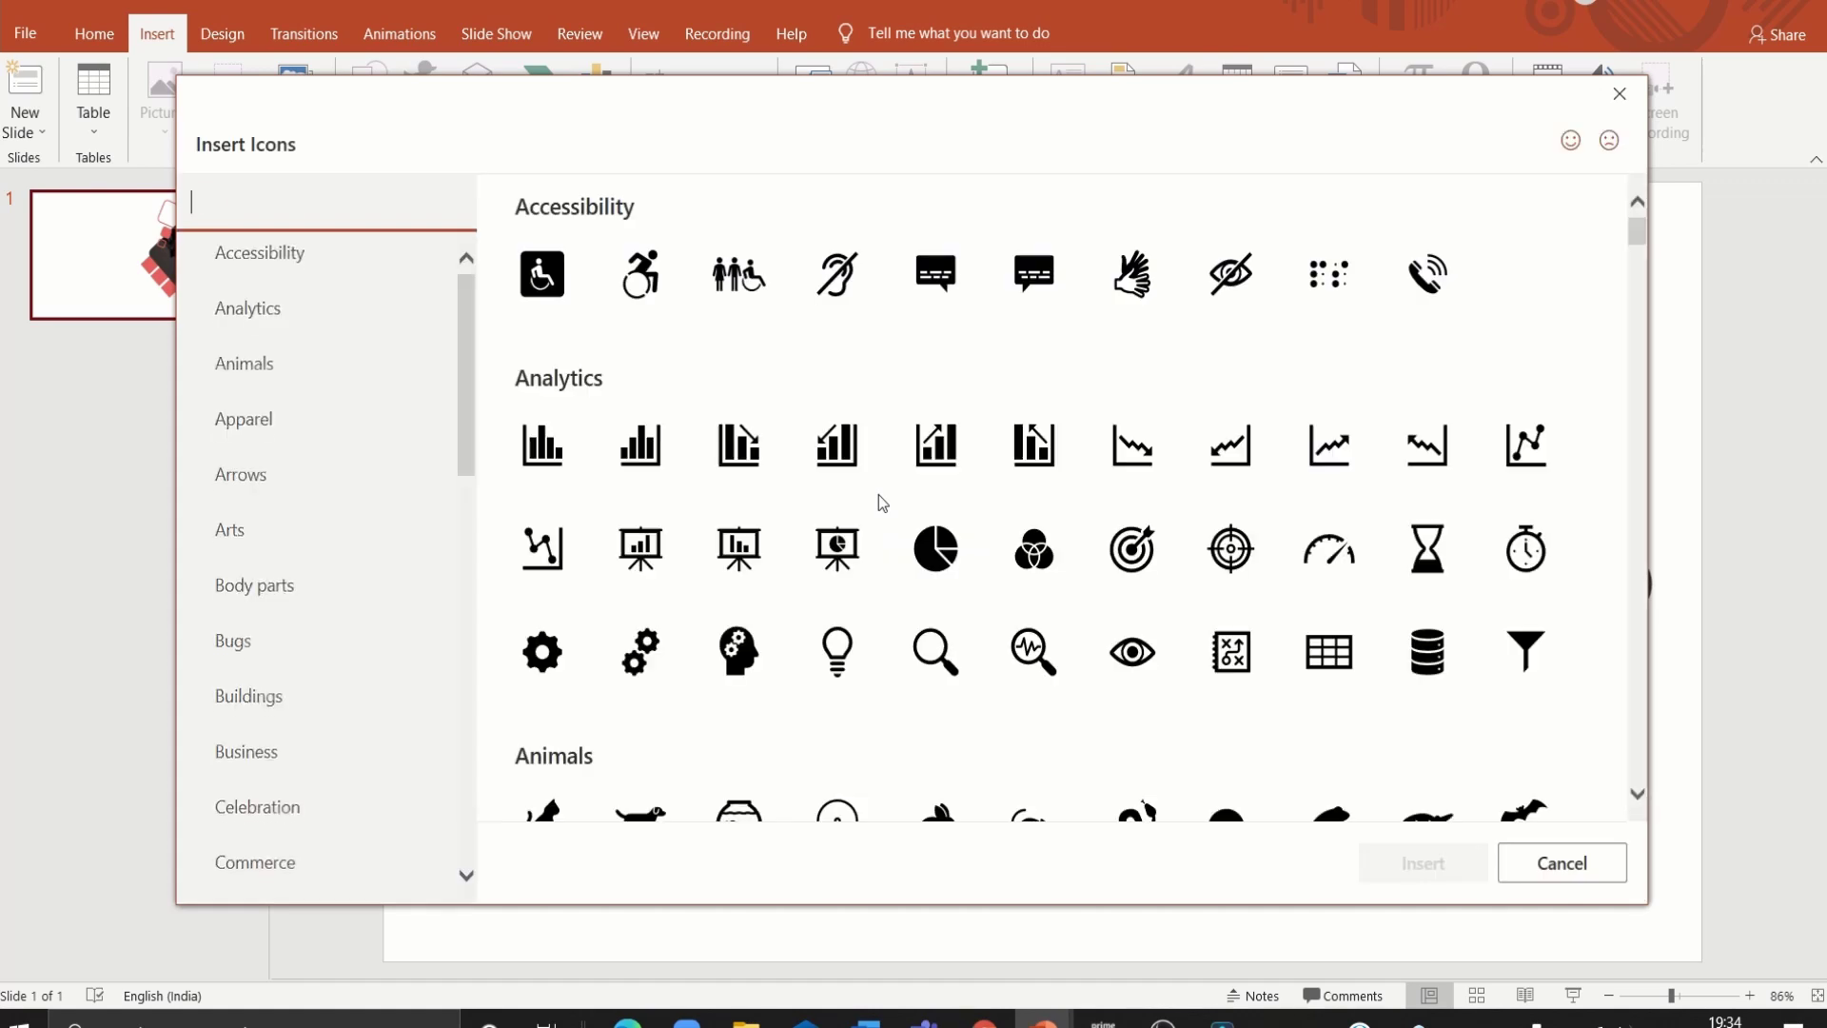
{"action": "left_click", "coordinate": [738, 655]}
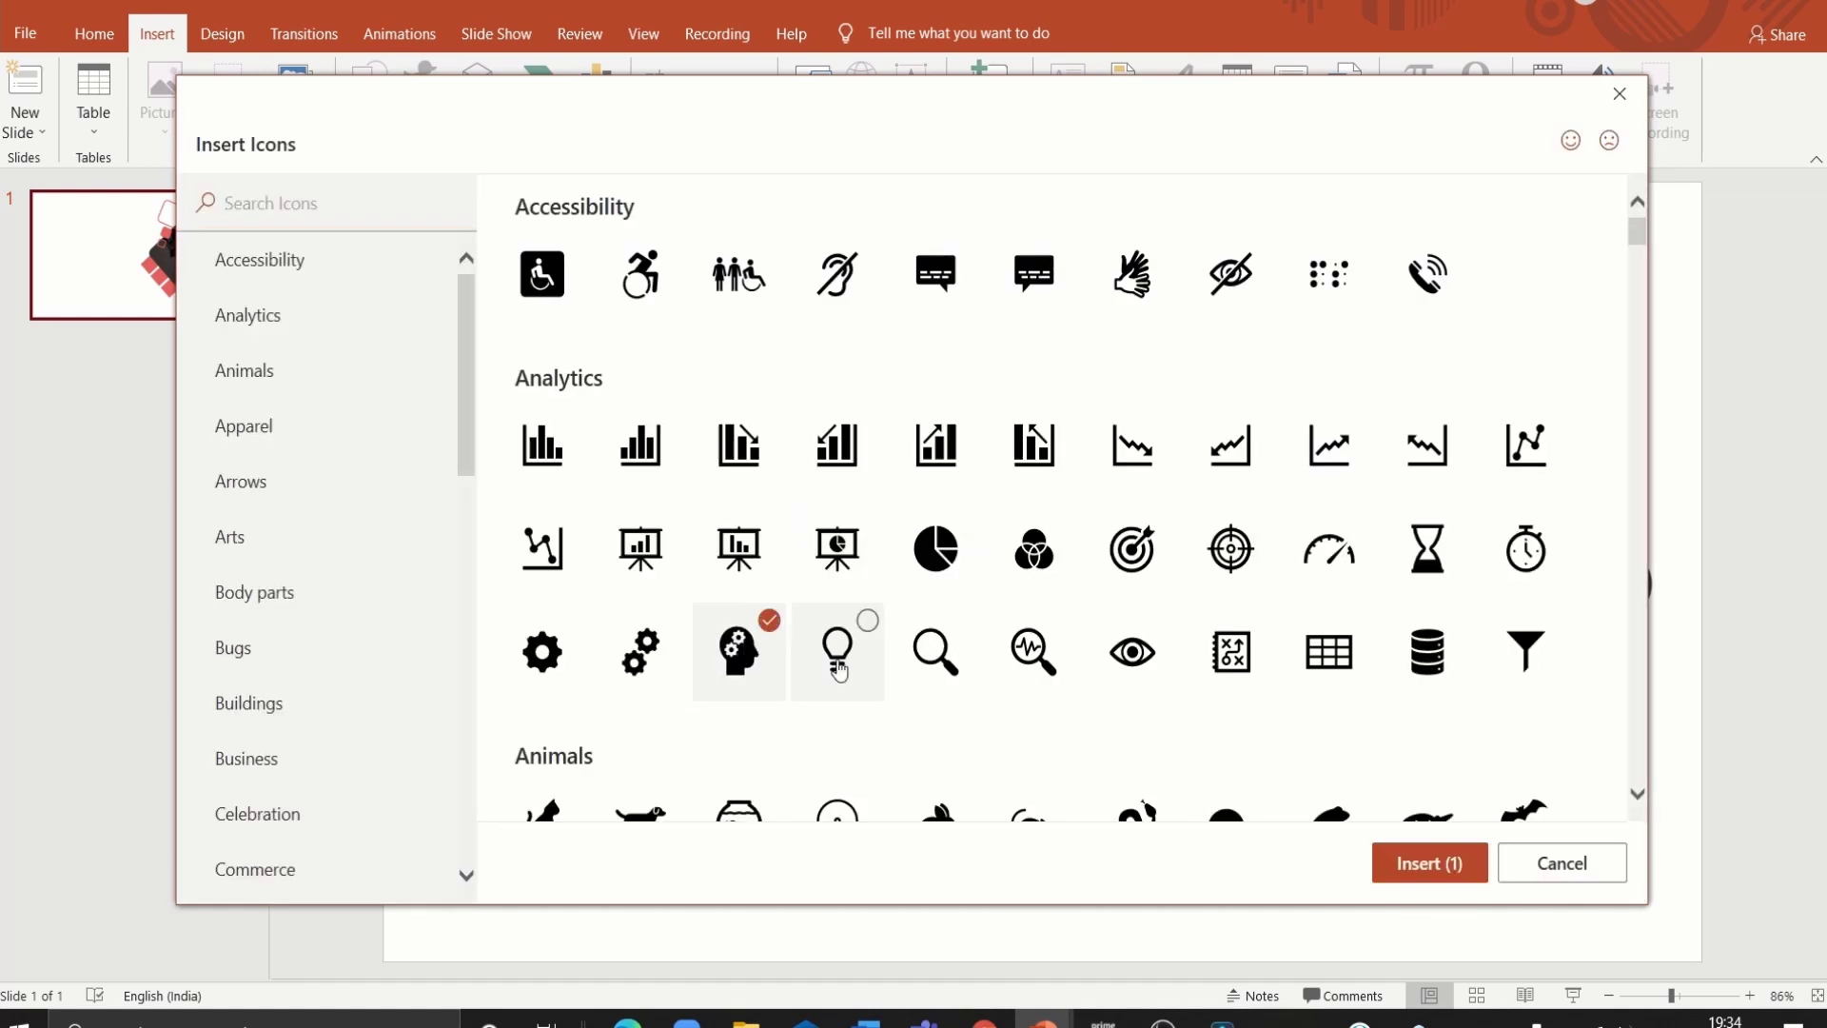
{"action": "left_click", "coordinate": [1395, 863]}
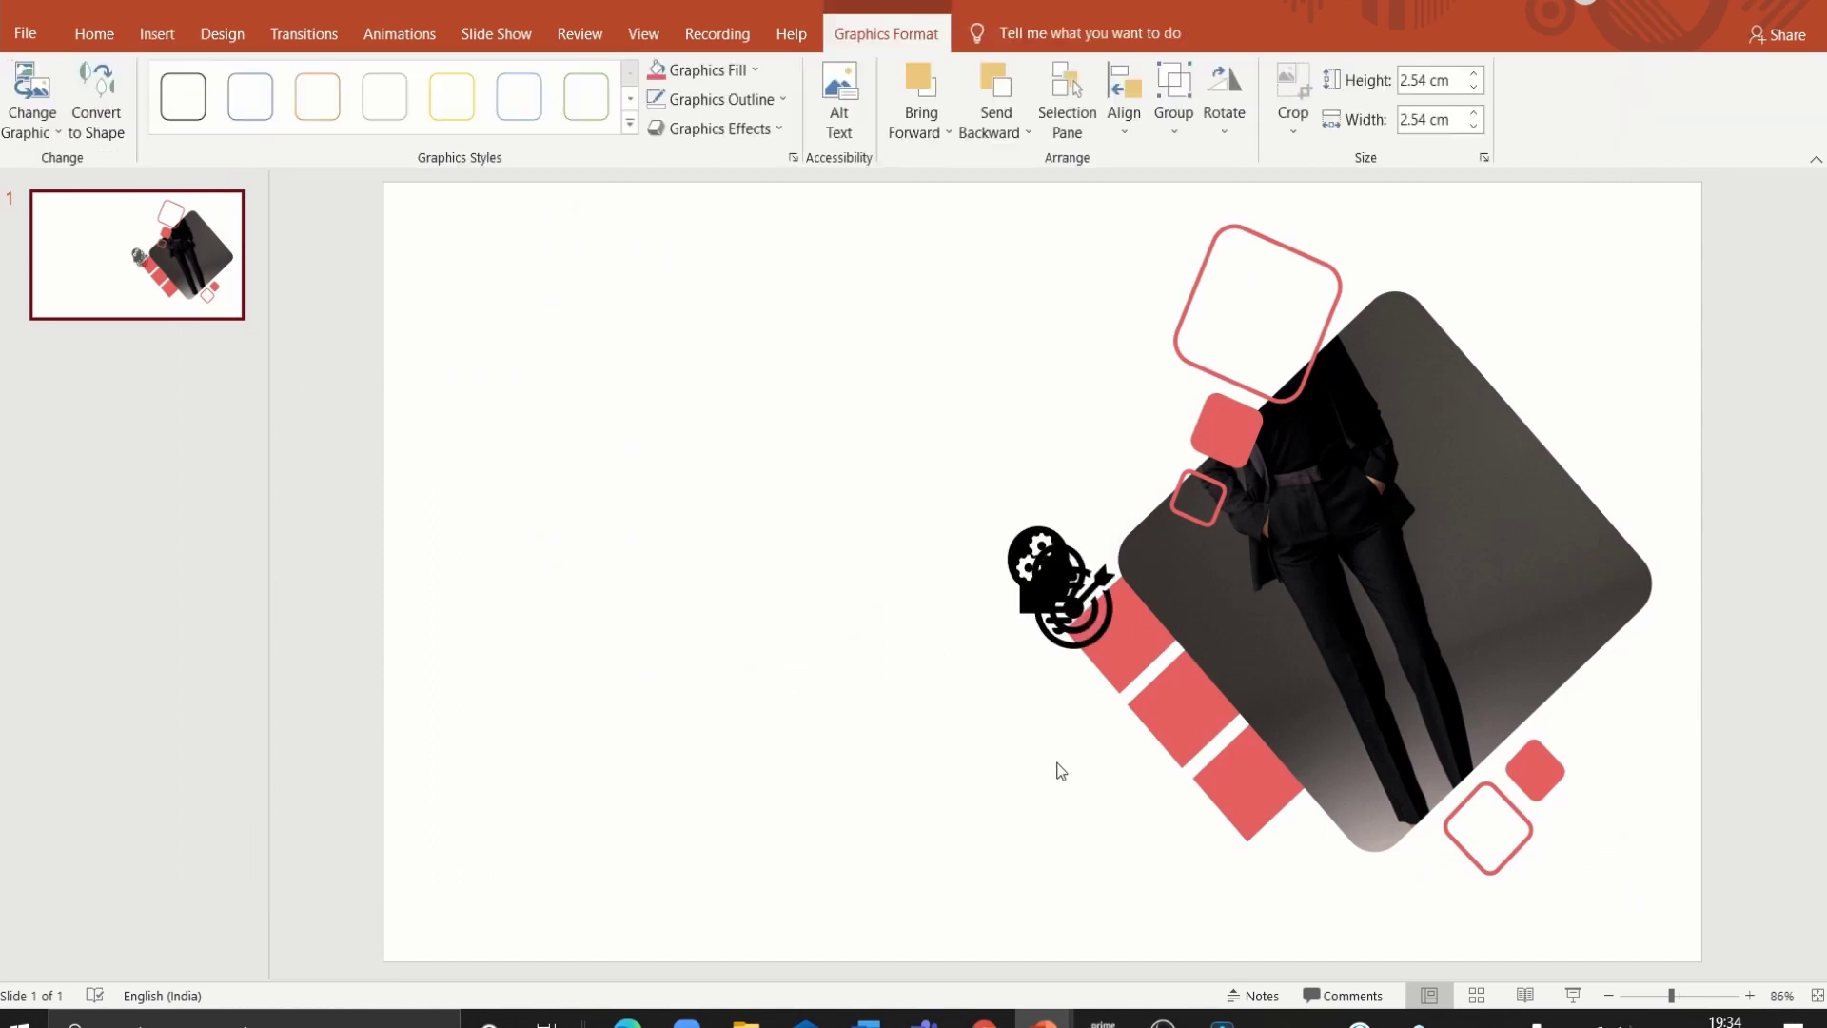
Step: Place the target, lightbulb and head-with-gears icons onto the bottom, middle and top red squares
{"action": "left_click", "coordinate": [959, 574]}
{"action": "left_click", "coordinate": [1024, 545]}
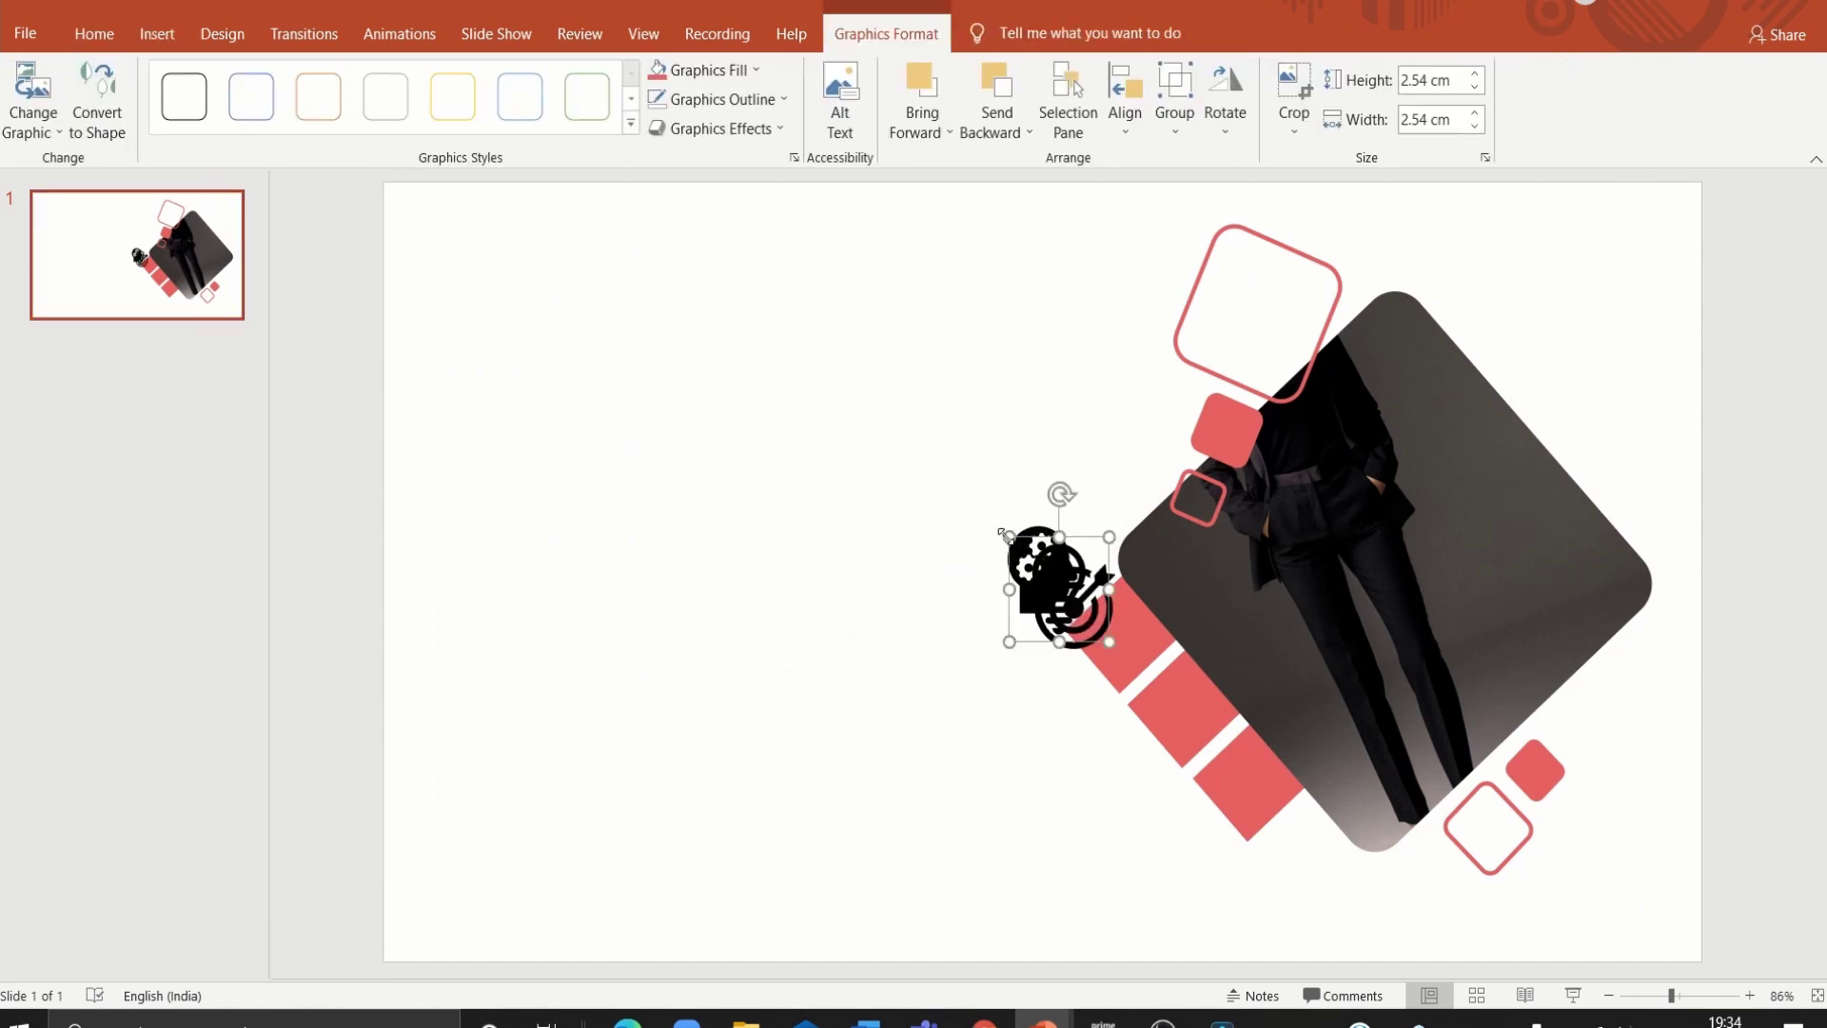
{"action": "left_click_drag", "start_coordinate": [1113, 628], "coordinate": [1242, 773]}
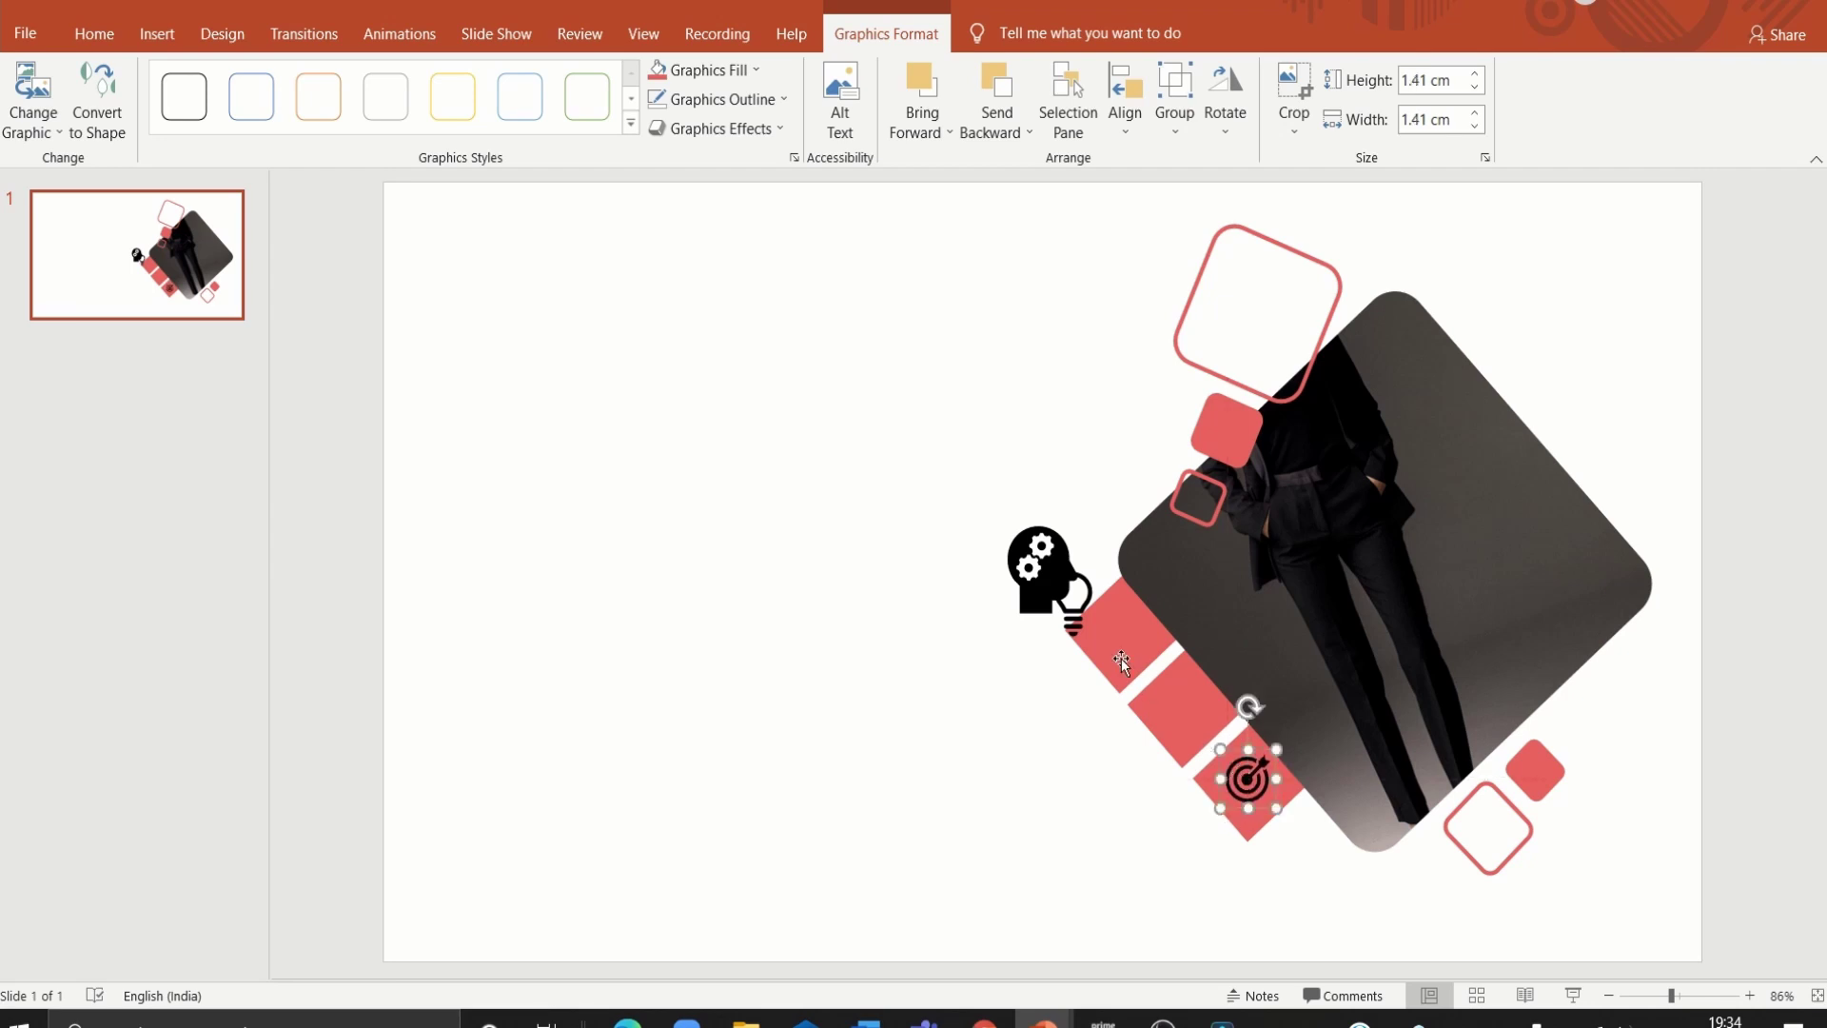
{"action": "left_click", "coordinate": [1091, 609]}
{"action": "mouse_move", "coordinate": [1091, 609]}
{"action": "left_mouse_down"}
{"action": "mouse_move", "coordinate": [1197, 724]}
{"action": "mouse_move", "coordinate": [1160, 683]}
{"action": "left_mouse_up"}
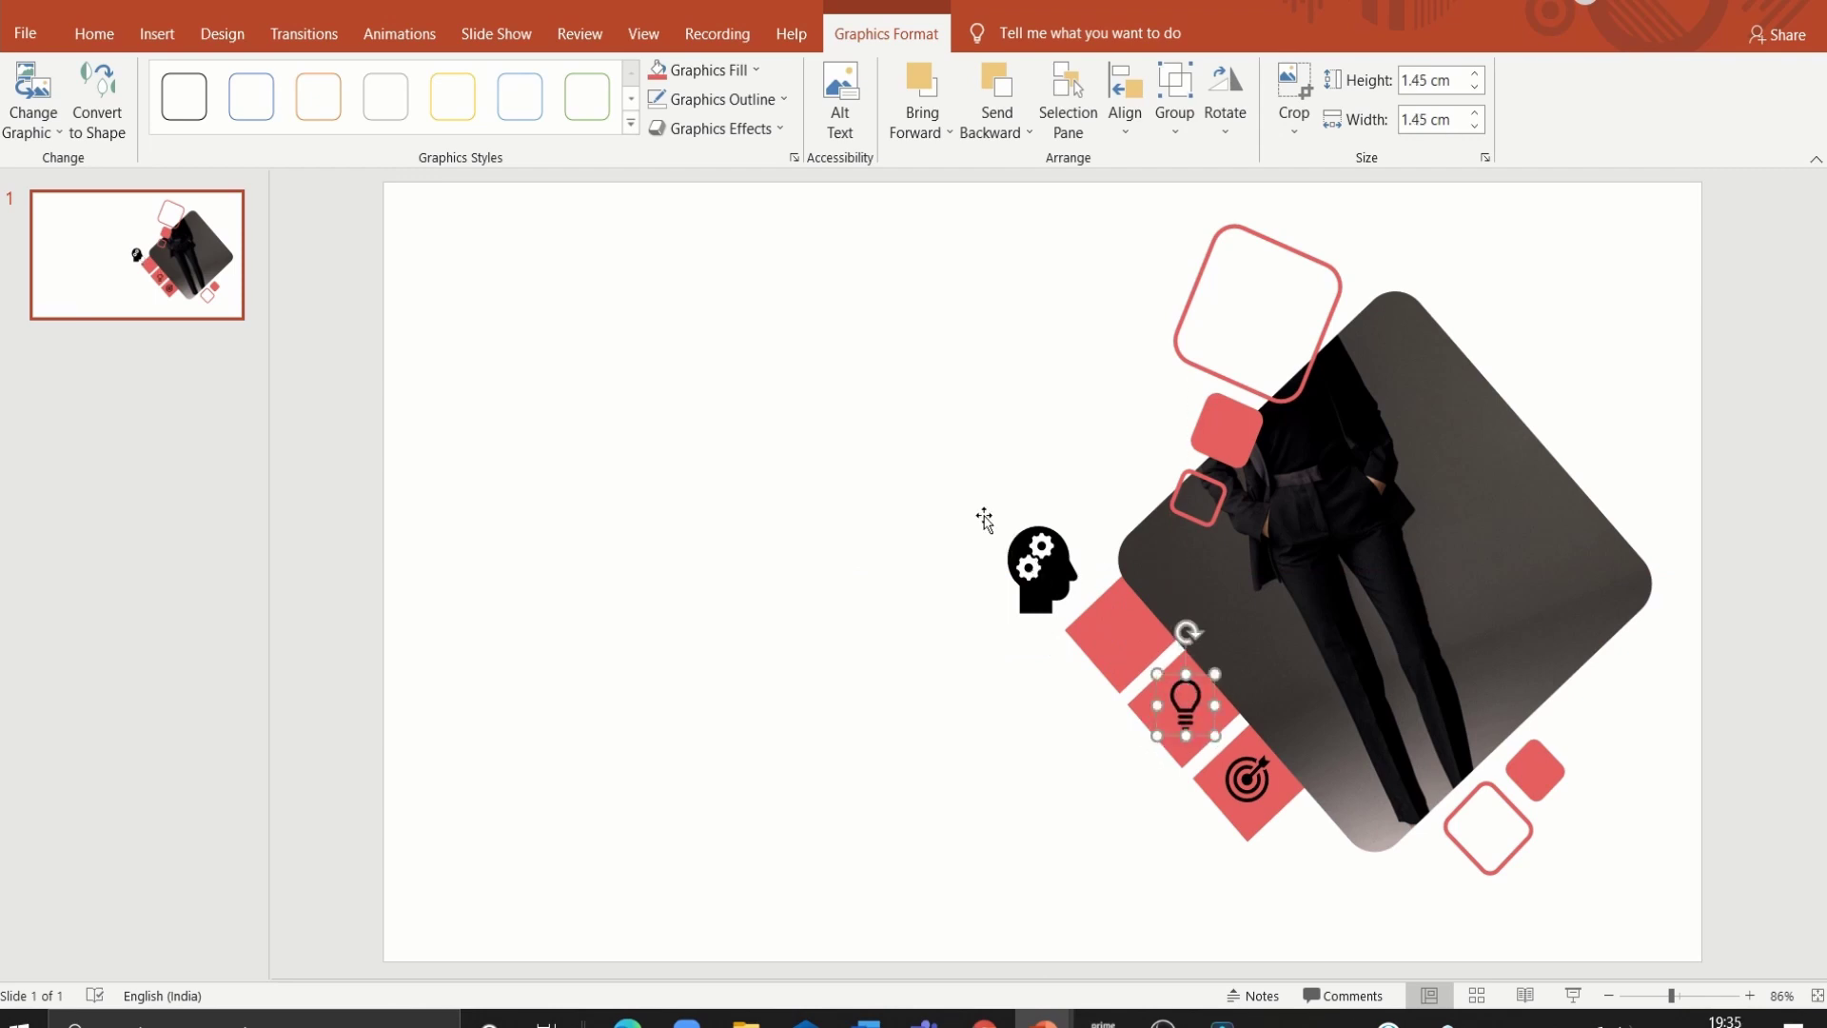
{"action": "left_click", "coordinate": [1016, 544]}
{"action": "left_click_drag", "start_coordinate": [992, 519], "coordinate": [1121, 612]}
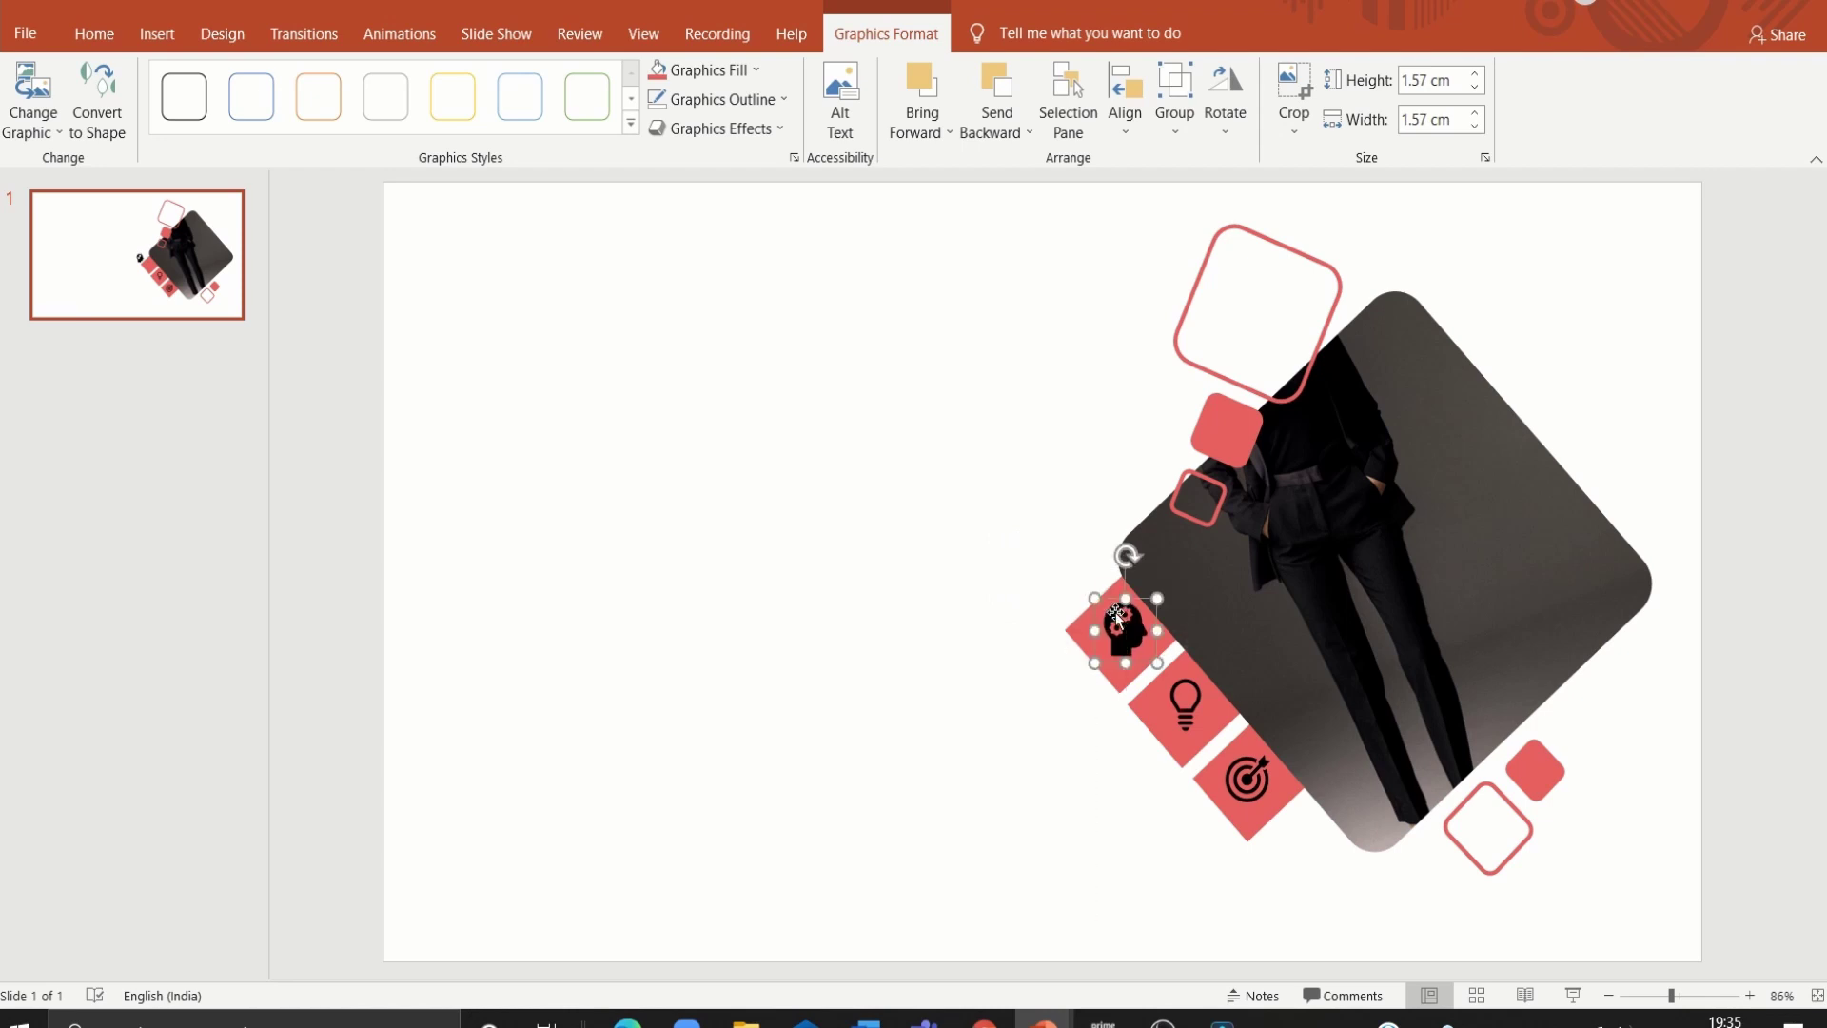
Step: Recolour all three icons white
{"action": "left_click", "coordinate": [1189, 697], "text": "shift"}
{"action": "left_click", "coordinate": [1247, 779], "text": "shift"}
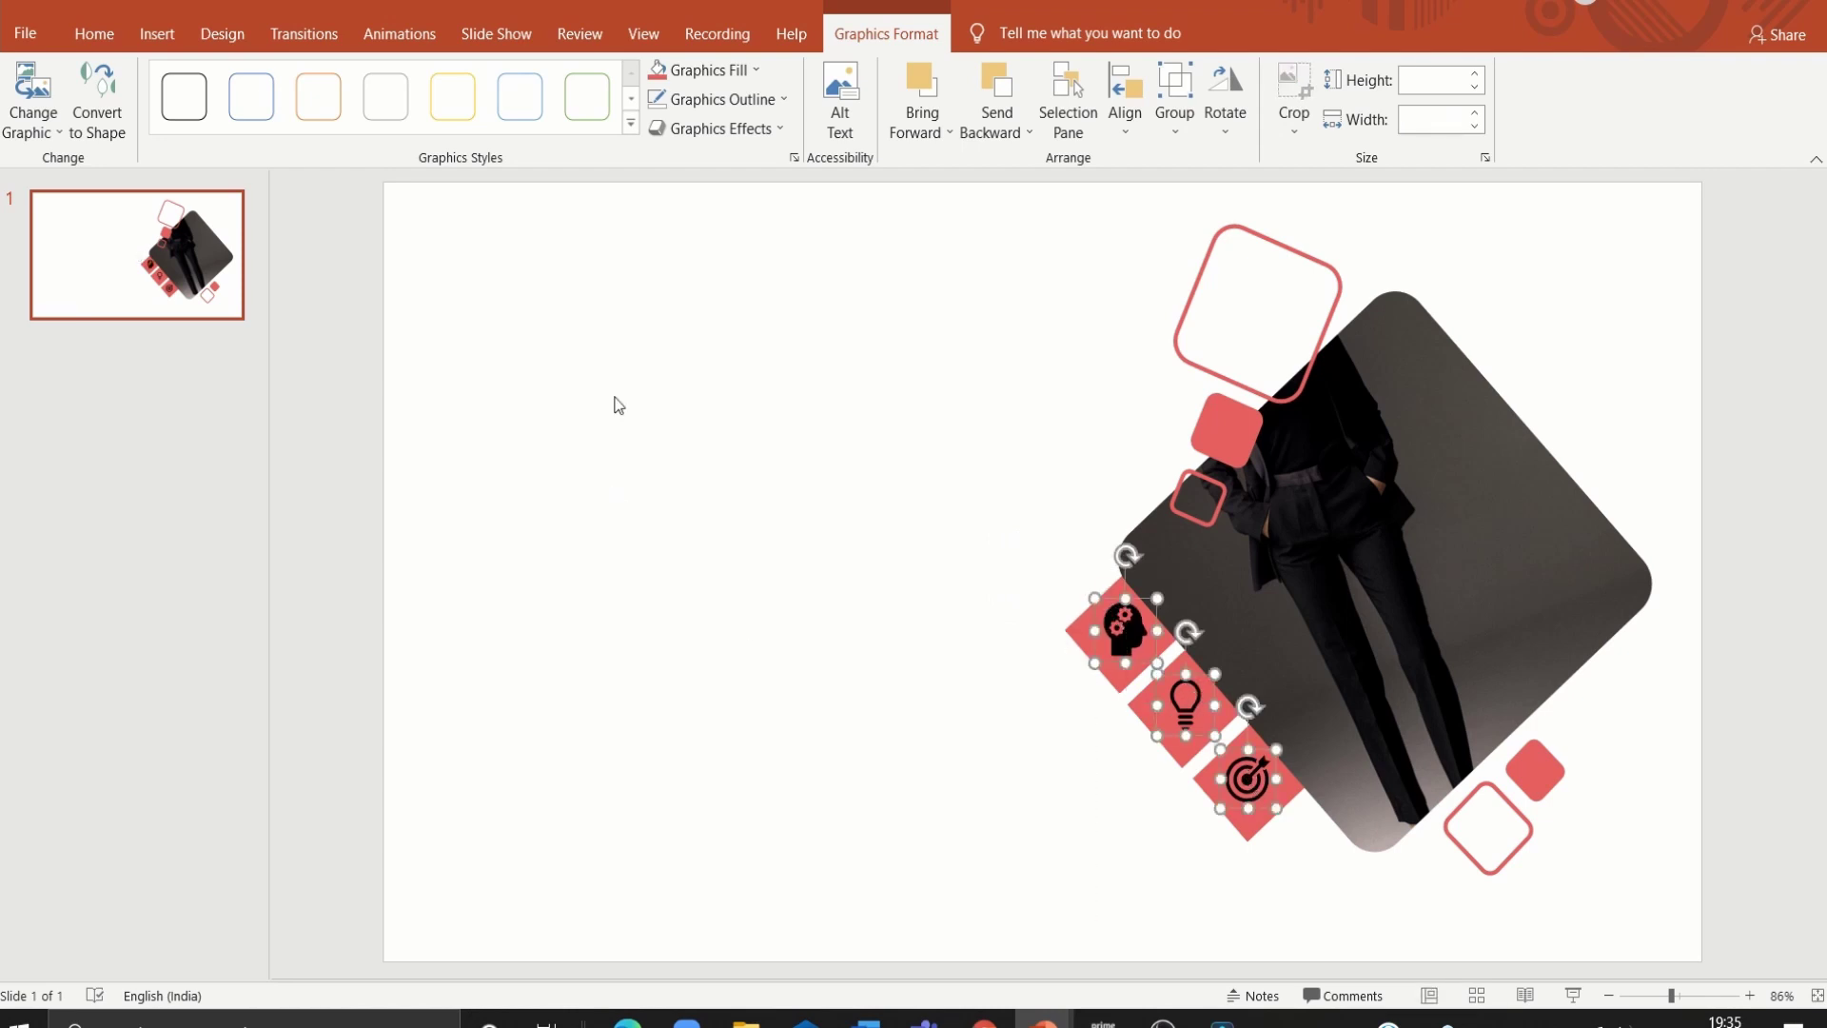
{"action": "left_click", "coordinate": [710, 70]}
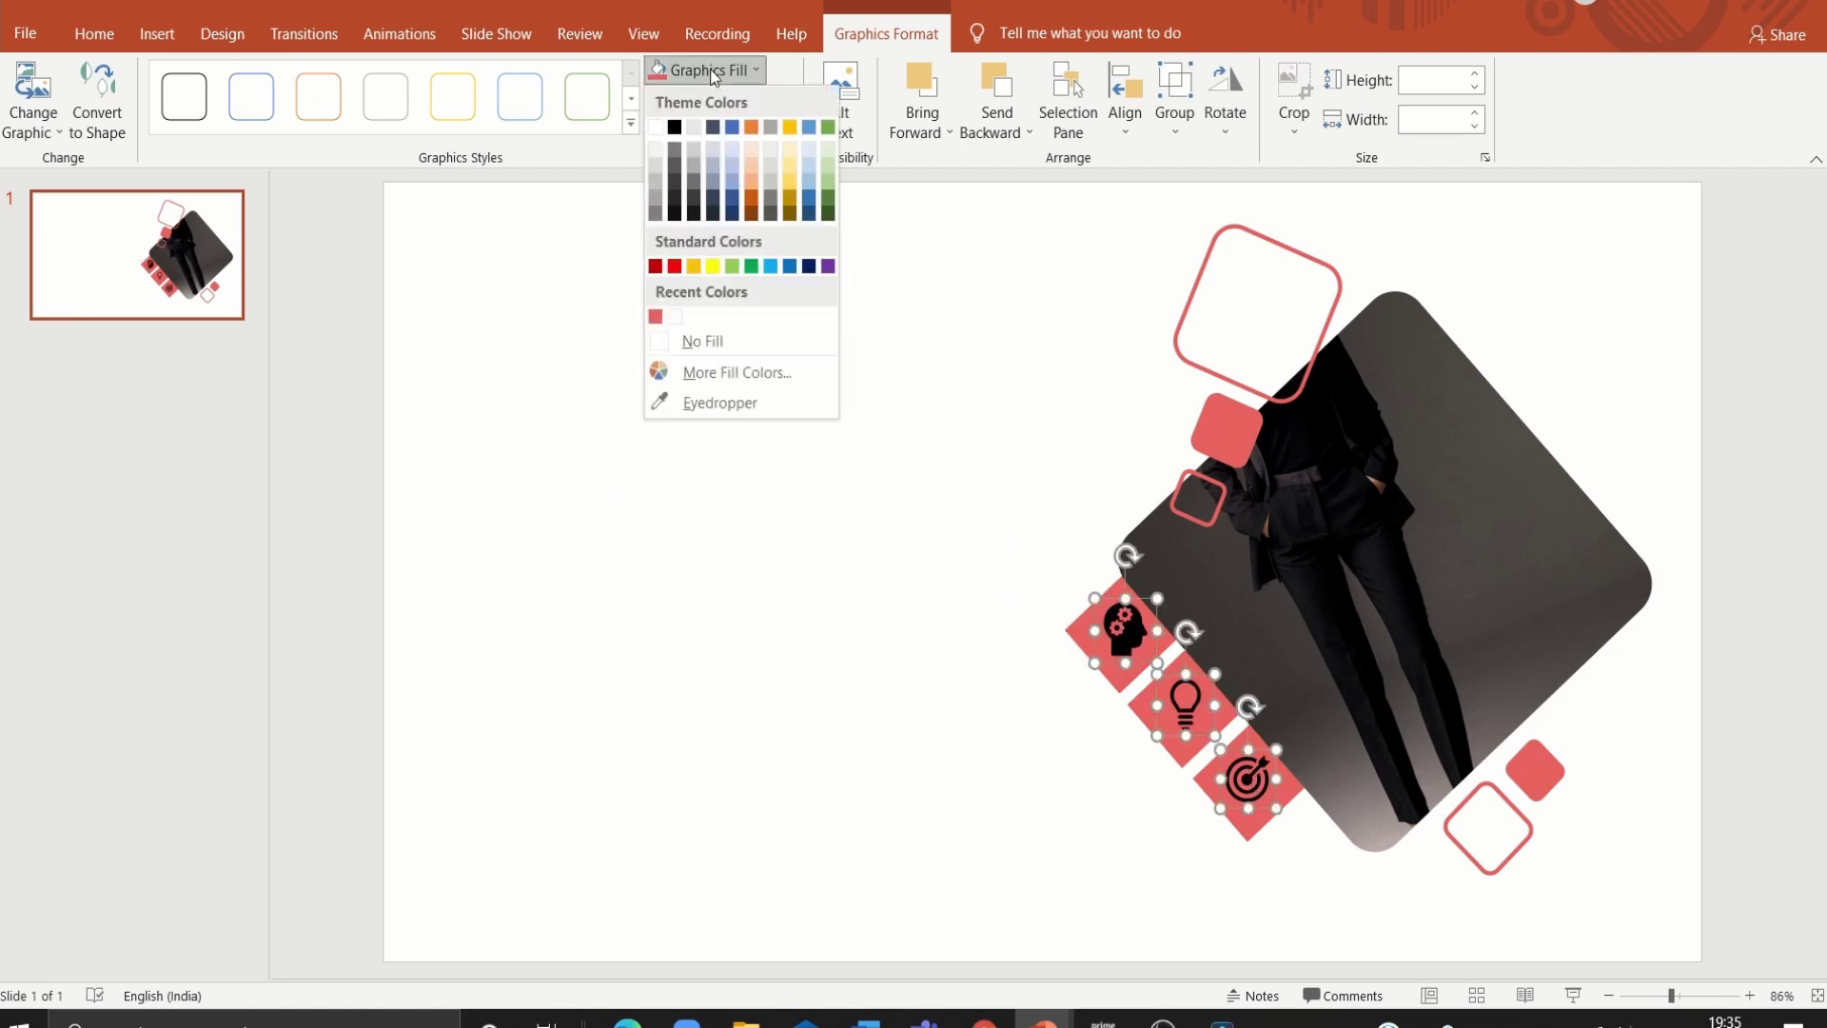
{"action": "left_click", "coordinate": [654, 128]}
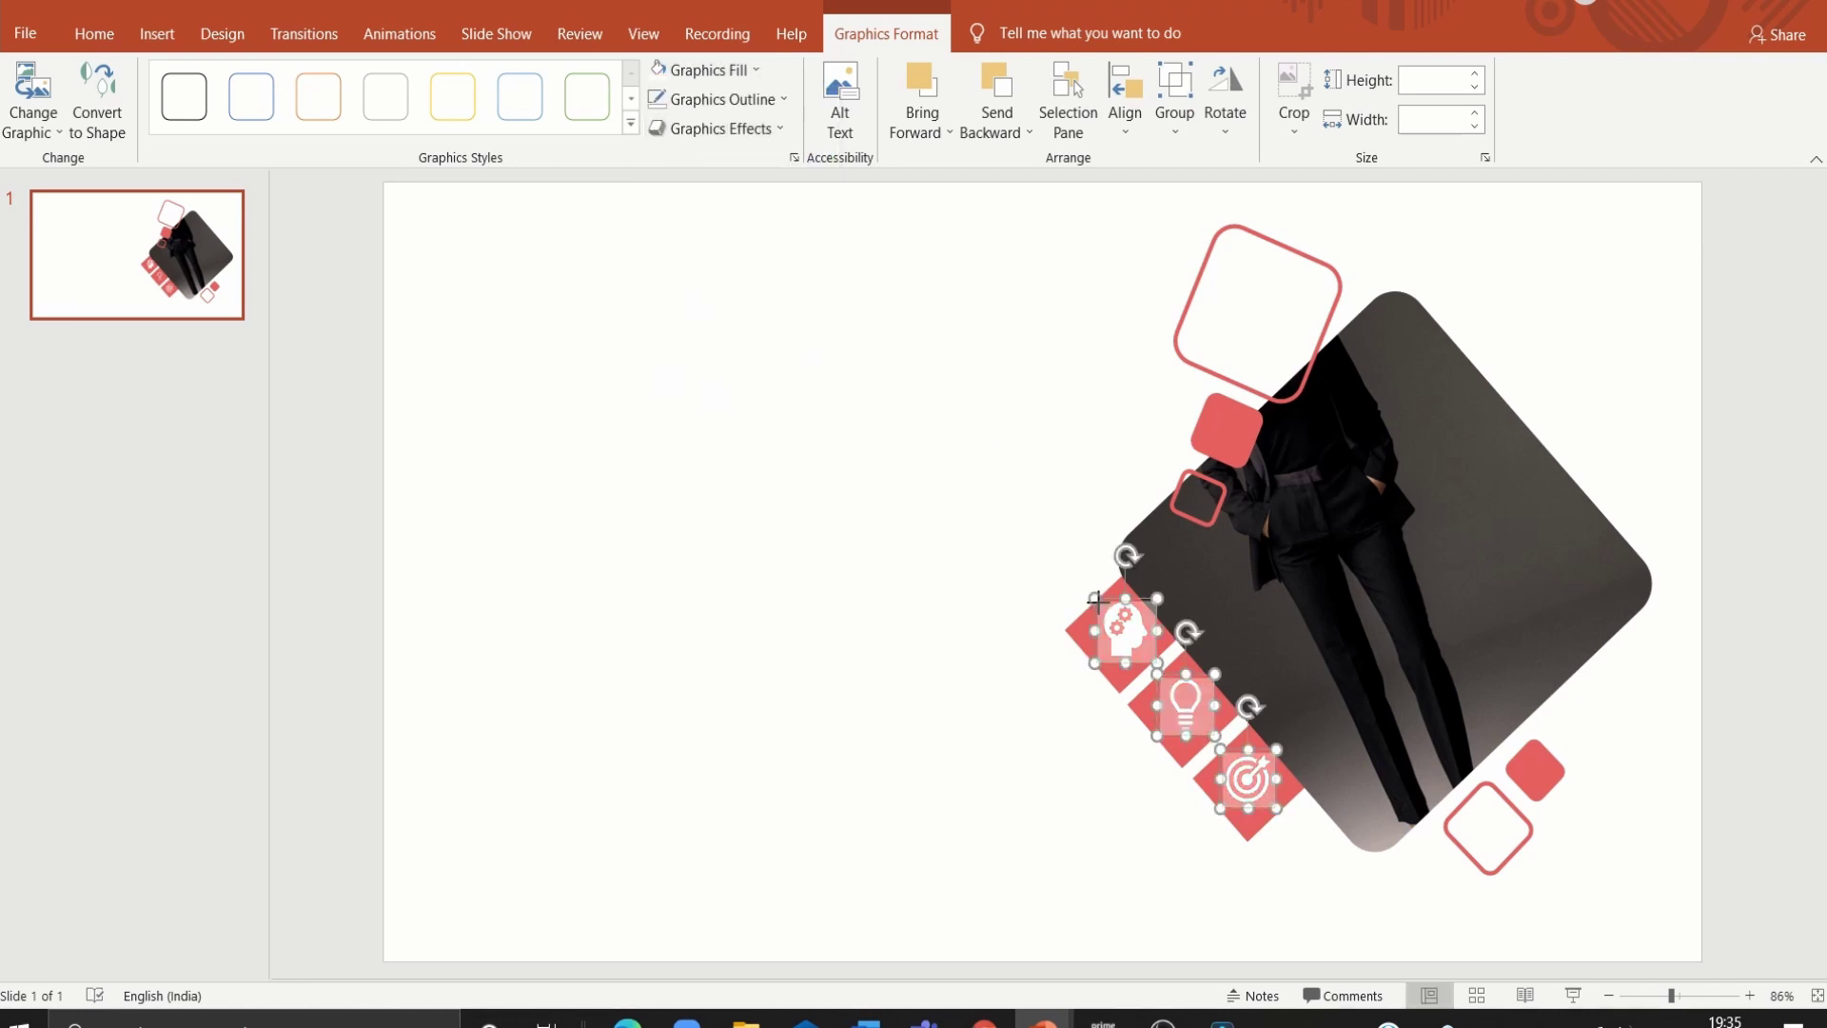
{"action": "left_click", "coordinate": [1252, 857]}
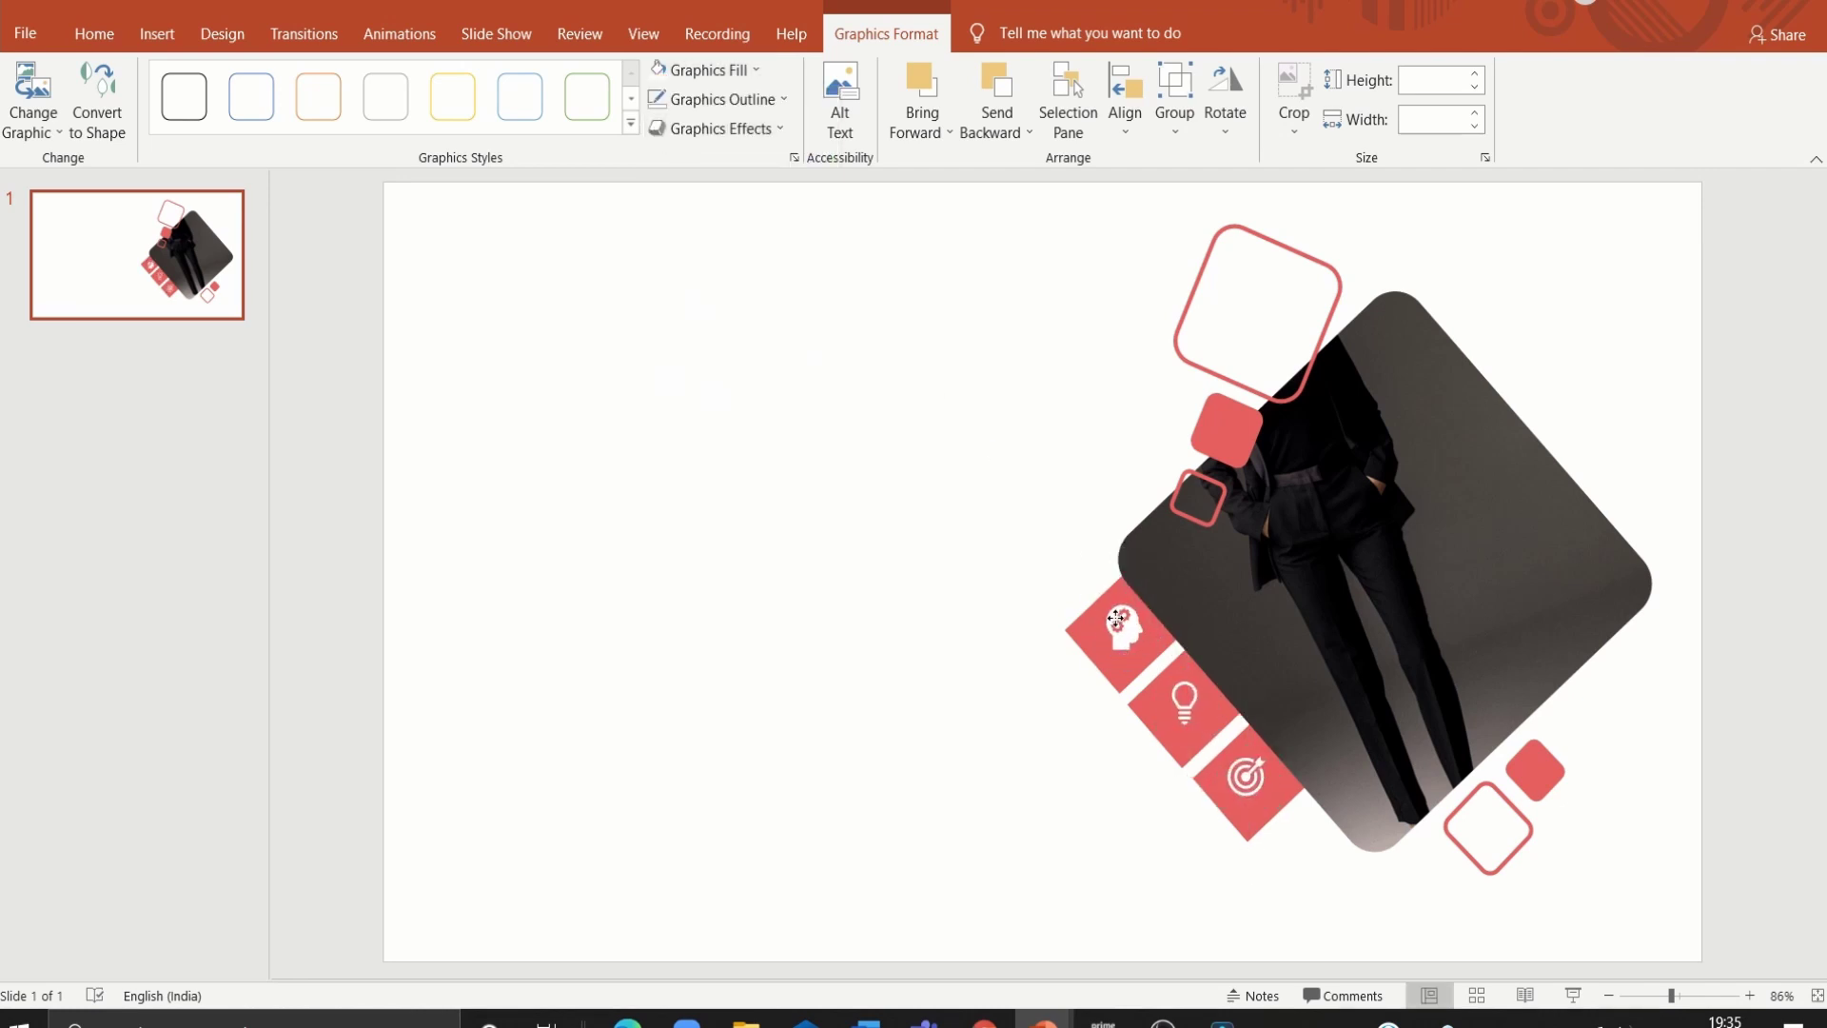
{"action": "left_click", "coordinate": [1120, 618]}
{"action": "left_click", "coordinate": [982, 589]}
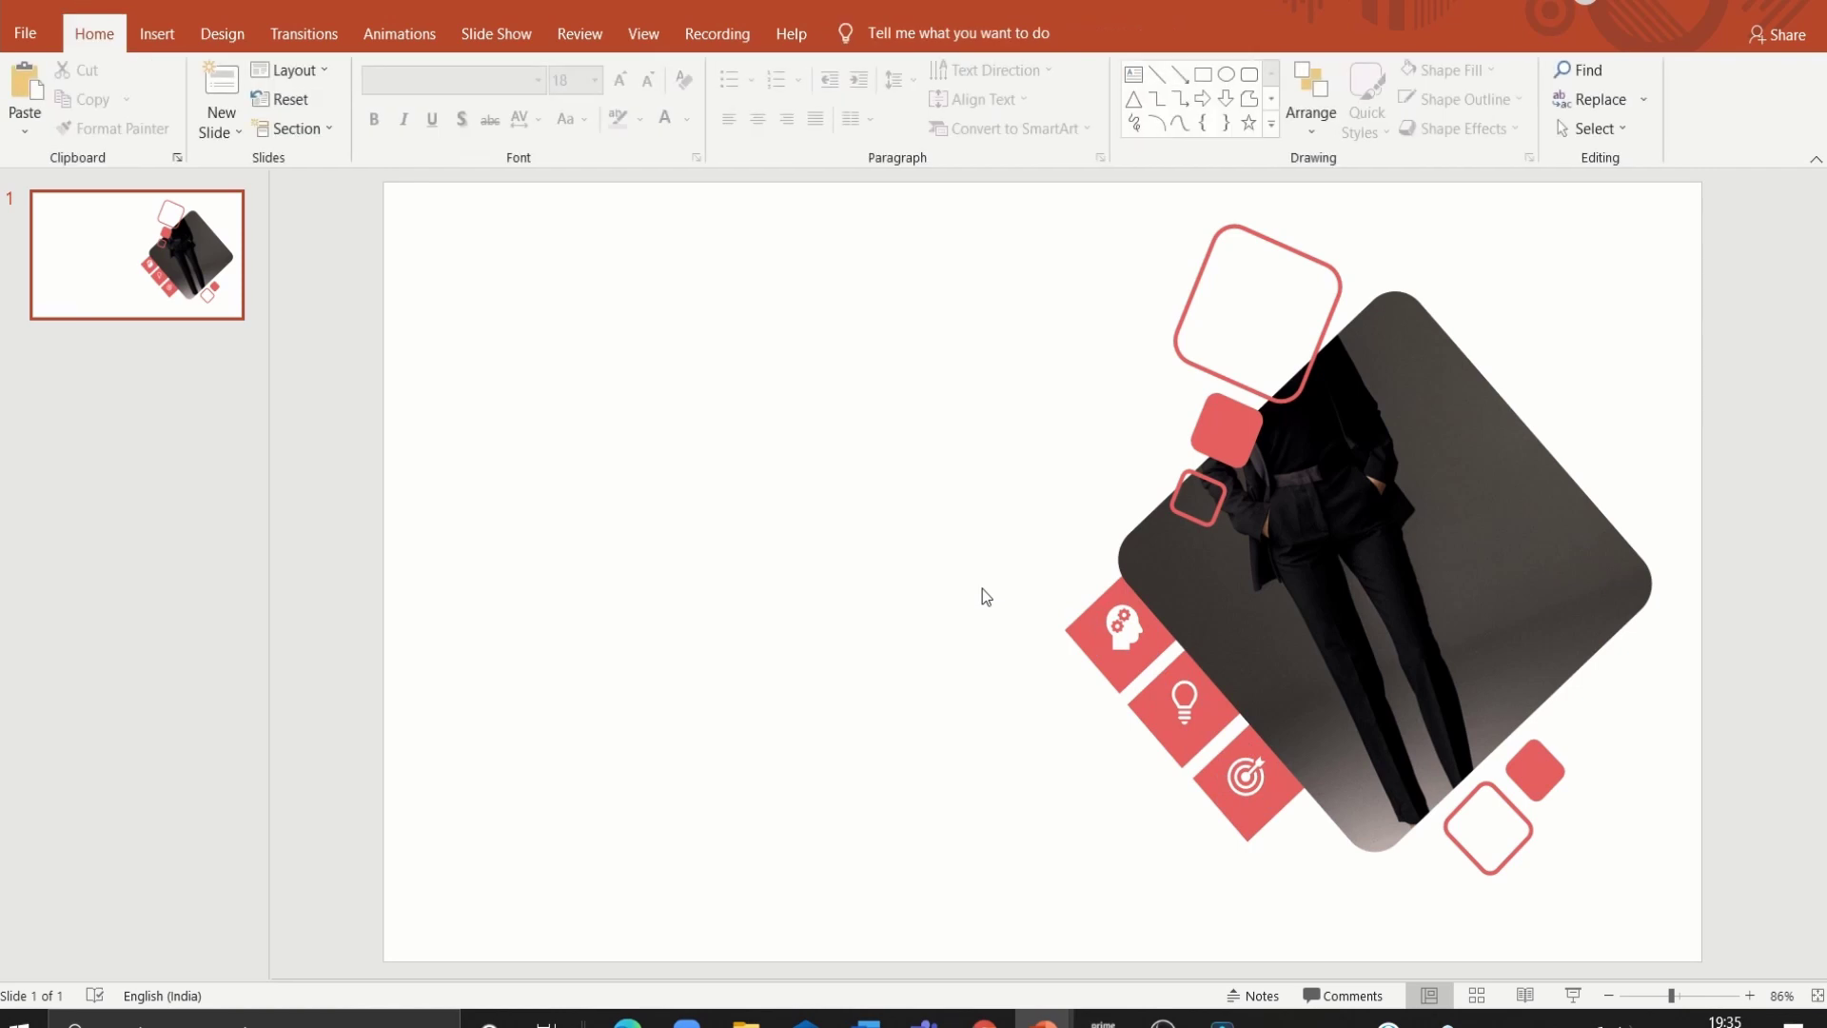
Step: Draw a rectangle over the slide's left half and send it behind the photo and squares
{"action": "left_click", "coordinate": [1203, 75]}
{"action": "left_click_drag", "start_coordinate": [450, 183], "coordinate": [1164, 962]}
{"action": "right_click", "coordinate": [769, 565]}
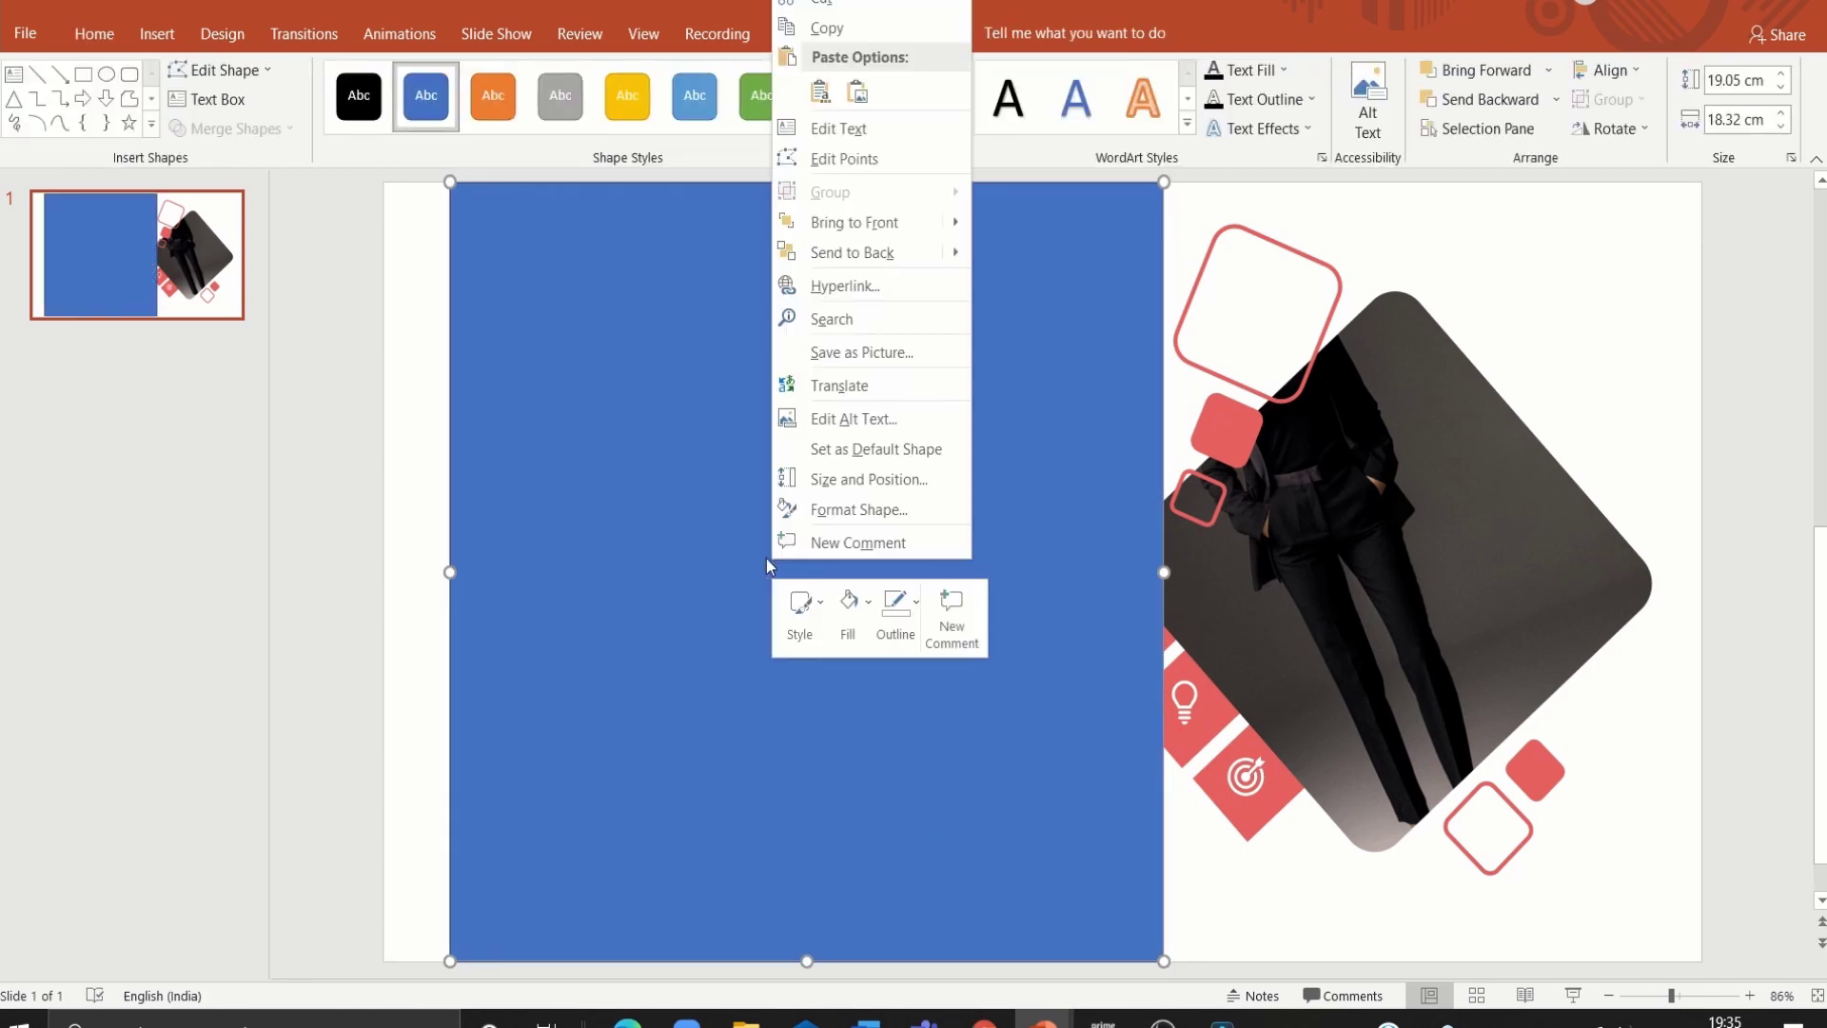
{"action": "left_click", "coordinate": [799, 252]}
Step: Fill the rectangle off-white and remove its outline
{"action": "left_click", "coordinate": [868, 70]}
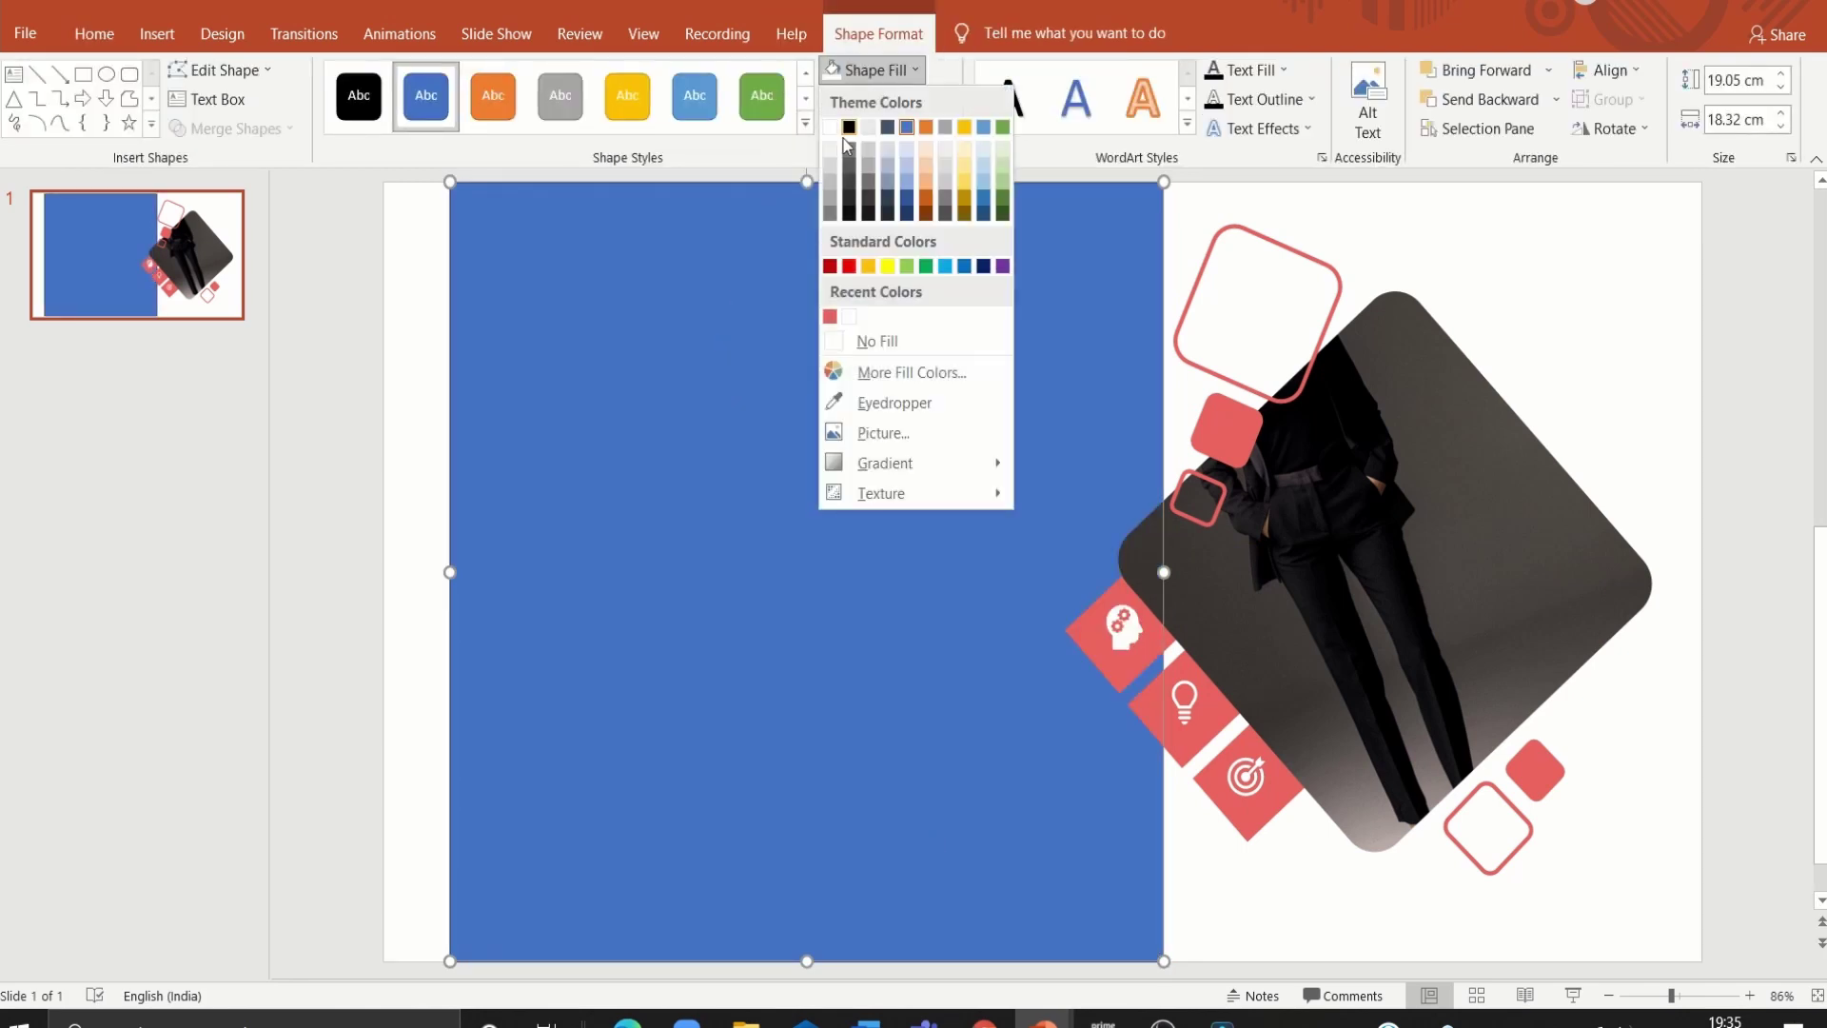
{"action": "left_click", "coordinate": [831, 150]}
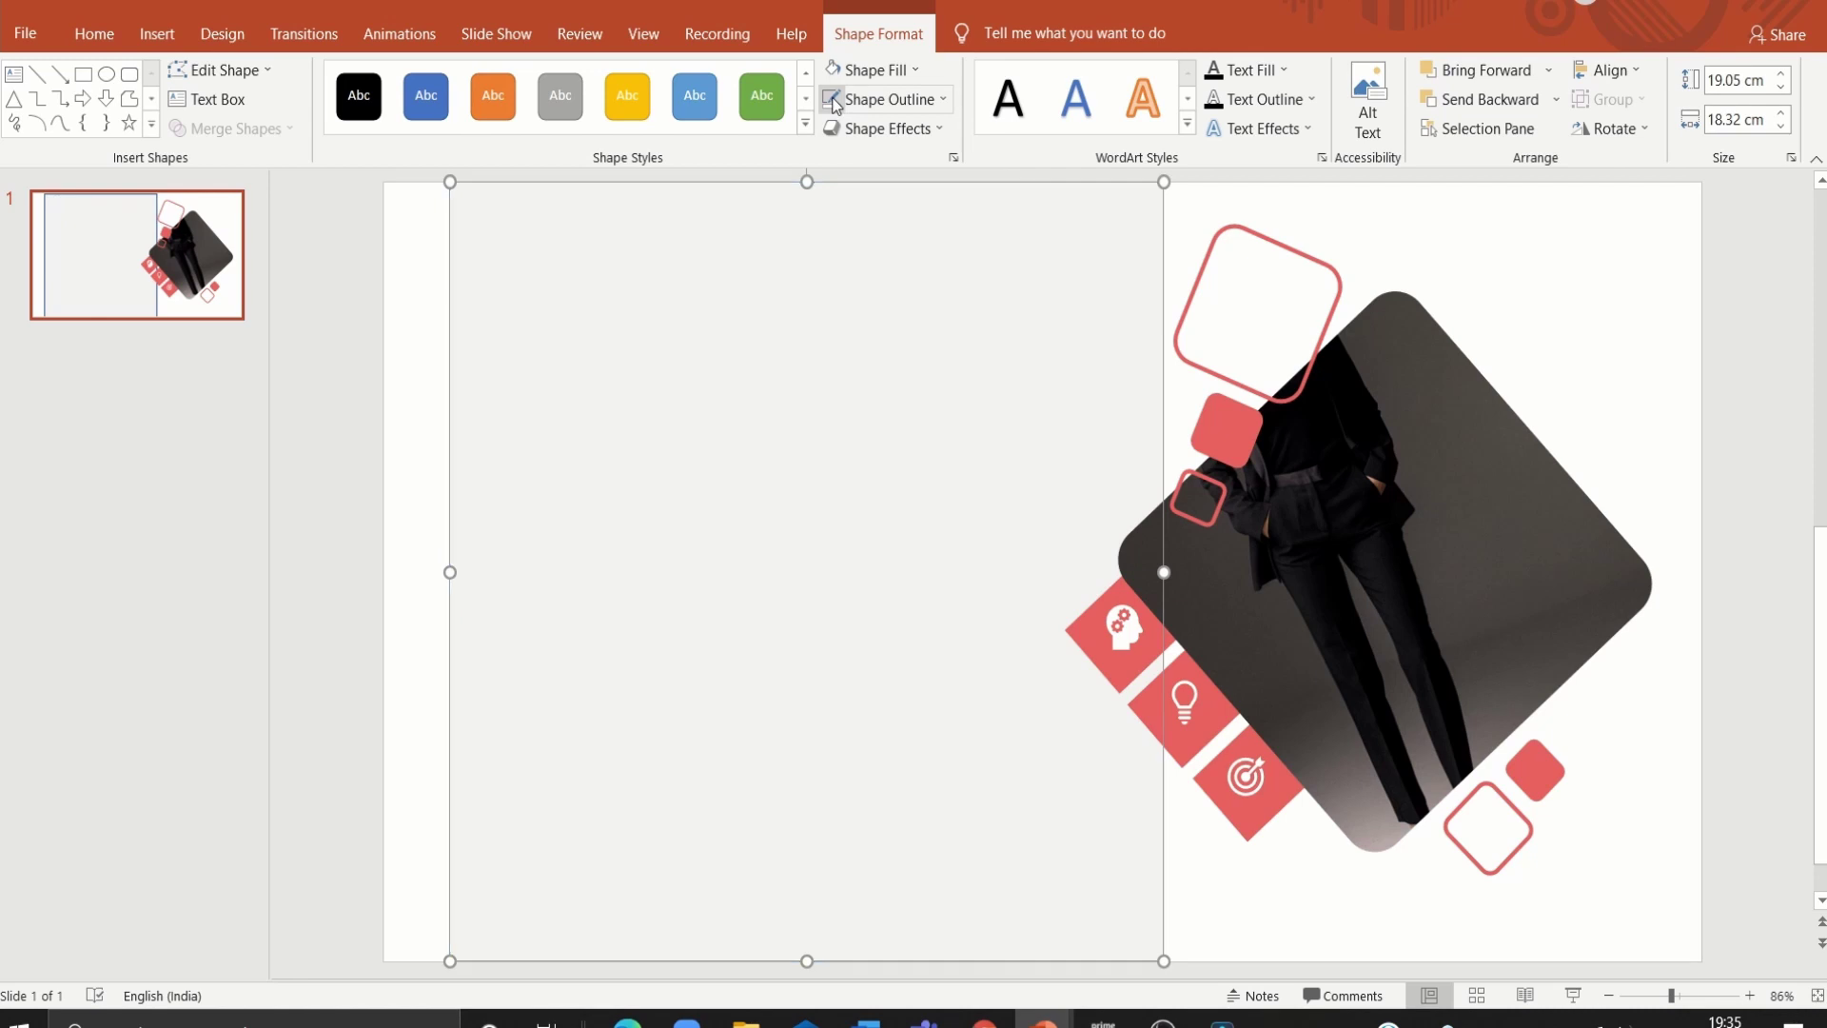
{"action": "left_click", "coordinate": [832, 99]}
Step: Select the three red squares together, leaving the head-with-gears icon out
{"action": "left_click", "coordinate": [1188, 669]}
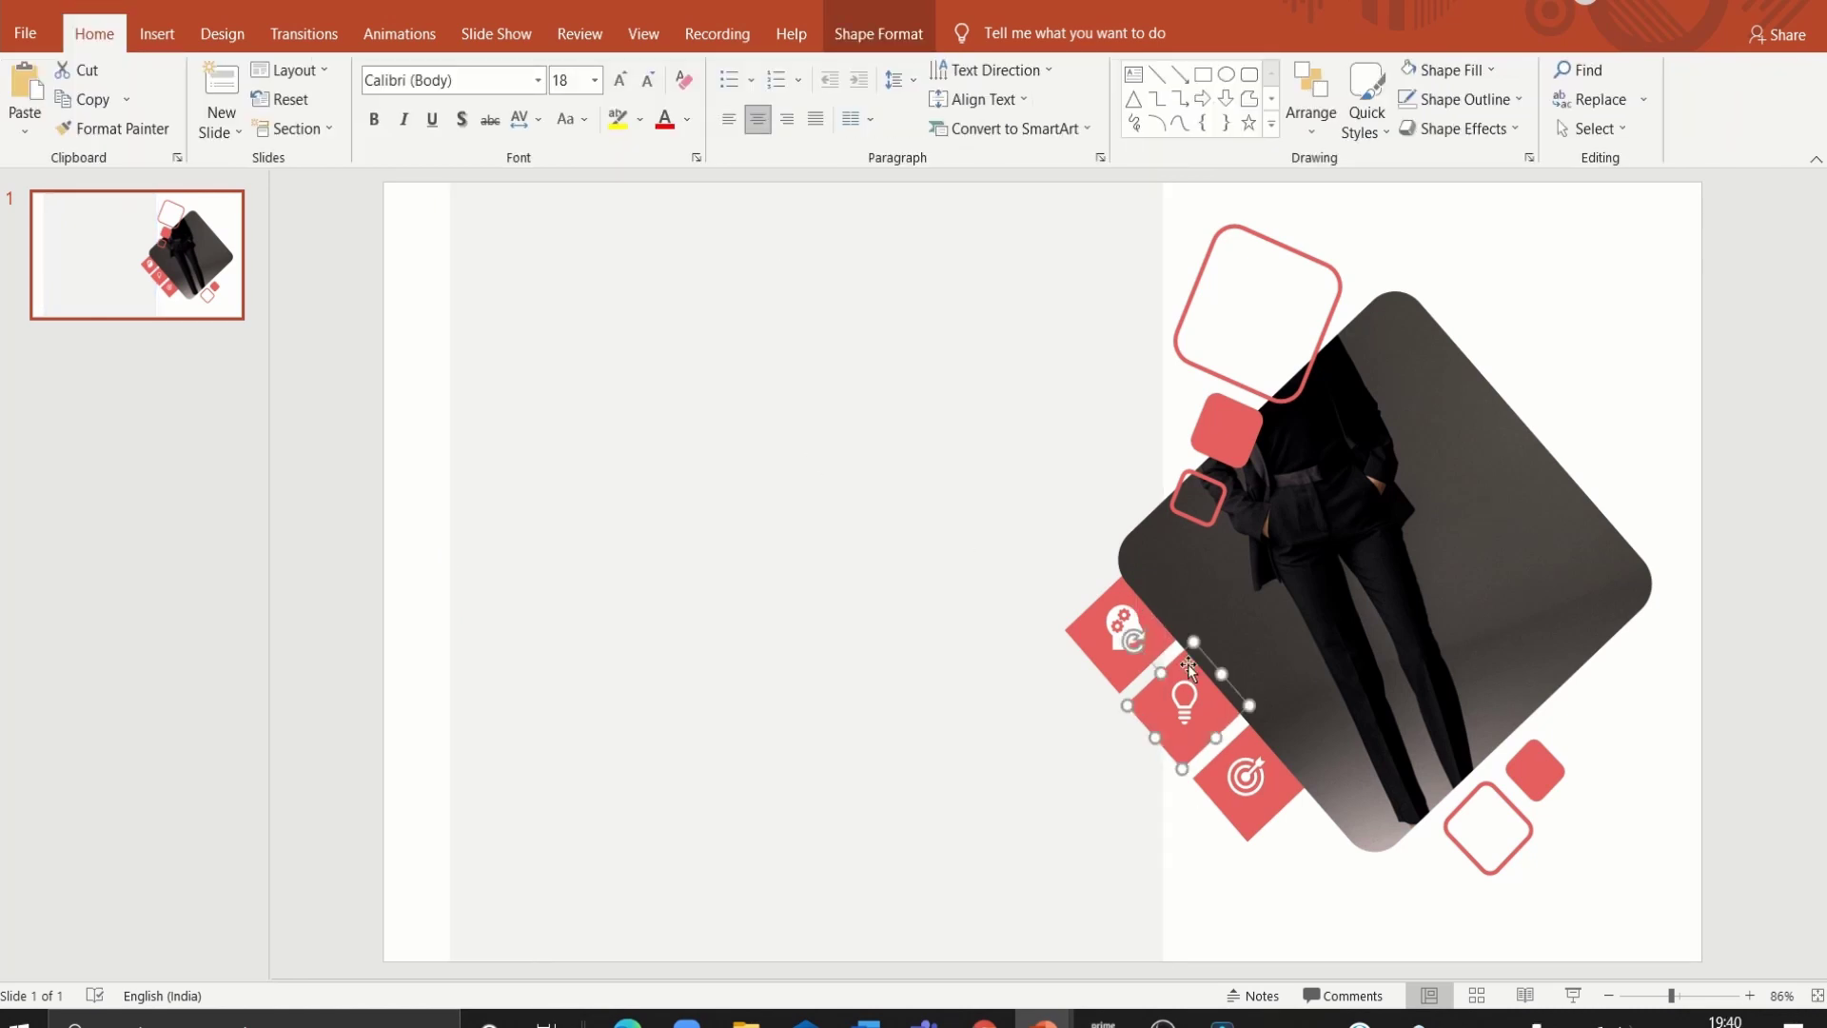
{"action": "left_click", "coordinate": [1142, 620], "text": "shift"}
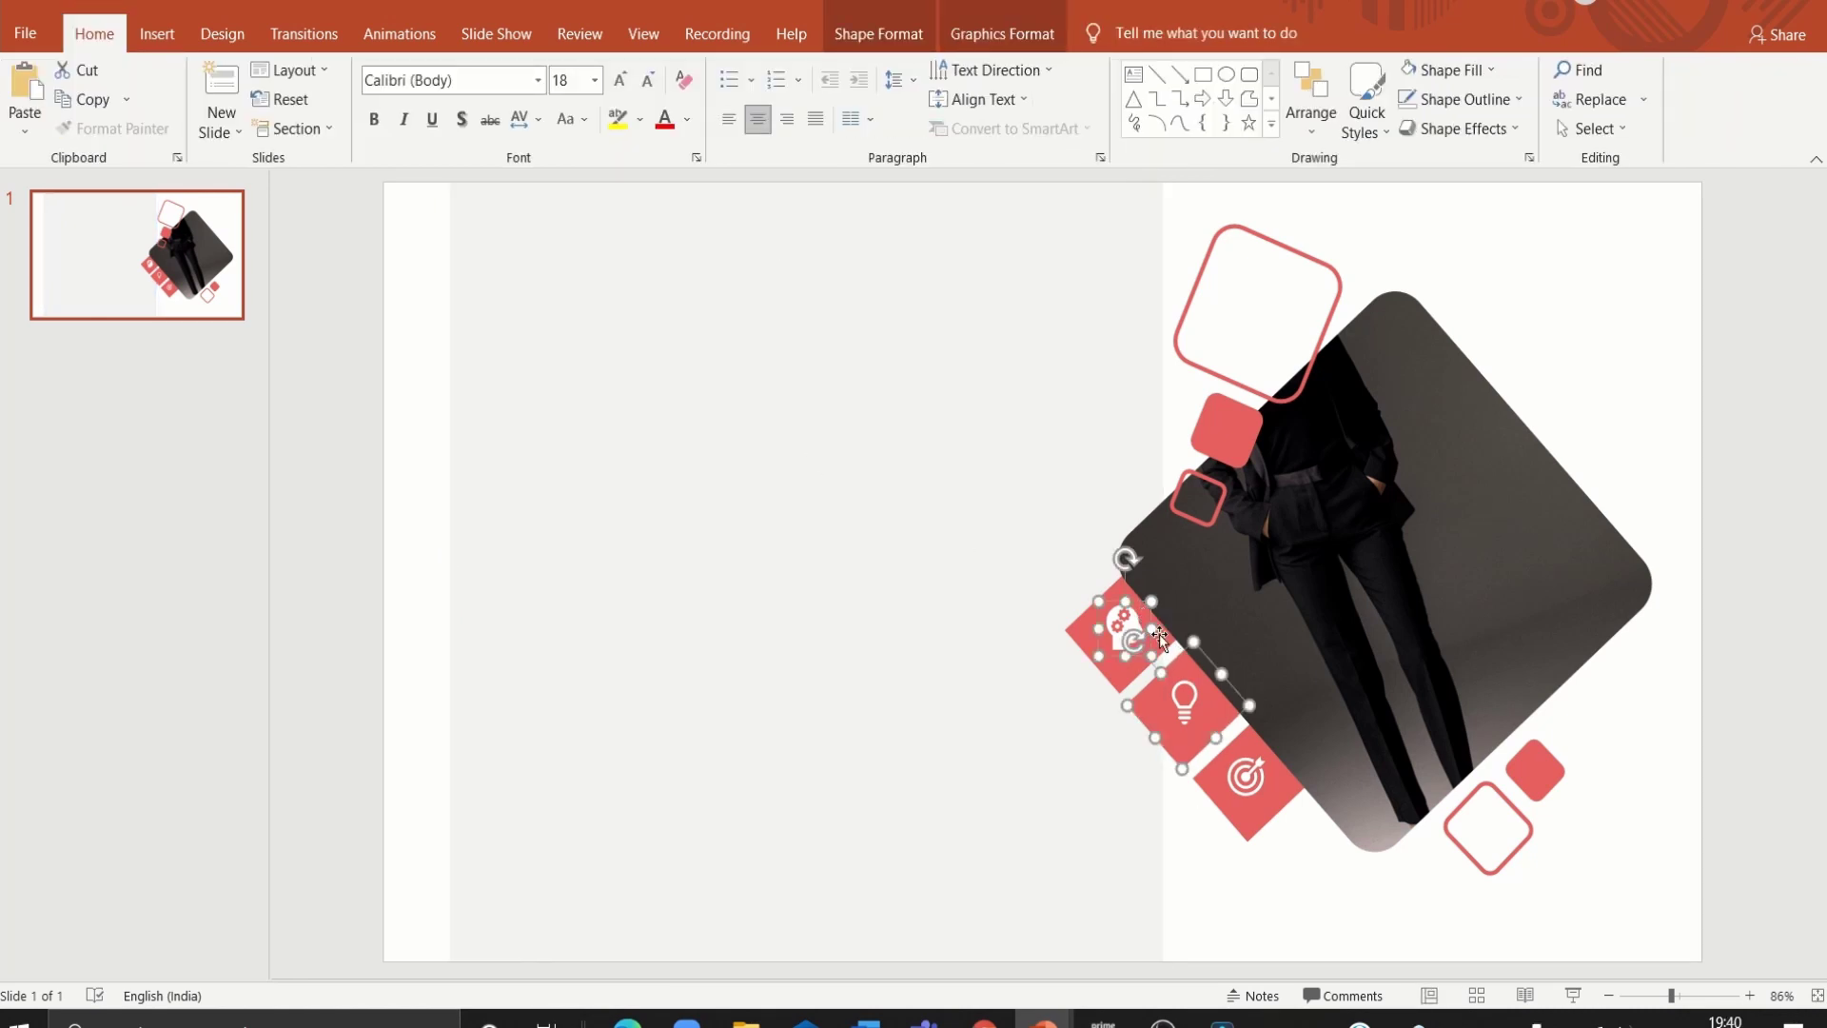
{"action": "left_click", "coordinate": [1136, 620], "text": "shift"}
{"action": "left_click", "coordinate": [1140, 602], "text": "shift"}
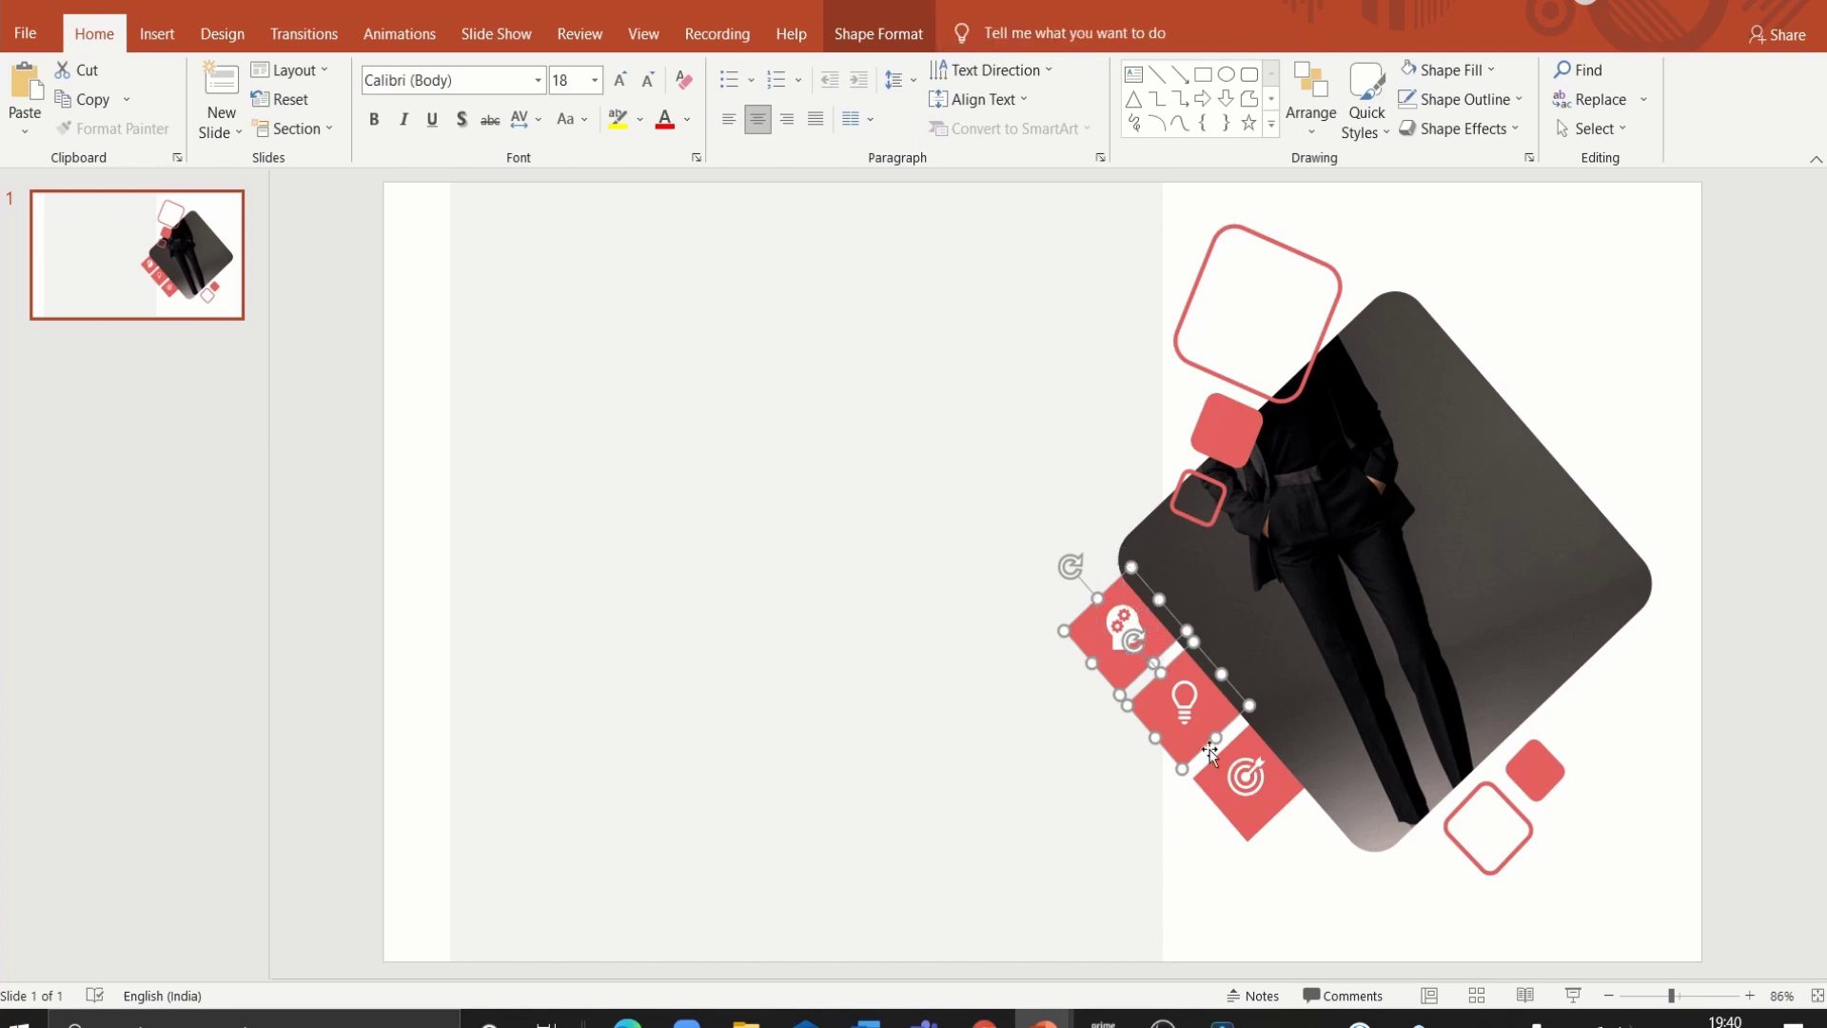
{"action": "left_click", "coordinate": [1235, 820], "text": "shift"}
{"action": "left_click", "coordinate": [842, 31]}
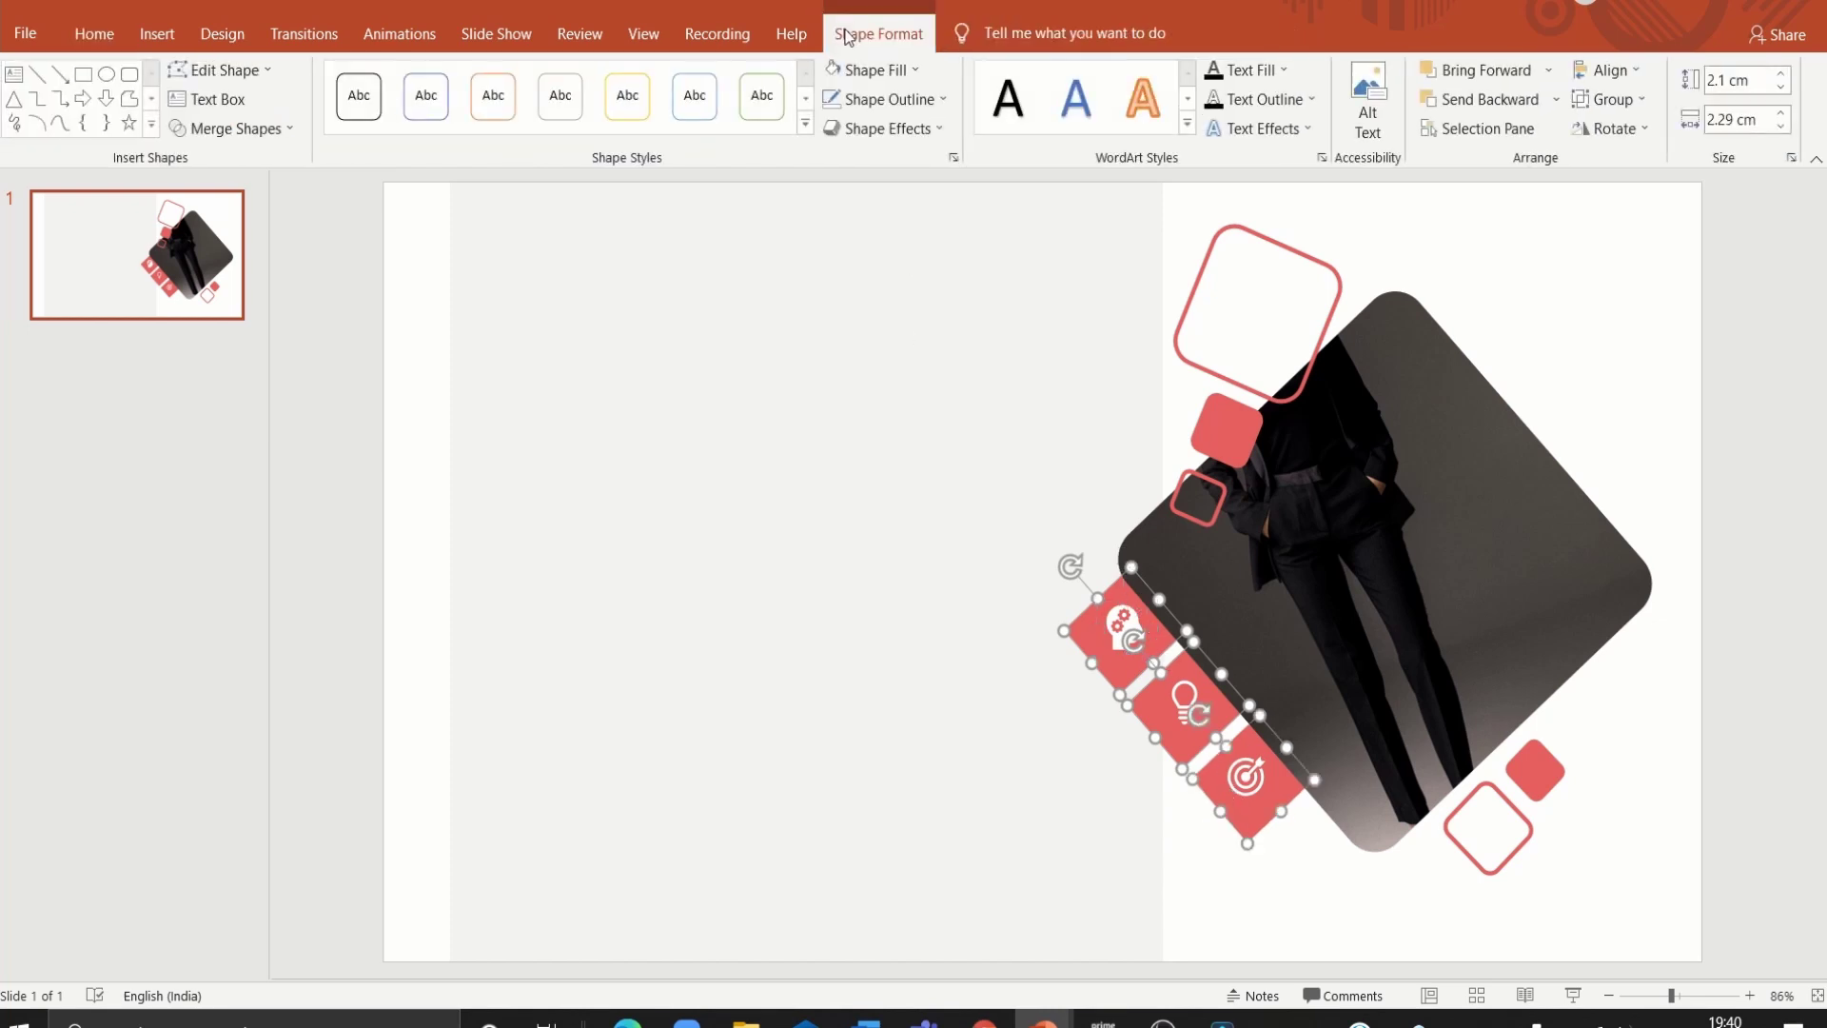
Step: Apply the centred Outer shadow preset to the three red squares
{"action": "left_click", "coordinate": [951, 159]}
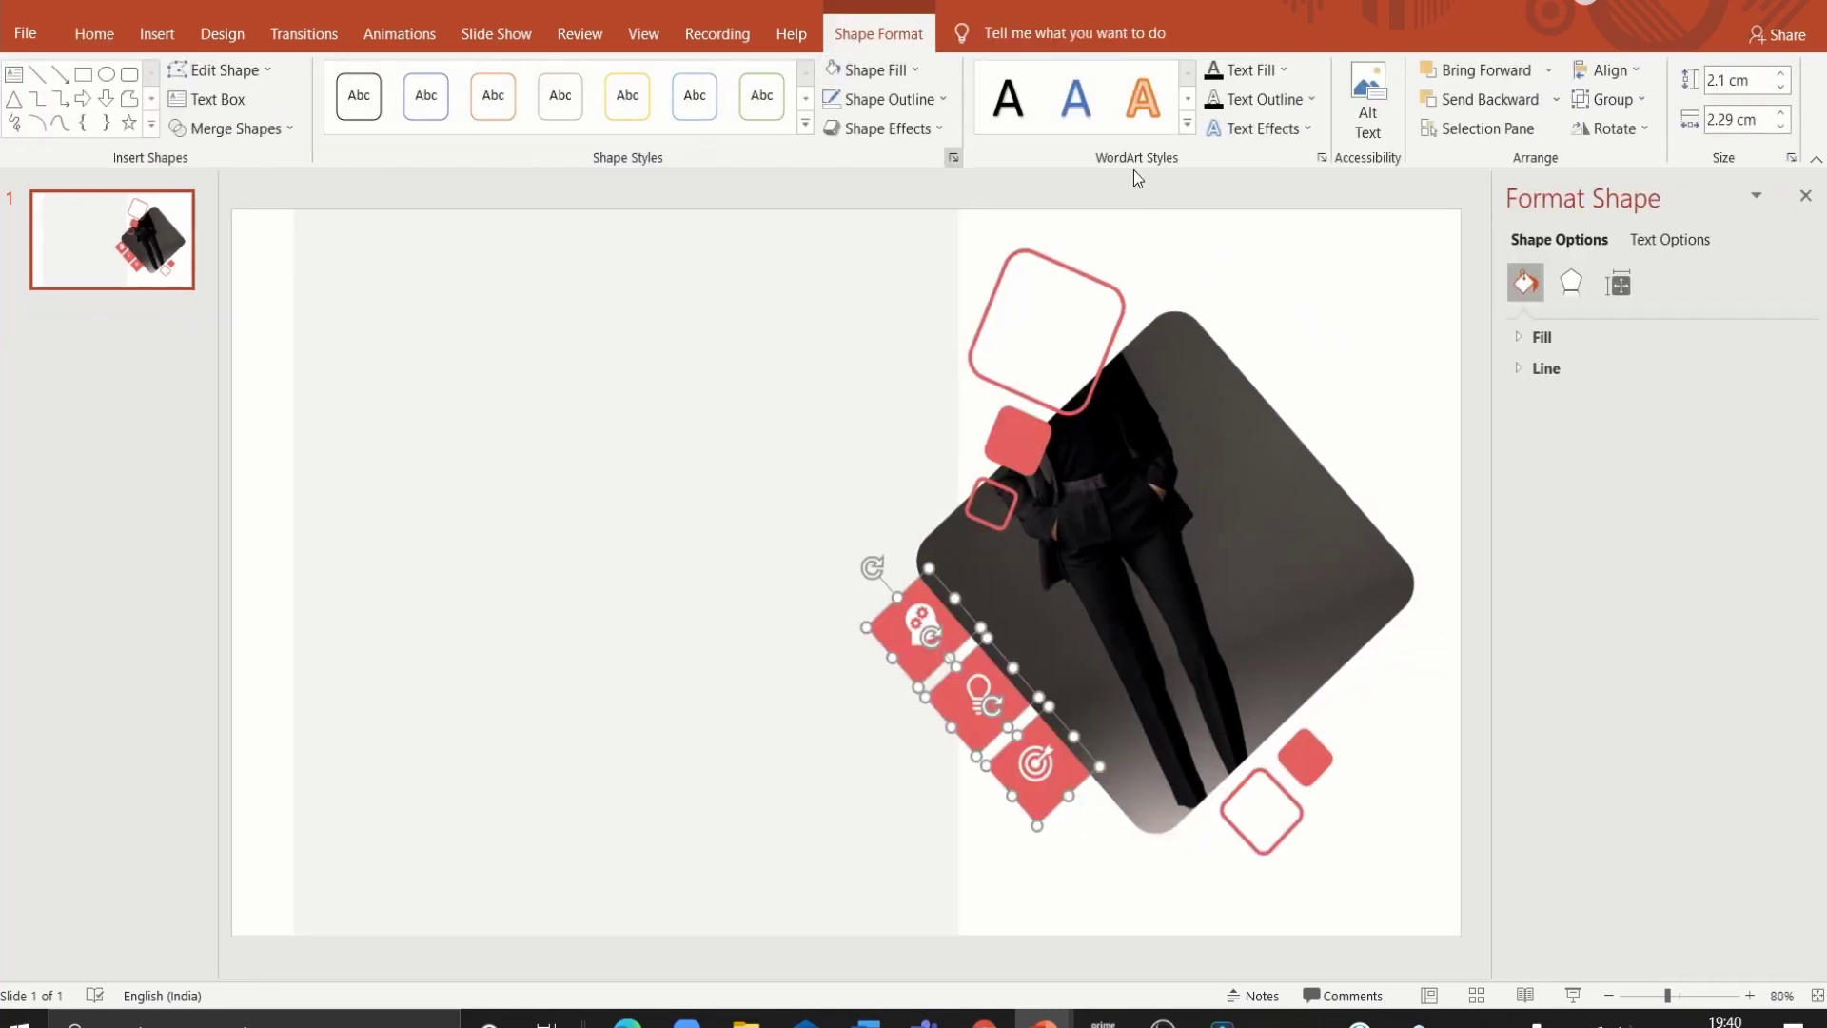
{"action": "left_click", "coordinate": [1571, 282]}
{"action": "left_click", "coordinate": [1557, 337]}
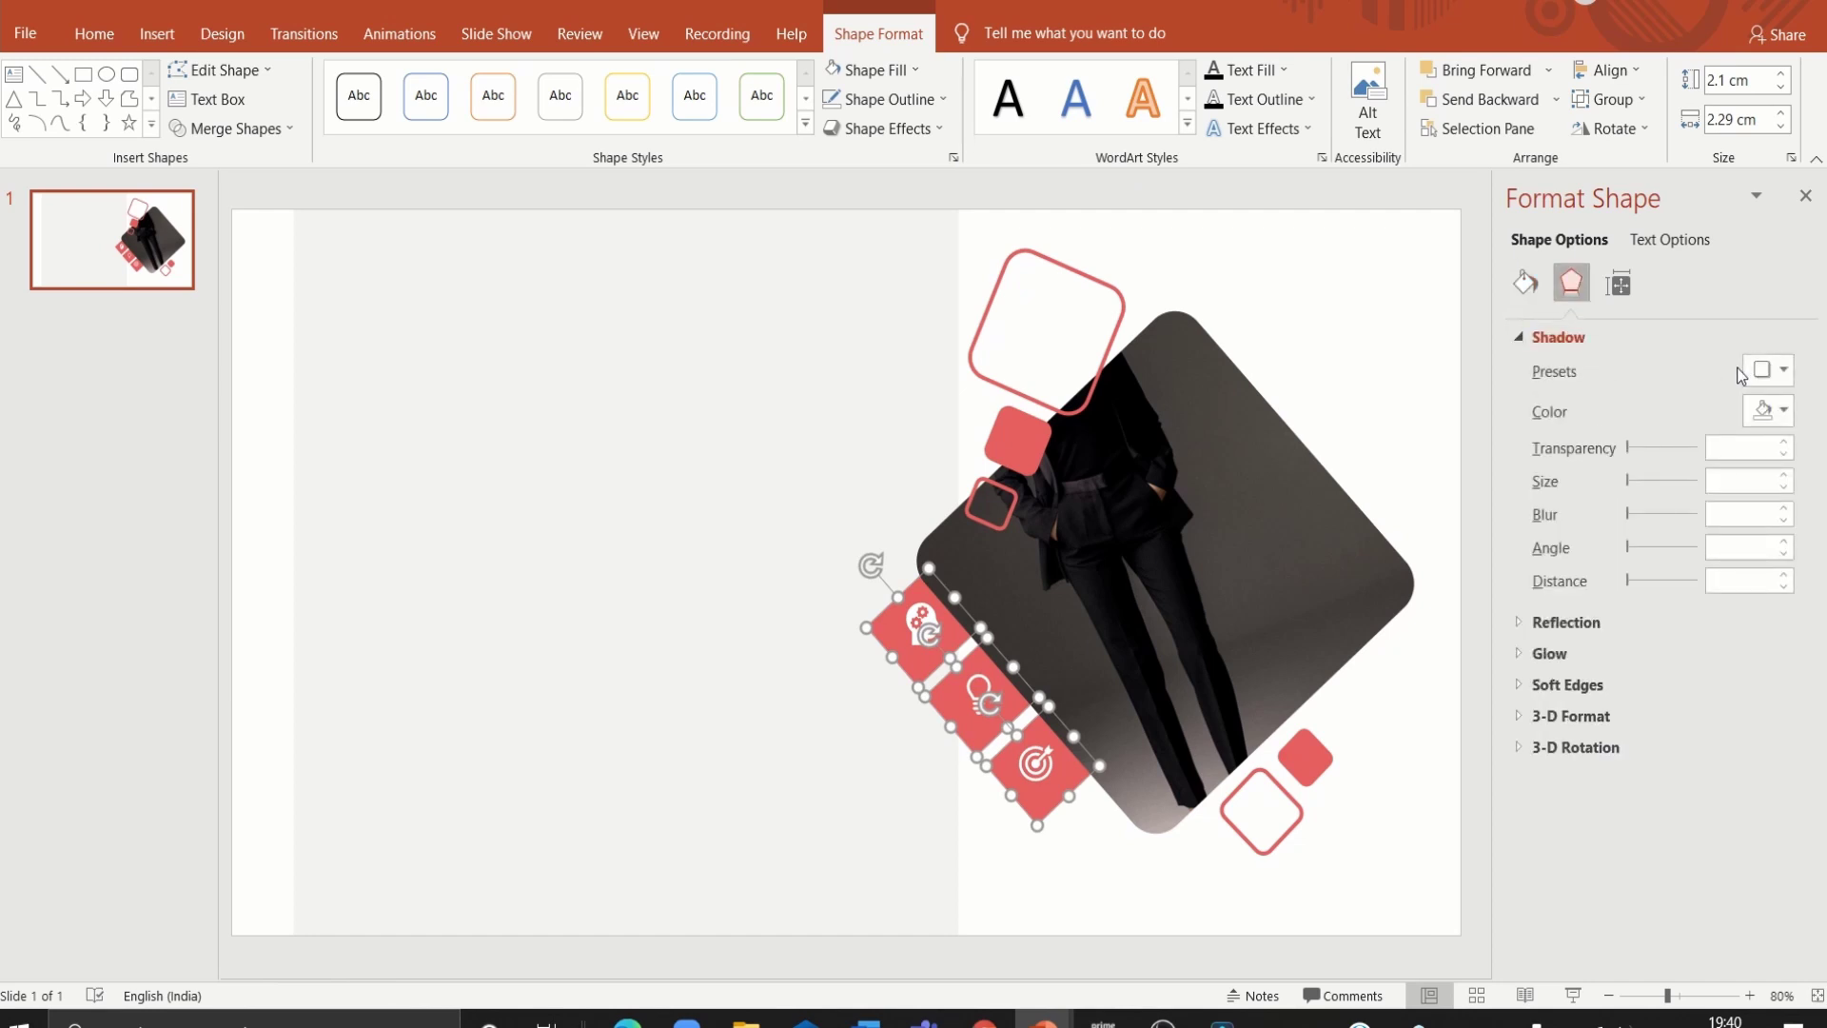
{"action": "left_click", "coordinate": [1768, 370]}
{"action": "left_click", "coordinate": [1708, 623]}
Step: Make the left-half panel 53% transparent and nudge it slightly left
{"action": "left_click", "coordinate": [1374, 368]}
{"action": "left_click", "coordinate": [694, 448]}
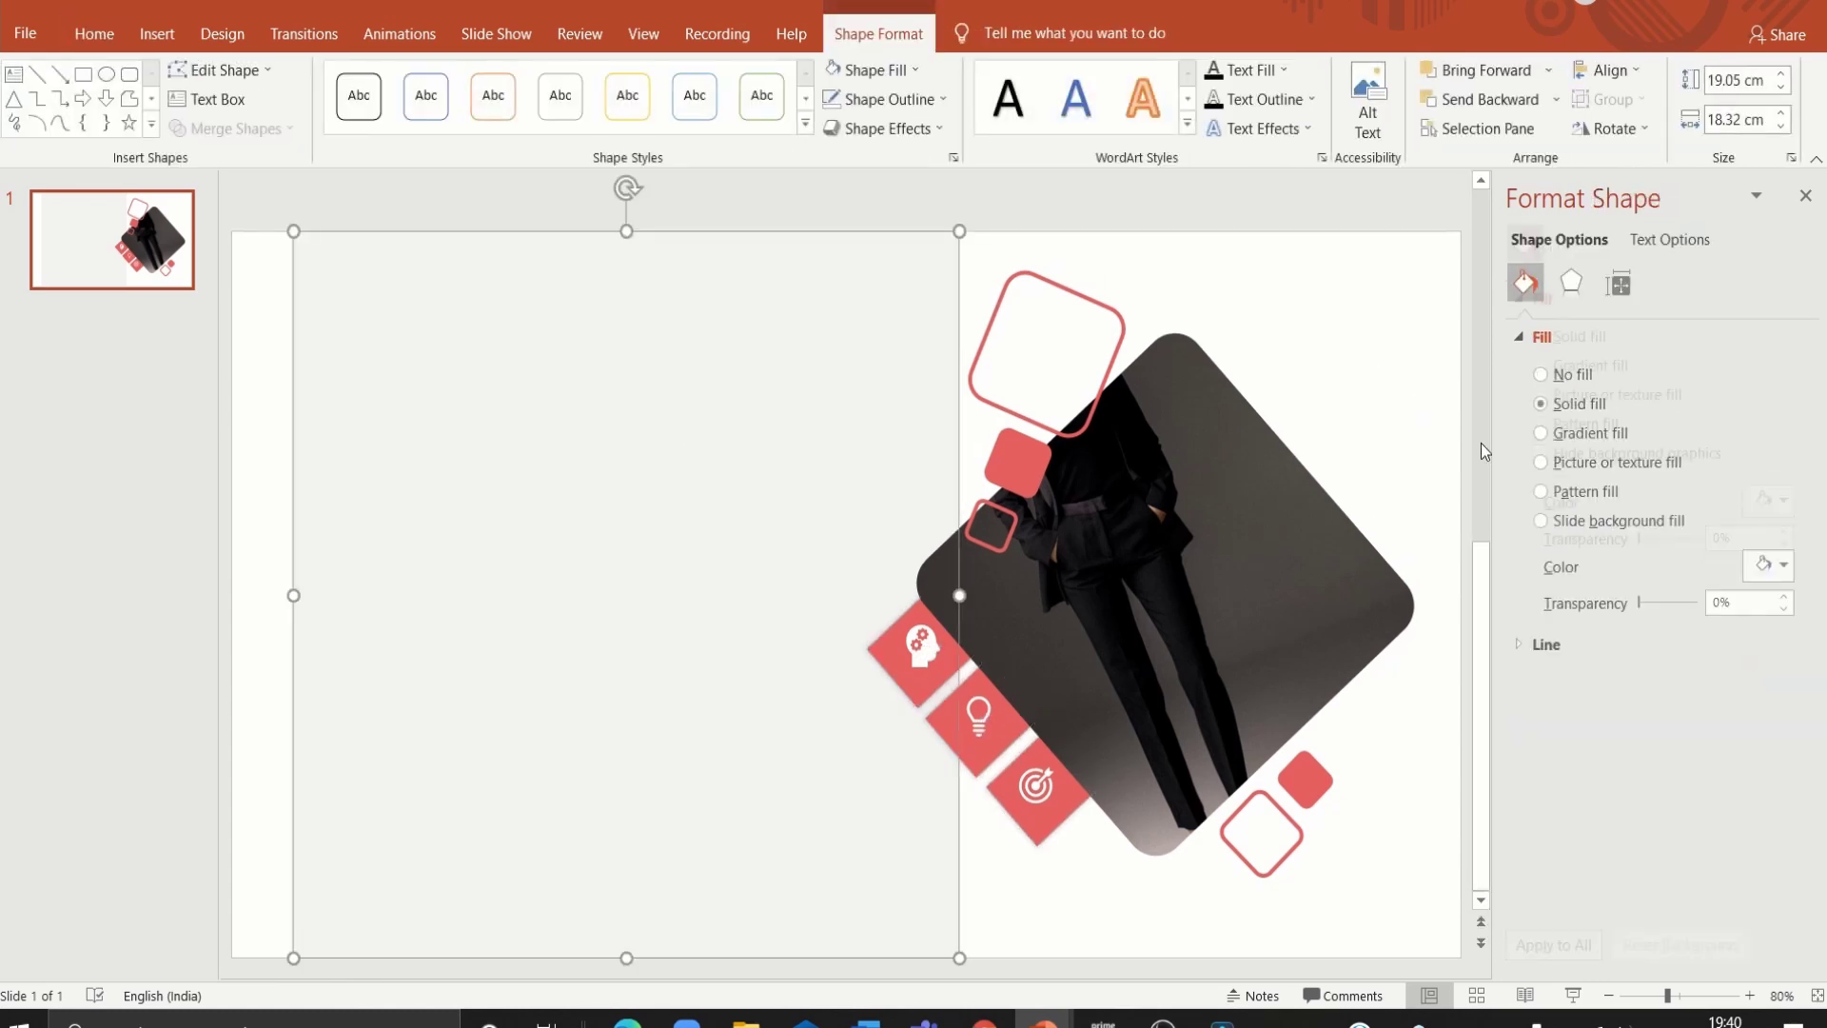
{"action": "left_click_drag", "start_coordinate": [1640, 609], "coordinate": [1658, 607]}
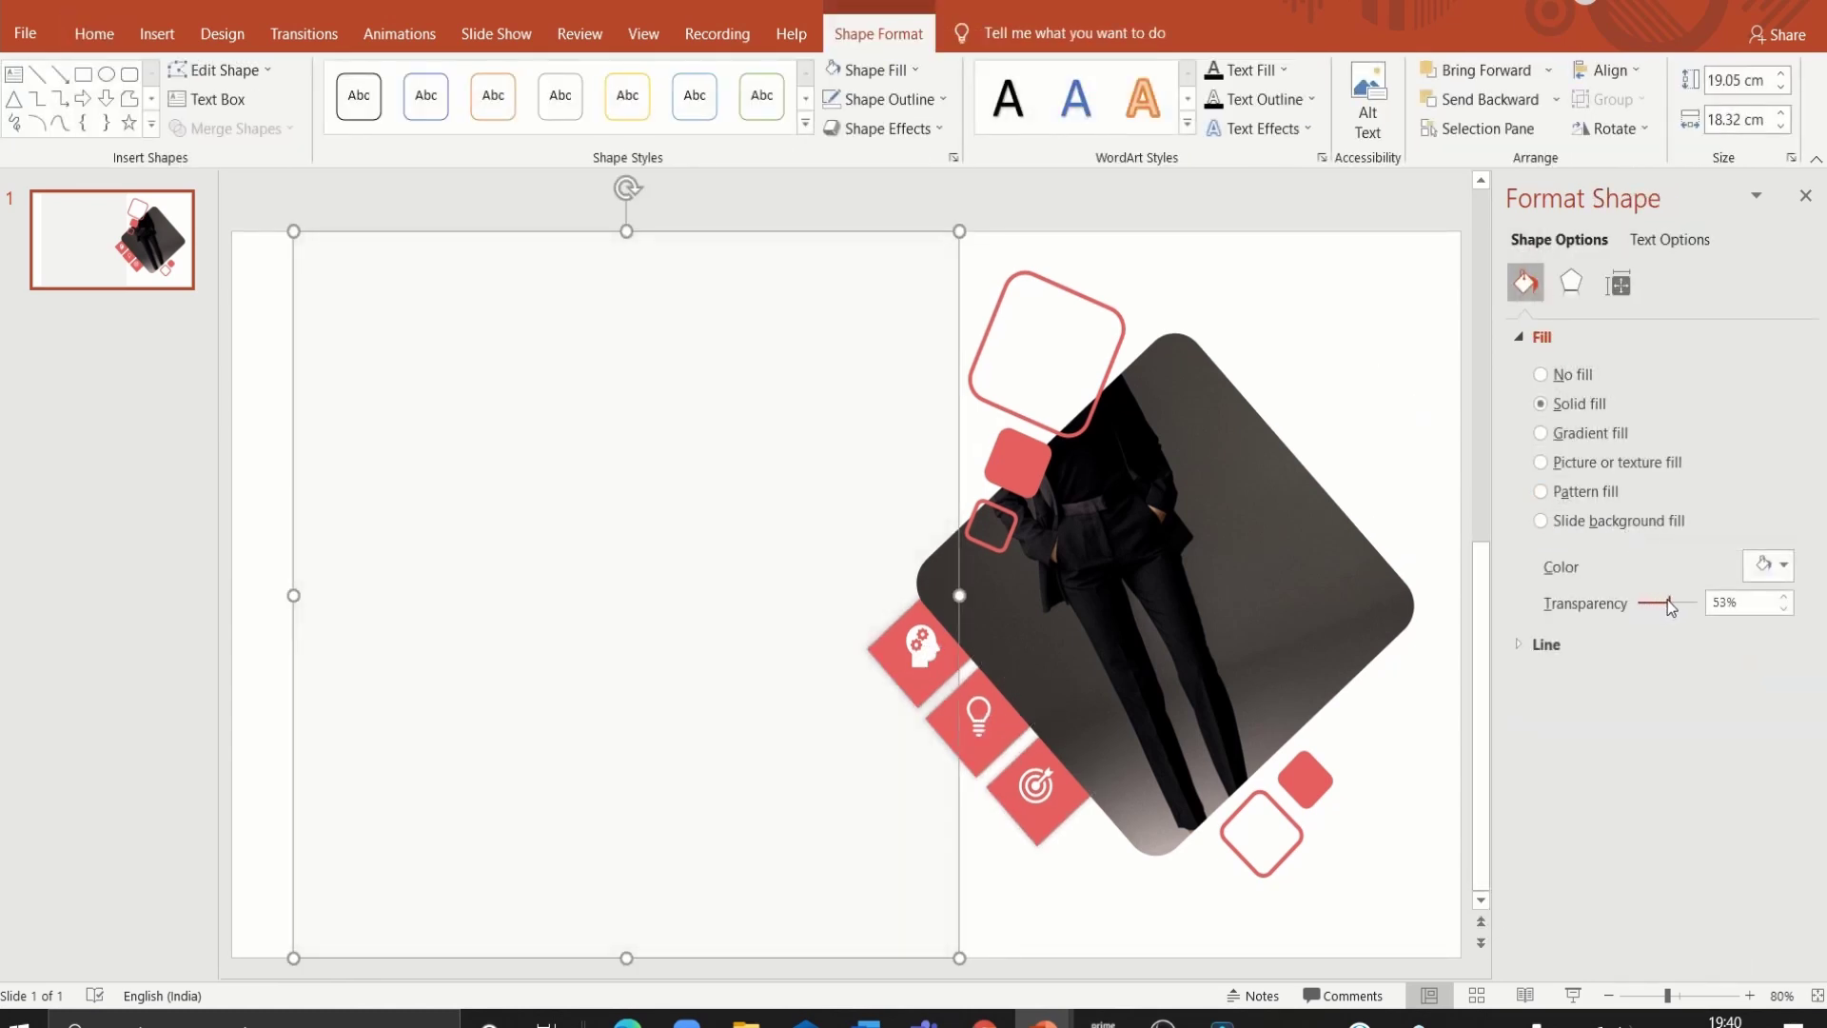
{"action": "left_click_drag", "start_coordinate": [544, 517], "coordinate": [533, 504]}
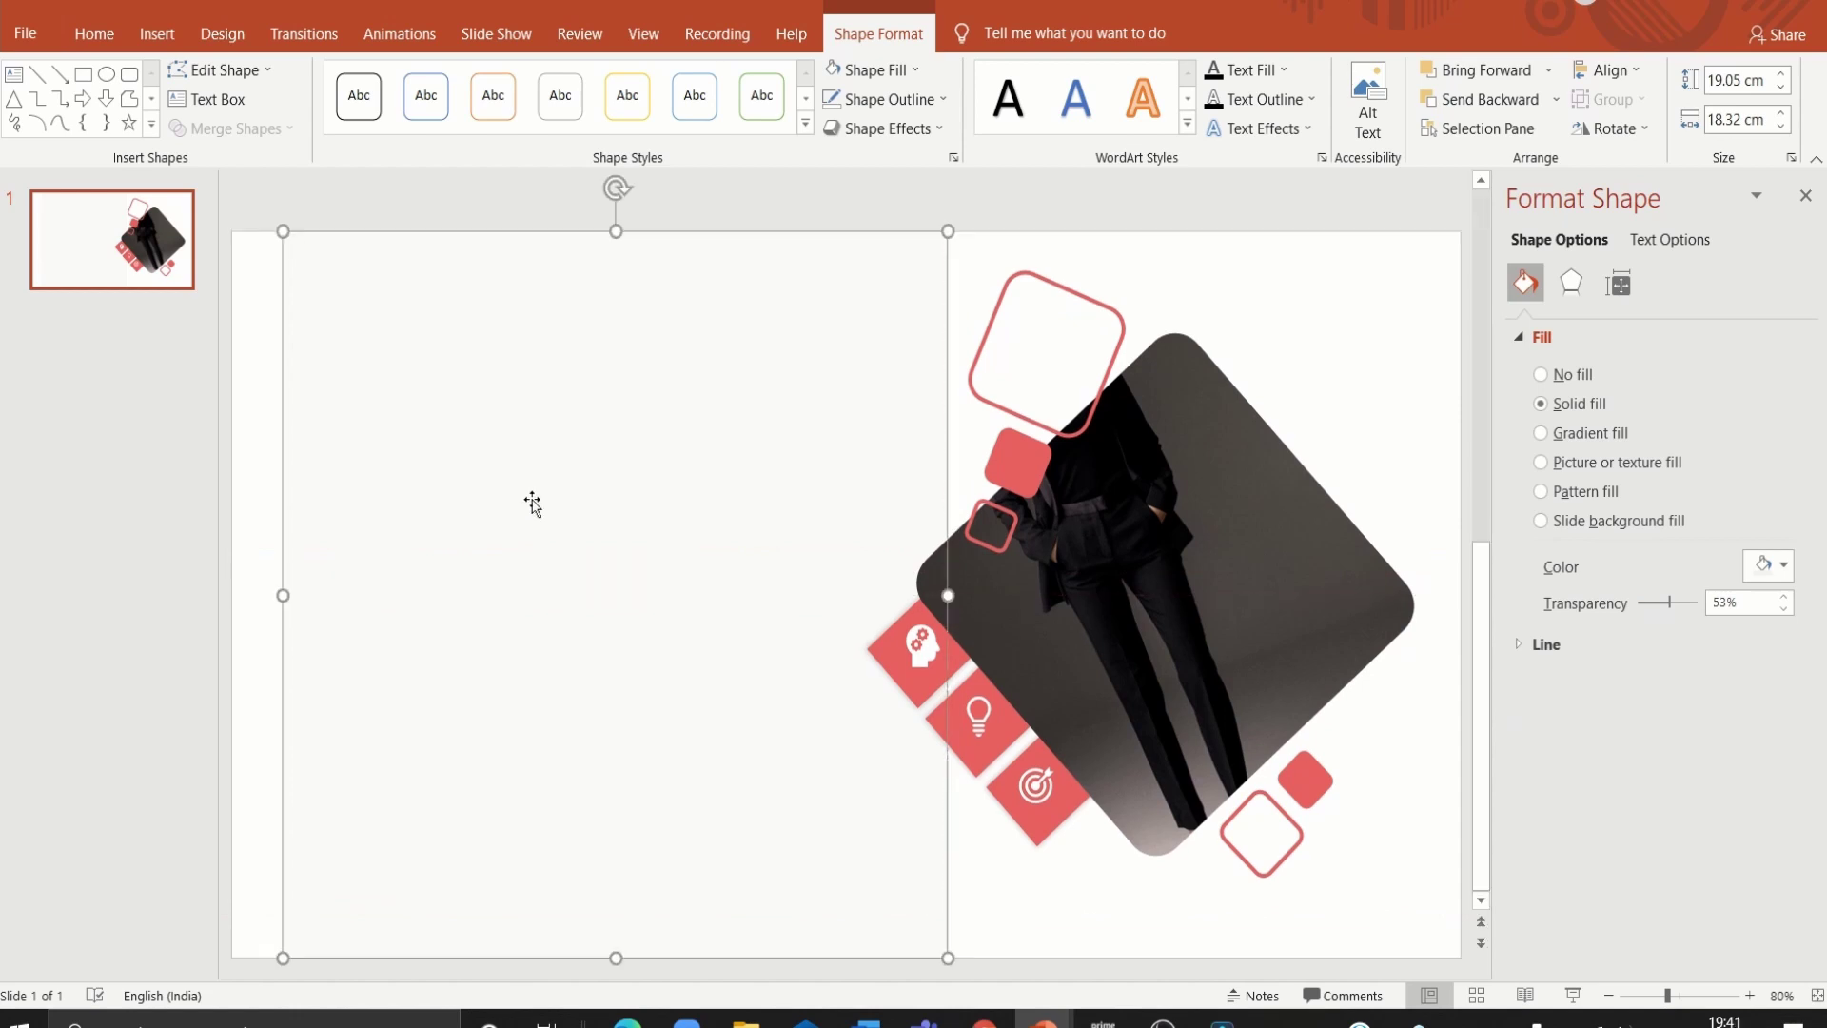
Step: Give the tilted photo an outer drop shadow at 74% transparency
{"action": "left_click", "coordinate": [1179, 257]}
{"action": "left_click", "coordinate": [1219, 403]}
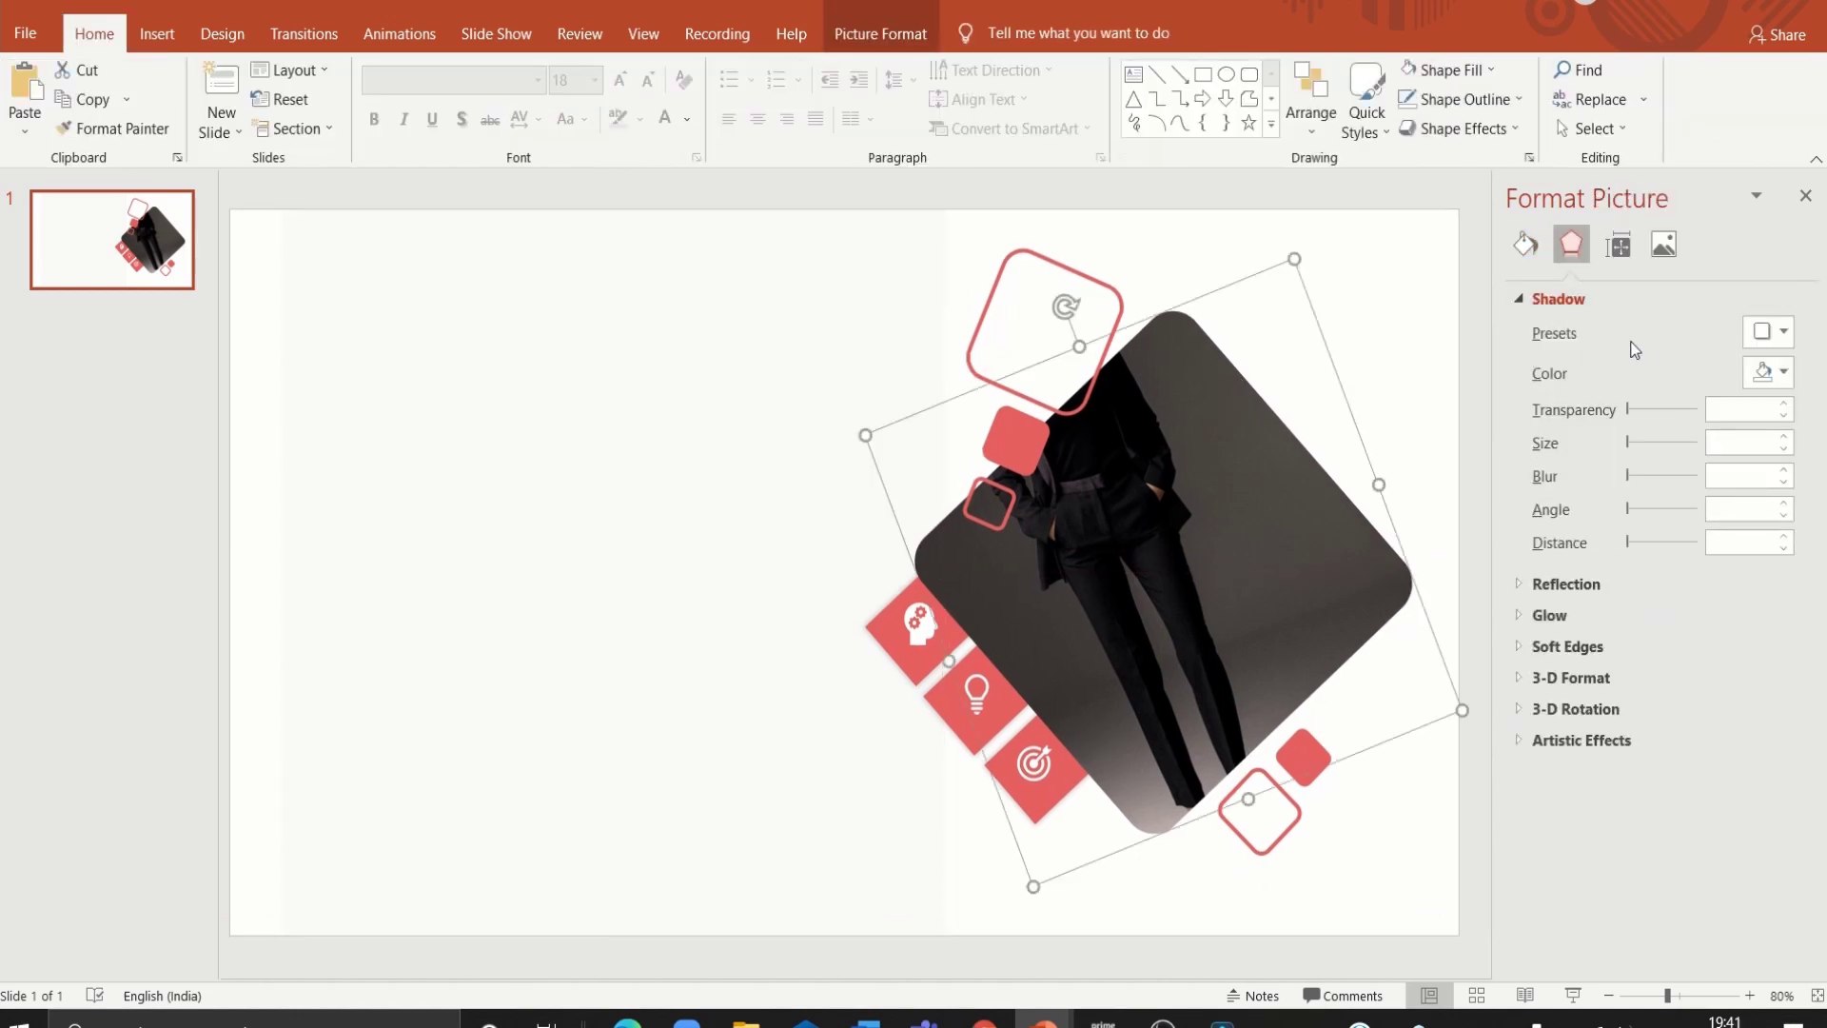
{"action": "left_click", "coordinate": [1759, 333]}
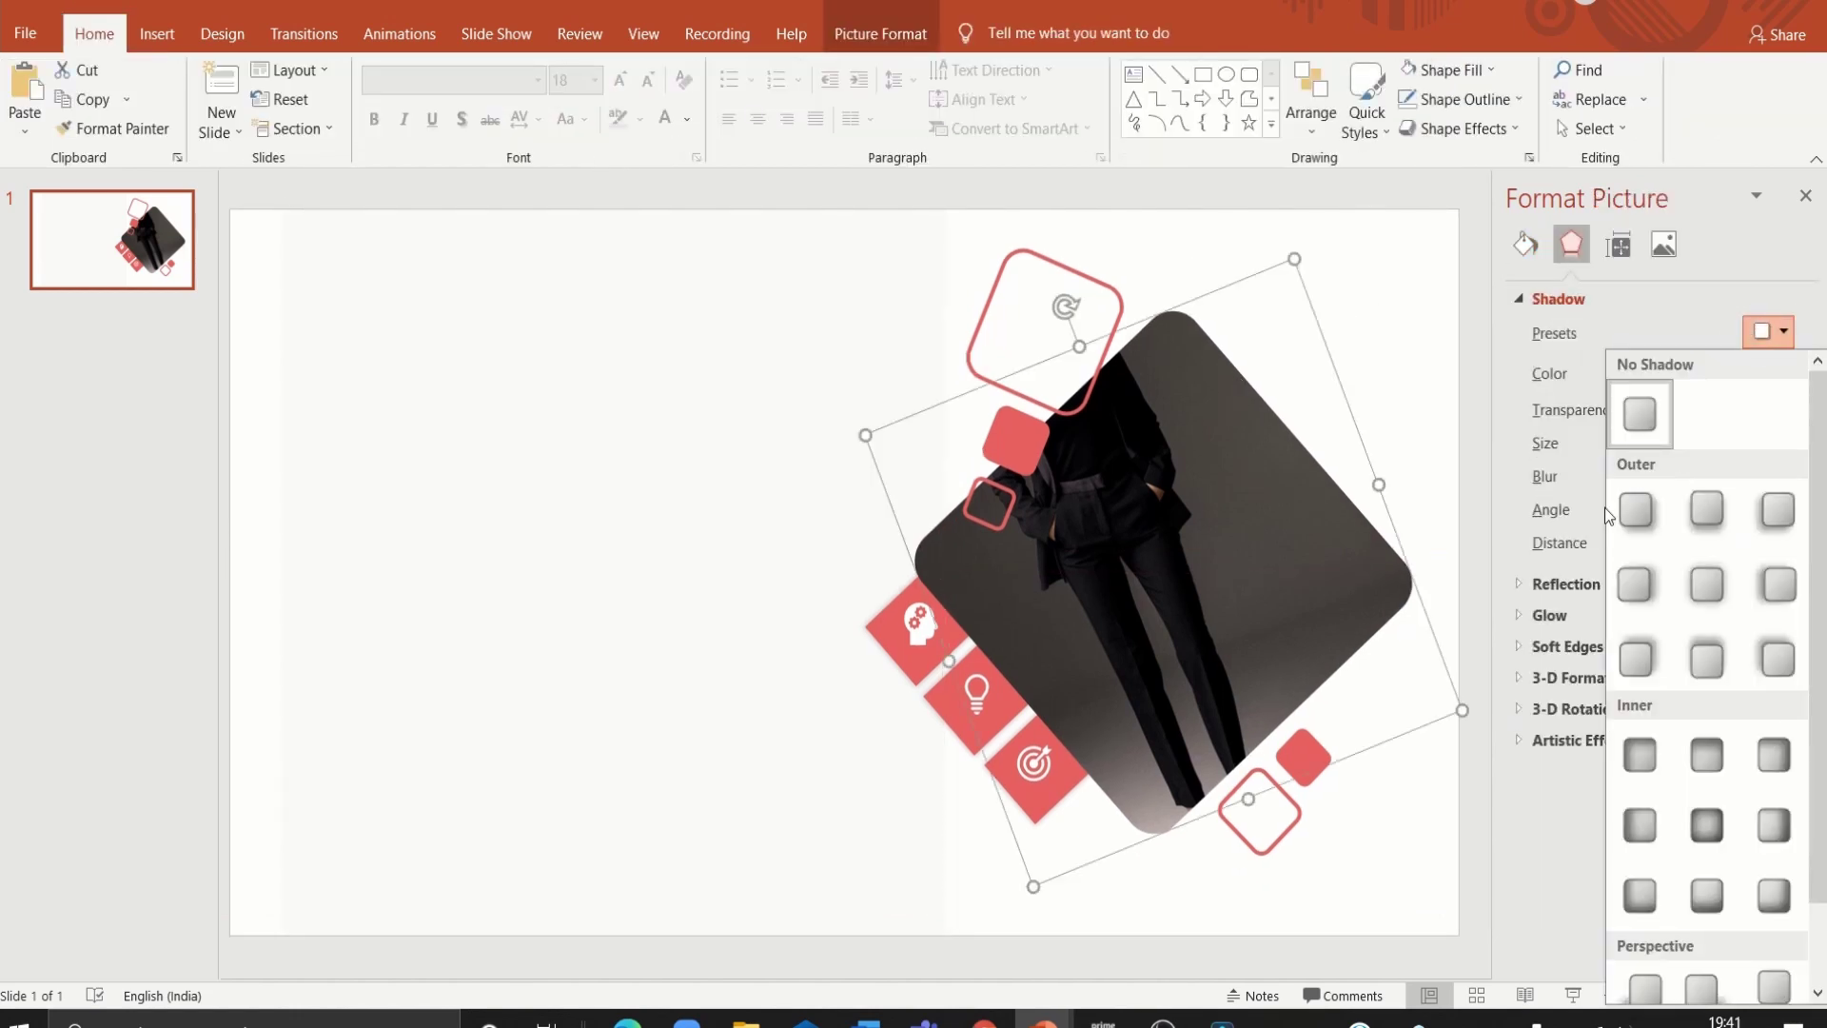
{"action": "left_click", "coordinate": [1636, 511]}
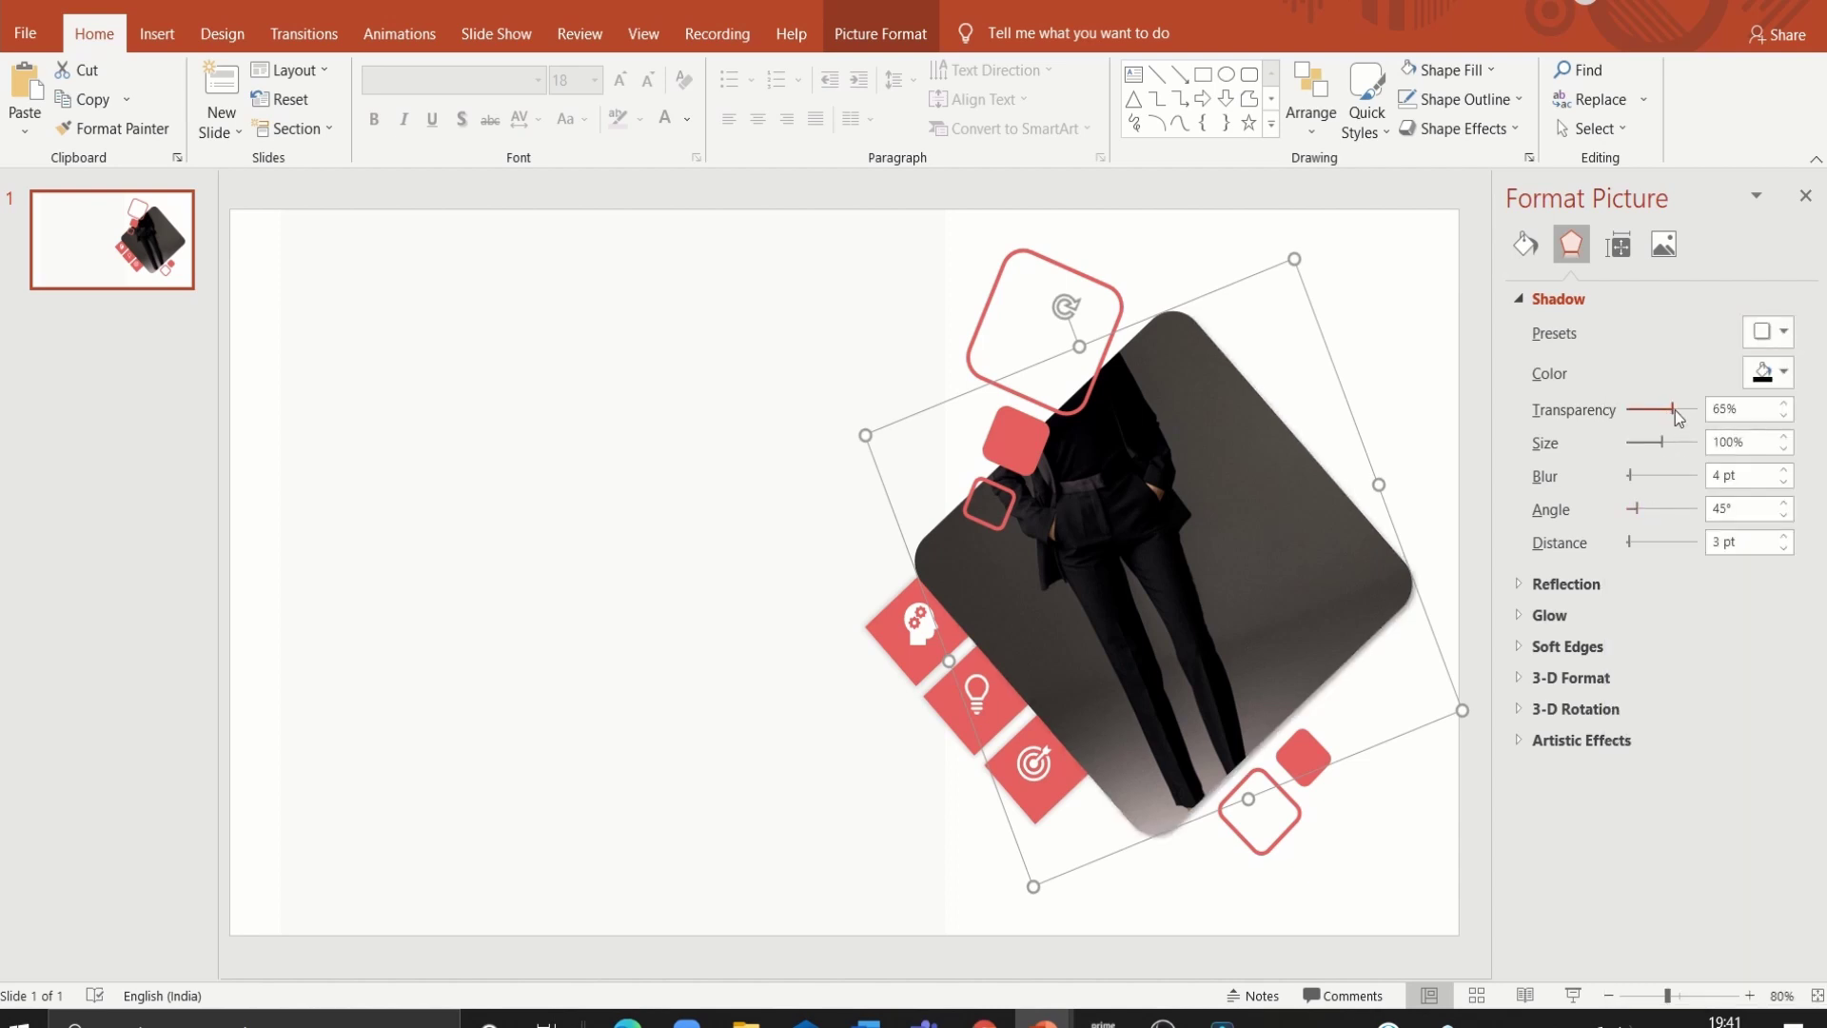
{"action": "left_click_drag", "start_coordinate": [1675, 409], "coordinate": [1679, 410]}
Step: Add a text box on the slide's left side reading 'Creative'
{"action": "left_click", "coordinate": [1427, 422]}
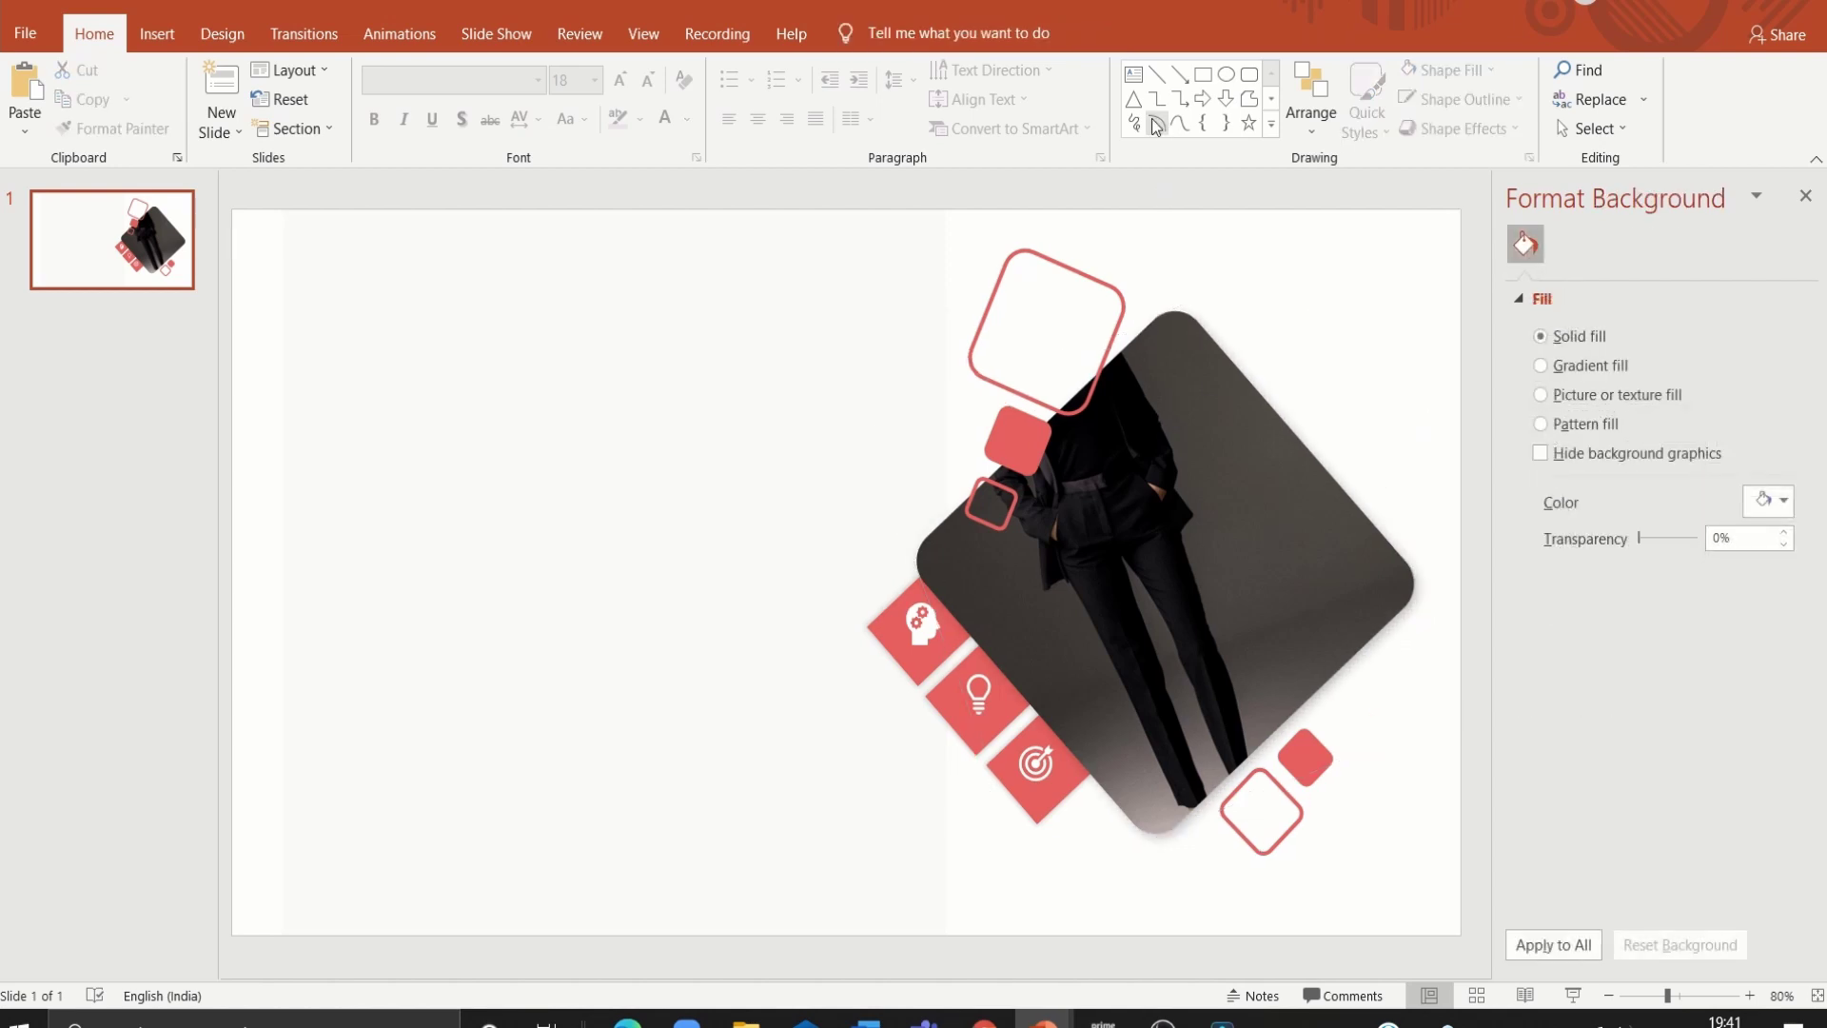
{"action": "left_click_drag", "start_coordinate": [340, 420], "coordinate": [704, 548]}
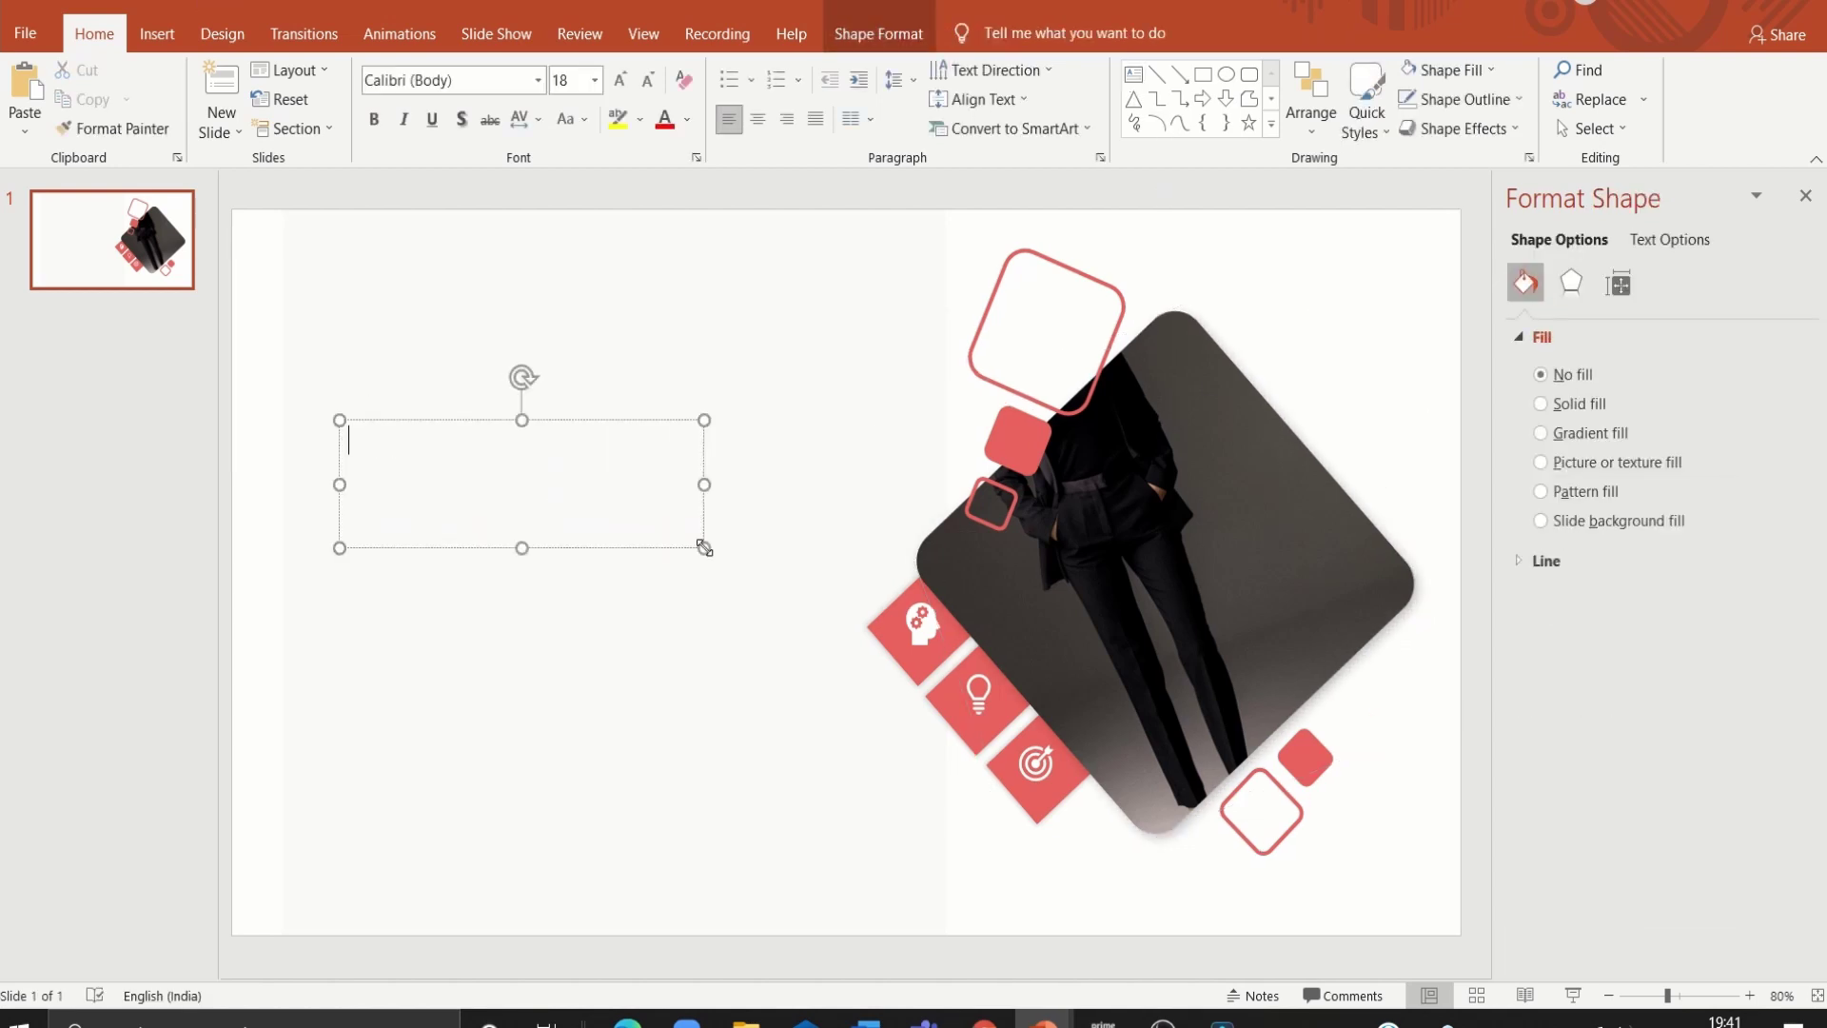
{"action": "type", "text": "Creative"}
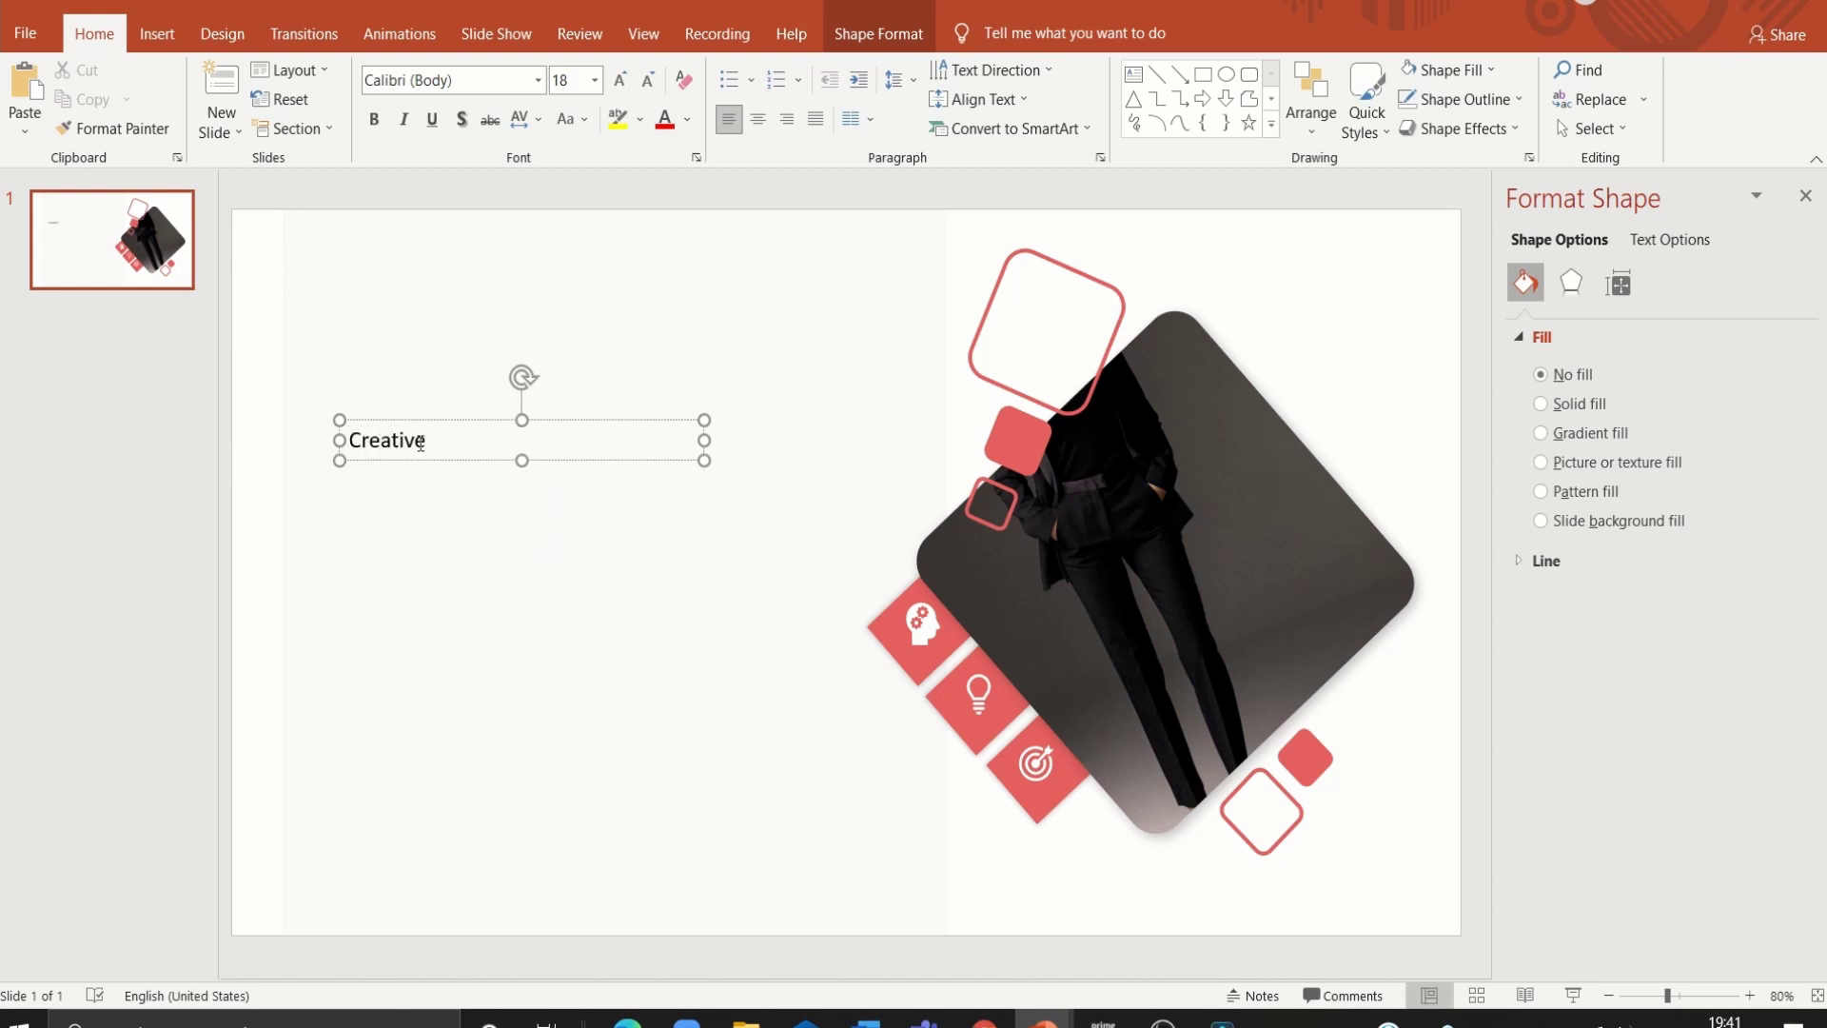
{"action": "double_click", "coordinate": [425, 440]}
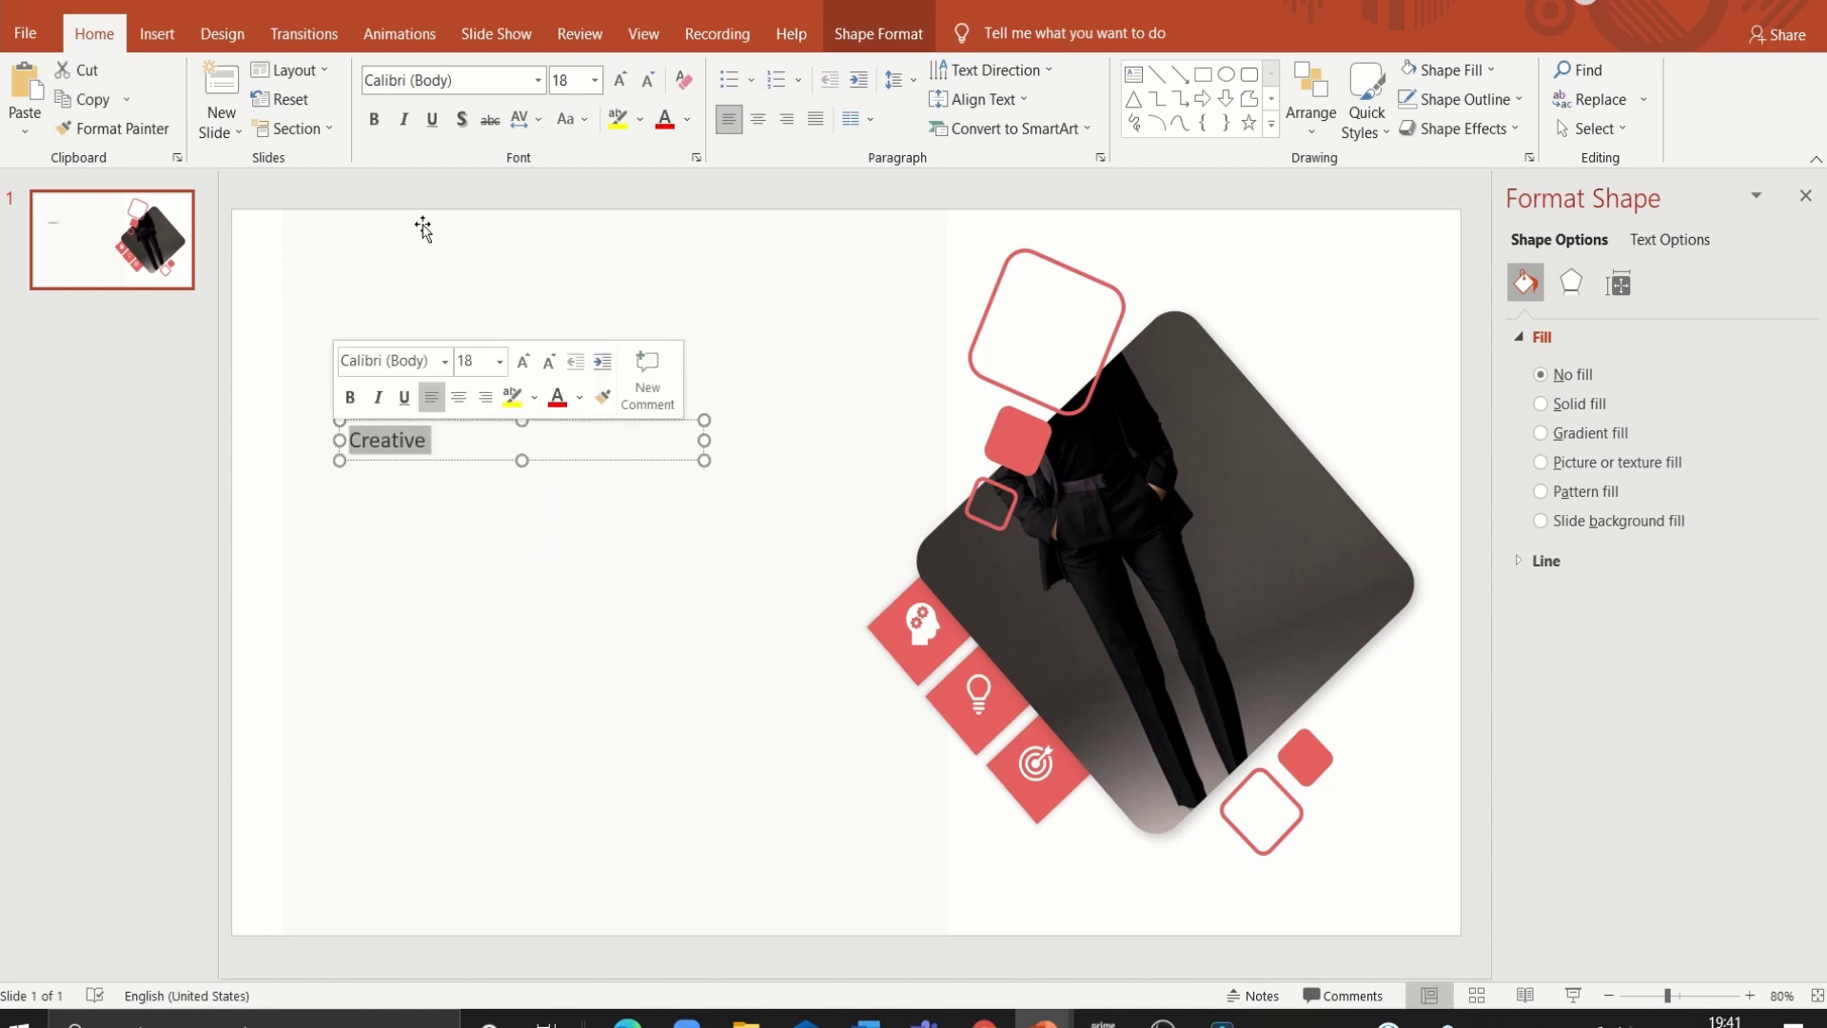
Step: Set 'Creative' to Leelawadee UI at 54 pt
{"action": "left_click", "coordinate": [539, 84]}
{"action": "scroll", "coordinate": [705, 324], "scroll_direction": "down", "scroll_amount": 3}
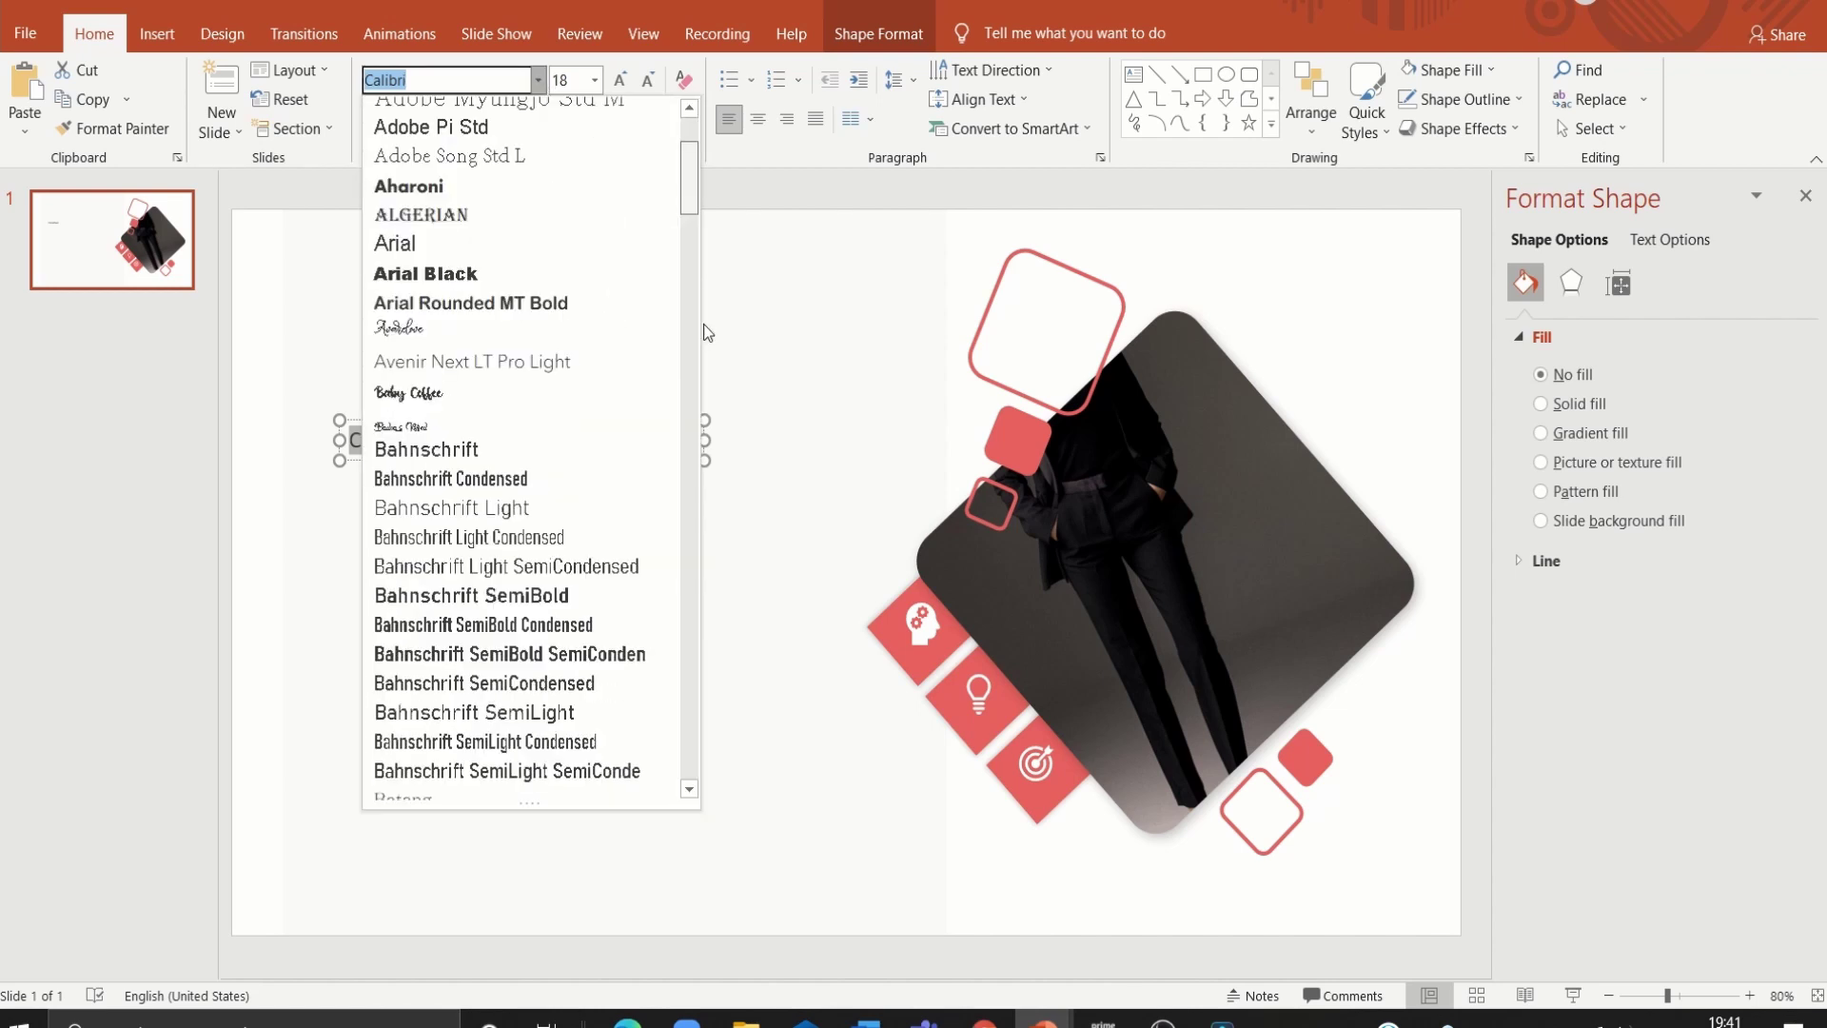
{"action": "scroll", "coordinate": [693, 495], "scroll_direction": "down", "scroll_amount": 10}
{"action": "scroll", "coordinate": [695, 540], "scroll_direction": "down", "scroll_amount": 15}
{"action": "scroll", "coordinate": [694, 535], "scroll_direction": "down", "scroll_amount": 3}
{"action": "scroll", "coordinate": [694, 535], "scroll_direction": "up", "scroll_amount": 3}
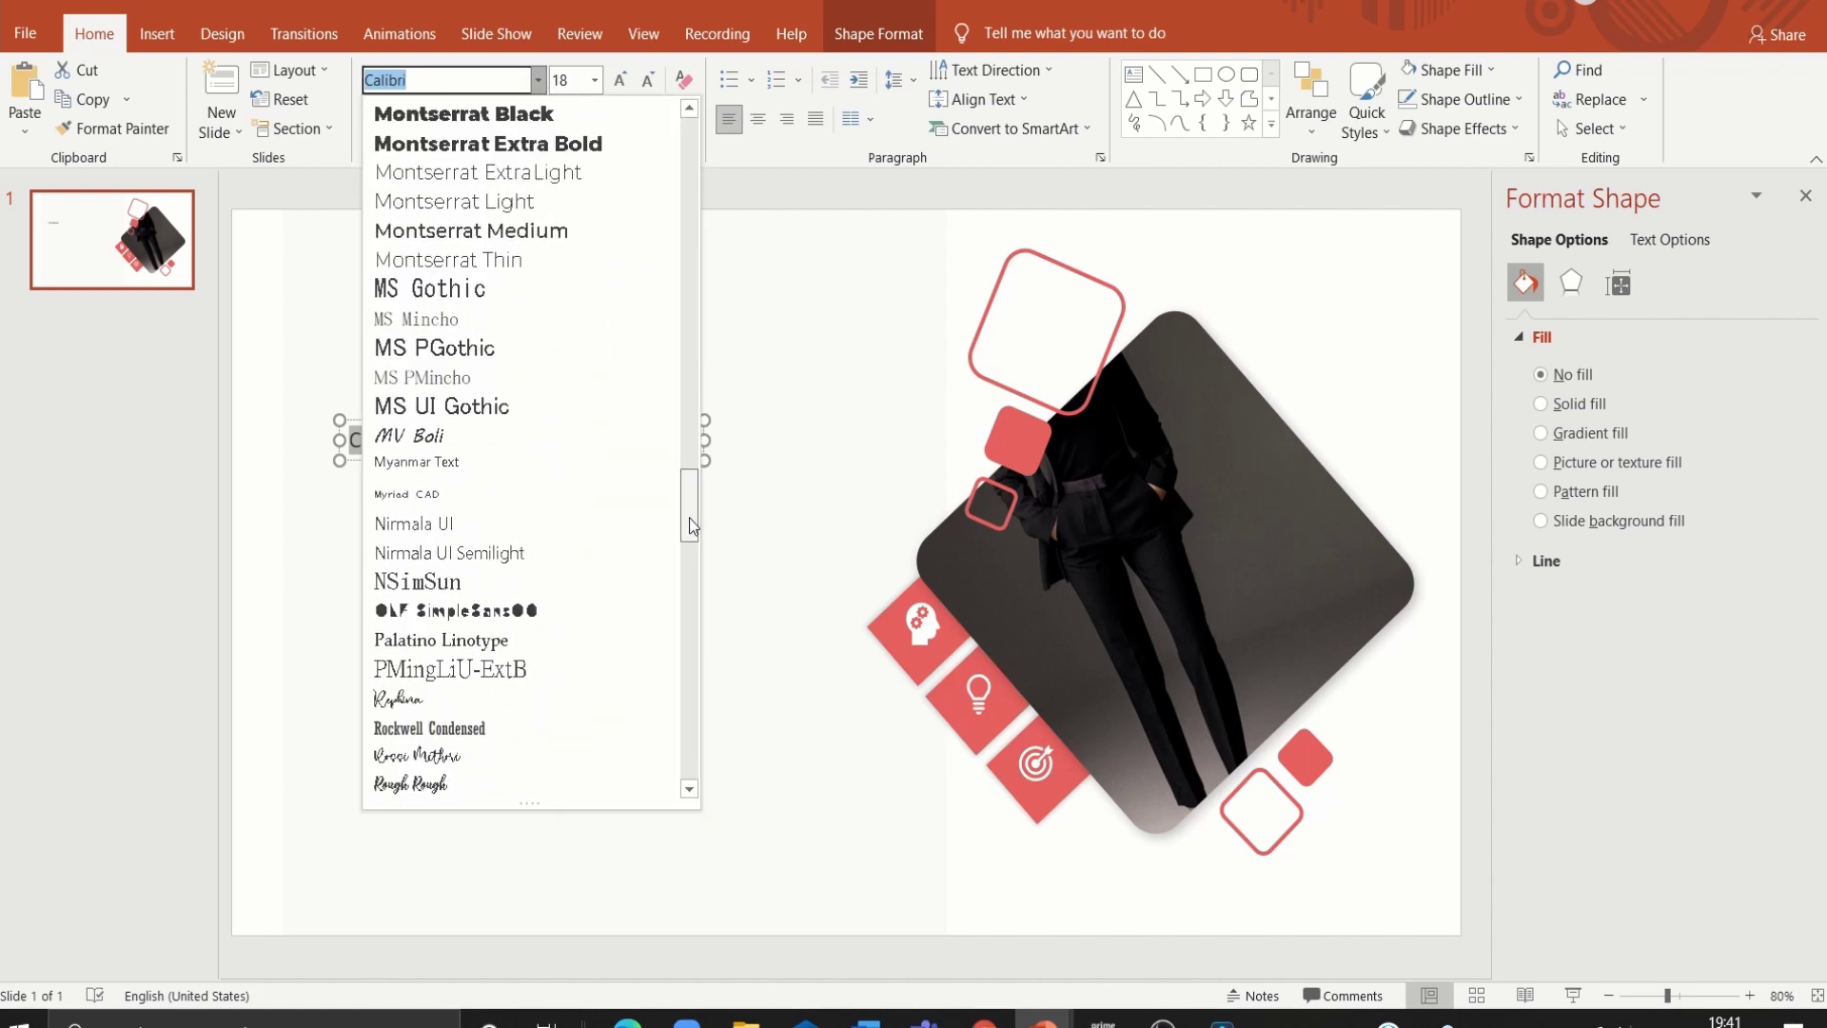
{"action": "scroll", "coordinate": [682, 466], "scroll_direction": "up", "scroll_amount": 6}
{"action": "left_click_drag", "start_coordinate": [683, 467], "coordinate": [677, 409]}
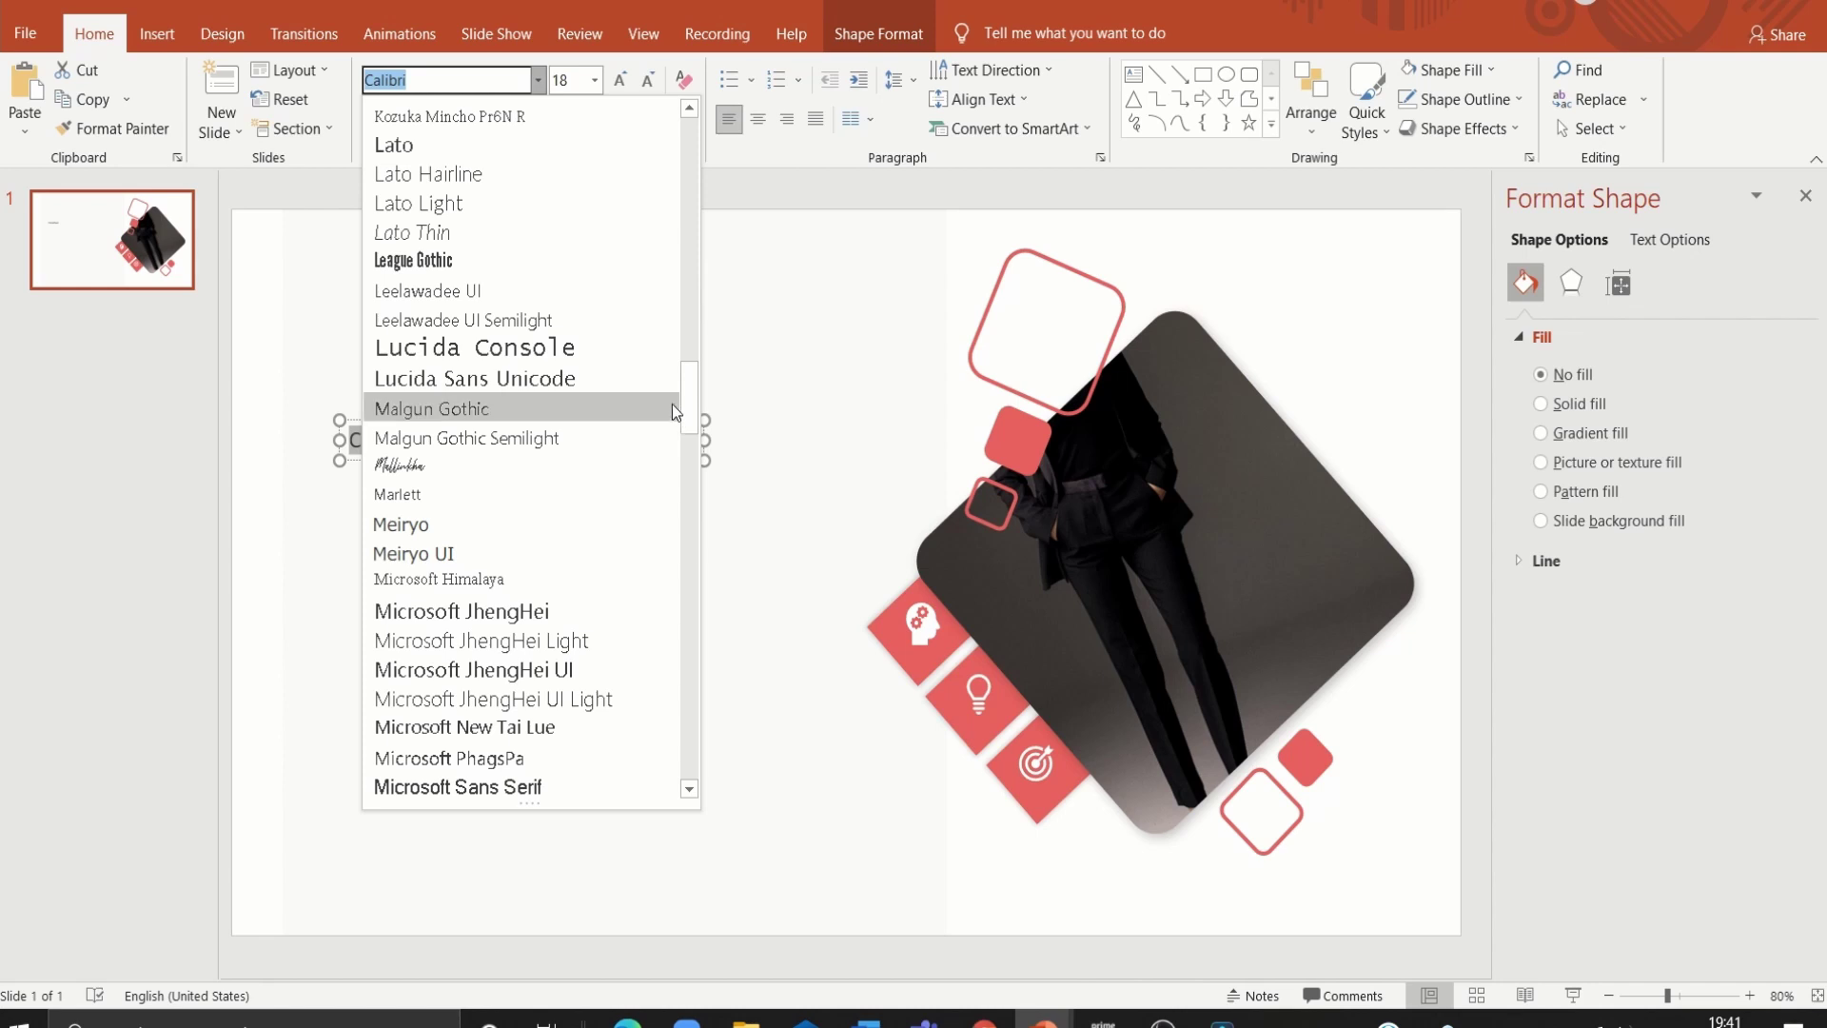
{"action": "left_click", "coordinate": [476, 290]}
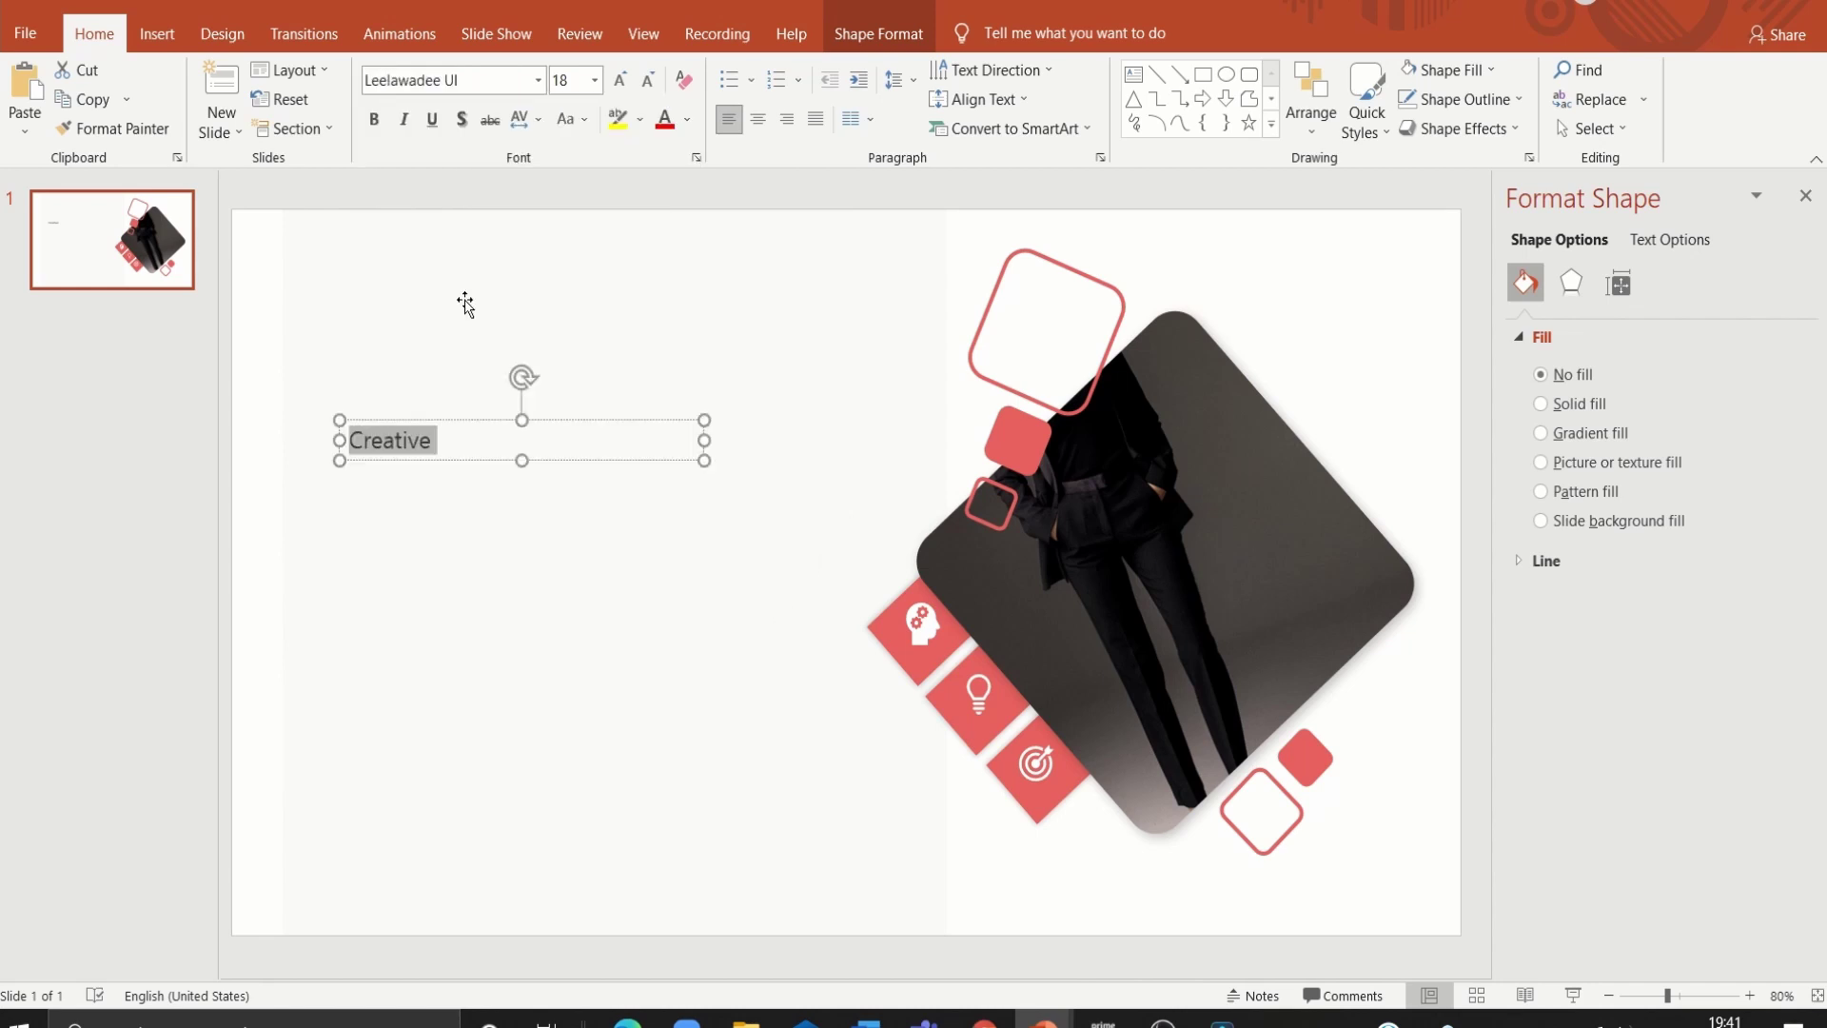
{"action": "left_click", "coordinate": [581, 77]}
{"action": "type", "text": "54"}
{"action": "key", "text": "Return"}
Step: Duplicate the title box as a second line reading 'Placeholder', widened to fit one line
{"action": "mouse_move", "coordinate": [612, 518]}
{"action": "left_mouse_down"}
{"action": "mouse_move", "coordinate": [575, 473]}
{"action": "mouse_move", "coordinate": [557, 552]}
{"action": "left_mouse_up"}
{"action": "key", "text": "ctrl+d"}
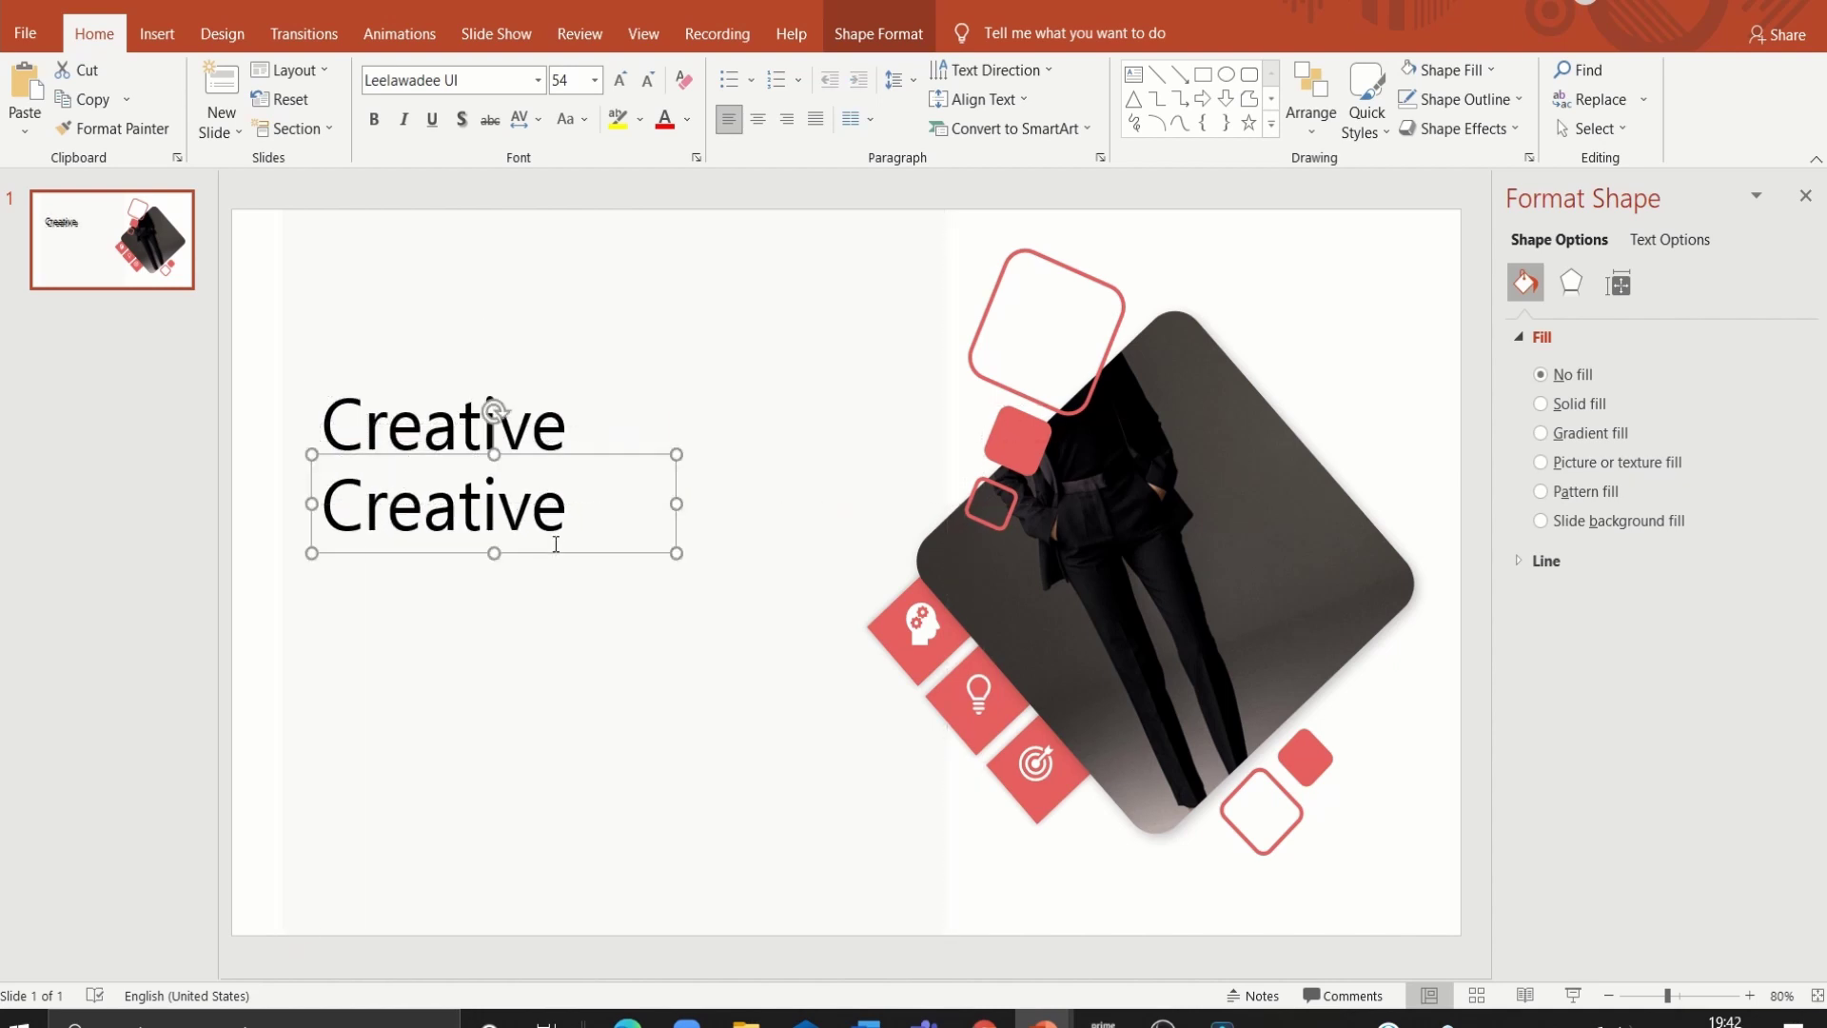
{"action": "double_click", "coordinate": [379, 524]}
{"action": "type", "text": "P"}
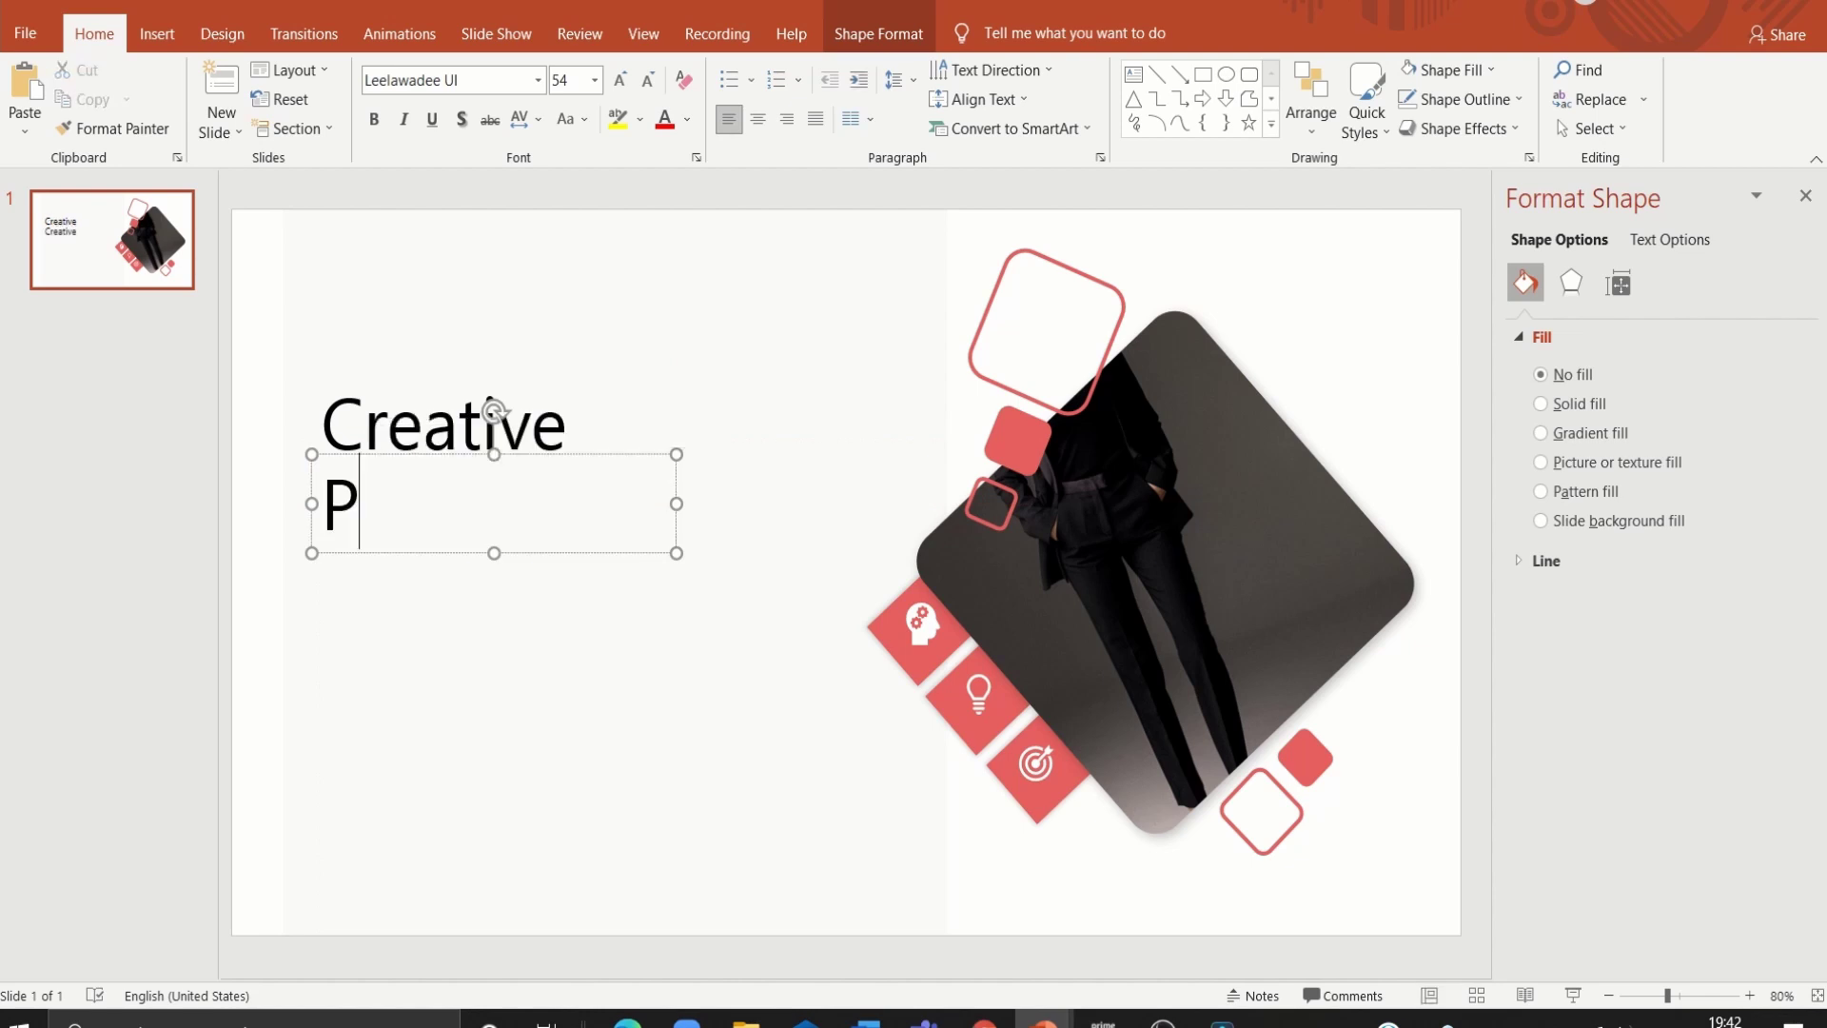
{"action": "type", "text": "laceholder"}
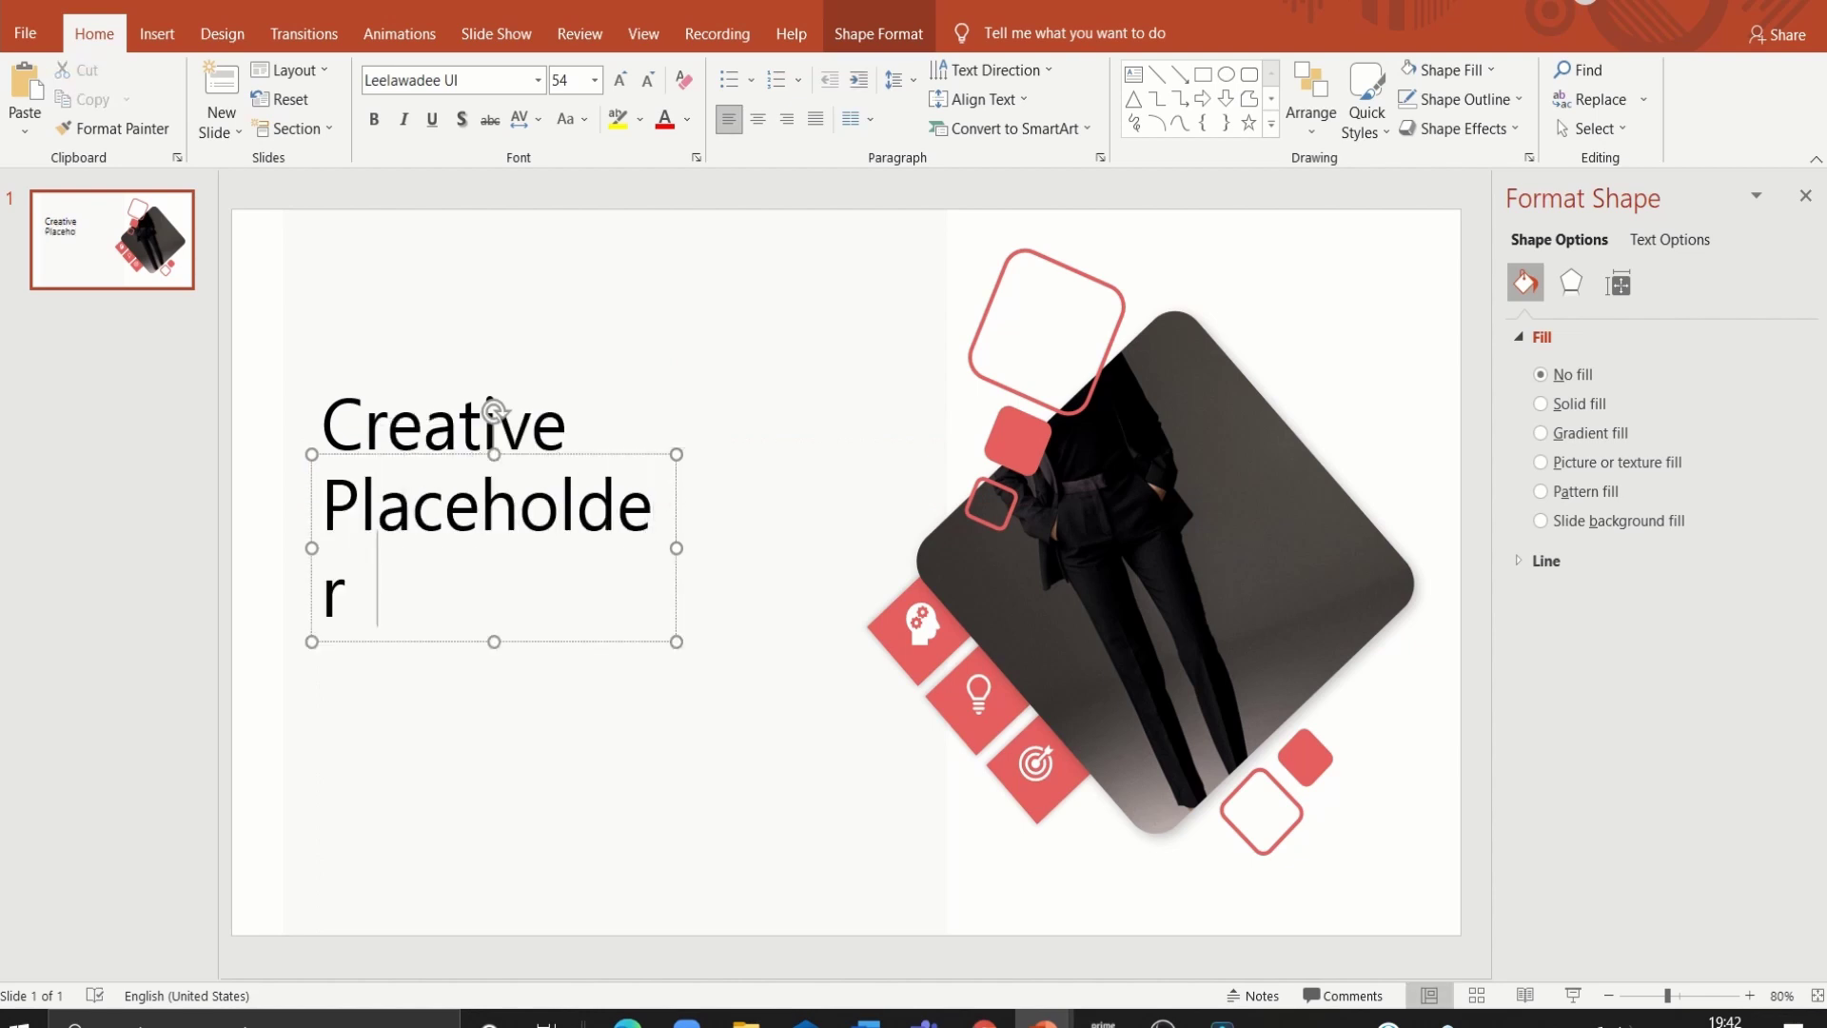
{"action": "left_click_drag", "start_coordinate": [677, 548], "coordinate": [696, 548]}
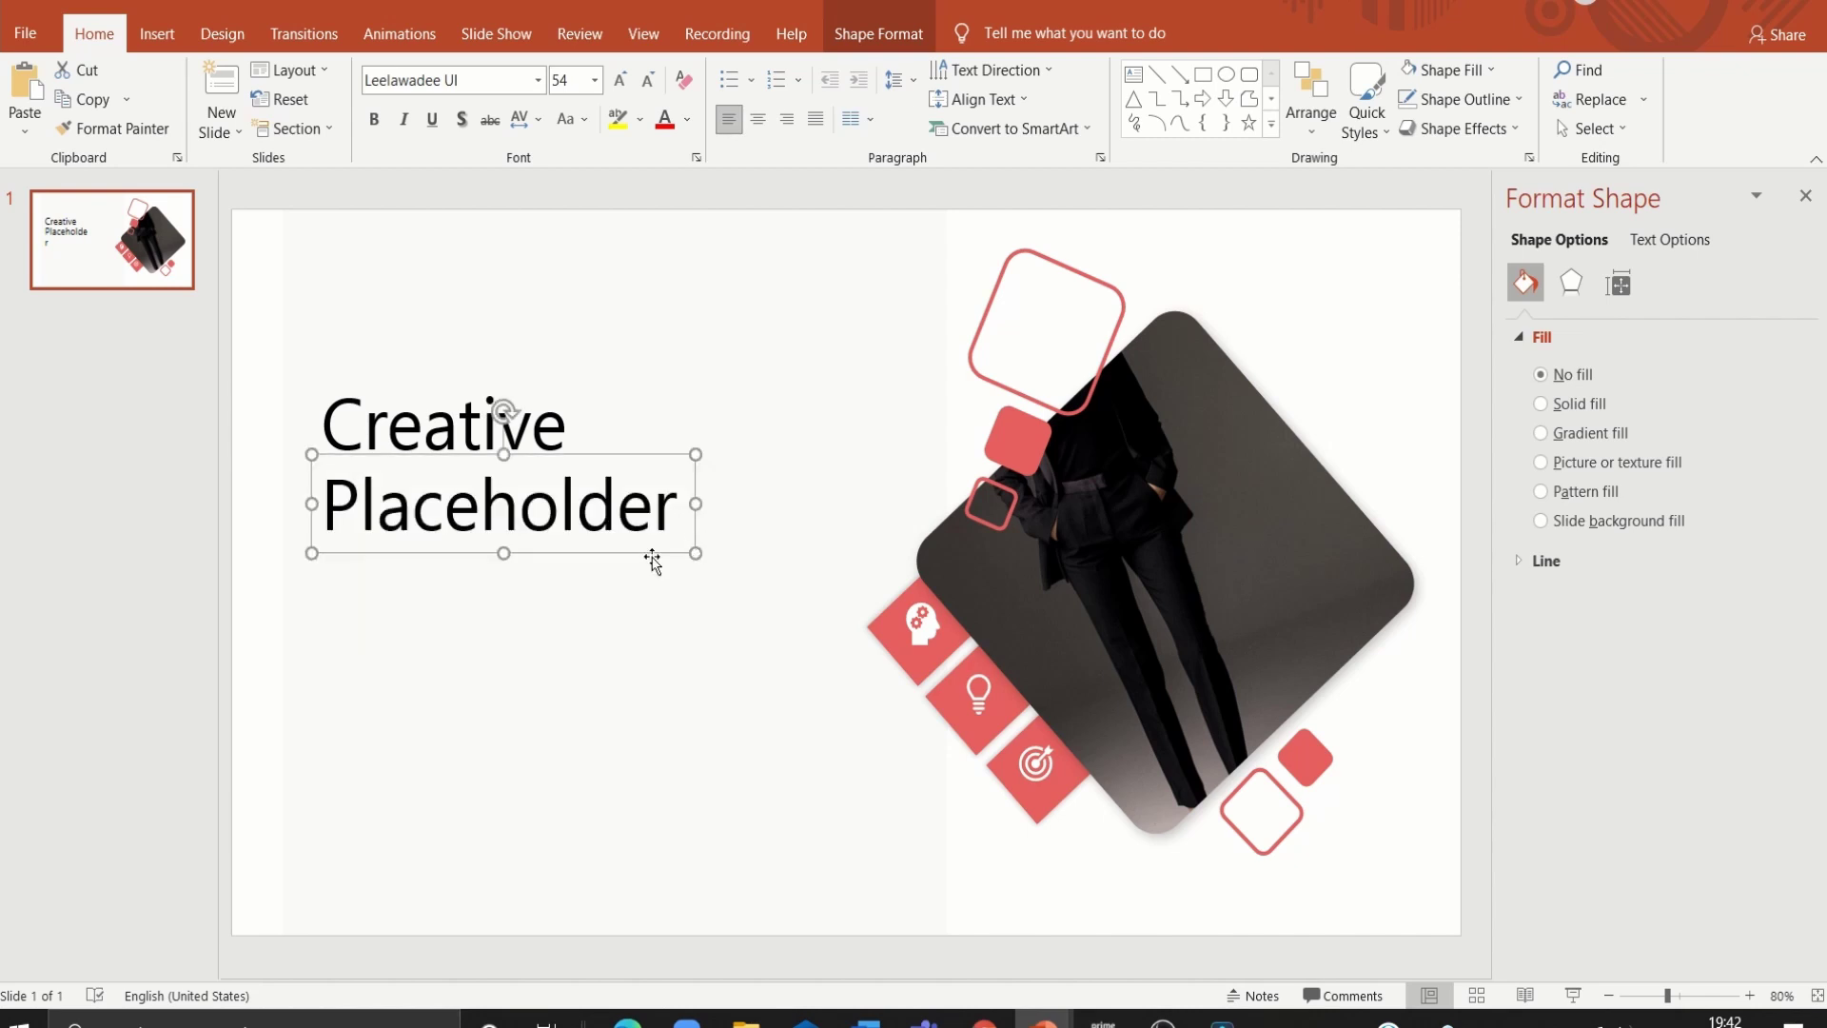
{"action": "left_click", "coordinate": [1134, 75]}
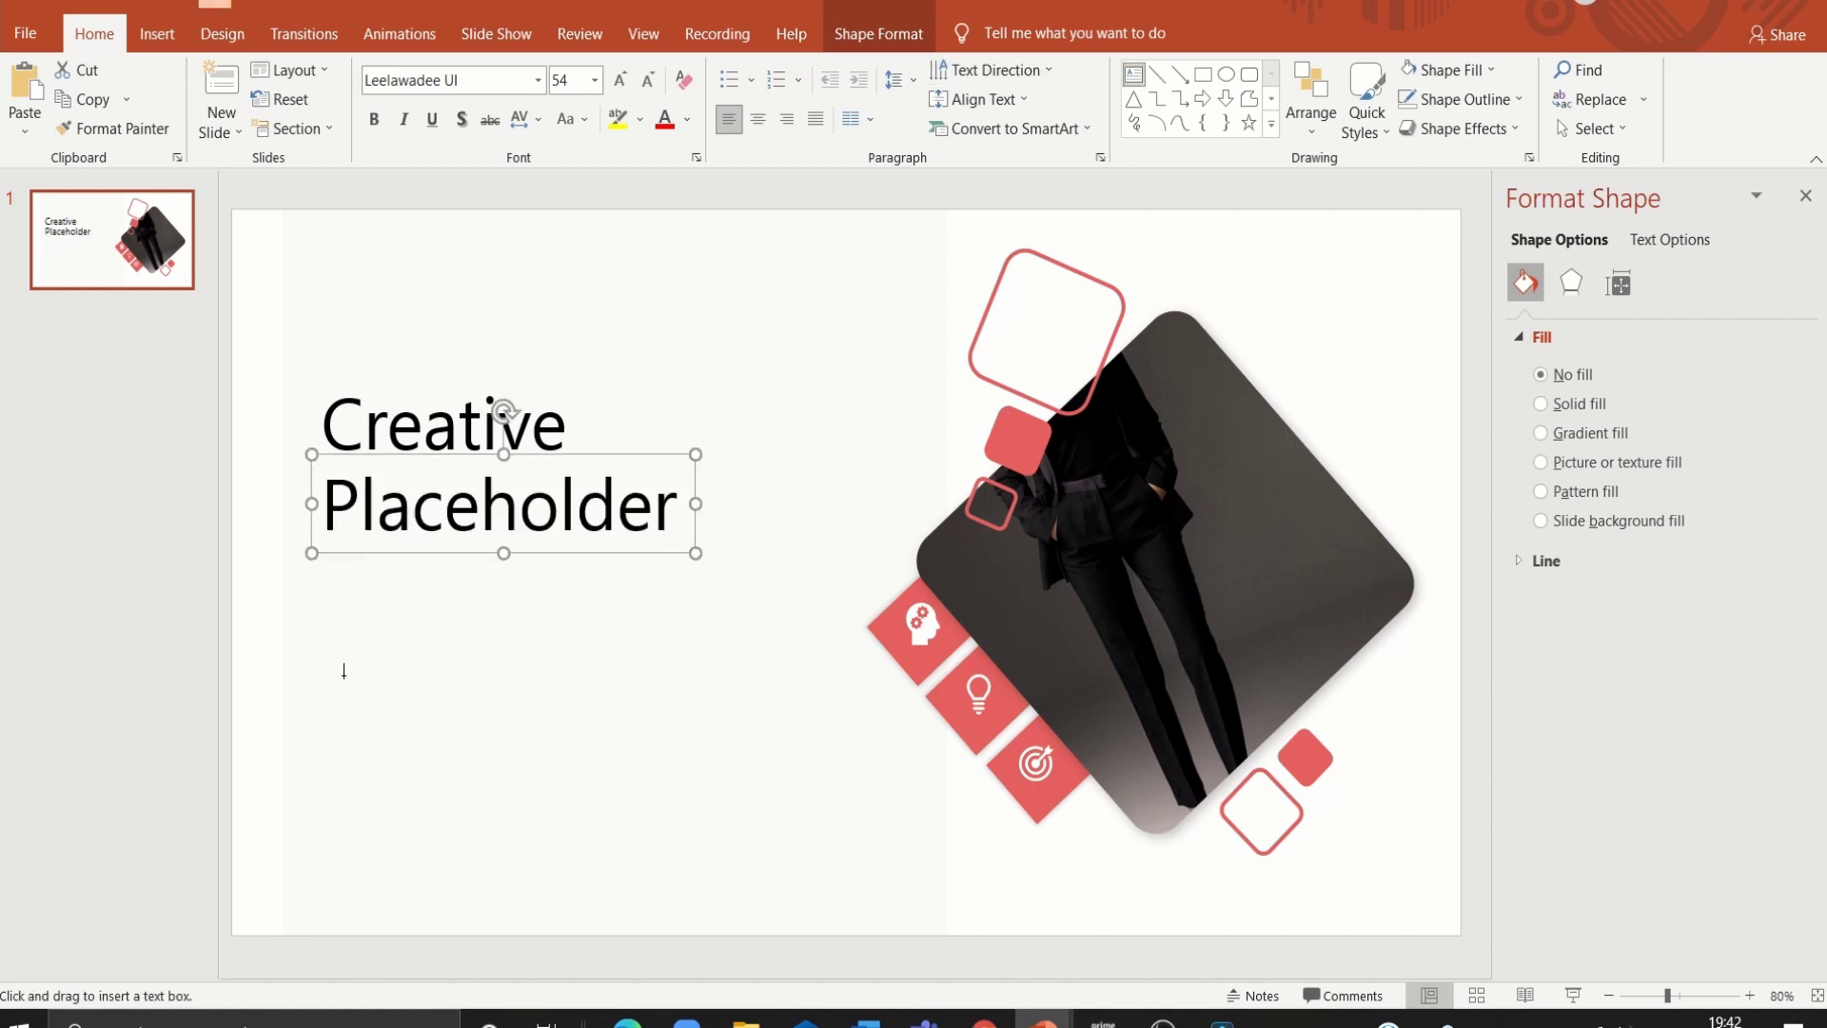
Step: Fill a text box below the title with =lorem() dummy text, keeping only the first paragraph
{"action": "mouse_move", "coordinate": [344, 671]}
{"action": "left_mouse_down"}
{"action": "mouse_move", "coordinate": [580, 767]}
{"action": "mouse_move", "coordinate": [718, 785]}
{"action": "left_mouse_up"}
{"action": "type", "text": "=lorem"}
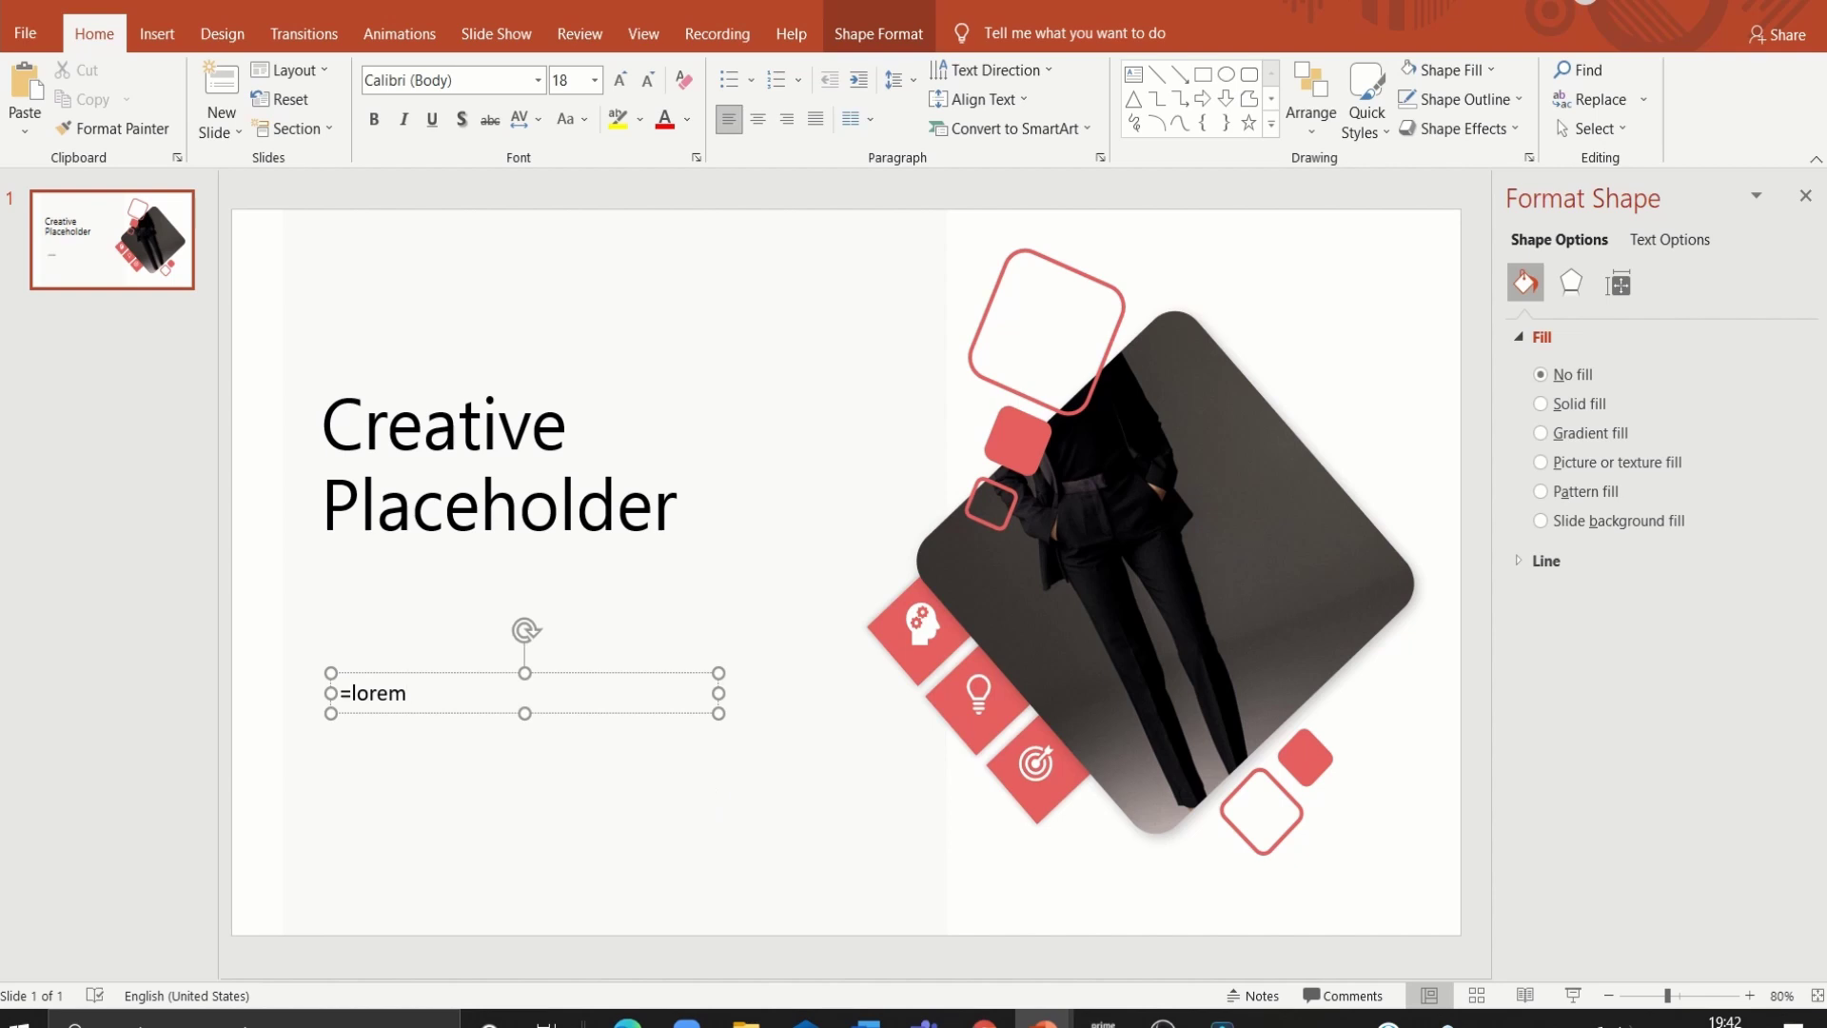
{"action": "type", "text": "()"}
{"action": "key", "text": "Return"}
{"action": "right_click", "coordinate": [572, 943]}
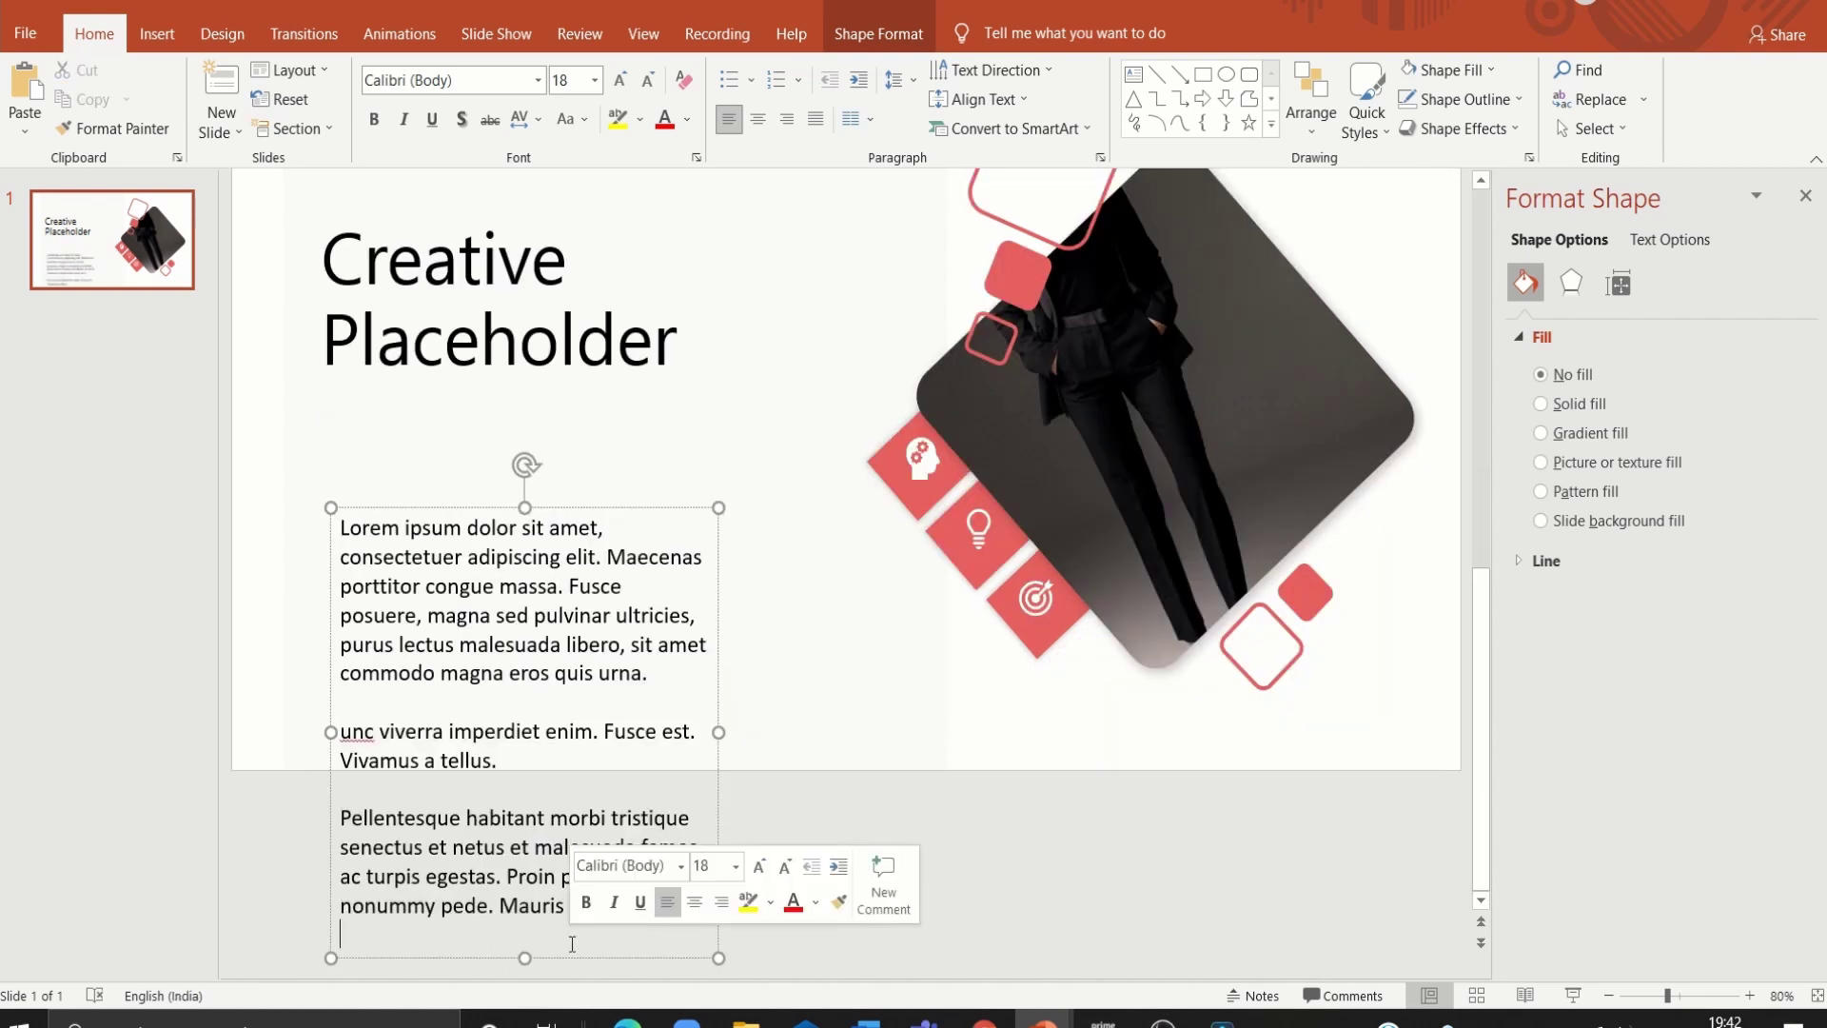
{"action": "left_click_drag", "start_coordinate": [570, 943], "coordinate": [357, 730]}
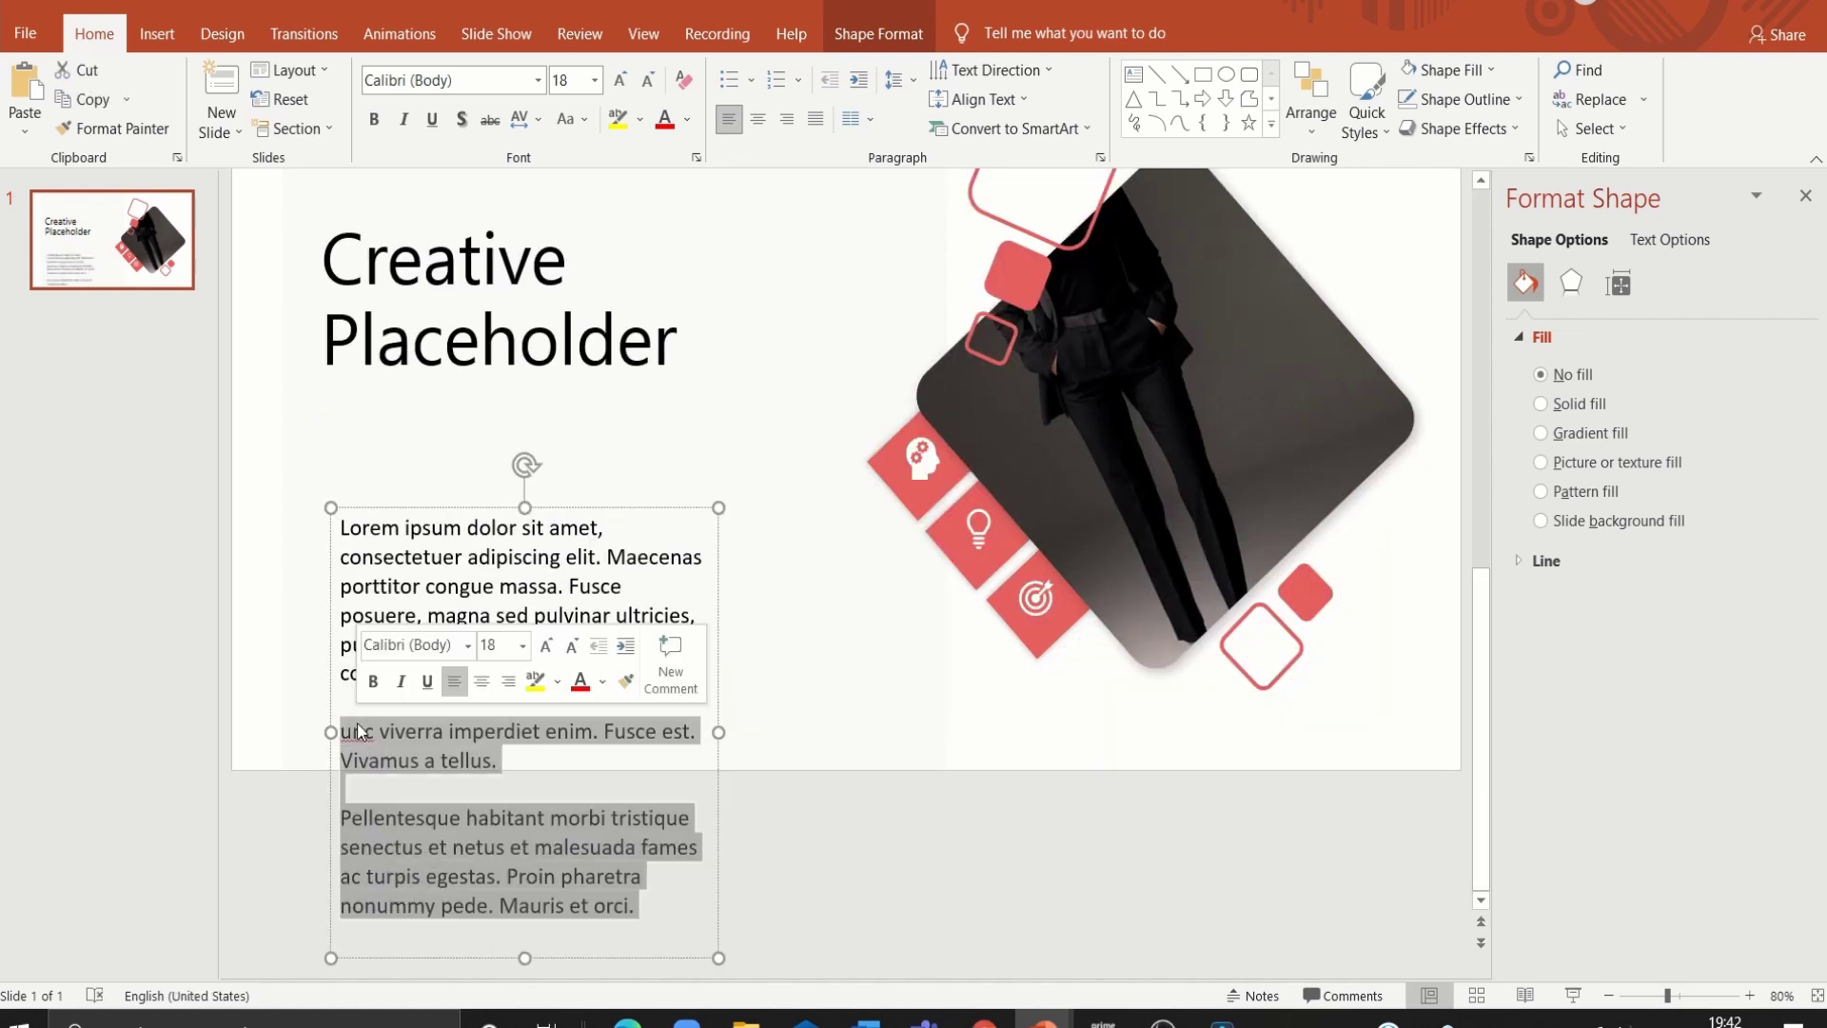
{"action": "key", "text": "Delete"}
{"action": "left_click_drag", "start_coordinate": [650, 840], "coordinate": [339, 693]}
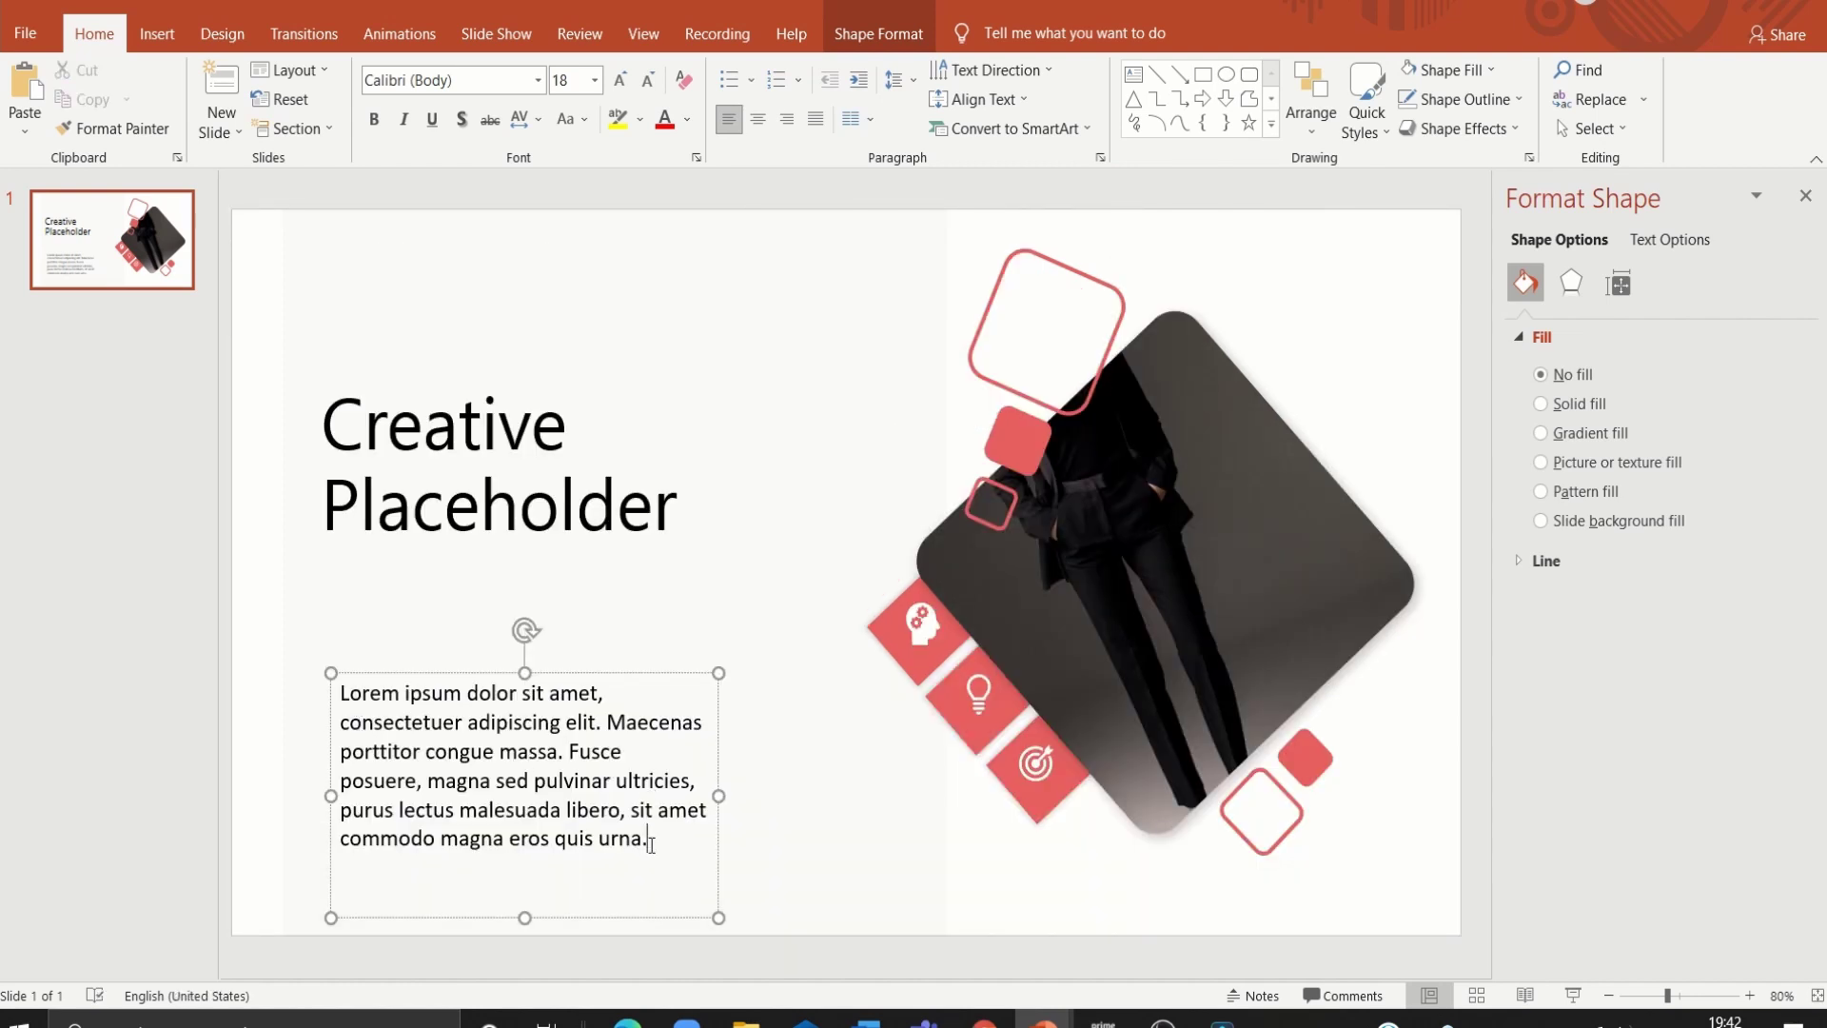
Step: Colour the Lorem ipsum paragraph pink-red, widen its box to 11.75 cm and shift it left
{"action": "left_click", "coordinate": [911, 43]}
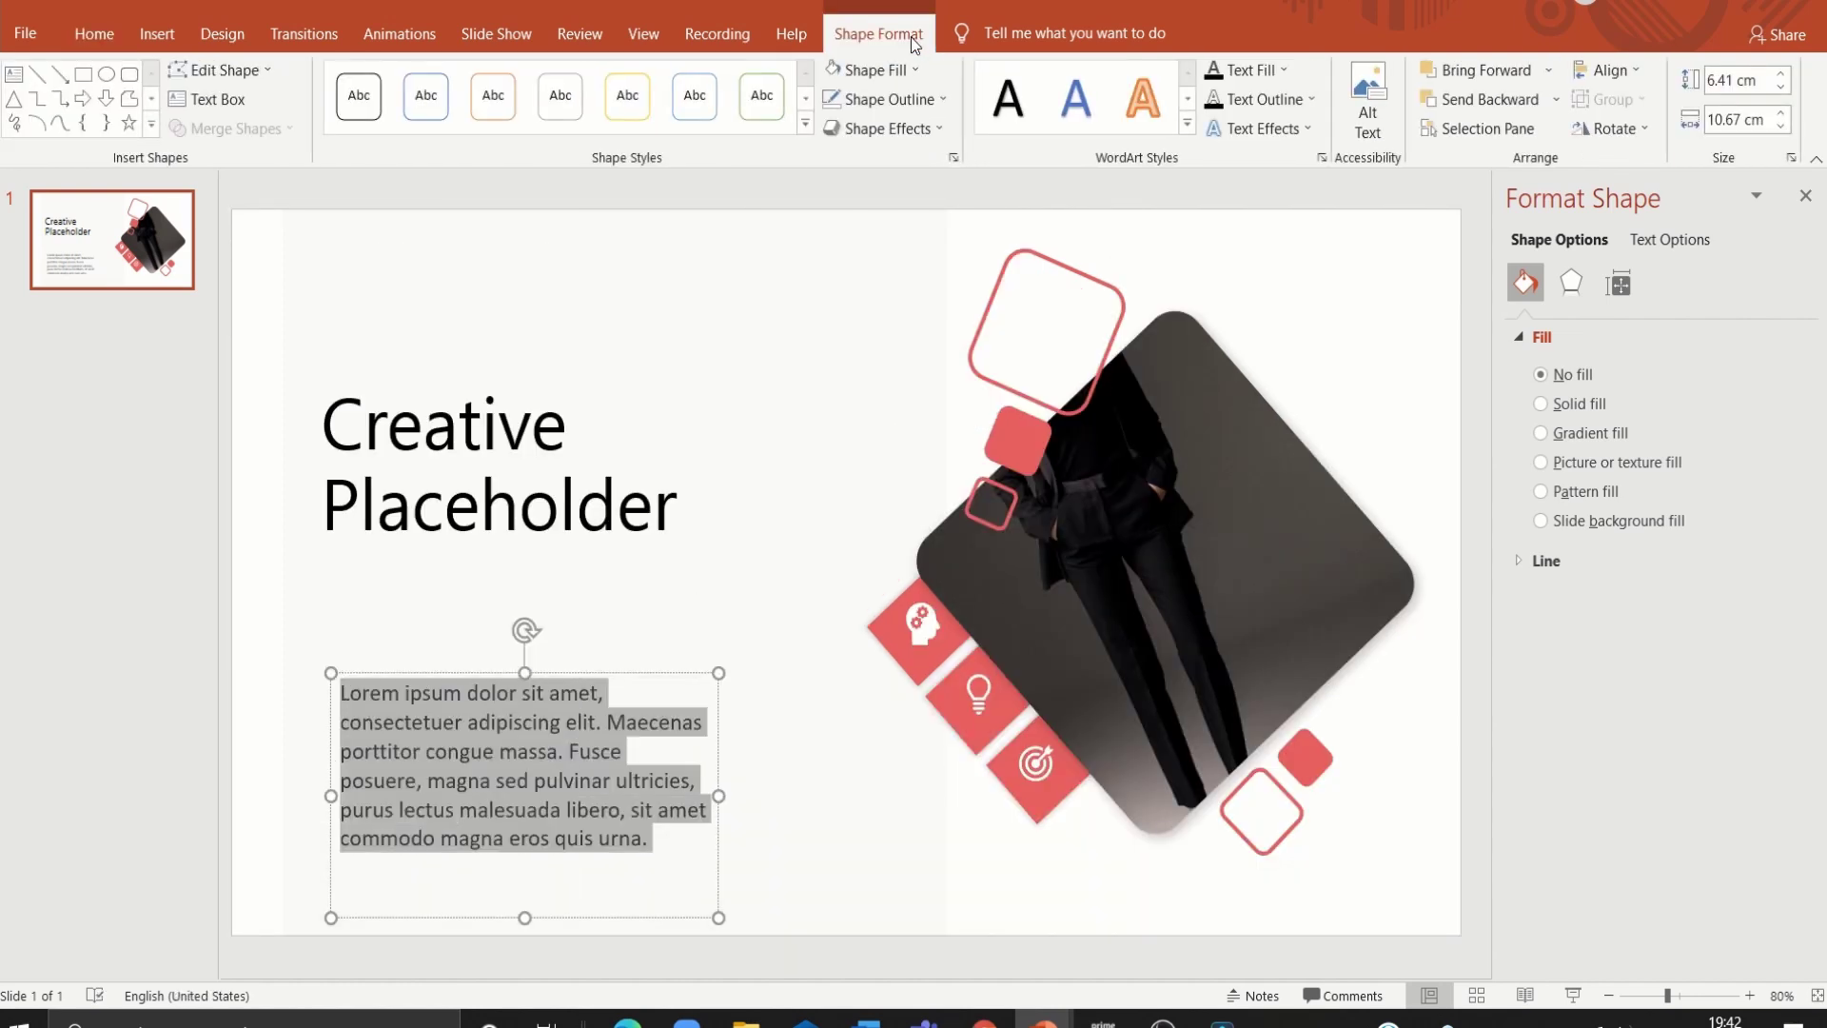
{"action": "left_click", "coordinate": [1244, 76]}
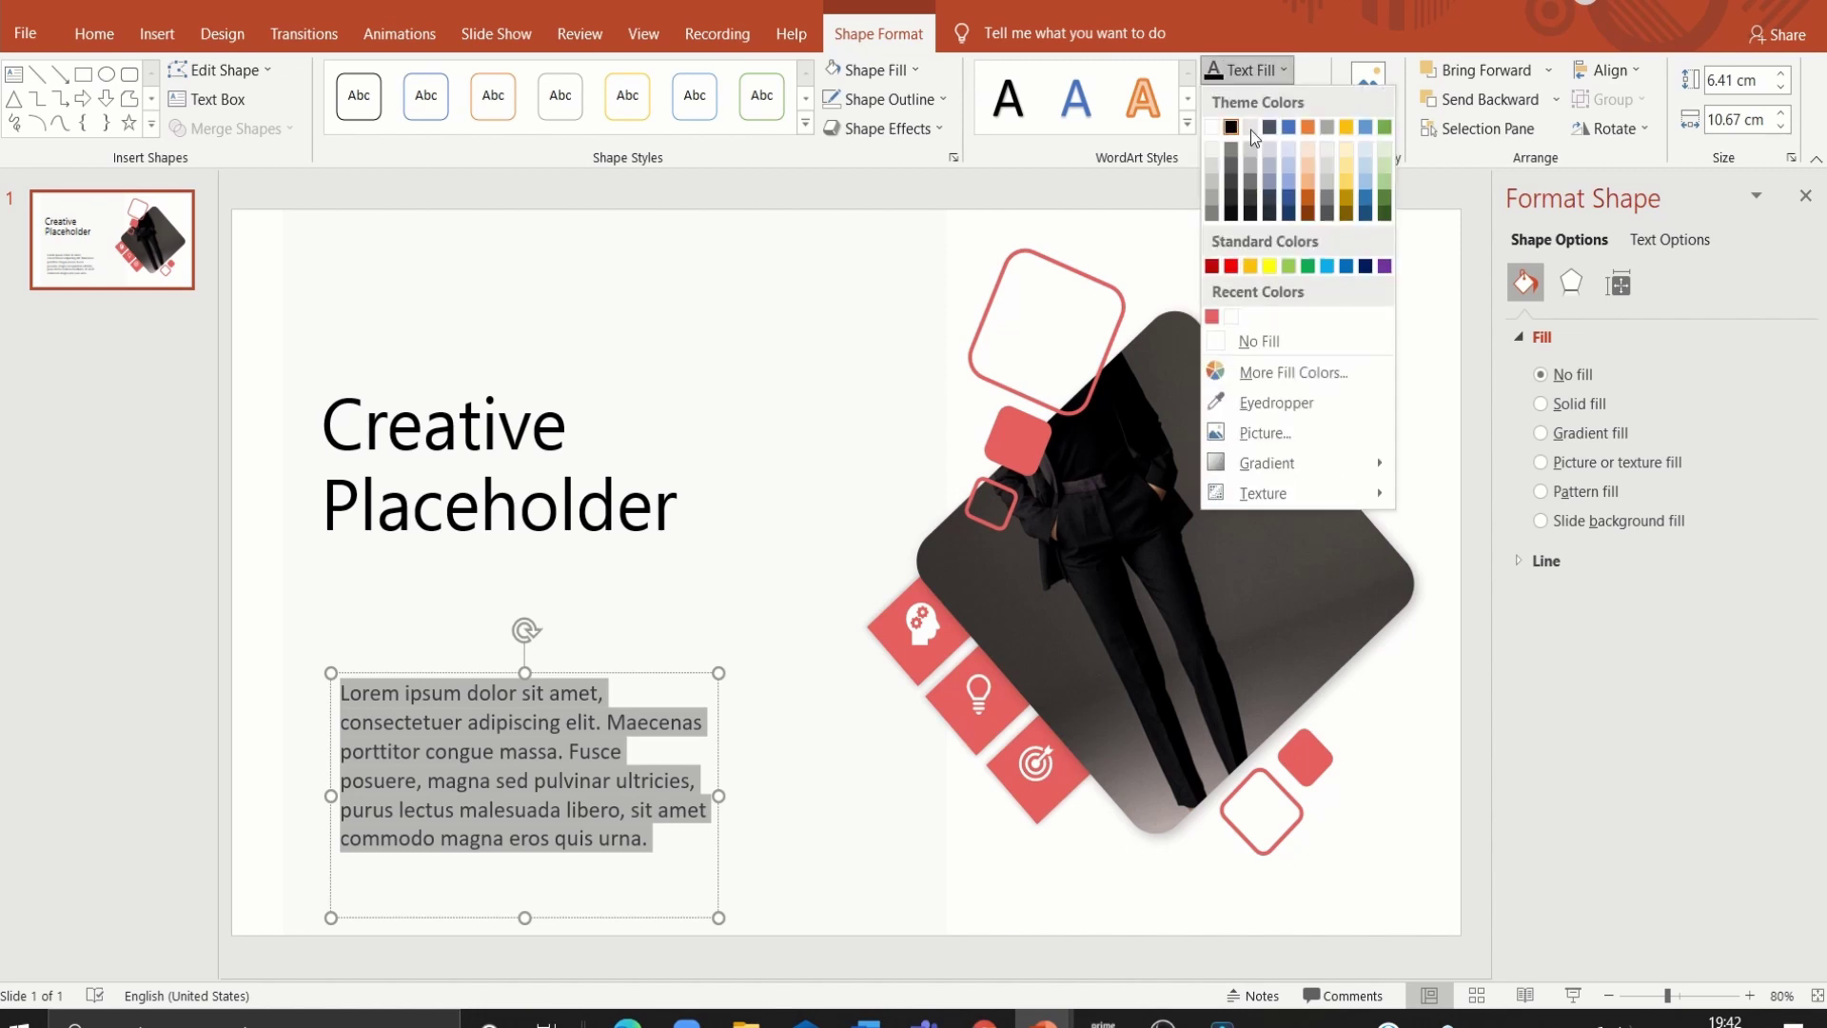
{"action": "left_click", "coordinate": [1213, 317]}
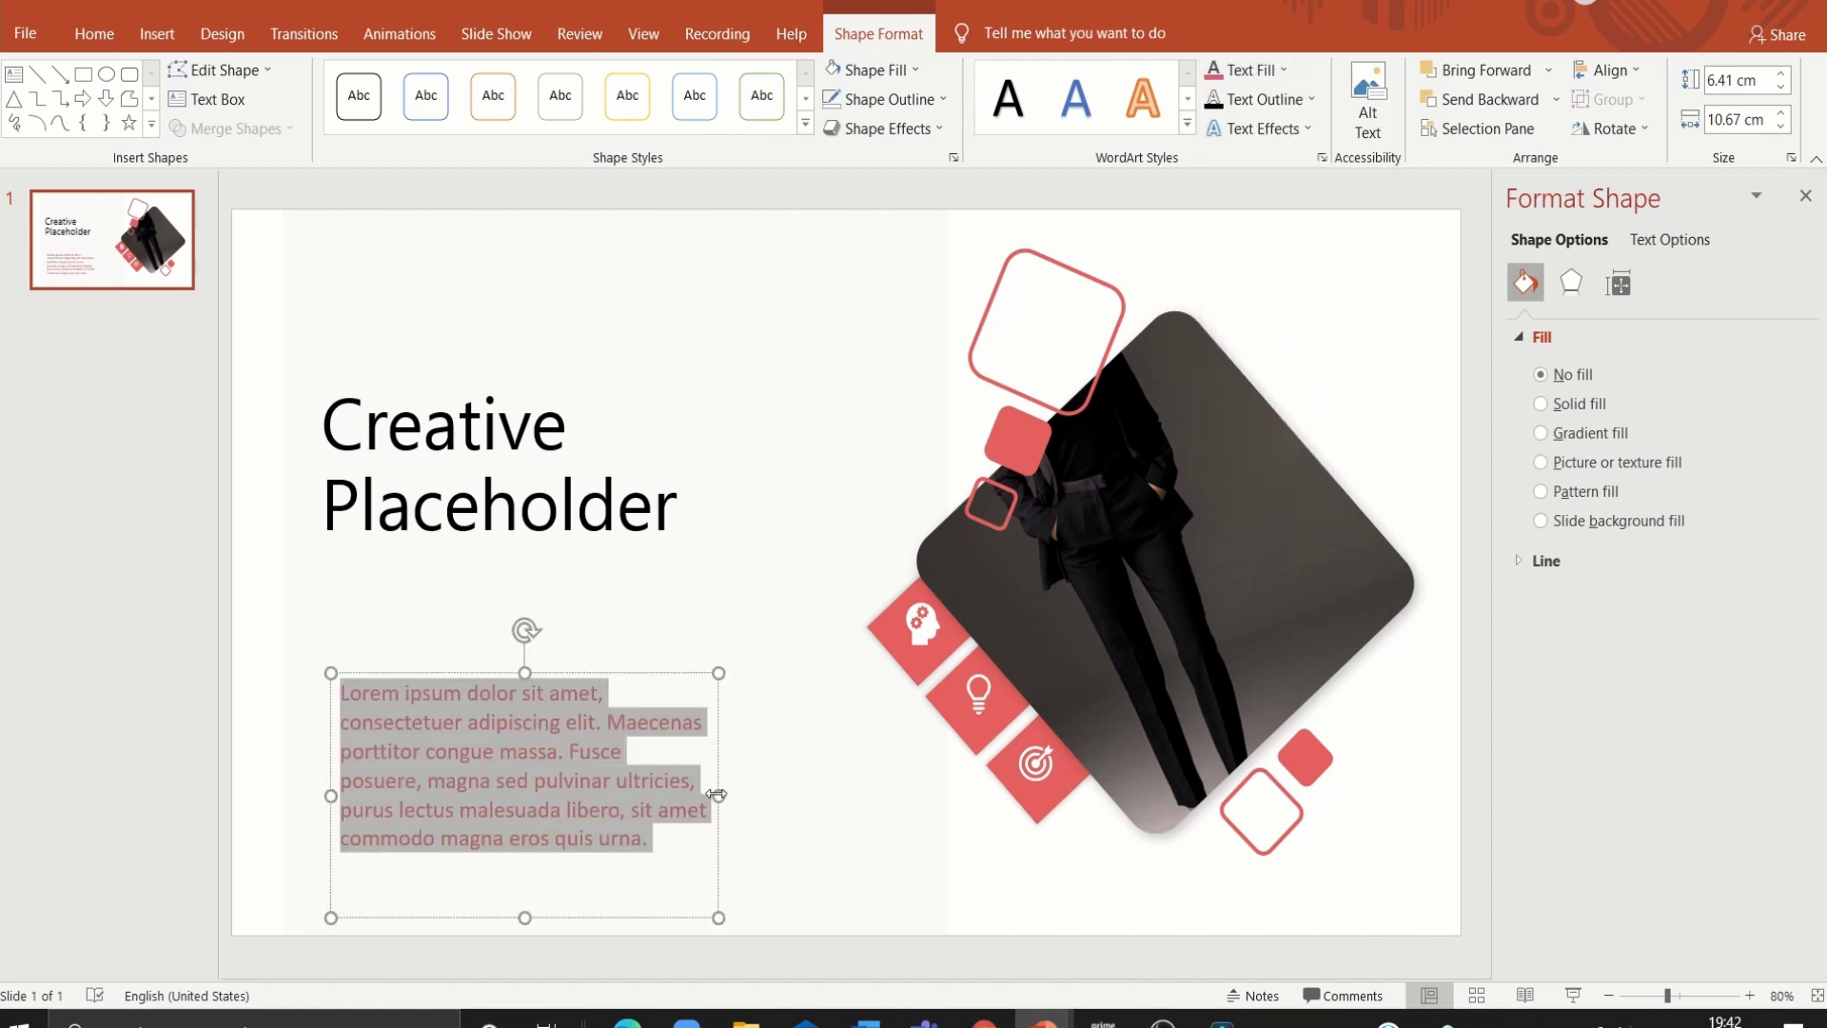
{"action": "left_click_drag", "start_coordinate": [718, 795], "coordinate": [758, 782]}
{"action": "left_click_drag", "start_coordinate": [678, 889], "coordinate": [644, 879]}
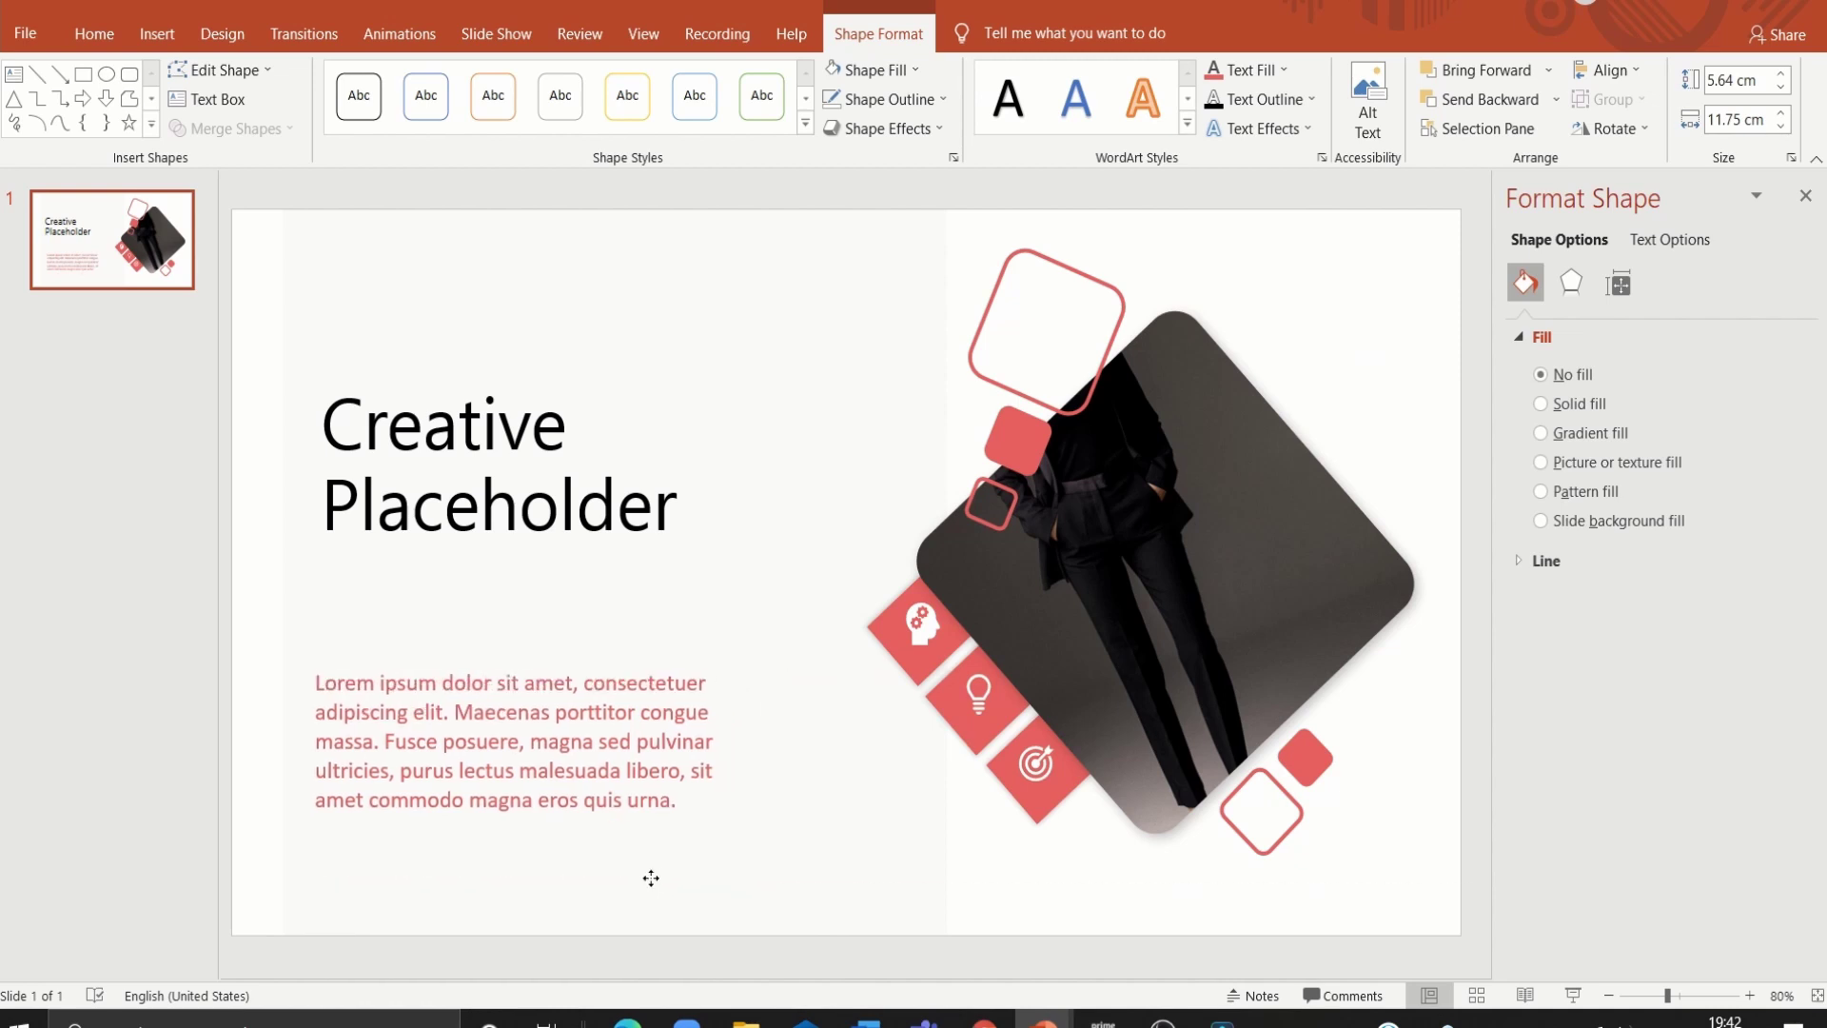
Step: Deselect everything and start the full-screen slide show with F5
{"action": "left_click", "coordinate": [269, 844]}
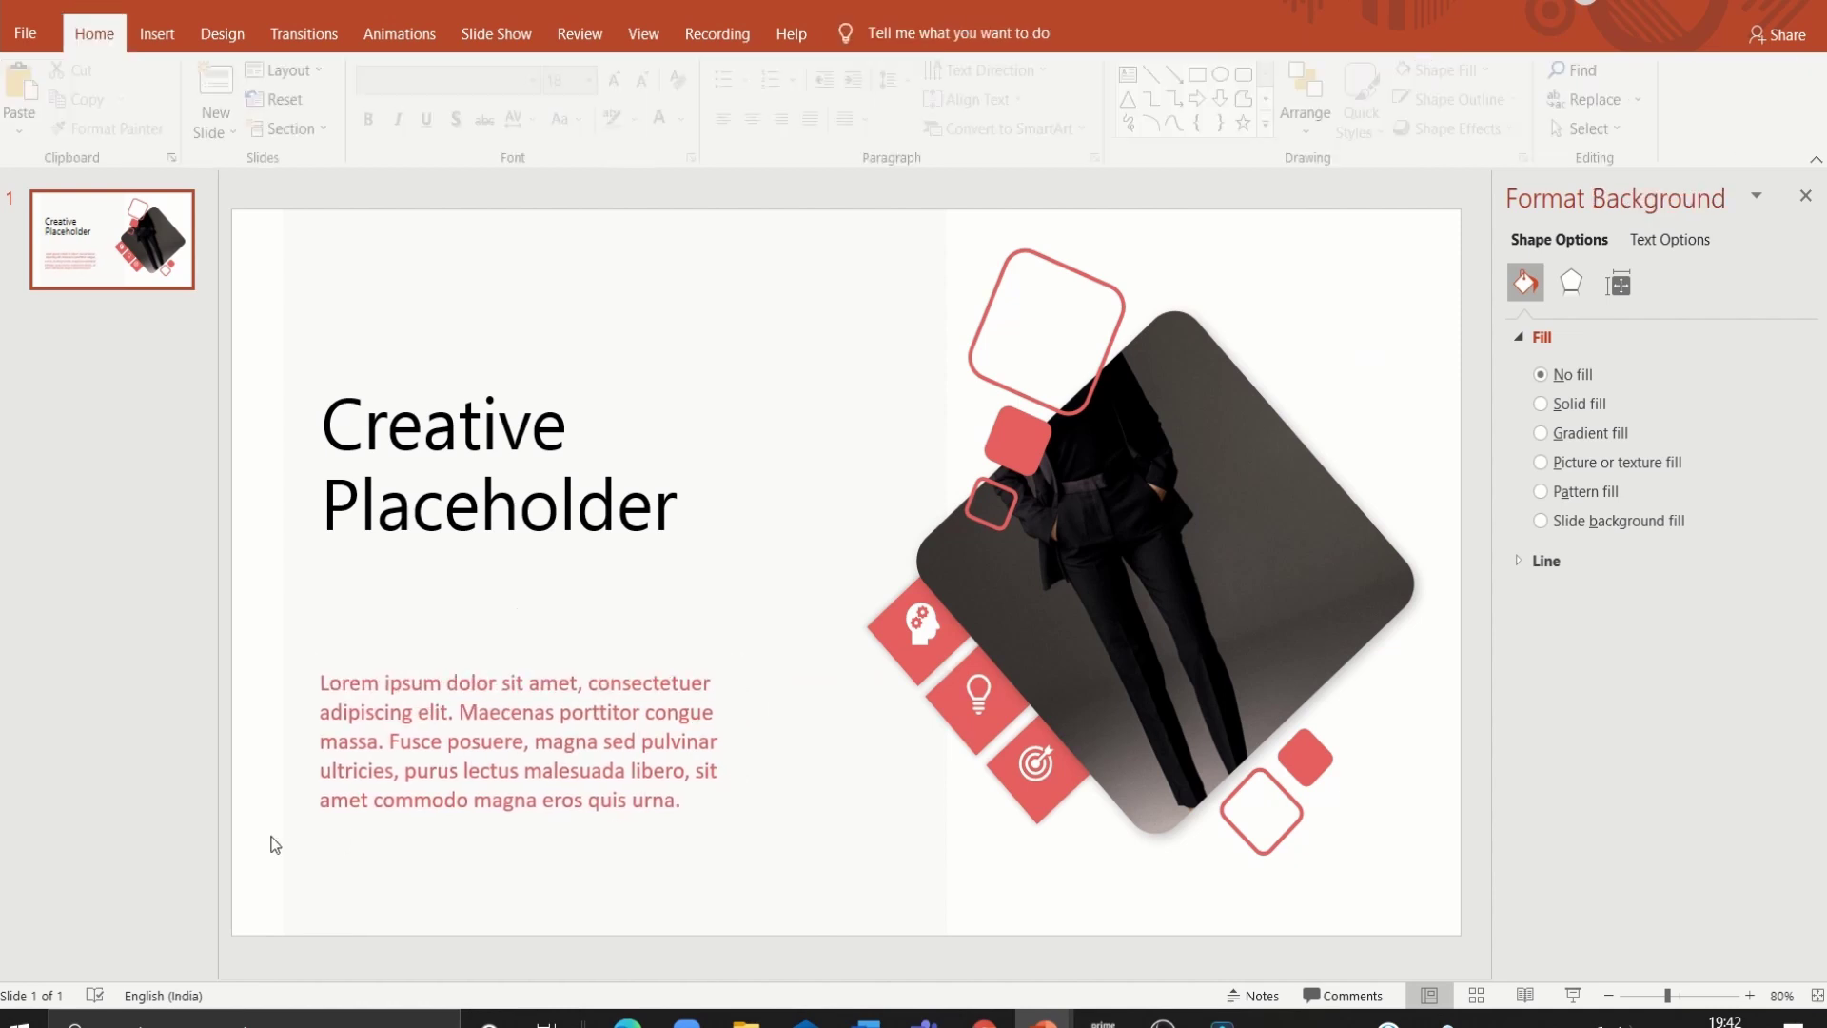
{"action": "key", "text": "F5"}
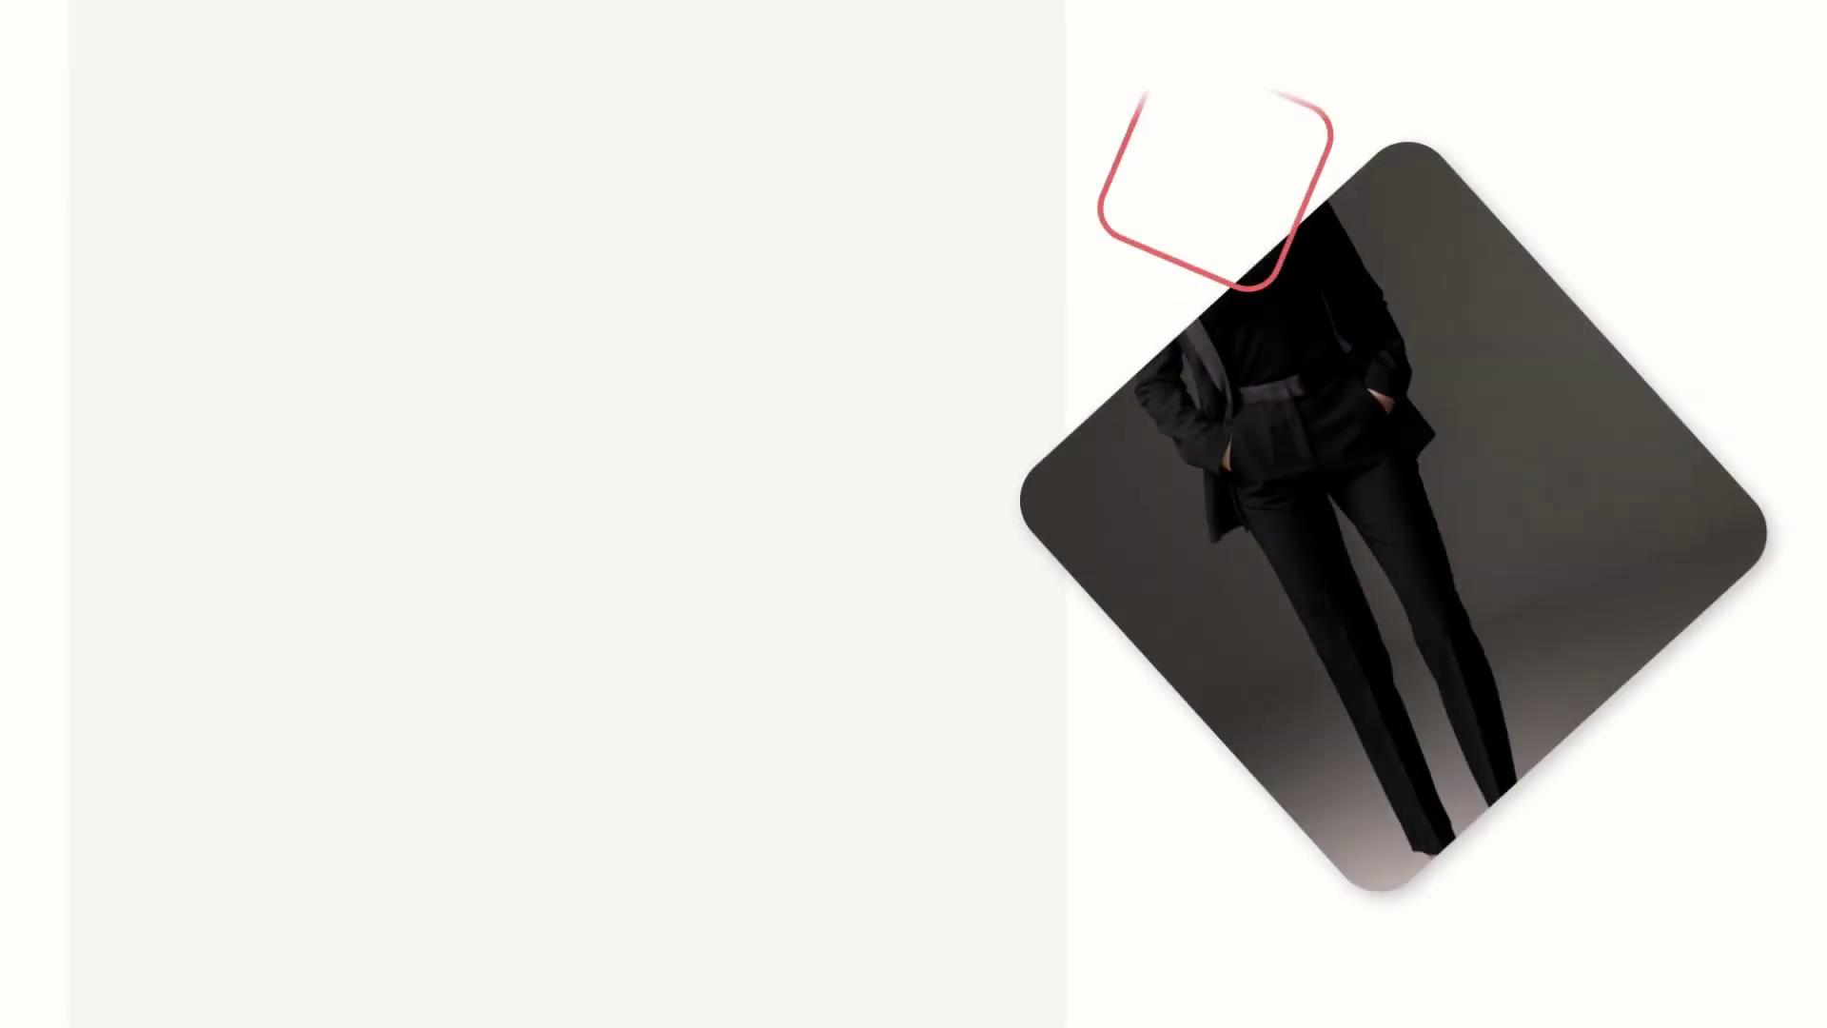